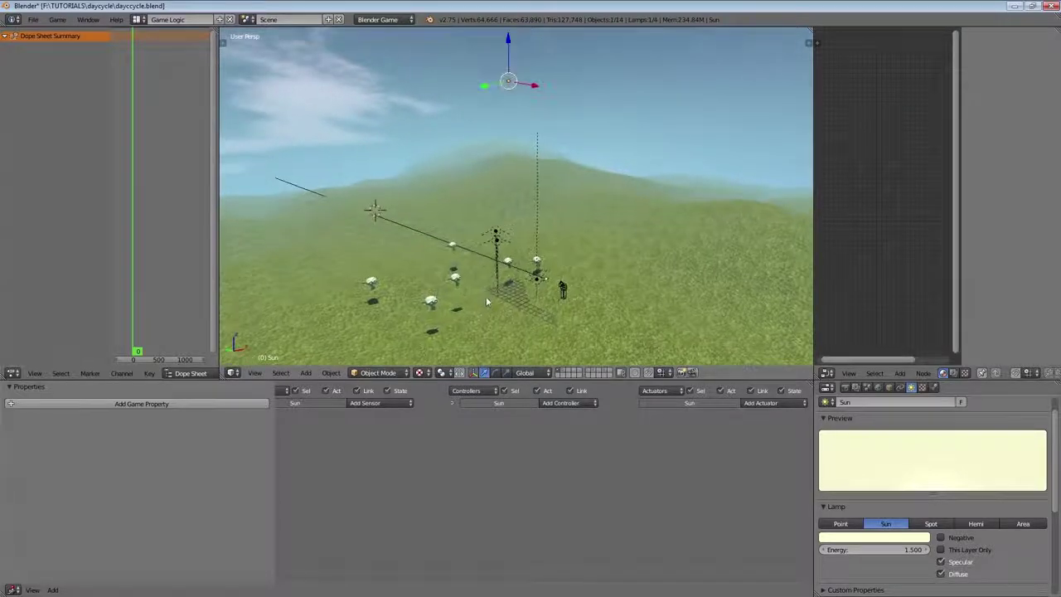
Snap the 3D cursor to the selected sun lamp in the right view.
{"action": "left_click_drag", "start_coordinate": [814, 315], "coordinate": [727, 307]}
{"action": "middle_click_drag", "start_coordinate": [515, 282], "coordinate": [509, 248]}
{"action": "key", "text": "KP_3"}
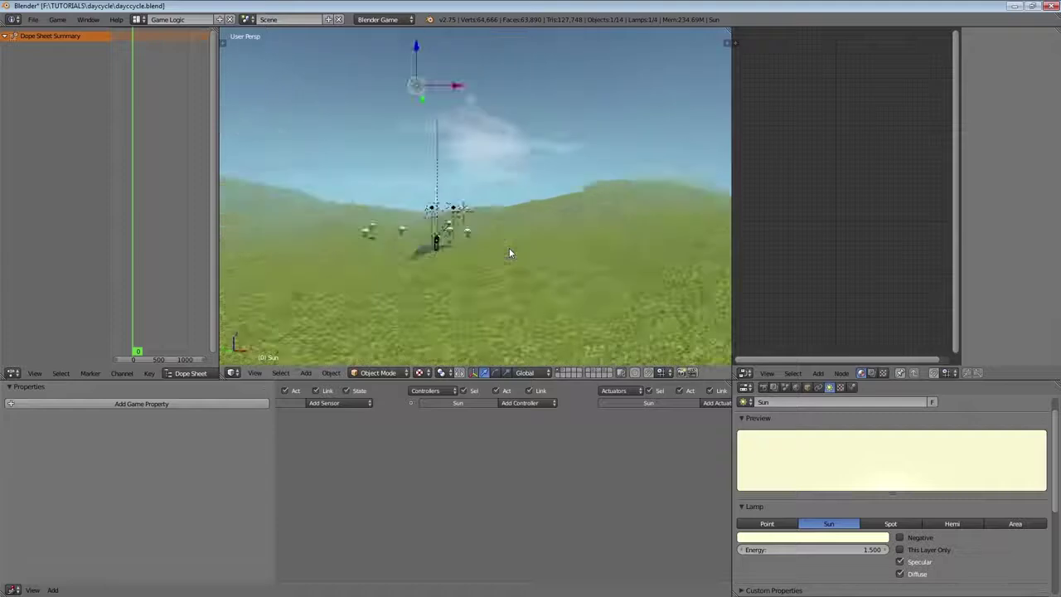
{"action": "key", "text": "shift+s"}
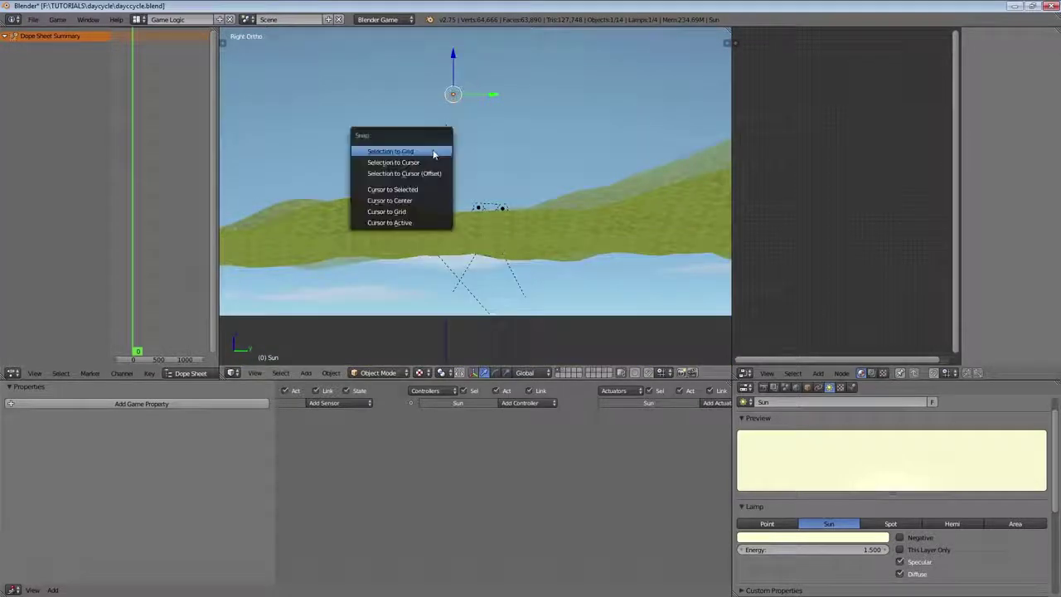
{"action": "left_click", "coordinate": [414, 191]}
Add a mesh circle at the 3D cursor and rotate it 90 degrees so it stands upright.
{"action": "key", "text": "shift+a"}
{"action": "mouse_move", "coordinate": [409, 192]}
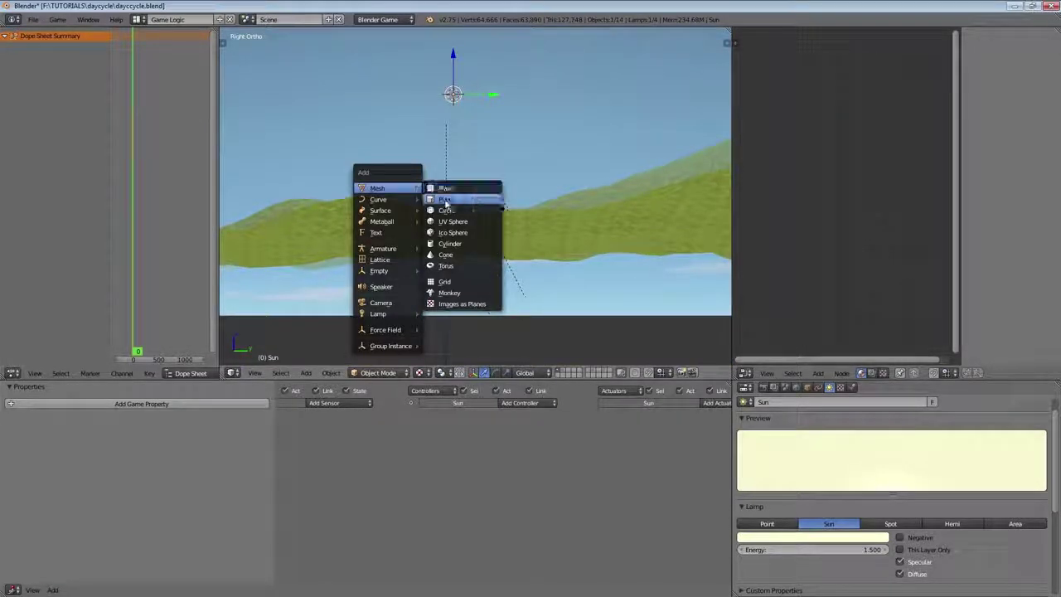
{"action": "left_click", "coordinate": [476, 210]}
{"action": "type", "text": "ry90"}
{"action": "key", "text": "Return"}
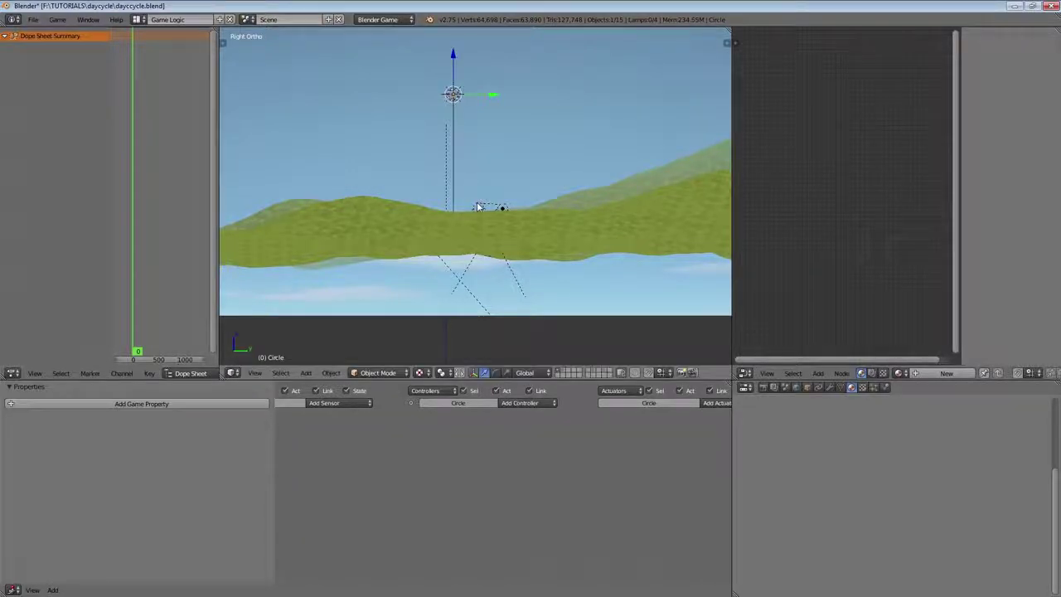
Enlarge the circle in object mode and further in edit mode until it spans the landscape around the lamps.
{"action": "key", "text": "KP_1"}
{"action": "key", "text": "s"}
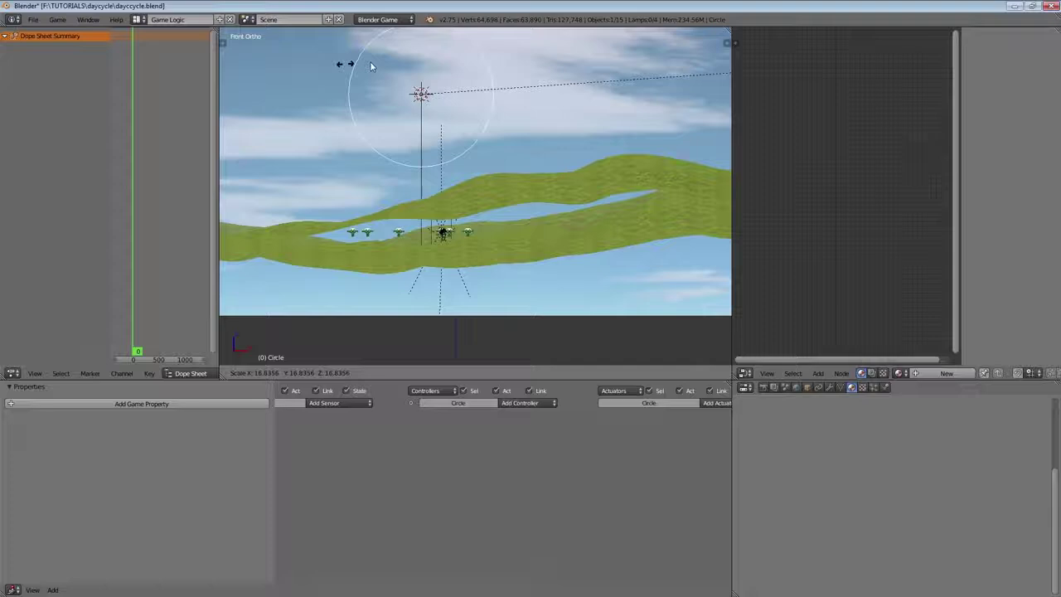
{"action": "left_click", "coordinate": [689, 83]}
{"action": "scroll", "coordinate": [613, 138], "scroll_direction": "down", "scroll_amount": 4}
{"action": "key", "text": "Tab"}
{"action": "key", "text": "s"}
{"action": "left_click", "coordinate": [592, 274]}
{"action": "key", "text": "s"}
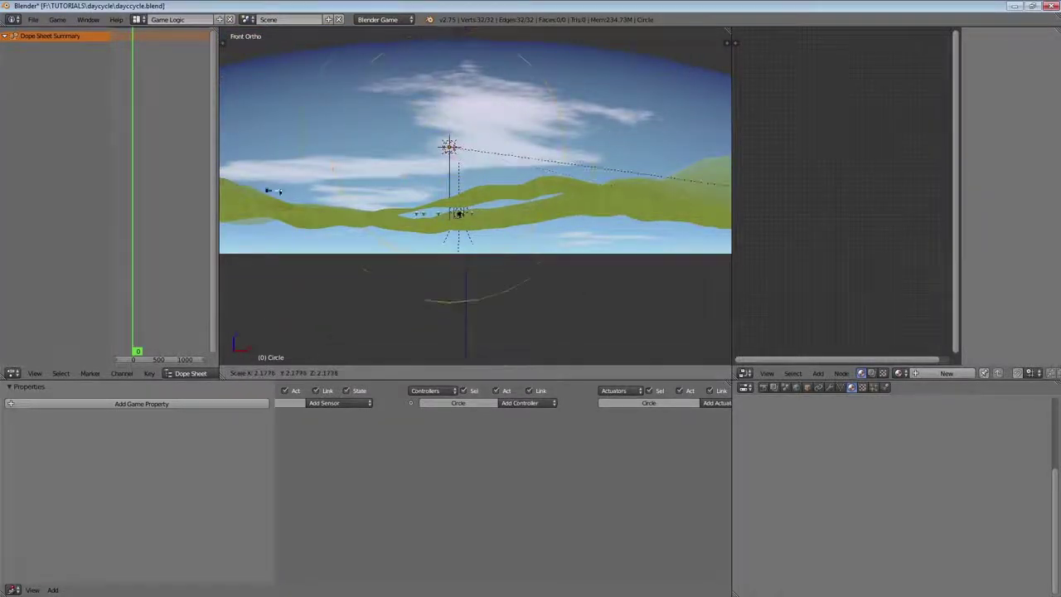
{"action": "left_click", "coordinate": [652, 204]}
{"action": "key", "text": "Tab"}
Rotate the circle 90 degrees about the Z axis so it faces the right view.
{"action": "middle_click_drag", "start_coordinate": [651, 204], "coordinate": [437, 293]}
{"action": "type", "text": "rz90"}
{"action": "key", "text": "Return"}
{"action": "scroll", "coordinate": [388, 227], "scroll_direction": "up", "scroll_amount": 3}
{"action": "scroll", "coordinate": [416, 323], "scroll_direction": "down", "scroll_amount": 3}
{"action": "key", "text": "KP_3"}
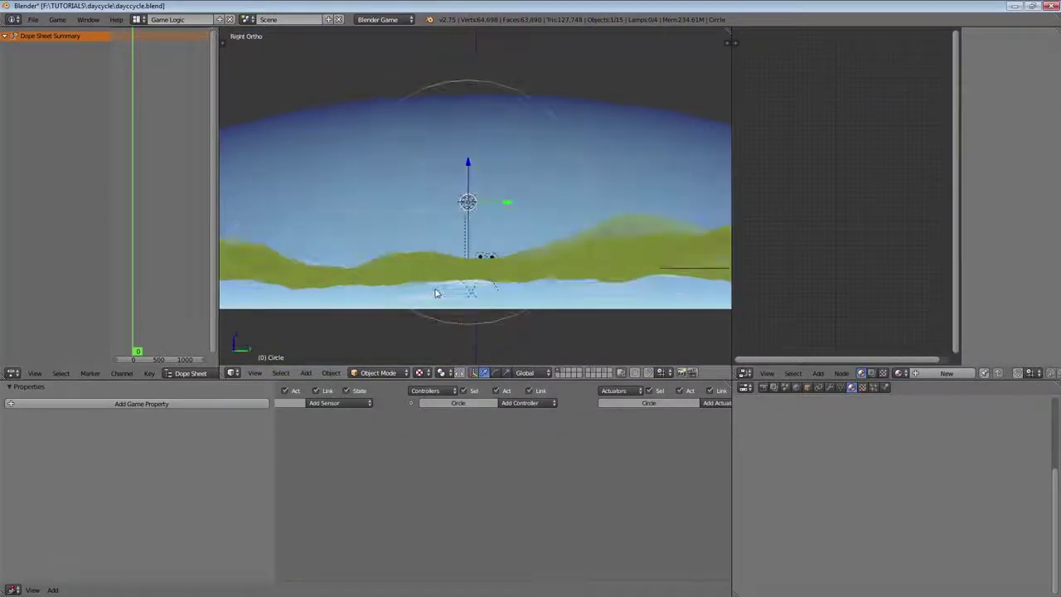
Move the sun lamp straight up along Z to the top point of the circle.
{"action": "right_click", "coordinate": [474, 222]}
{"action": "key", "text": "g"}
{"action": "key", "text": "z"}
{"action": "left_click", "coordinate": [477, 318]}
{"action": "key", "text": "ctrl+Up"}
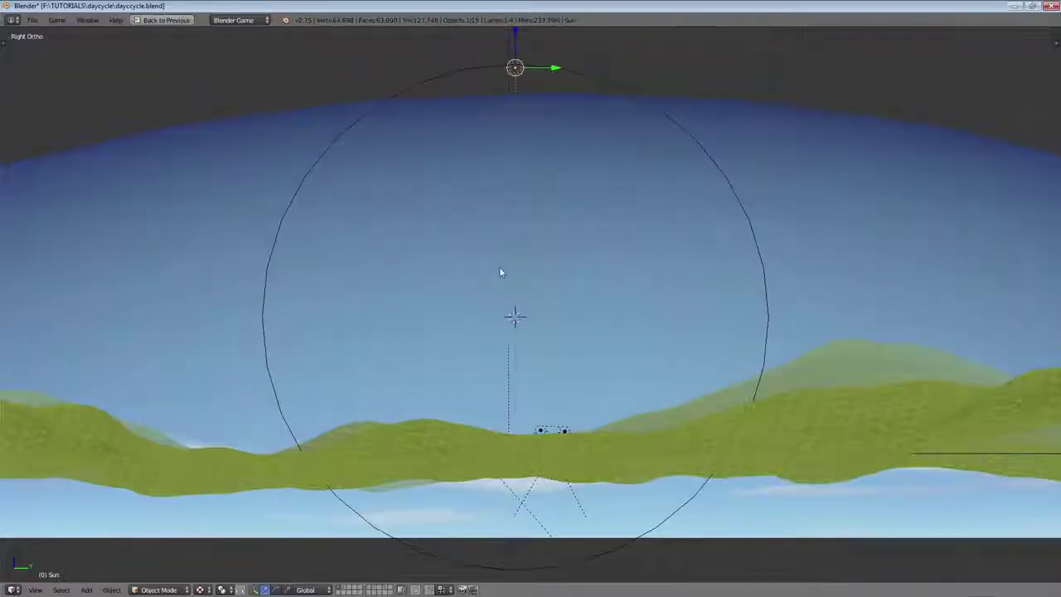
Parent the sun lamp to the circle and test the circle's rotation without keeping it.
{"action": "right_click", "coordinate": [583, 95], "text": "shift"}
{"action": "key", "text": "ctrl+p"}
{"action": "left_click", "coordinate": [586, 100]}
{"action": "right_click", "coordinate": [593, 98]}
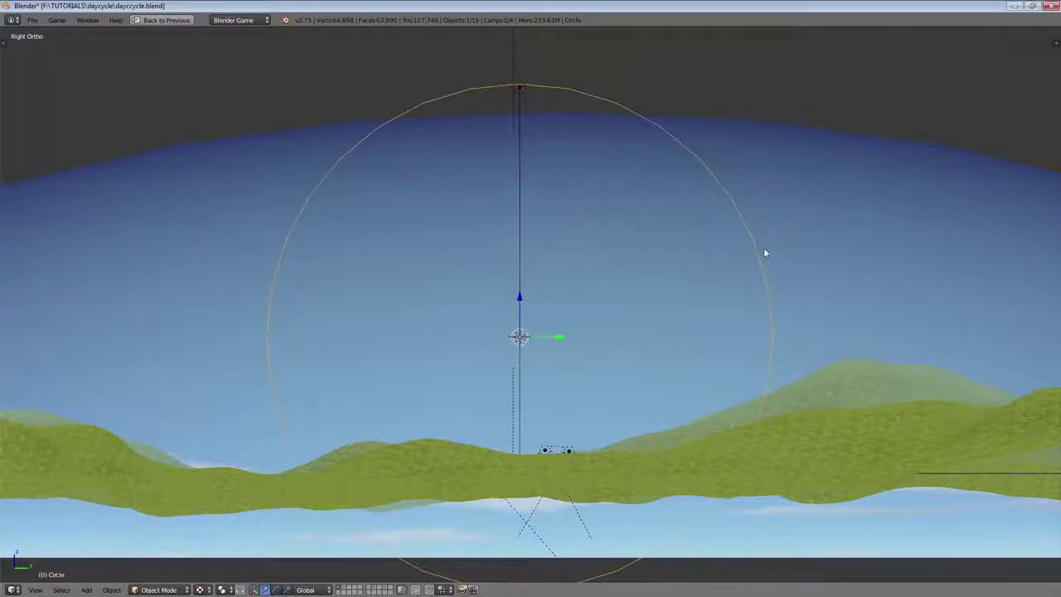
{"action": "key", "text": "r"}
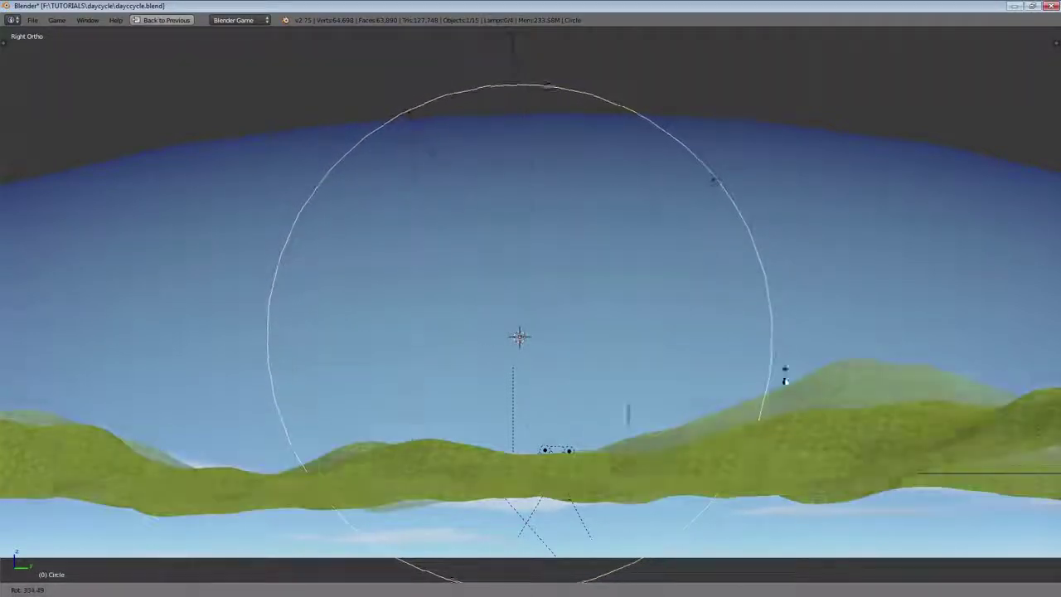
{"action": "right_click", "coordinate": [461, 305]}
Lower the circle along Z until its centre sits at about ground level.
{"action": "key", "text": "g"}
{"action": "key", "text": "z"}
{"action": "left_click", "coordinate": [452, 410]}
{"action": "middle_click_drag", "start_coordinate": [613, 384], "coordinate": [611, 244], "text": "shift"}
{"action": "scroll", "coordinate": [731, 278], "scroll_direction": "down", "scroll_amount": 2}
{"action": "key", "text": "g"}
{"action": "key", "text": "z"}
{"action": "left_click", "coordinate": [731, 284]}
Preview the circle's rotation, including about the global X axis, to check the sun's path and lighting.
{"action": "key", "text": "r"}
{"action": "right_click", "coordinate": [739, 362]}
{"action": "middle_click_drag", "start_coordinate": [393, 340], "coordinate": [447, 363]}
{"action": "scroll", "coordinate": [448, 364], "scroll_direction": "up", "scroll_amount": 4}
{"action": "key", "text": "r"}
{"action": "key", "text": "x"}
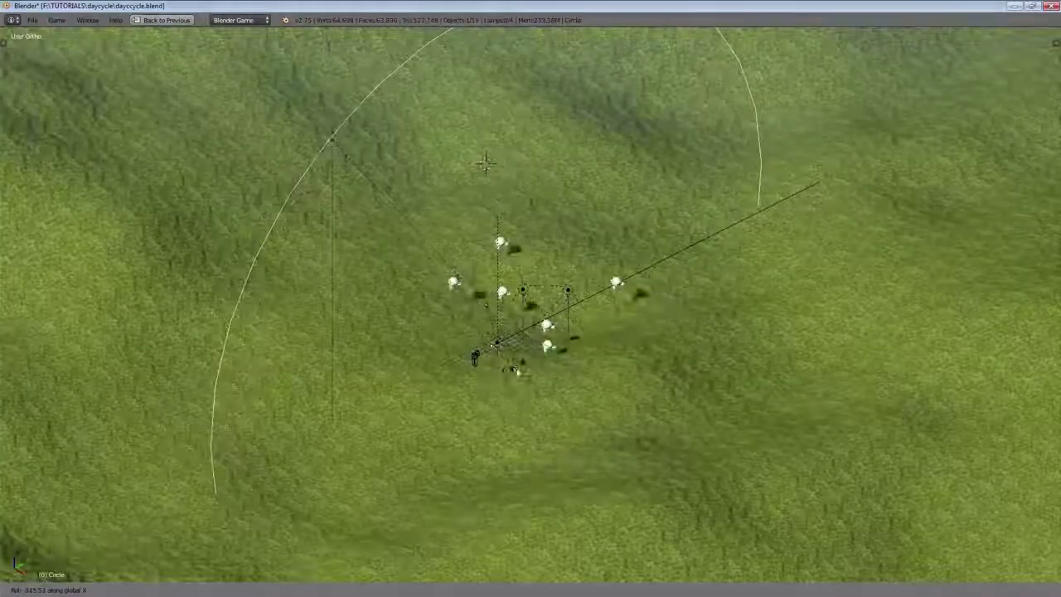
{"action": "right_click", "coordinate": [520, 363]}
Duplicate the sun lamp and place the copy at the lowest point of the circle.
{"action": "middle_click_drag", "start_coordinate": [321, 122], "coordinate": [280, 119]}
{"action": "right_click", "coordinate": [271, 100]}
{"action": "middle_click_drag", "start_coordinate": [369, 179], "coordinate": [452, 293]}
{"action": "key", "text": "KP_5"}
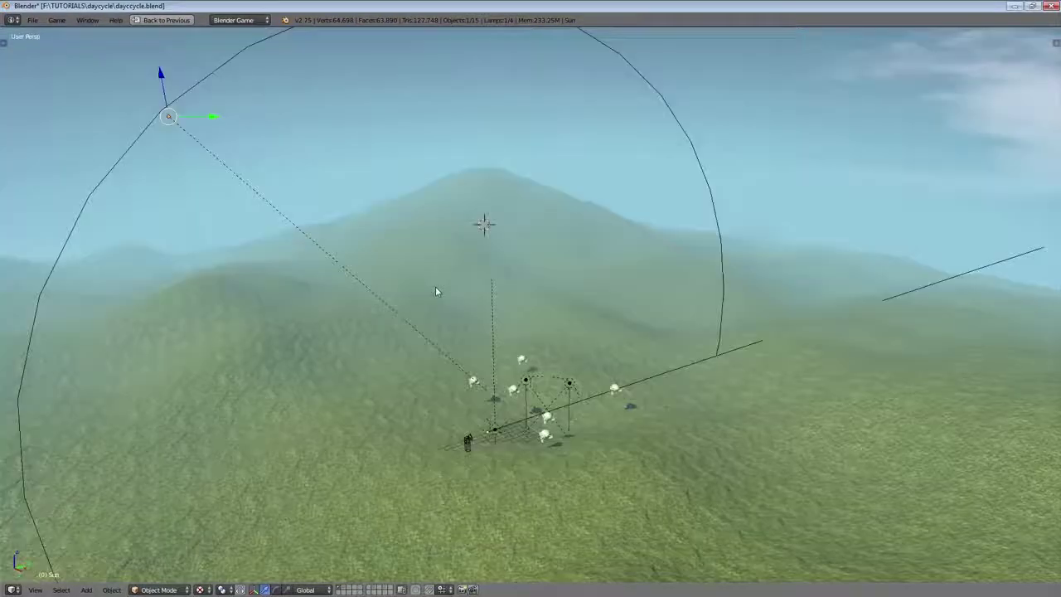
{"action": "key", "text": "KP_1"}
{"action": "key", "text": "KP_3"}
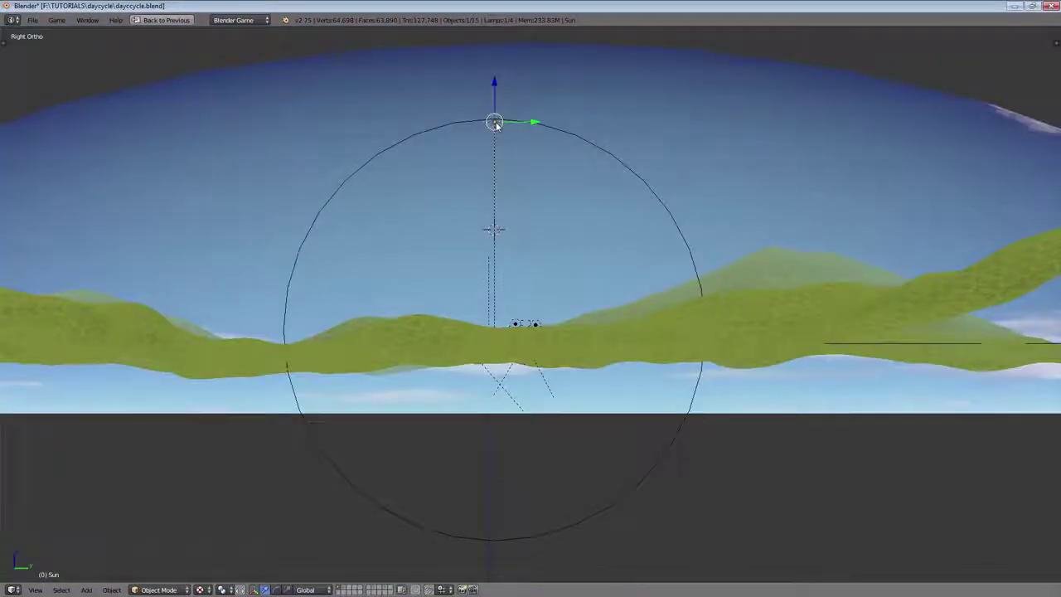
{"action": "key", "text": "shift+d"}
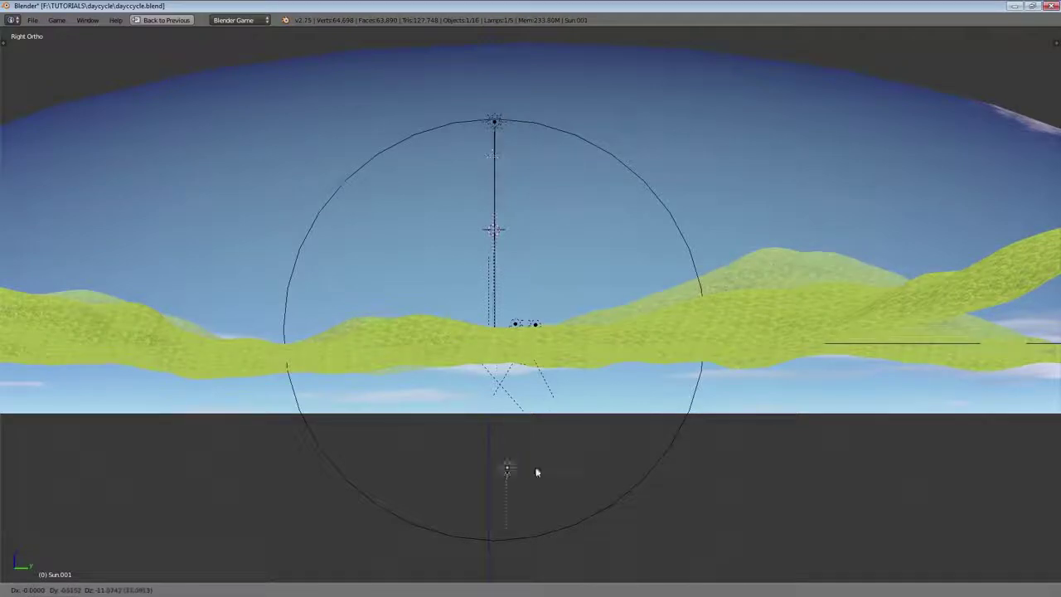
{"action": "left_click", "coordinate": [528, 540]}
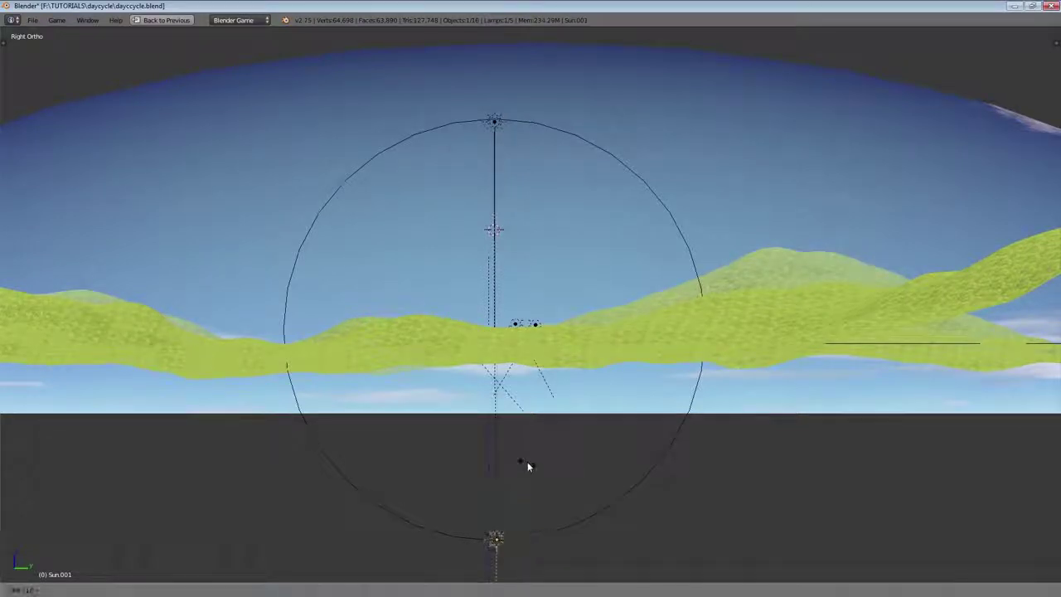
Rename the duplicated lamp's data to "moon".
{"action": "key", "text": "ctrl+Up"}
{"action": "scroll", "coordinate": [796, 492], "scroll_direction": "up", "scroll_amount": 1}
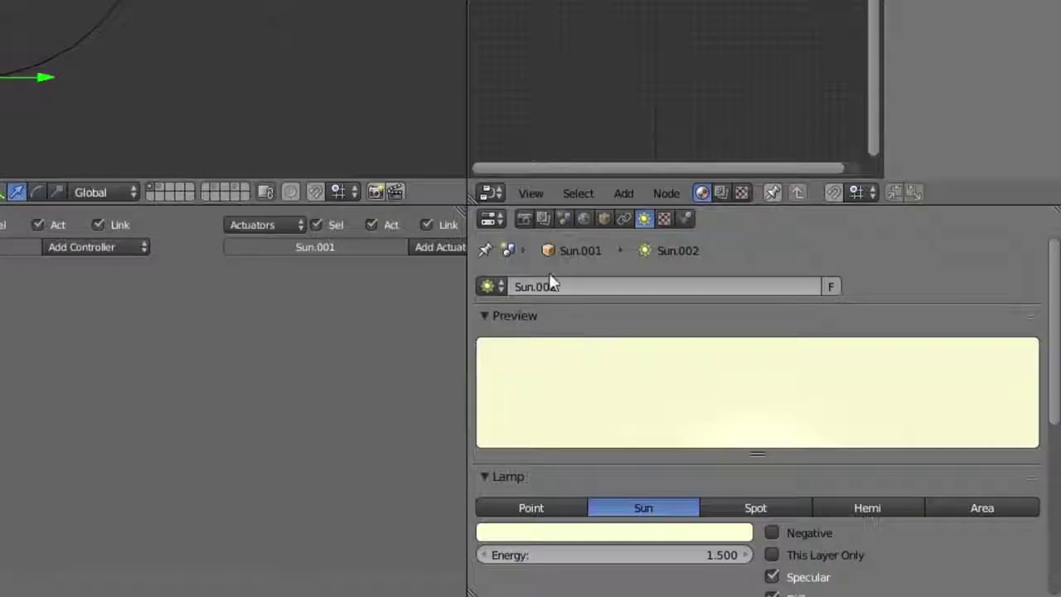
{"action": "left_click", "coordinate": [551, 284]}
{"action": "type", "text": "moon"}
{"action": "key", "text": "Return"}
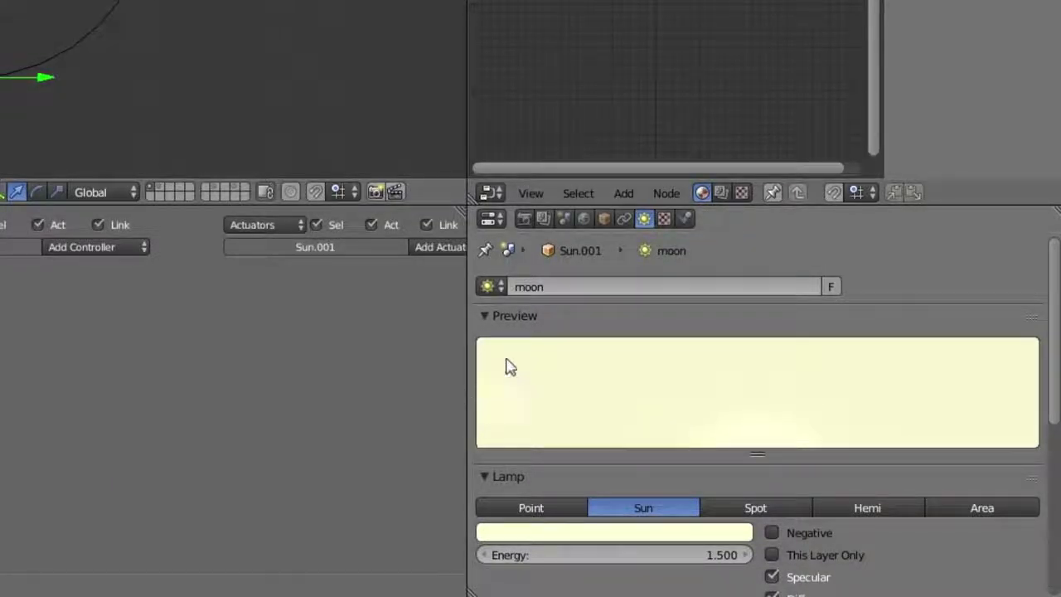
Set the moon lamp's colour to light blue, about R 0.498, G 0.832, B 1.000.
{"action": "left_click", "coordinate": [608, 533]}
{"action": "left_click_drag", "start_coordinate": [550, 343], "coordinate": [561, 320]}
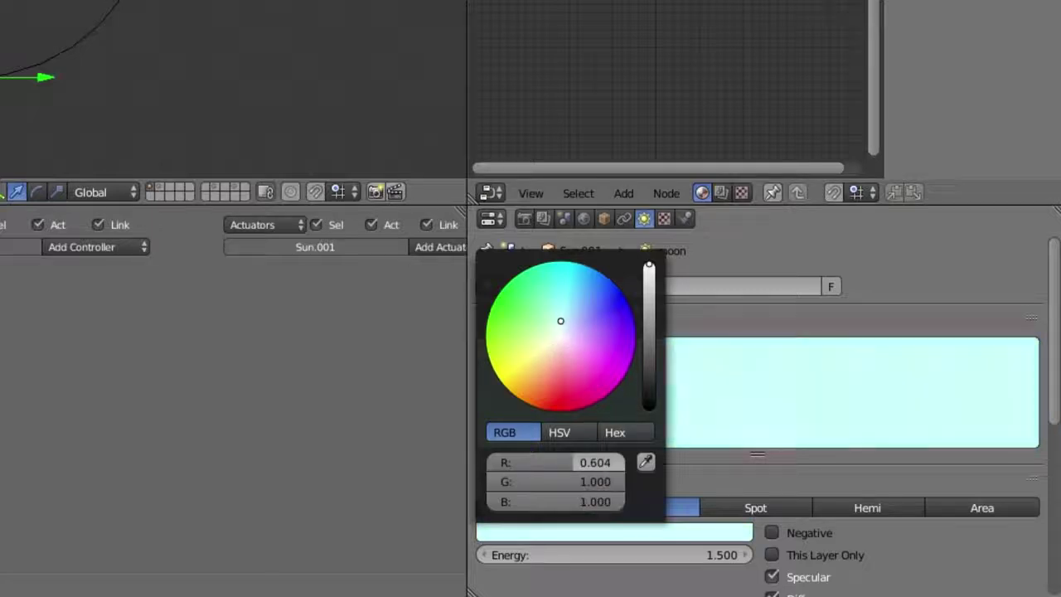
{"action": "scroll", "coordinate": [588, 398], "scroll_direction": "down", "scroll_amount": 5}
{"action": "left_click", "coordinate": [642, 334]}
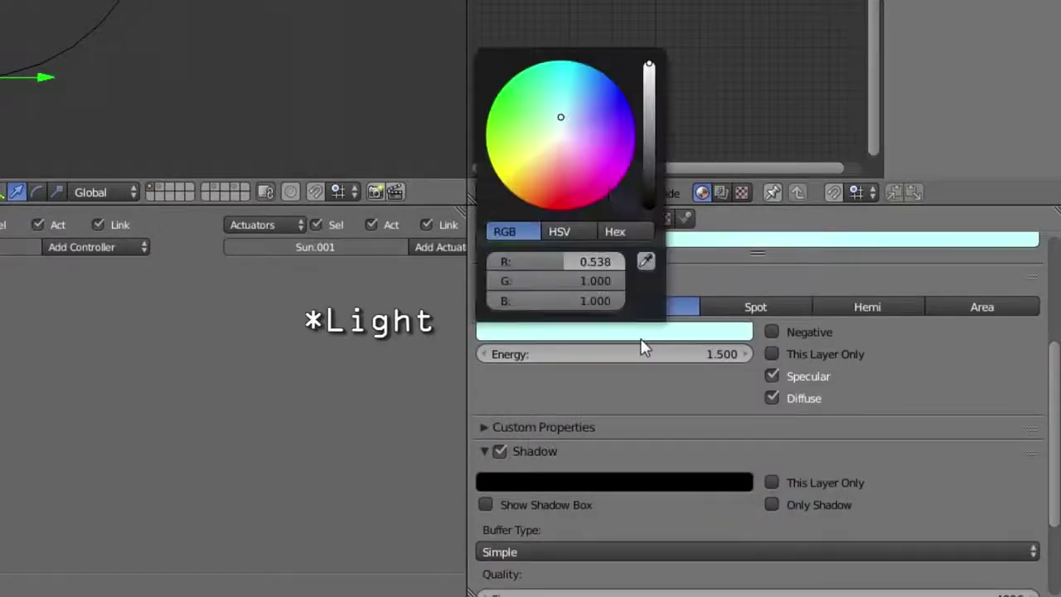
{"action": "left_click", "coordinate": [563, 129]}
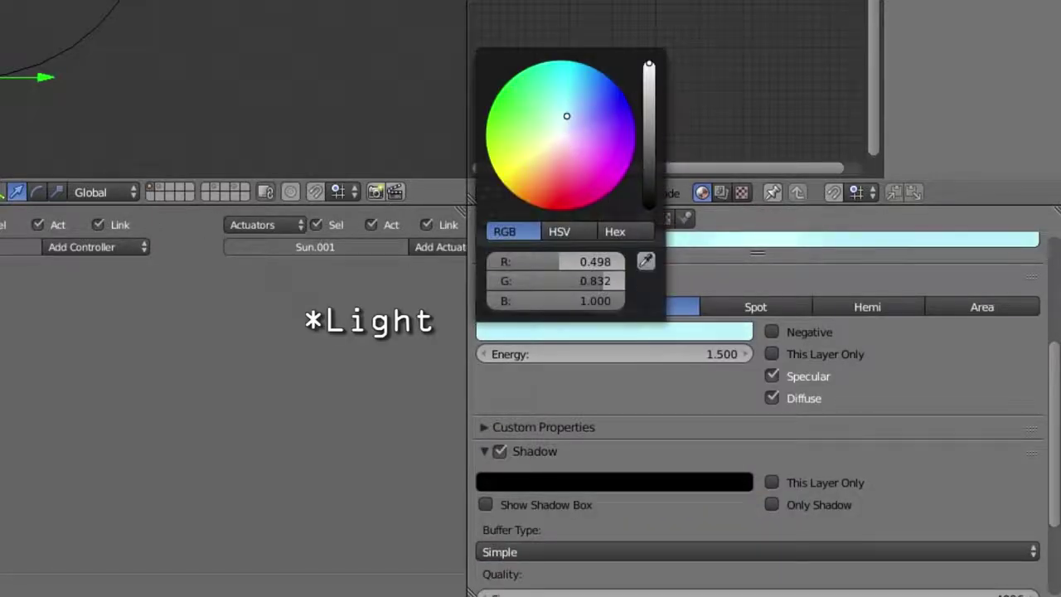
Set the moon lamp's energy to 0.05.
{"action": "left_click", "coordinate": [628, 355]}
{"action": "key", "text": "BackSpace"}
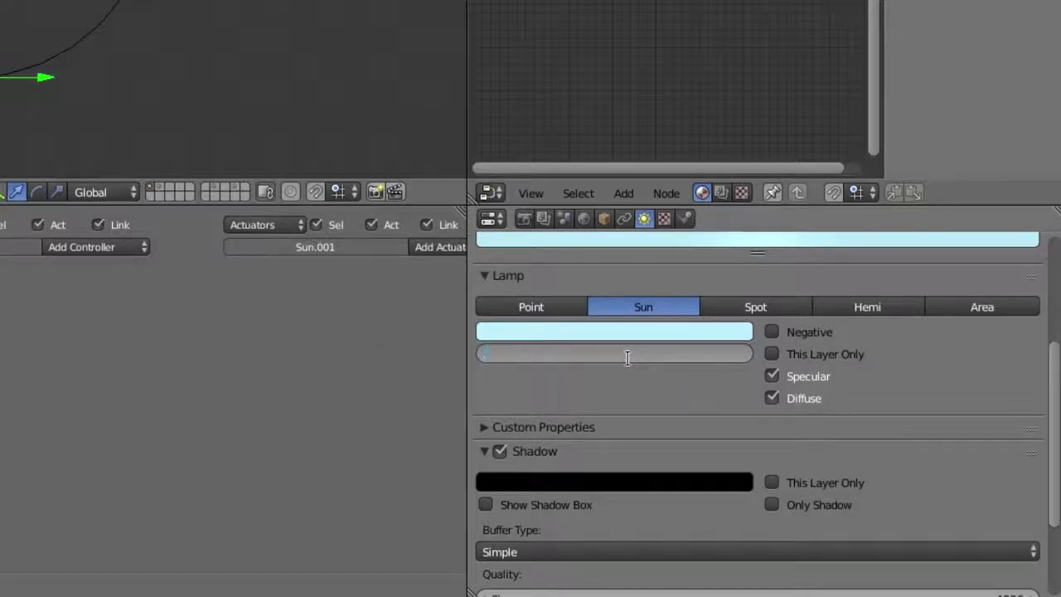
{"action": "type", "text": ".05"}
{"action": "key", "text": "Return"}
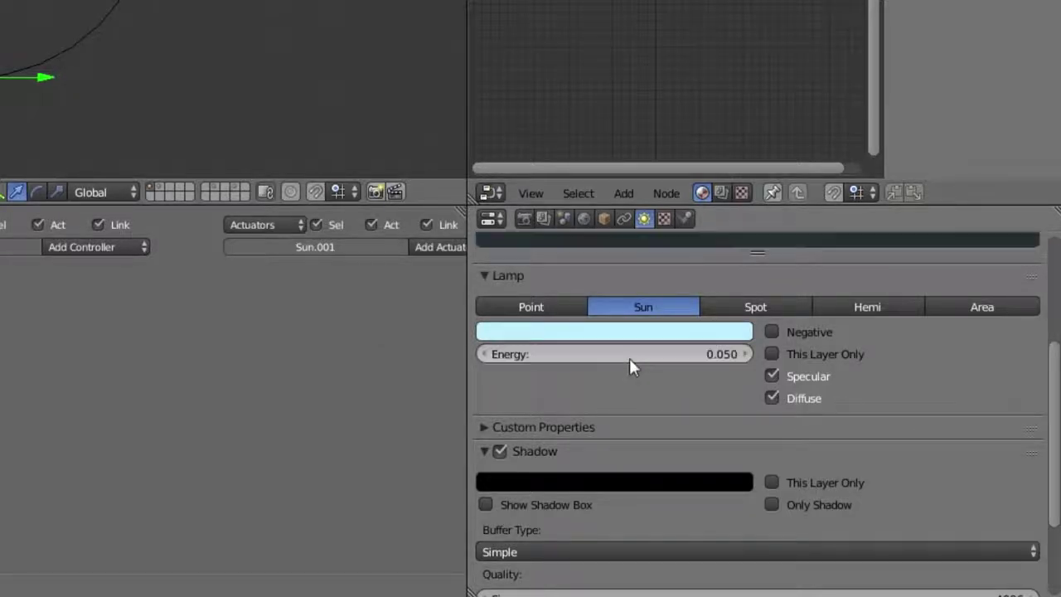
{"action": "scroll", "coordinate": [625, 361], "scroll_direction": "up", "scroll_amount": 3}
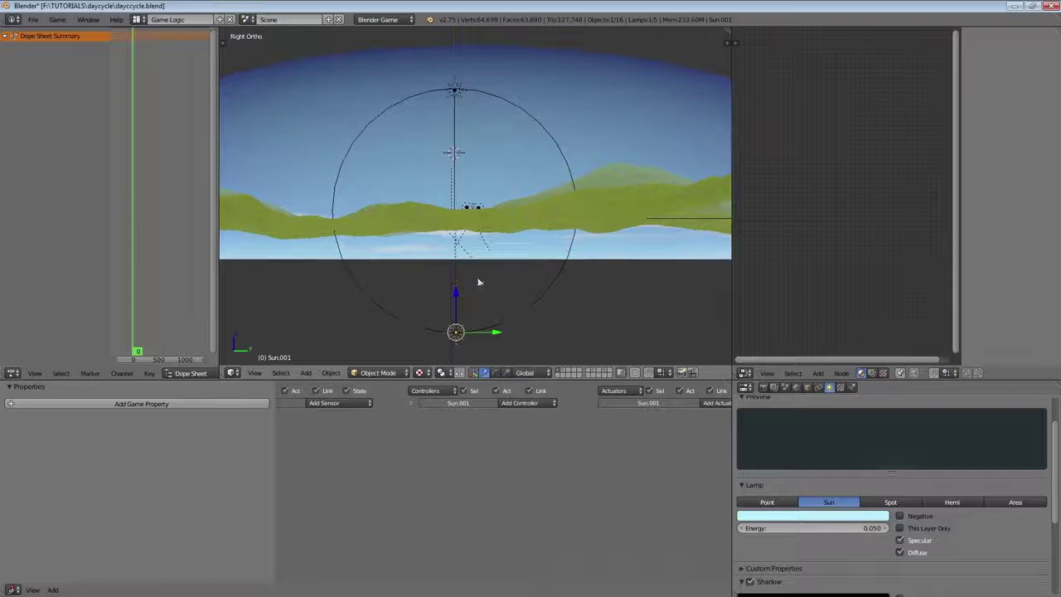
Preview the circle's rotation about the X axis in perspective to check the sun and moon lighting.
{"action": "right_click", "coordinate": [535, 305]}
{"action": "middle_click_drag", "start_coordinate": [600, 339], "coordinate": [445, 280]}
{"action": "scroll", "coordinate": [422, 261], "scroll_direction": "up", "scroll_amount": 2}
{"action": "key", "text": "KP_5"}
{"action": "scroll", "coordinate": [423, 260], "scroll_direction": "down", "scroll_amount": 3}
{"action": "key", "text": "r"}
{"action": "key", "text": "x"}
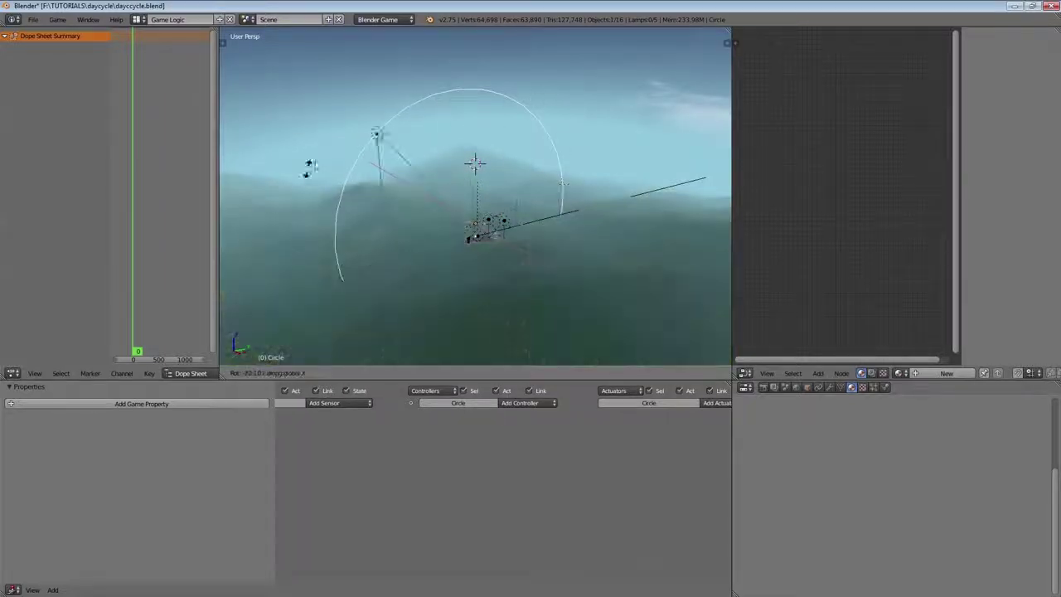
{"action": "right_click", "coordinate": [341, 119]}
Place the 3D cursor at a free spot on the grass and add a cube empty there.
{"action": "middle_click_drag", "start_coordinate": [341, 119], "coordinate": [431, 199]}
{"action": "left_click", "coordinate": [381, 256]}
{"action": "key", "text": "shift+a"}
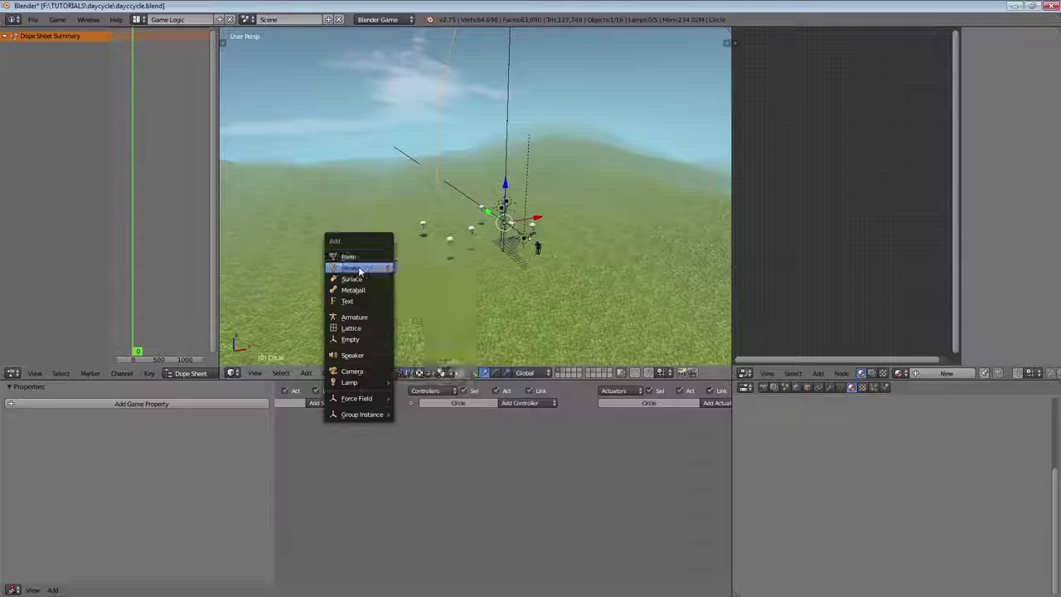
{"action": "mouse_move", "coordinate": [351, 339]}
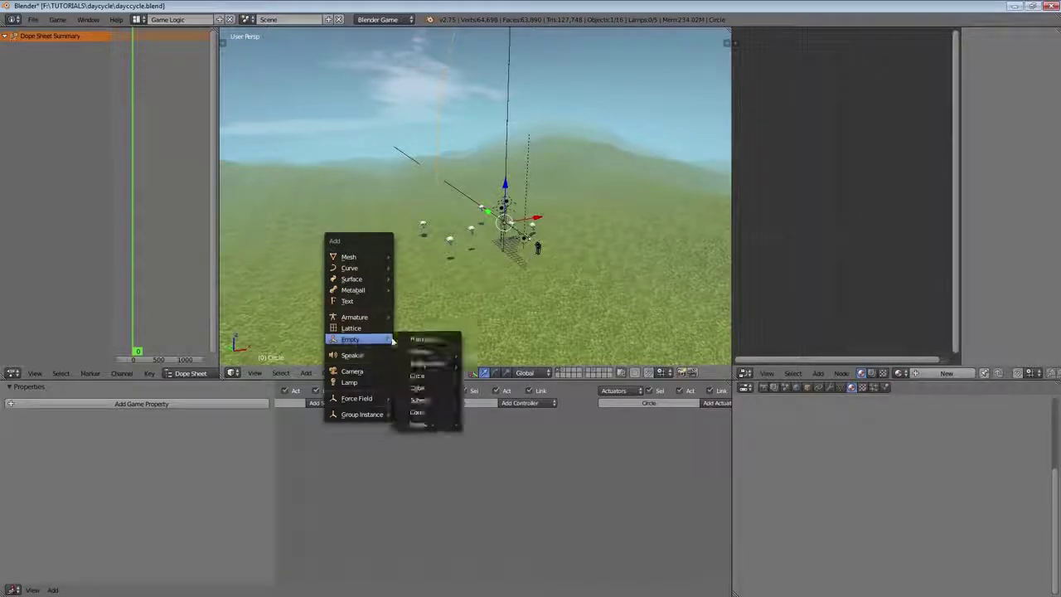
{"action": "left_click", "coordinate": [427, 390]}
{"action": "middle_click_drag", "start_coordinate": [359, 260], "coordinate": [361, 293]}
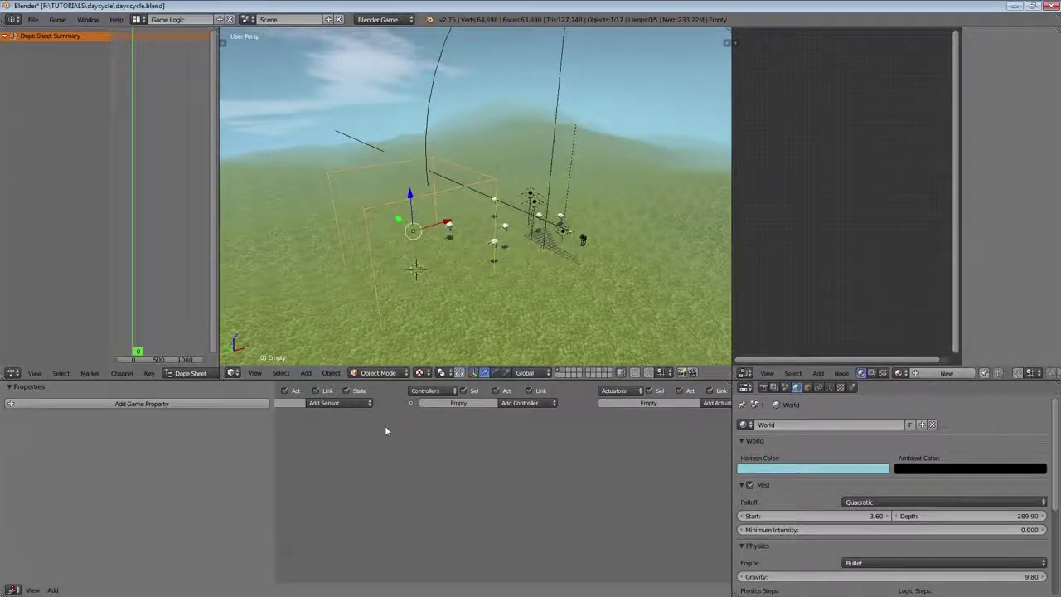
Add a Float game property named "time" to the empty.
{"action": "scroll", "coordinate": [386, 429], "scroll_direction": "down", "scroll_amount": 3}
{"action": "left_click", "coordinate": [143, 405]}
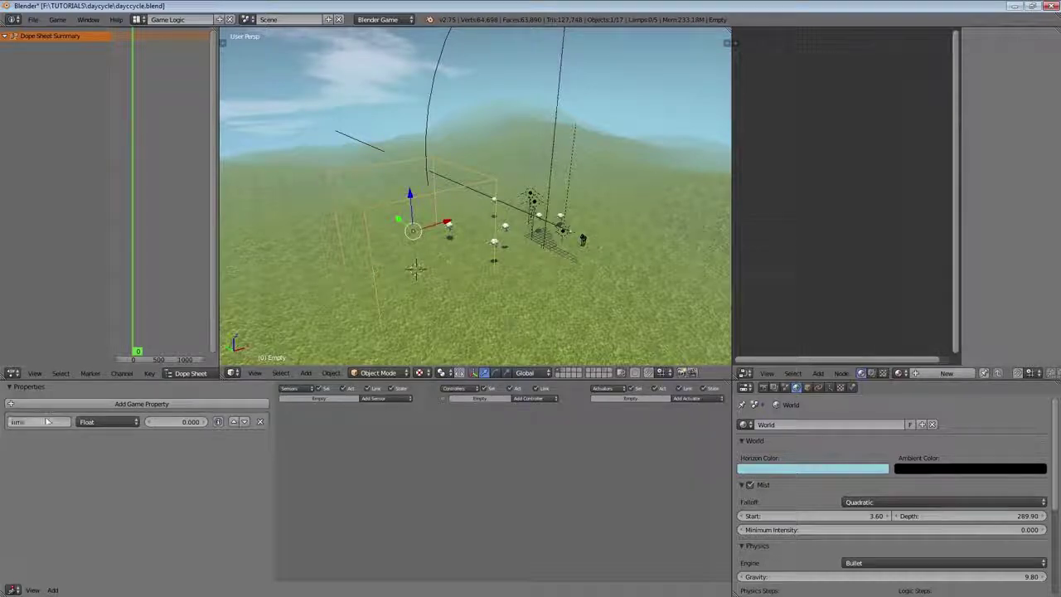
{"action": "middle_click_drag", "start_coordinate": [448, 282], "coordinate": [468, 280]}
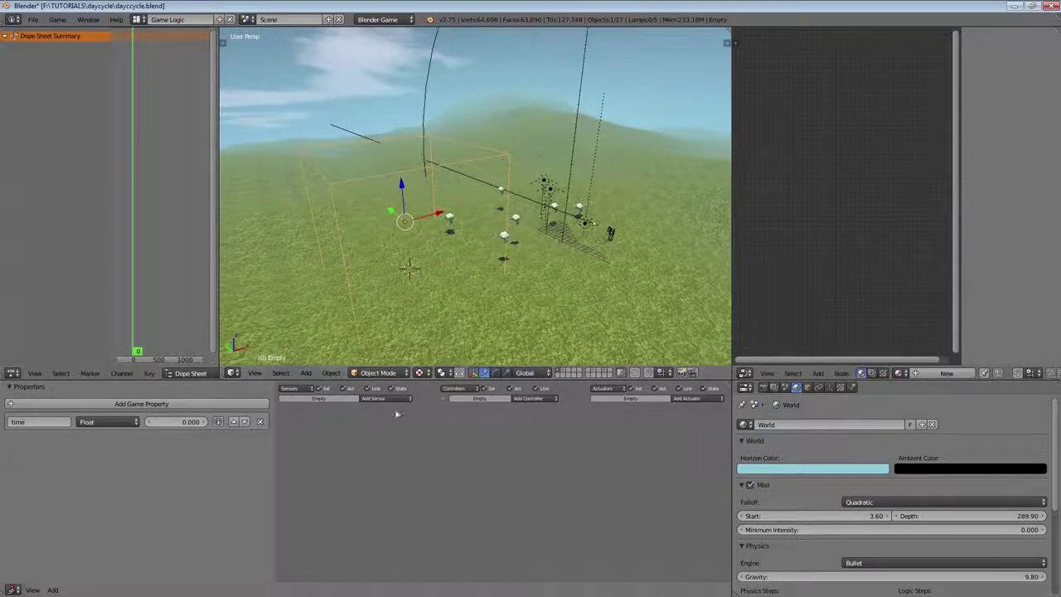
Add an Always sensor with true level triggering and a Property actuator to the empty.
{"action": "left_click", "coordinate": [381, 398]}
{"action": "left_click", "coordinate": [380, 416]}
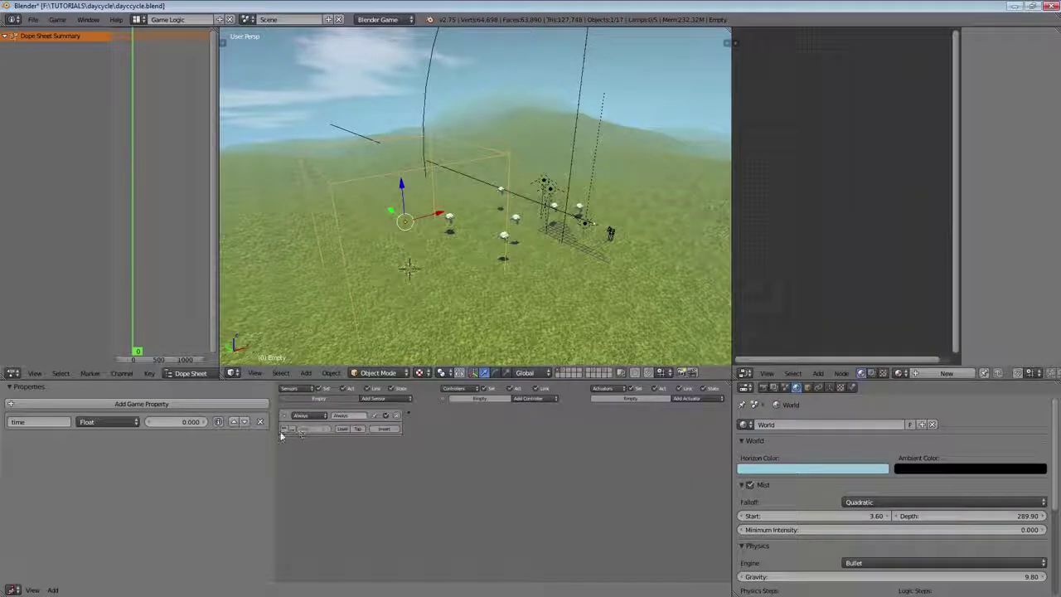
{"action": "left_click", "coordinate": [687, 400]}
{"action": "key", "text": "ctrl+Up"}
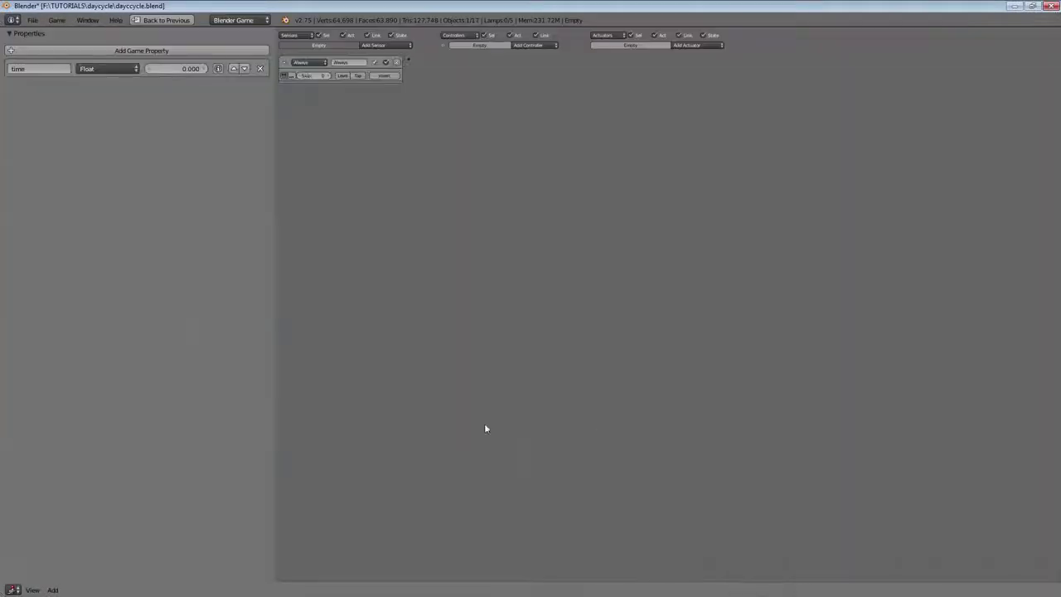
{"action": "left_click", "coordinate": [950, 57]}
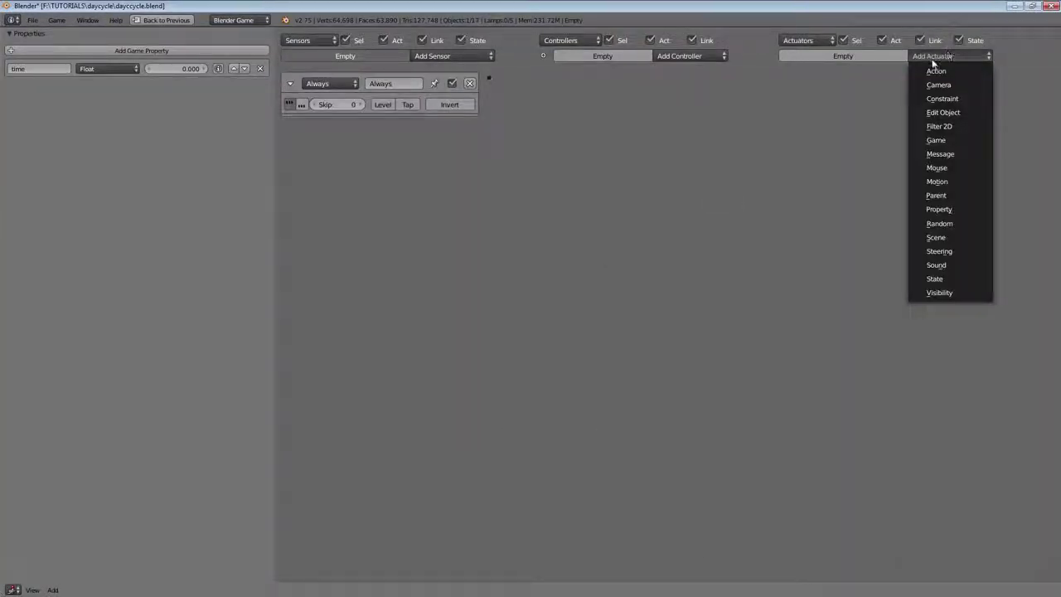
{"action": "left_click", "coordinate": [939, 209]}
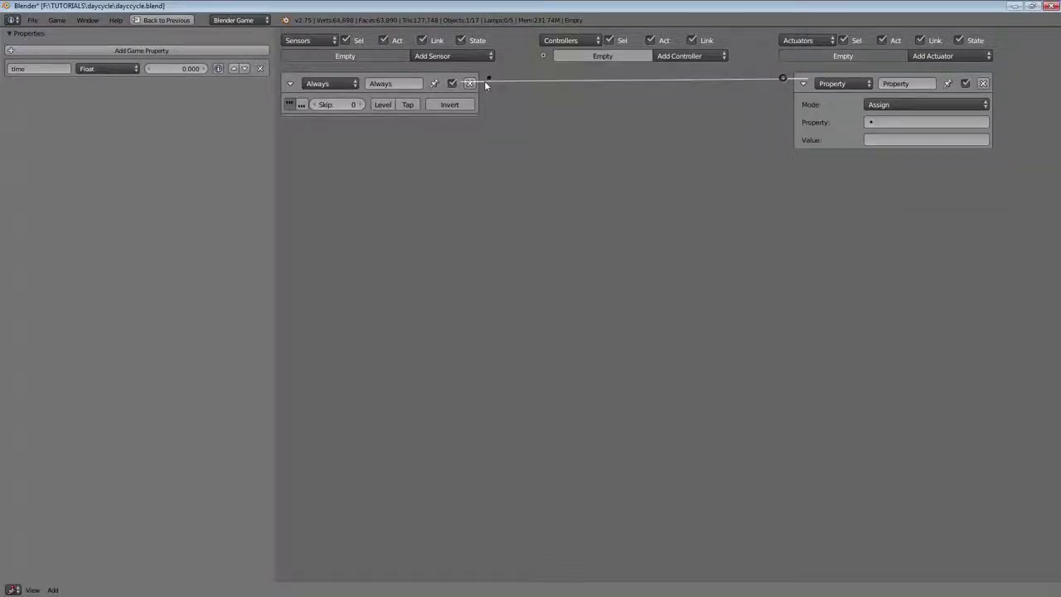
Link the Always sensor to the Property actuator and set the actuator's property to "time" with value +1.
{"action": "left_click_drag", "start_coordinate": [485, 85], "coordinate": [490, 78]}
{"action": "left_click", "coordinate": [868, 122]}
{"action": "left_click", "coordinate": [877, 137]}
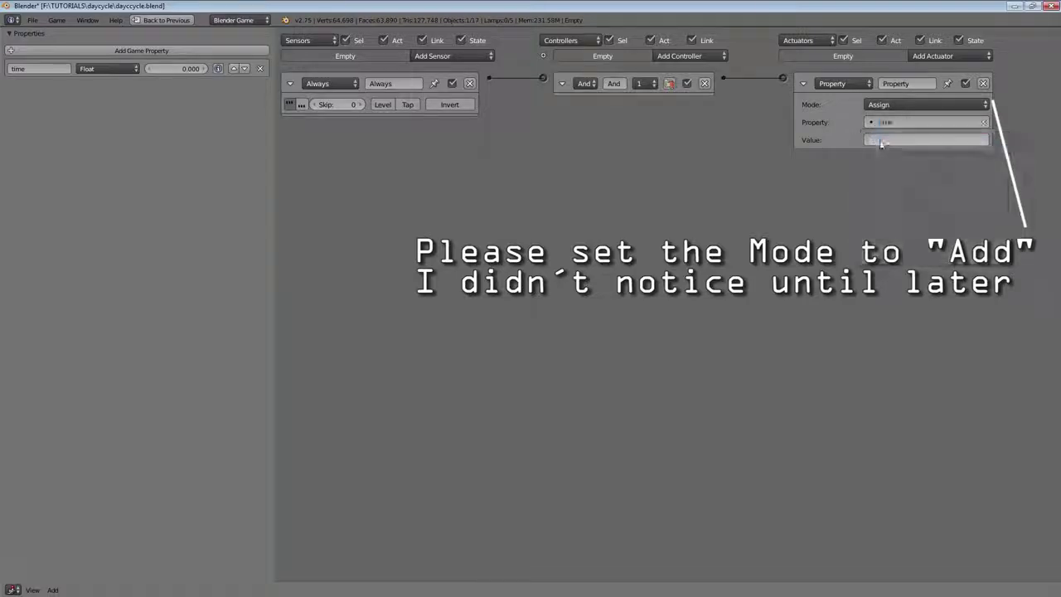
{"action": "type", "text": "+1"}
{"action": "key", "text": "Return"}
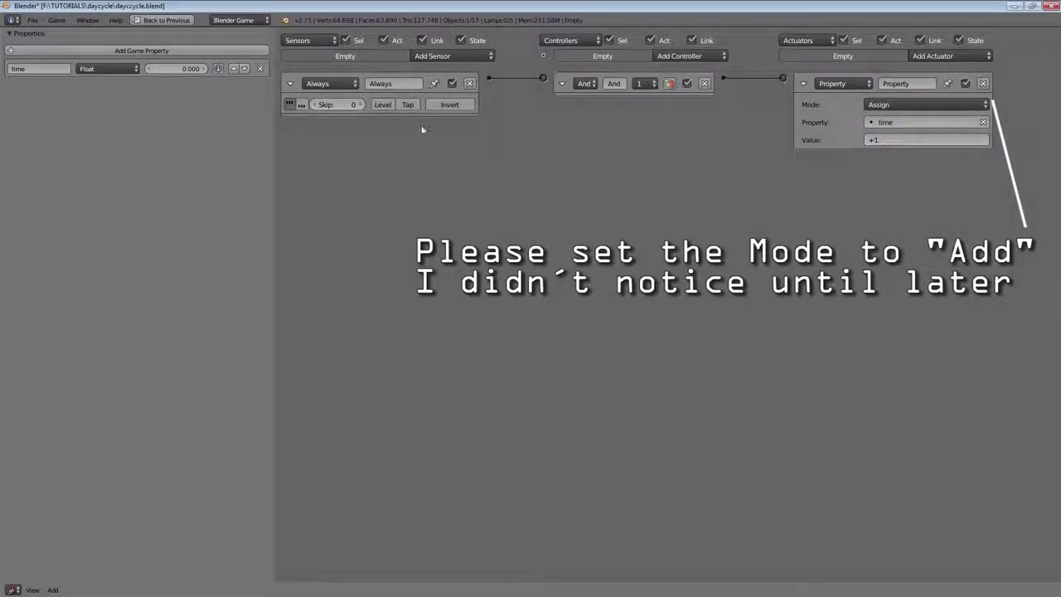
Add a Property sensor to the empty that checks whether "time" equals 1000.
{"action": "left_click", "coordinate": [440, 55]}
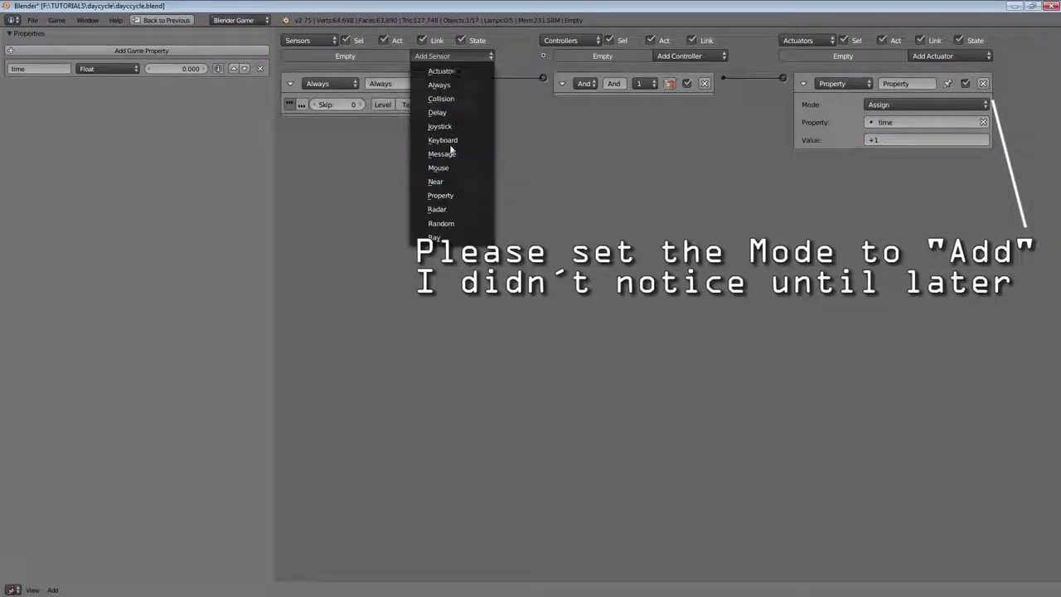
{"action": "left_click", "coordinate": [440, 195]}
{"action": "left_click", "coordinate": [390, 190]}
{"action": "left_click", "coordinate": [377, 208]}
{"action": "key", "text": "Return"}
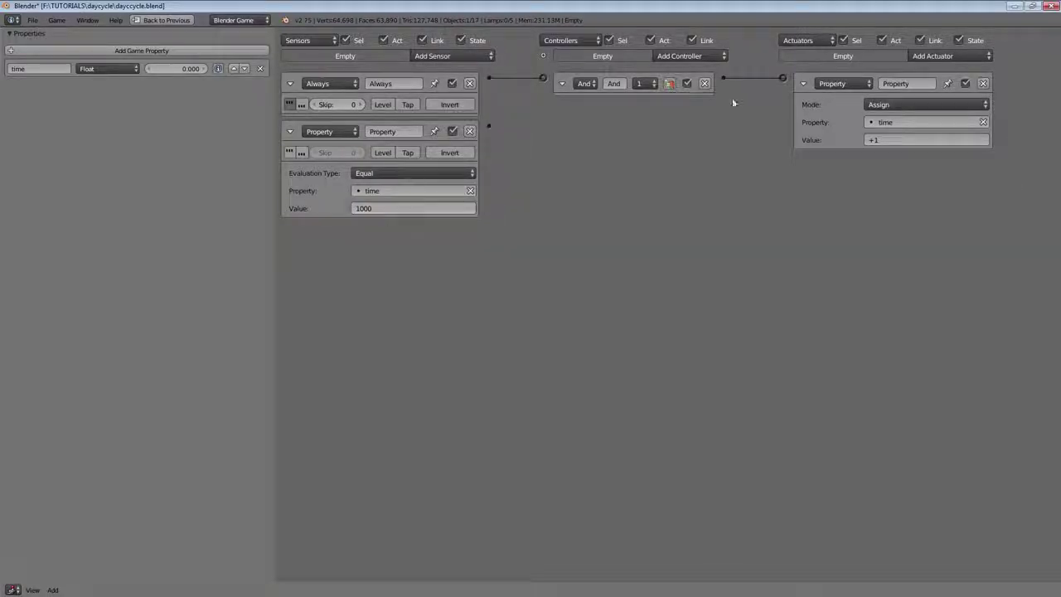
Add a second Property actuator, link it to the Property sensor, and have it assign 0 to "time".
{"action": "left_click", "coordinate": [948, 56]}
{"action": "left_click", "coordinate": [947, 208]}
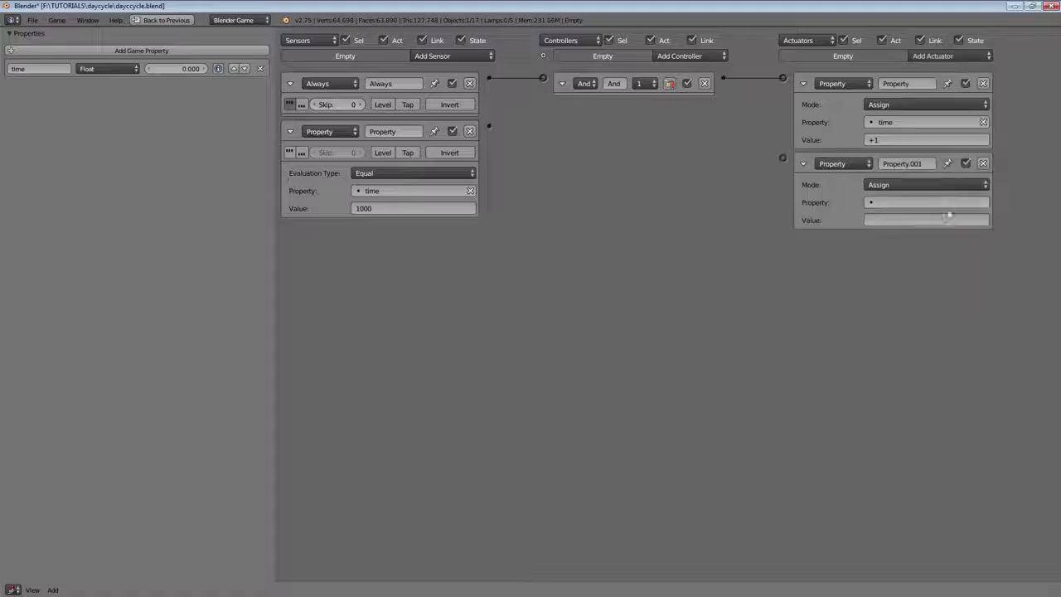
{"action": "left_click_drag", "start_coordinate": [782, 159], "coordinate": [489, 126]}
{"action": "left_click", "coordinate": [883, 201]}
{"action": "left_click", "coordinate": [872, 219]}
{"action": "key", "text": "Return"}
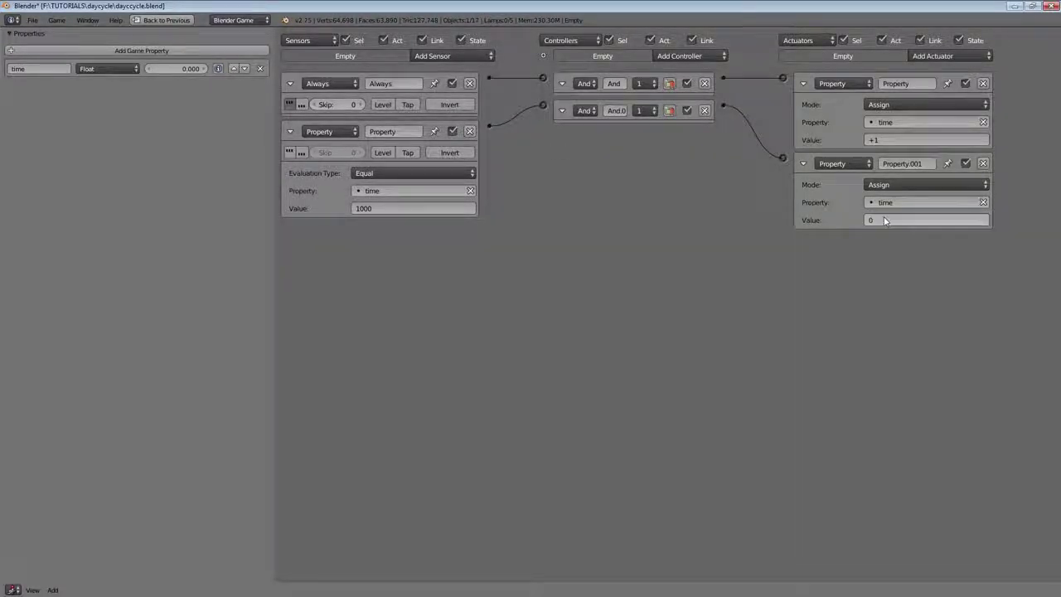
Collapse the empty's logic bricks, leaving only the Always sensor and the first Property actuator expanded.
{"action": "left_click", "coordinate": [802, 164]}
{"action": "left_click", "coordinate": [562, 110]}
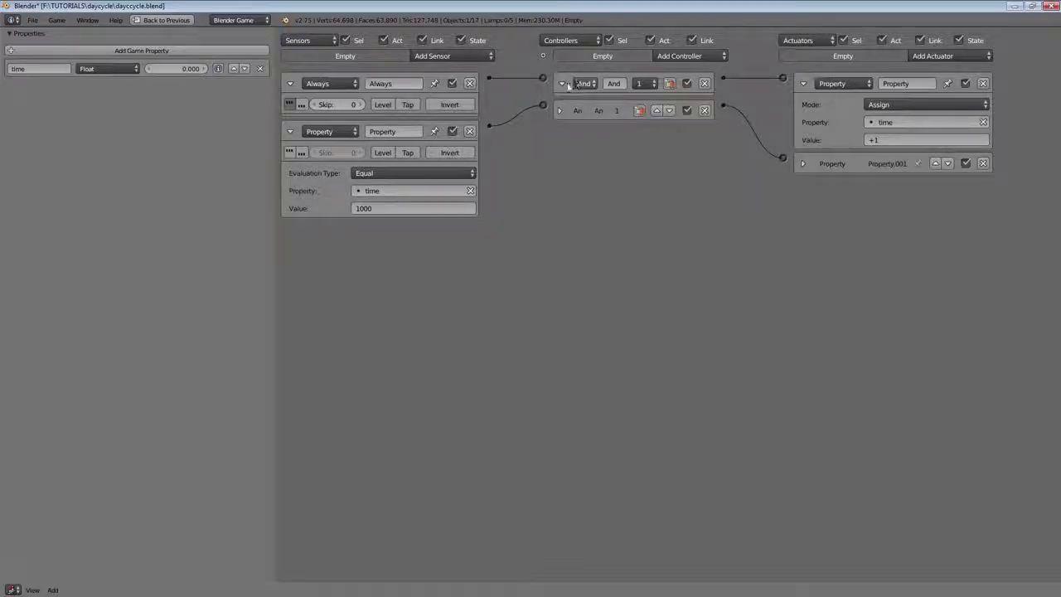
{"action": "left_click", "coordinate": [562, 83]}
{"action": "left_click", "coordinate": [289, 131]}
{"action": "left_click", "coordinate": [289, 84]}
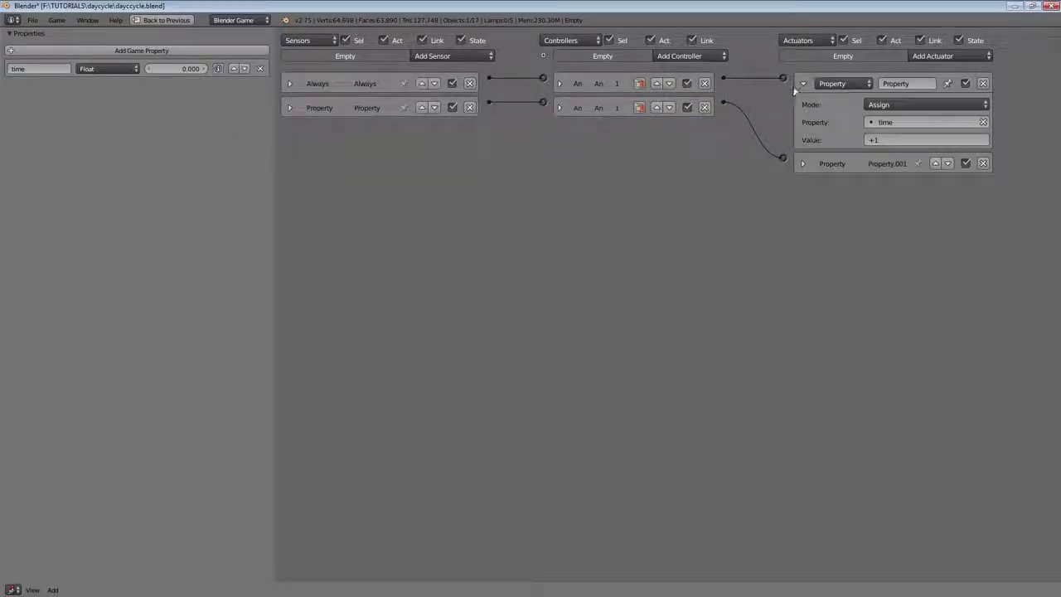
{"action": "left_click", "coordinate": [290, 83]}
Back in the full layout, select the circle, widen the Dope Sheet, and insert a rotation keyframe at frame 0.
{"action": "key", "text": "shift+space"}
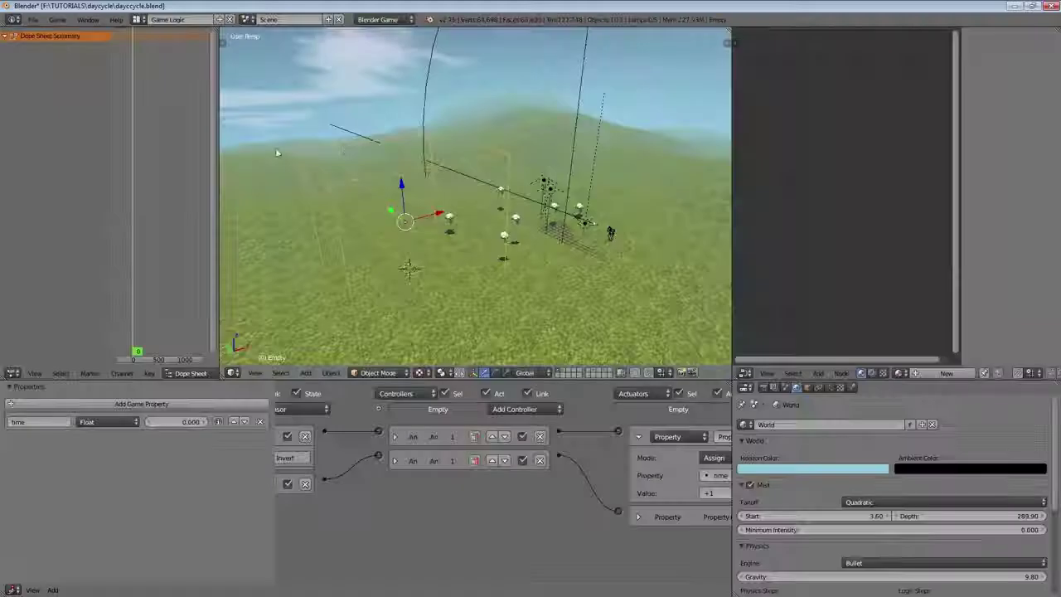
{"action": "middle_click_drag", "start_coordinate": [426, 177], "coordinate": [473, 186]}
{"action": "scroll", "coordinate": [360, 445], "scroll_direction": "down", "scroll_amount": 4}
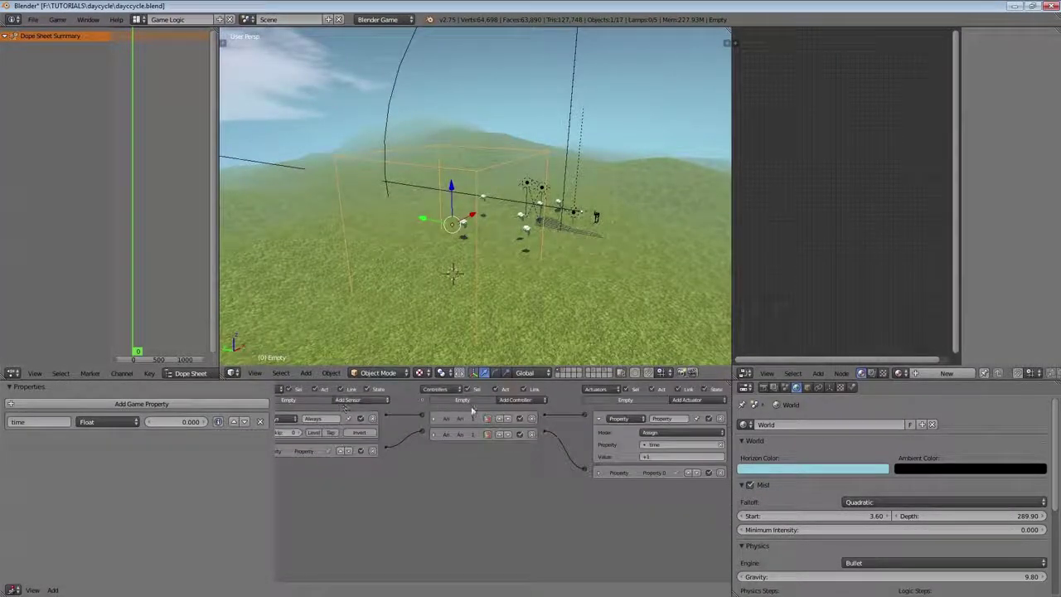
{"action": "middle_click_drag", "start_coordinate": [503, 246], "coordinate": [476, 190]}
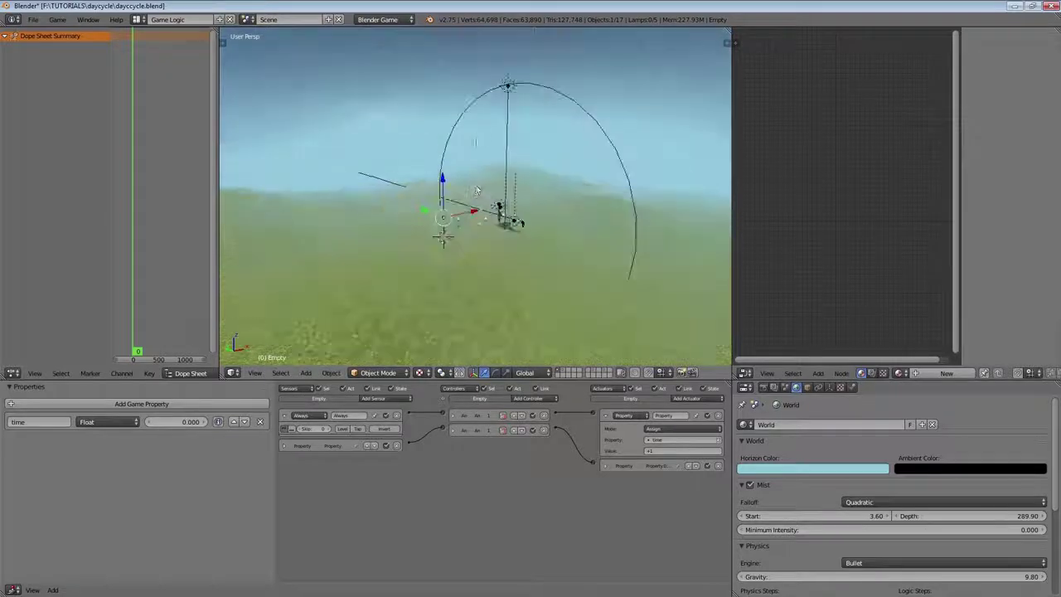
{"action": "right_click", "coordinate": [464, 116]}
{"action": "middle_click_drag", "start_coordinate": [464, 116], "coordinate": [499, 169]}
{"action": "left_click_drag", "start_coordinate": [219, 248], "coordinate": [414, 257]}
{"action": "middle_click_drag", "start_coordinate": [520, 247], "coordinate": [533, 252]}
{"action": "key", "text": "i"}
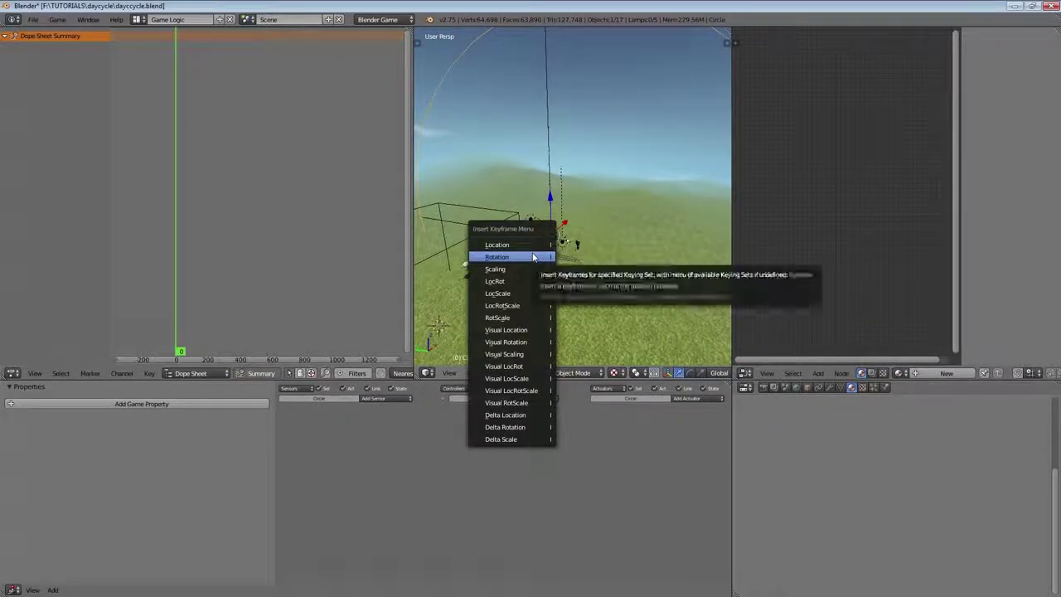
{"action": "left_click", "coordinate": [533, 257]}
Rotate the circle 180° about the X axis at frame 500 and insert a rotation keyframe.
{"action": "mouse_move", "coordinate": [198, 87]}
{"action": "middle_mouse_down", "text": "ctrl"}
{"action": "mouse_move", "coordinate": [161, 121]}
{"action": "mouse_move", "coordinate": [240, 137]}
{"action": "mouse_move", "coordinate": [194, 98]}
{"action": "middle_mouse_up", "text": "ctrl"}
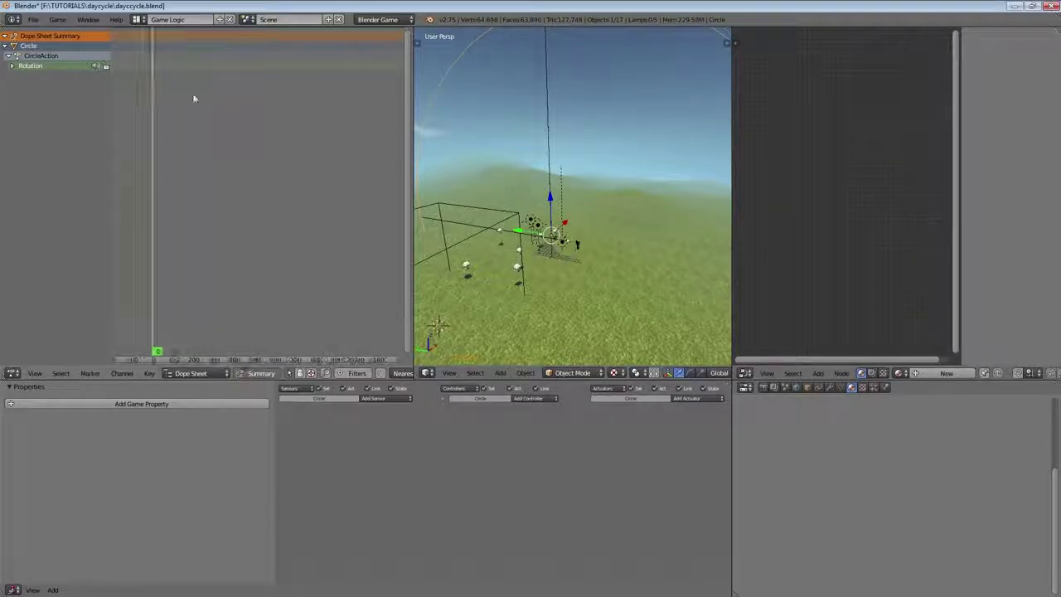
{"action": "left_click", "coordinate": [256, 65]}
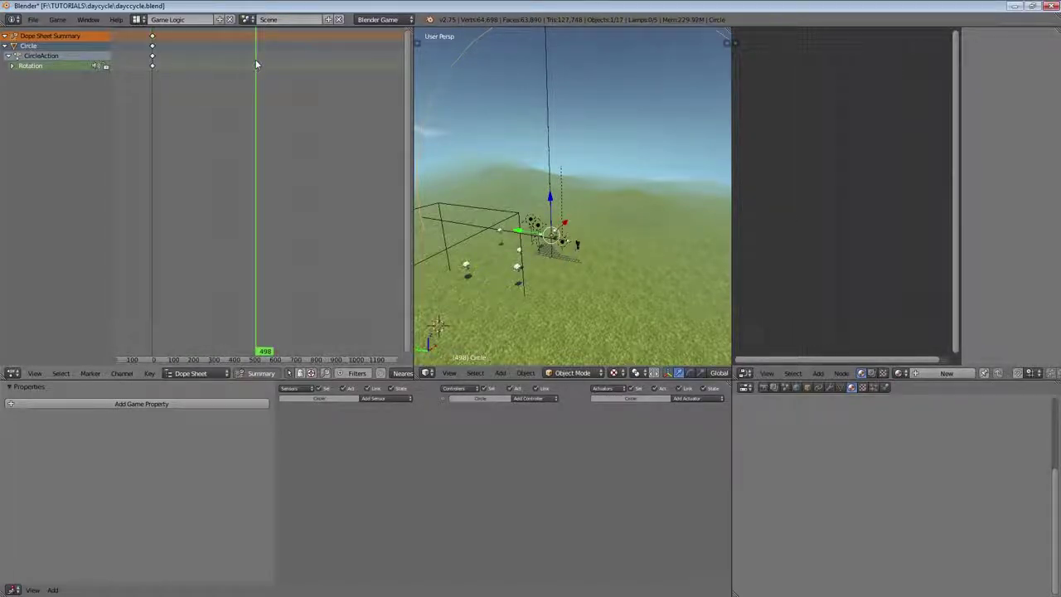
{"action": "key", "text": "r"}
{"action": "key", "text": "x"}
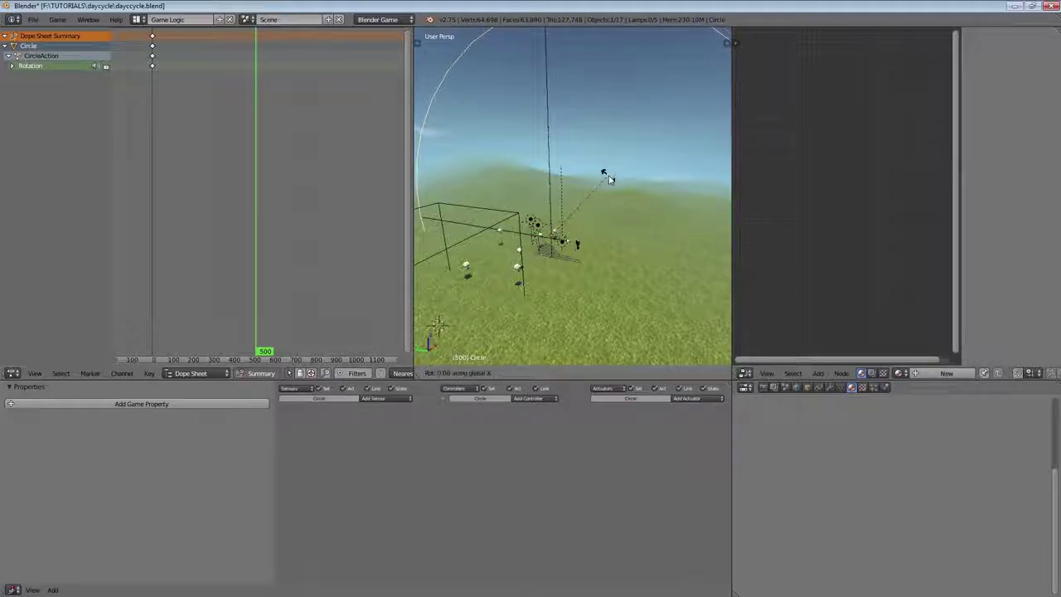
{"action": "key", "text": "Return"}
{"action": "key", "text": "i"}
{"action": "left_click", "coordinate": [609, 176]}
Rotate the circle another 180° about X at frame 1000, insert a rotation keyframe, and scrub back to frame 0.
{"action": "scroll", "coordinate": [302, 113], "scroll_direction": "up", "scroll_amount": 1}
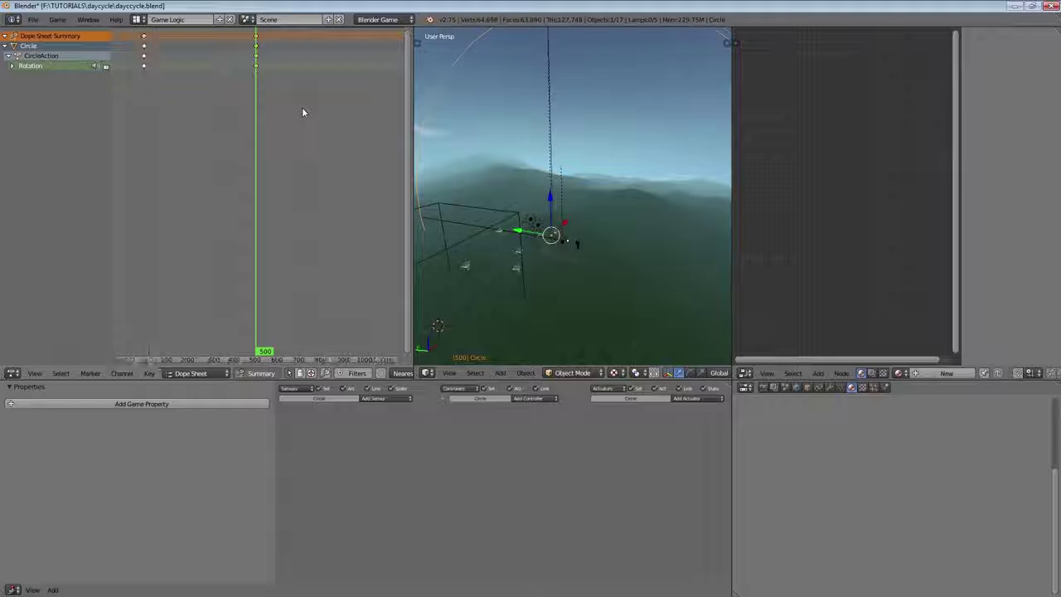
{"action": "left_click", "coordinate": [367, 109]}
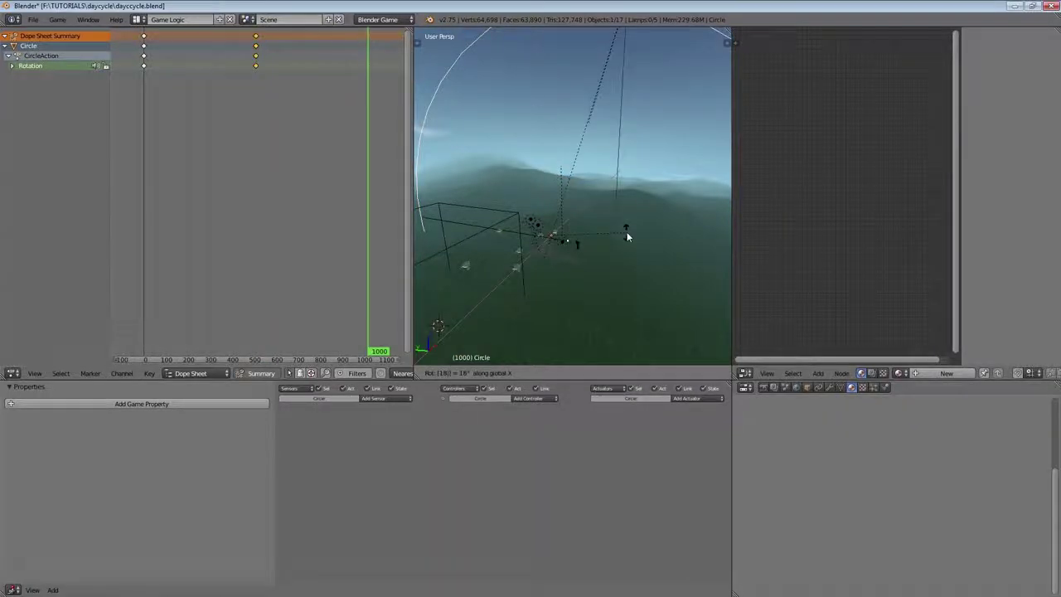
{"action": "key", "text": "i"}
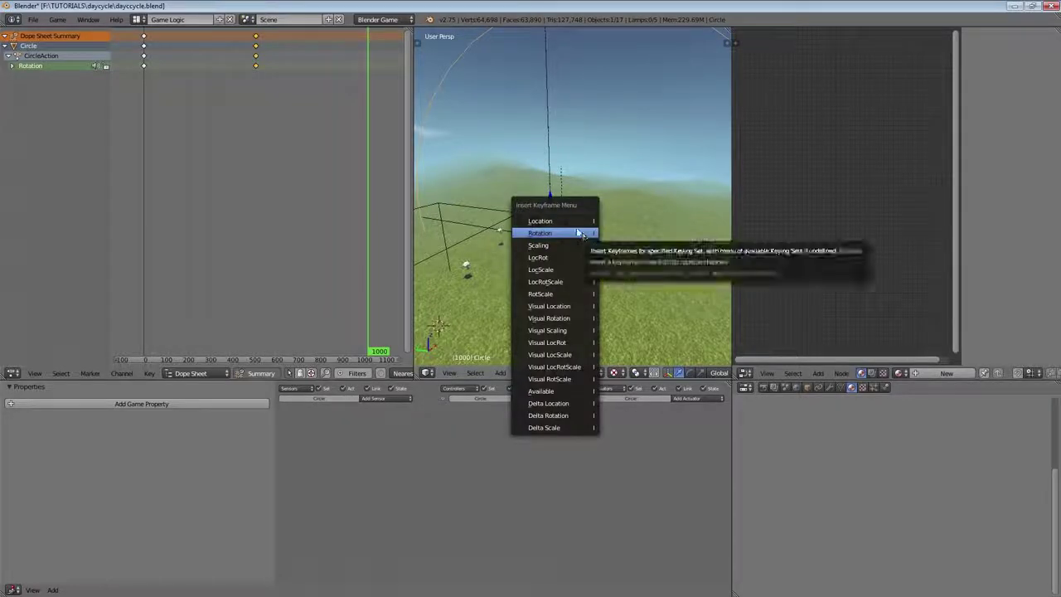
{"action": "left_click", "coordinate": [576, 230]}
{"action": "scroll", "coordinate": [578, 232], "scroll_direction": "down", "scroll_amount": 3}
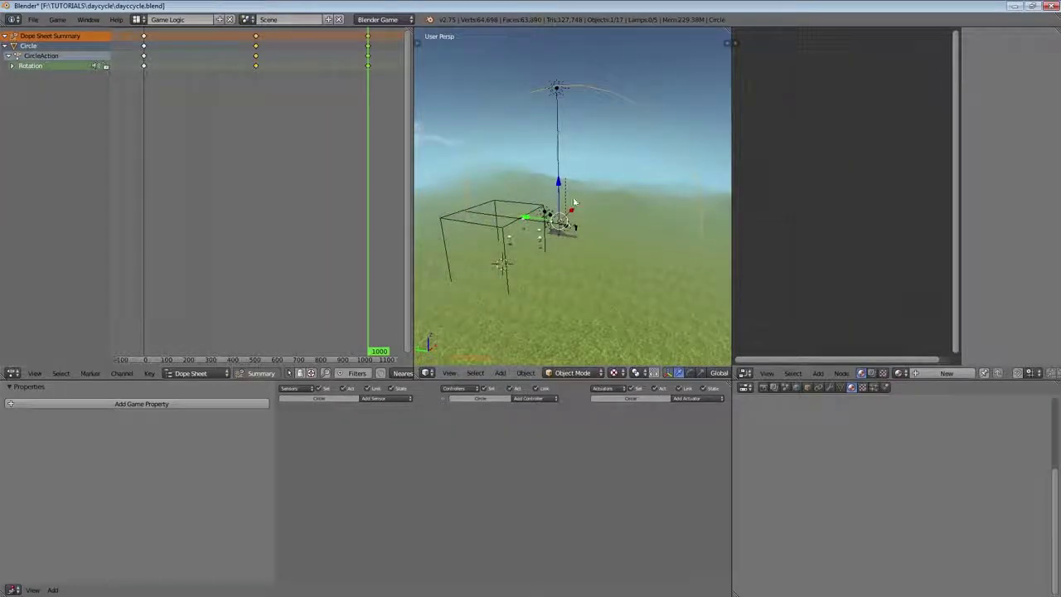
{"action": "left_click_drag", "start_coordinate": [330, 299], "coordinate": [257, 212]}
{"action": "middle_click_drag", "start_coordinate": [518, 198], "coordinate": [549, 284]}
{"action": "left_click_drag", "start_coordinate": [208, 140], "coordinate": [129, 146]}
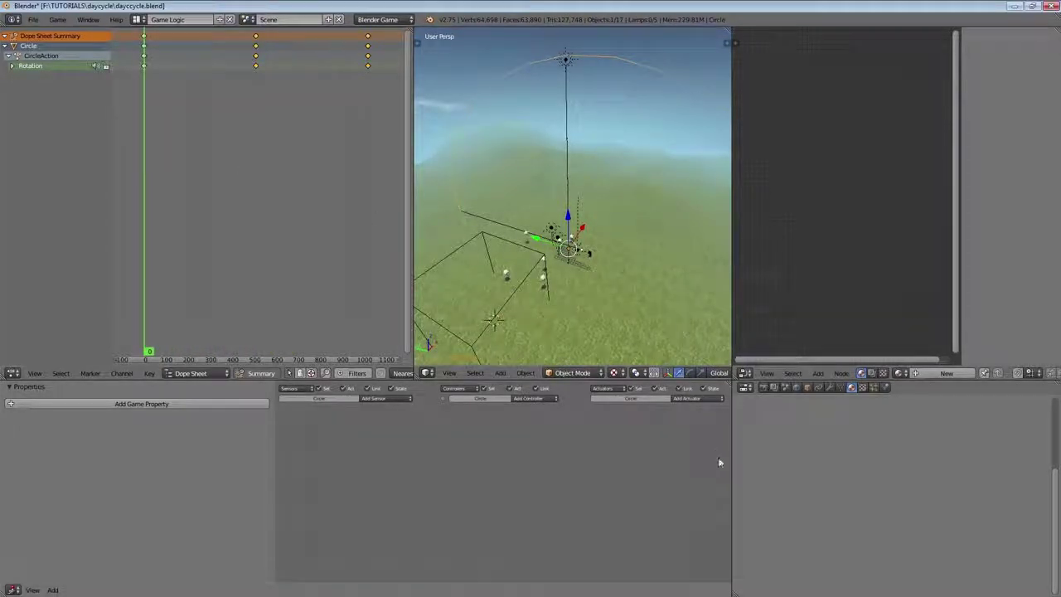
Rename the circle's action to "lamps" in the Action Editor and add an Action actuator to the circle.
{"action": "left_click", "coordinate": [197, 373]}
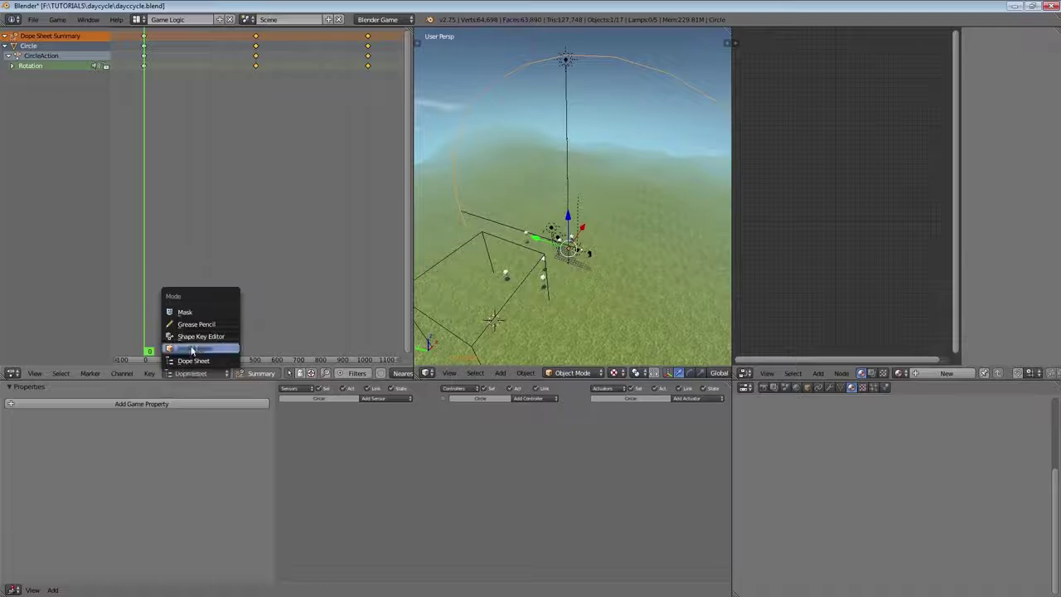
{"action": "left_click", "coordinate": [203, 325]}
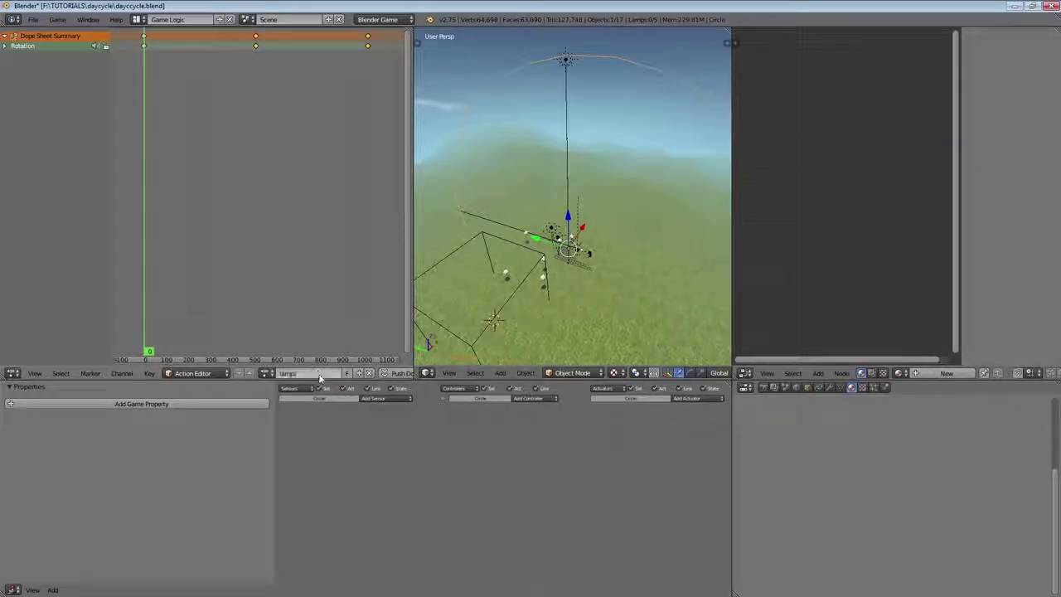
{"action": "left_click", "coordinate": [701, 399]}
{"action": "left_click", "coordinate": [705, 400]}
{"action": "left_click", "coordinate": [709, 409]}
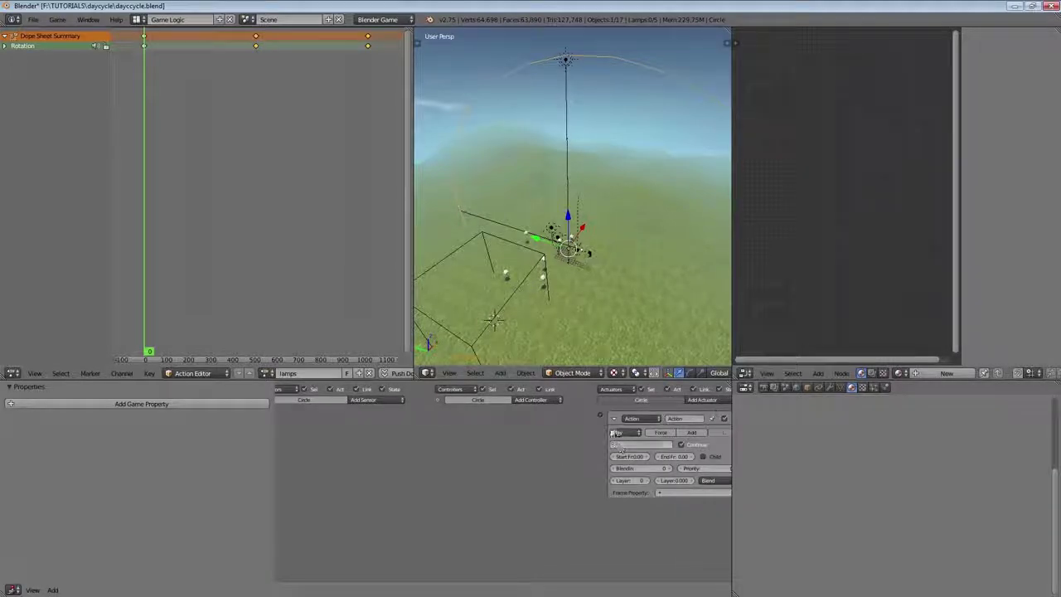
Add a Float game property named "time" and an Always sensor with true level triggering to the circle.
{"action": "left_click", "coordinate": [124, 404]}
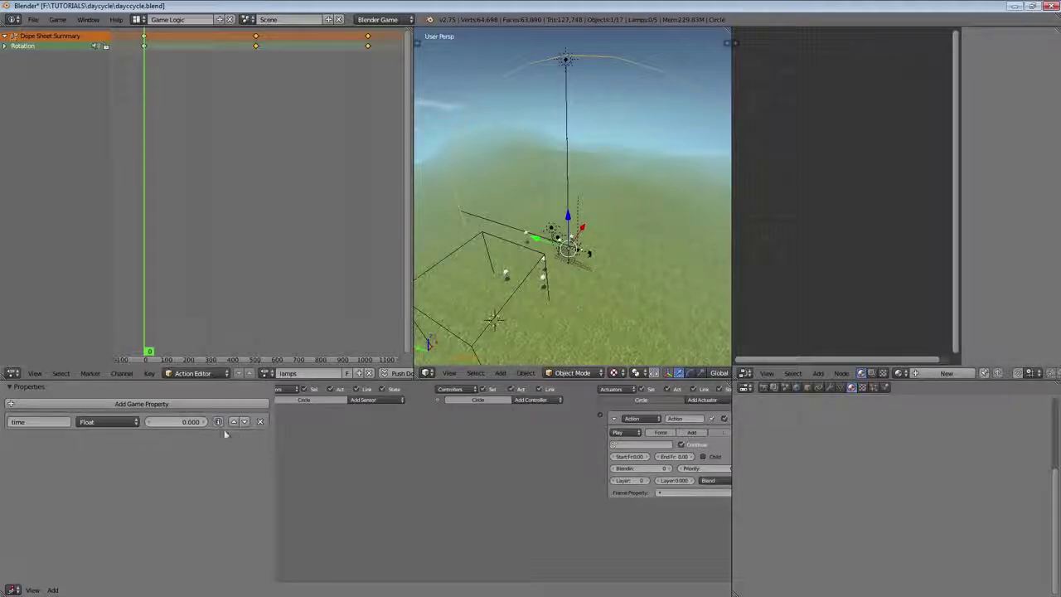
{"action": "left_click", "coordinate": [369, 400]}
{"action": "left_click", "coordinate": [357, 419]}
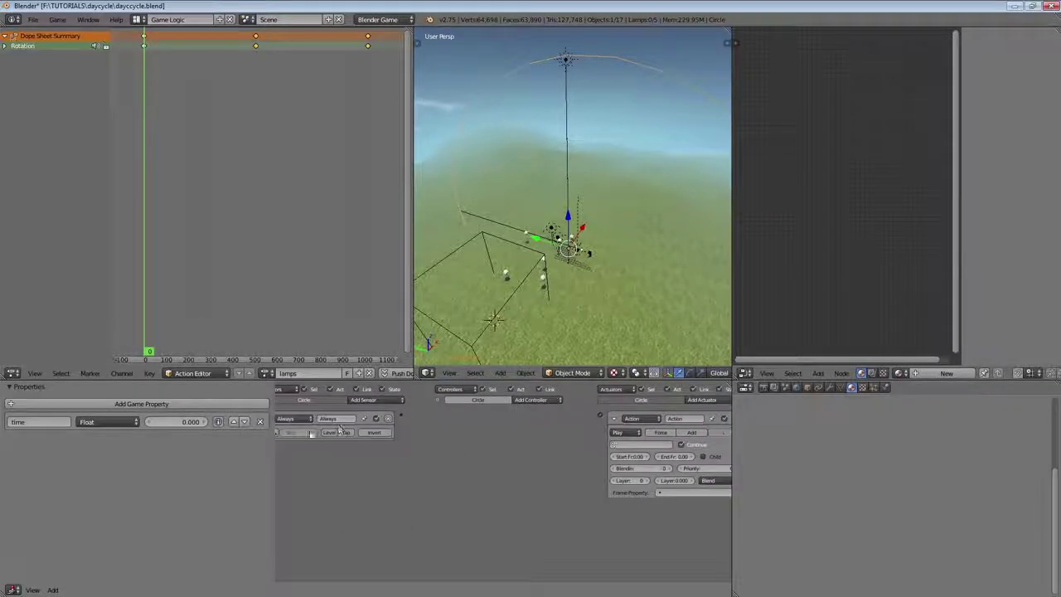
{"action": "scroll", "coordinate": [300, 427], "scroll_direction": "down", "scroll_amount": 1}
Add a Property actuator to the circle and link the Always sensor to it in the maximized Logic Editor.
{"action": "left_click", "coordinate": [655, 398]}
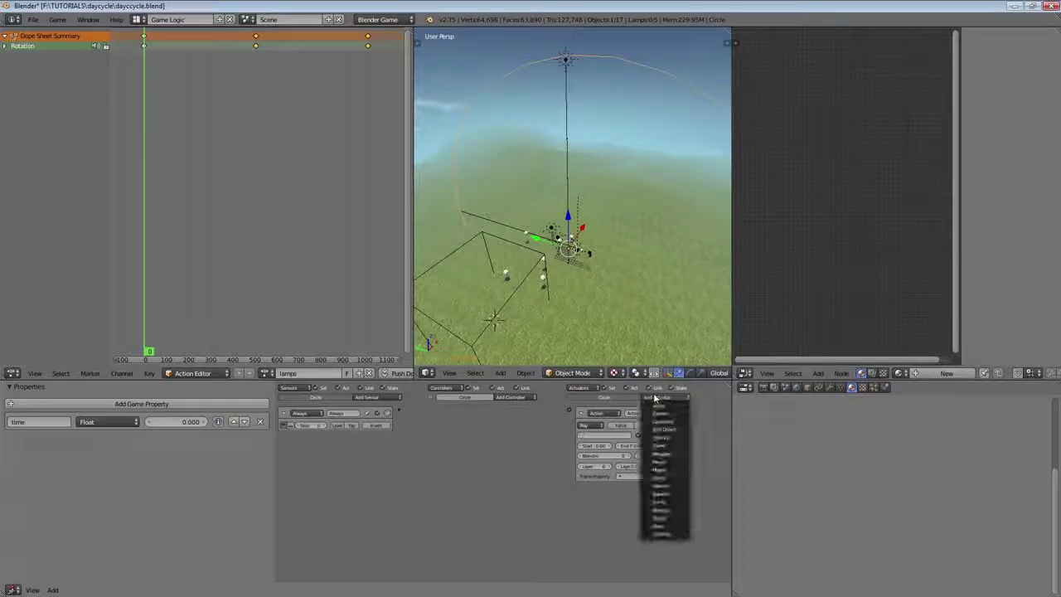
{"action": "left_click", "coordinate": [663, 486]}
{"action": "key", "text": "ctrl+Up"}
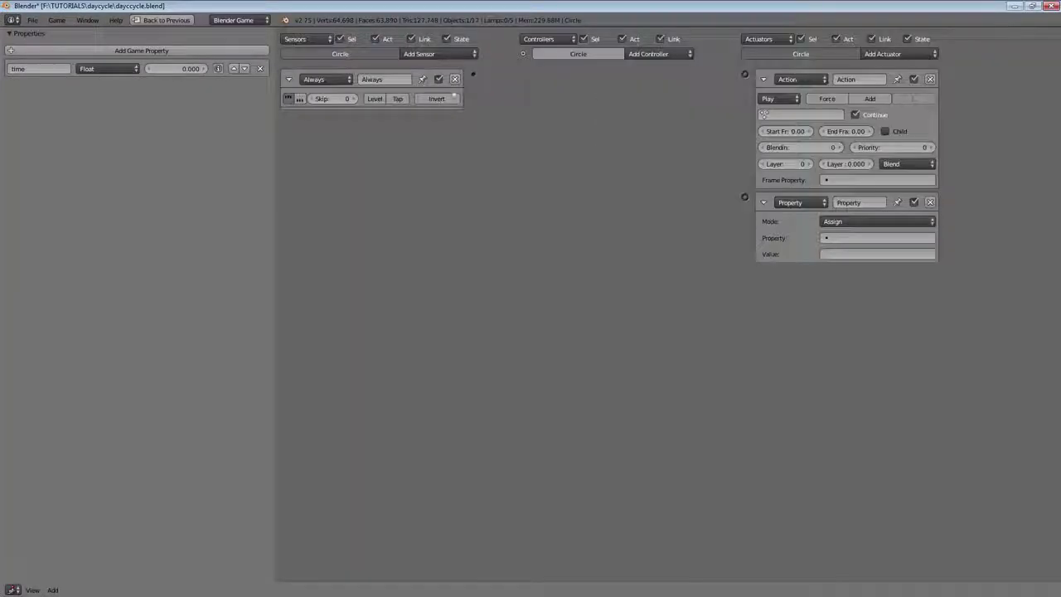
{"action": "left_click_drag", "start_coordinate": [696, 195], "coordinate": [745, 197]}
Set the circle's Property actuator to Copy the "time" property of the Empty object into its own "time".
{"action": "left_click", "coordinate": [851, 222]}
{"action": "left_click", "coordinate": [833, 169]}
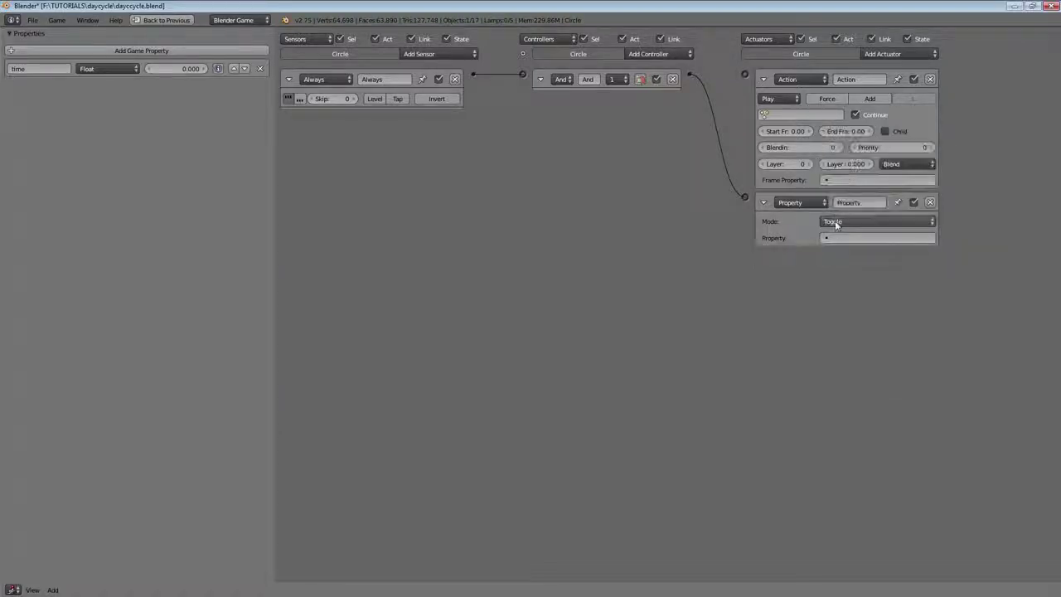
{"action": "left_click", "coordinate": [842, 222]}
{"action": "left_click", "coordinate": [842, 188]}
{"action": "left_click", "coordinate": [862, 238]}
{"action": "left_click", "coordinate": [837, 252]}
{"action": "left_click", "coordinate": [819, 254]}
{"action": "left_click", "coordinate": [811, 305]}
{"action": "left_click", "coordinate": [891, 254]}
{"action": "left_click", "coordinate": [885, 272]}
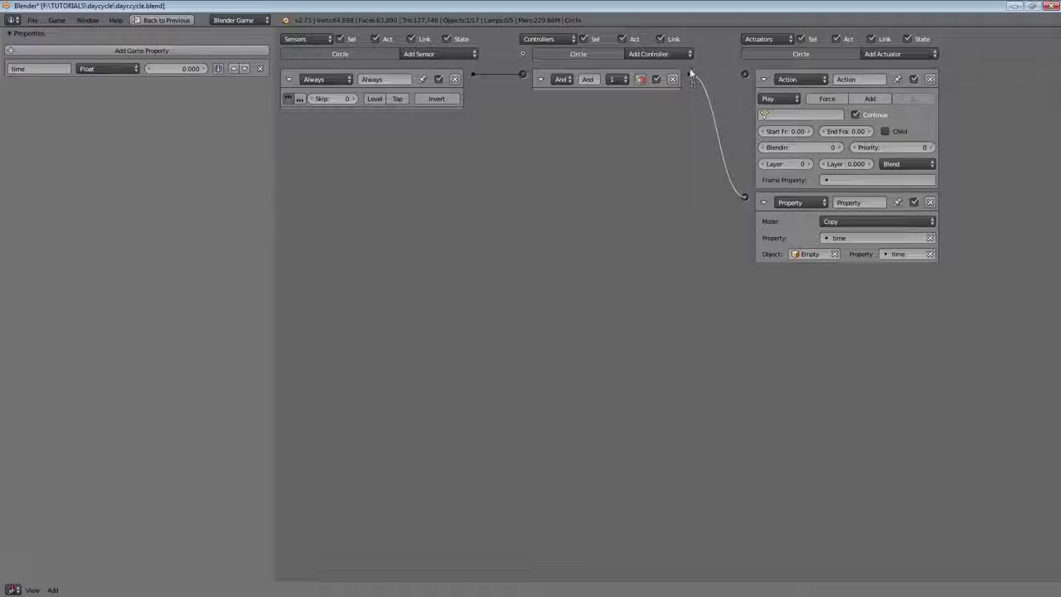
Link the And controller to the Action actuator and set it to Property mode with action "lamps" and property "time".
{"action": "left_click_drag", "start_coordinate": [745, 79], "coordinate": [745, 75]}
{"action": "left_click", "coordinate": [777, 99]}
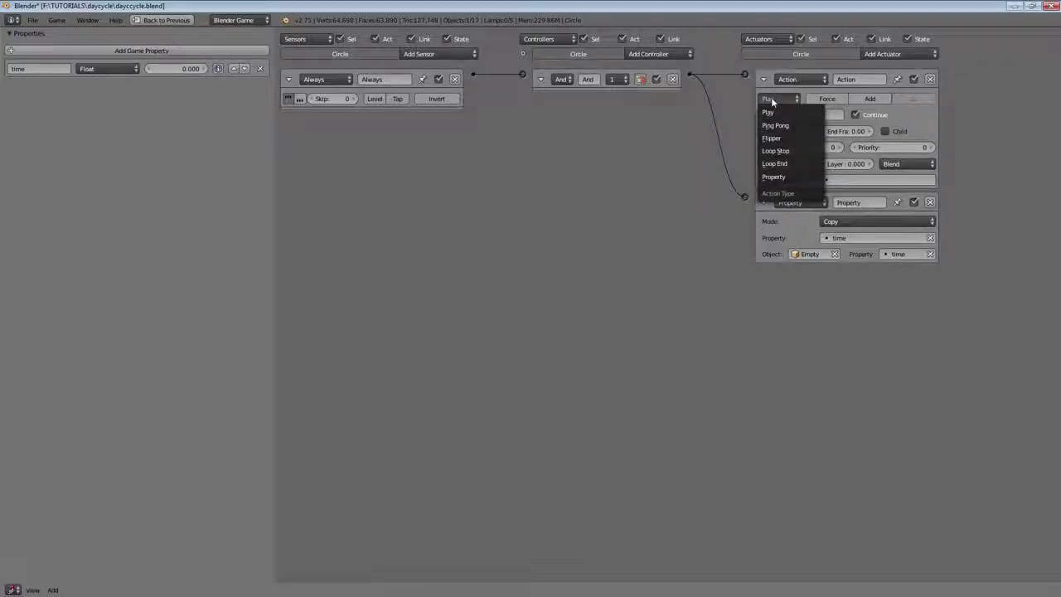
{"action": "left_click", "coordinate": [774, 177]}
{"action": "left_click", "coordinate": [796, 115]}
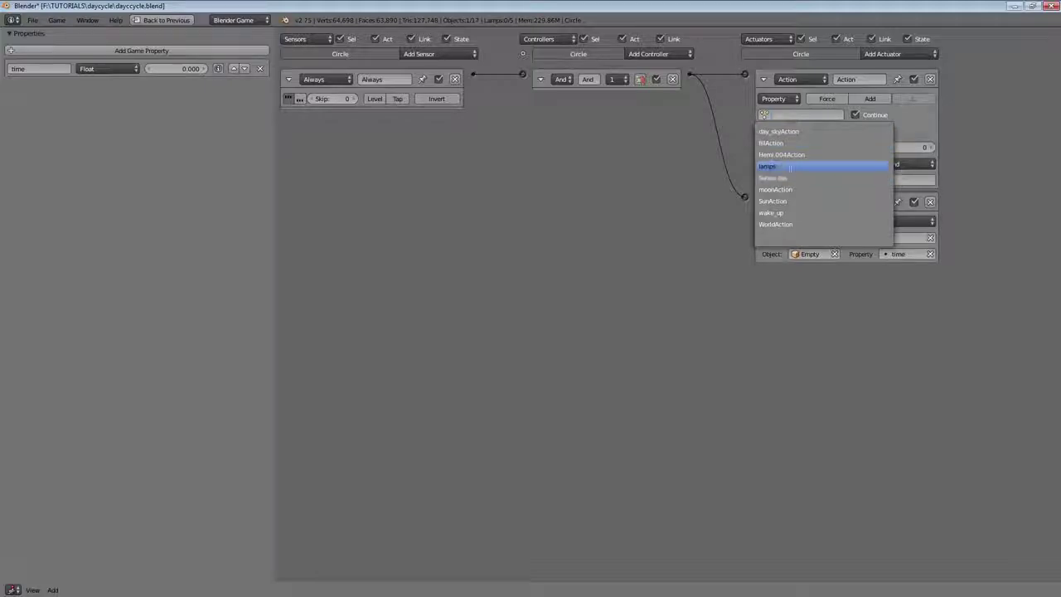
{"action": "left_click", "coordinate": [790, 167]}
{"action": "left_click", "coordinate": [811, 132]}
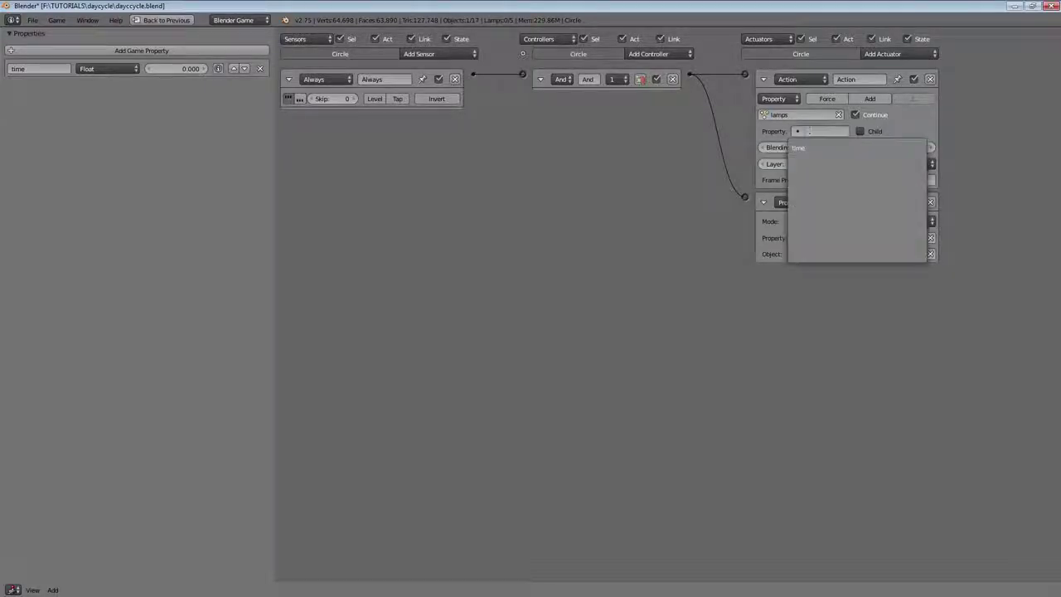
{"action": "left_click", "coordinate": [798, 148]}
{"action": "scroll", "coordinate": [798, 132], "scroll_direction": "up", "scroll_amount": 1}
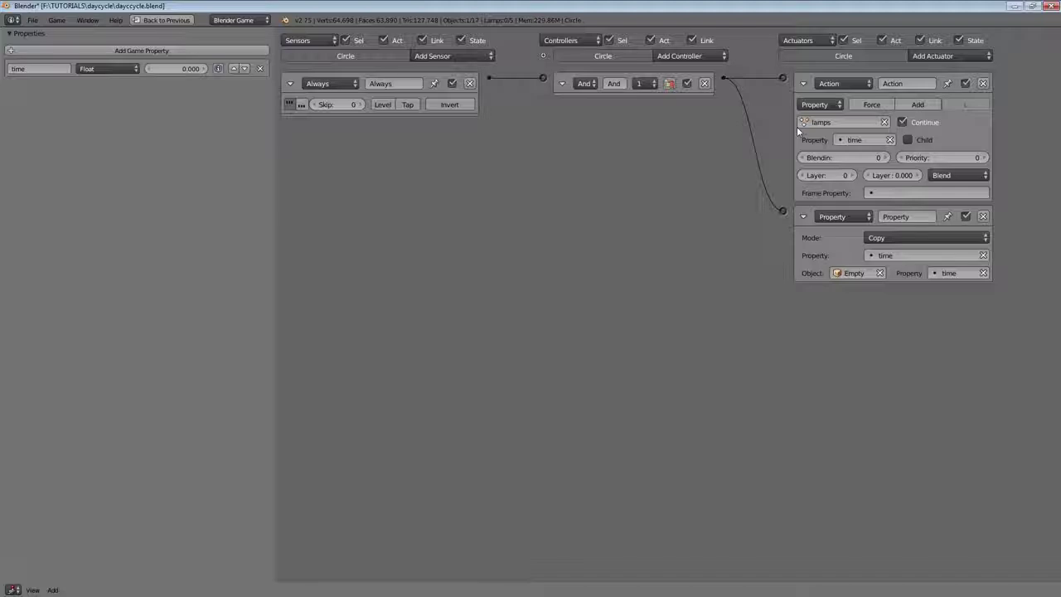
Run the game in the maximized 3D view to test the lamp rotation, then return to the full layout.
{"action": "key", "text": "ctrl+Up"}
{"action": "key", "text": "ctrl+Up"}
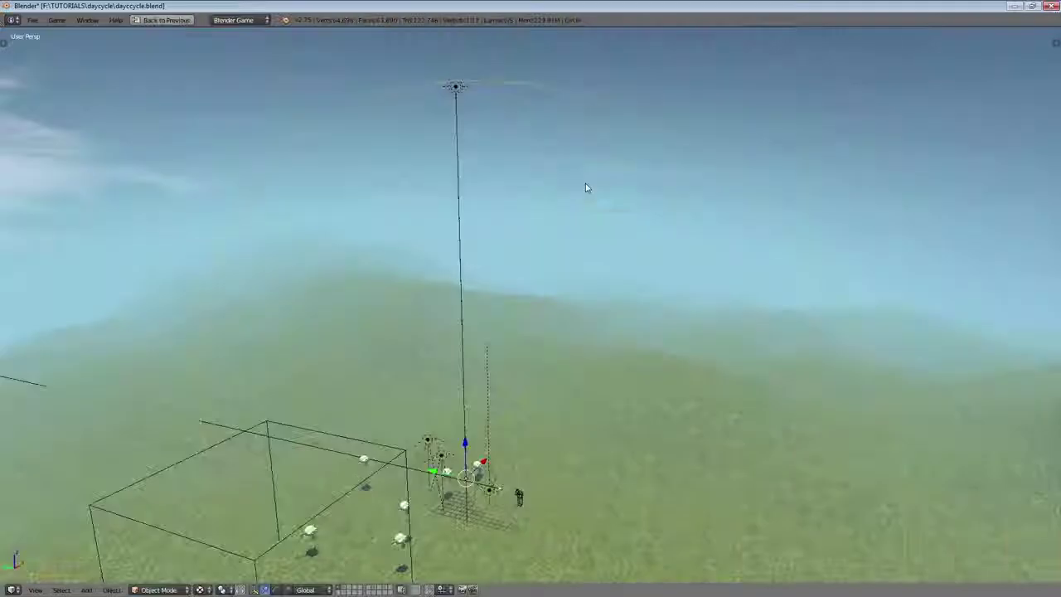
{"action": "scroll", "coordinate": [558, 232], "scroll_direction": "down", "scroll_amount": 1}
{"action": "mouse_move", "coordinate": [558, 232]}
{"action": "middle_mouse_down"}
{"action": "mouse_move", "coordinate": [544, 216]}
{"action": "mouse_move", "coordinate": [539, 232]}
{"action": "middle_mouse_up"}
{"action": "scroll", "coordinate": [544, 215], "scroll_direction": "up", "scroll_amount": 2}
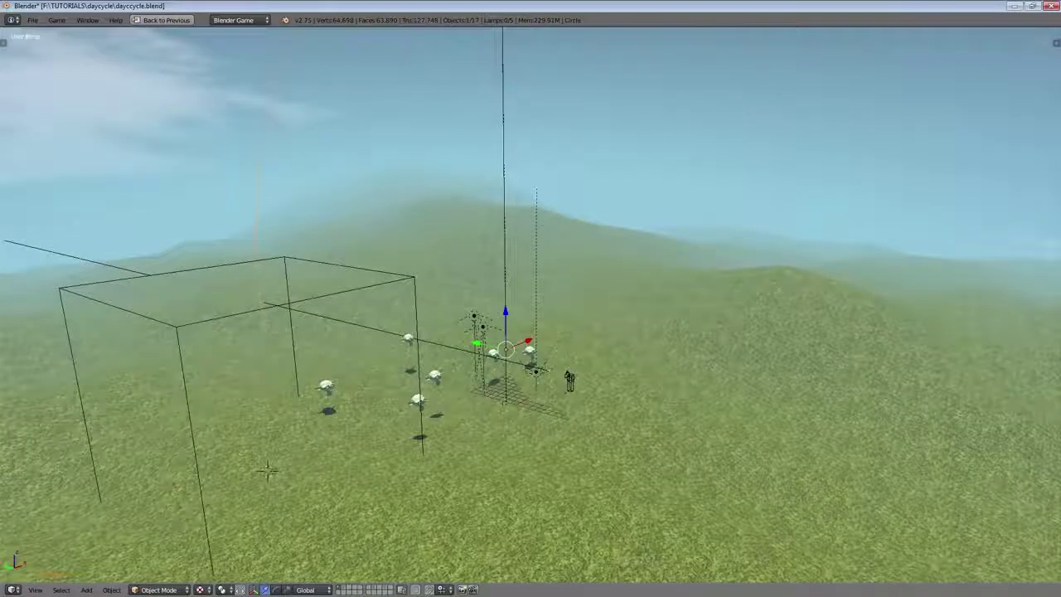
{"action": "key", "text": "p"}
{"action": "key", "text": "Escape"}
{"action": "key", "text": "ctrl+Up"}
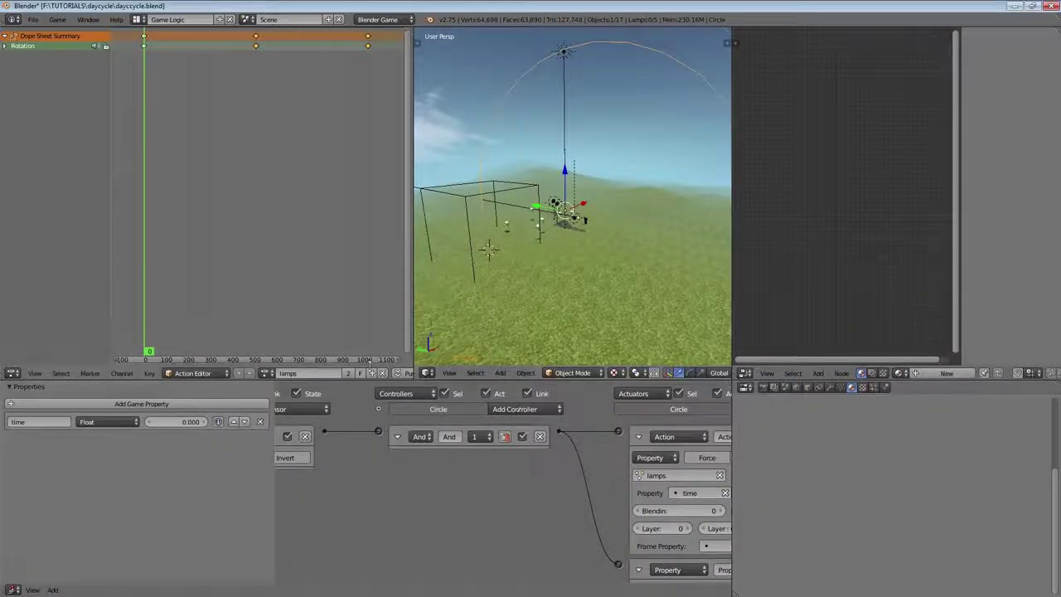
{"action": "scroll", "coordinate": [630, 489], "scroll_direction": "down", "scroll_amount": 3}
{"action": "scroll", "coordinate": [630, 489], "scroll_direction": "down", "scroll_amount": 1}
{"action": "scroll", "coordinate": [539, 448], "scroll_direction": "down", "scroll_amount": 1}
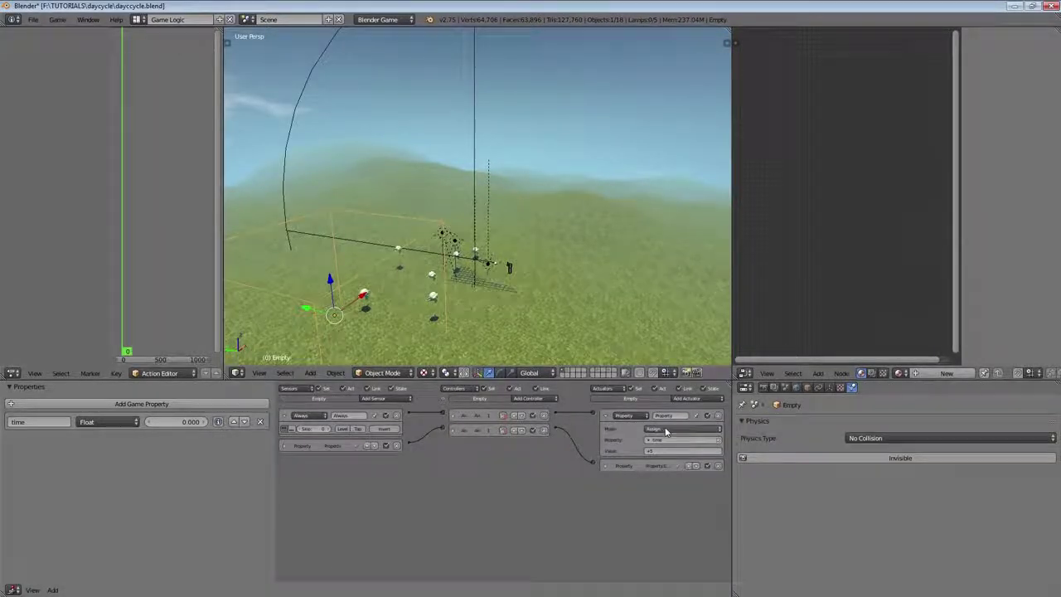
Set the mode of the Empty's first Property actuator to Add in the maximized Logic Editor, then return to the full layout.
{"action": "left_click", "coordinate": [665, 431]}
{"action": "key", "text": "ctrl+Up"}
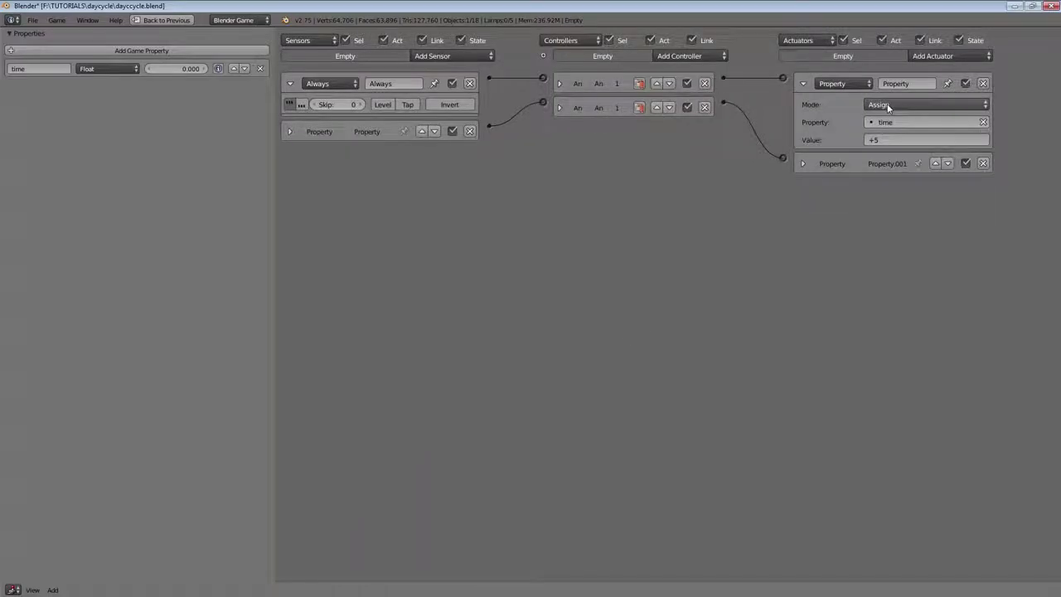
{"action": "left_click", "coordinate": [888, 106]}
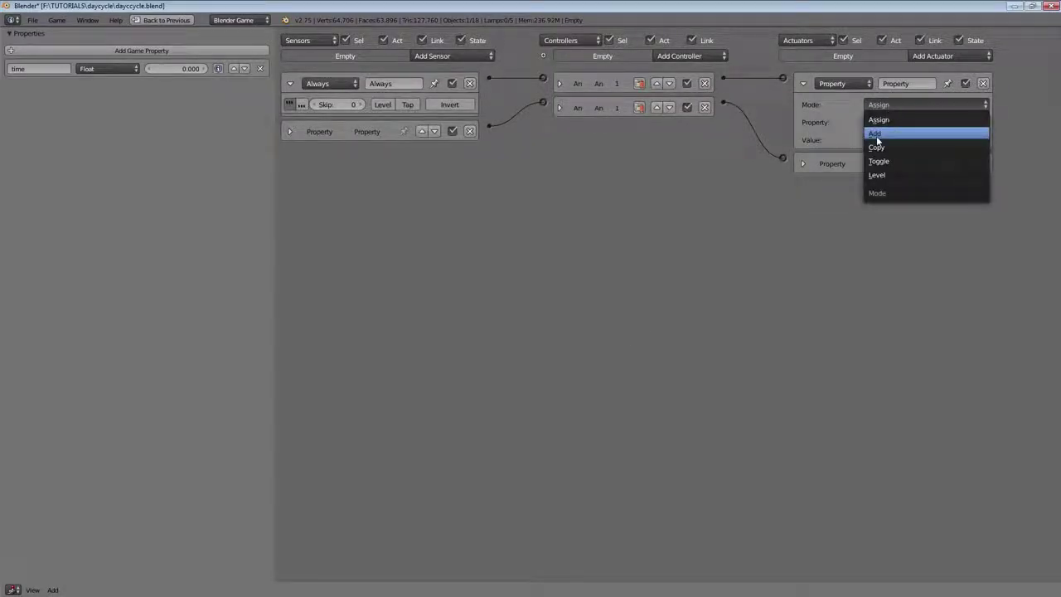
{"action": "left_click", "coordinate": [876, 135]}
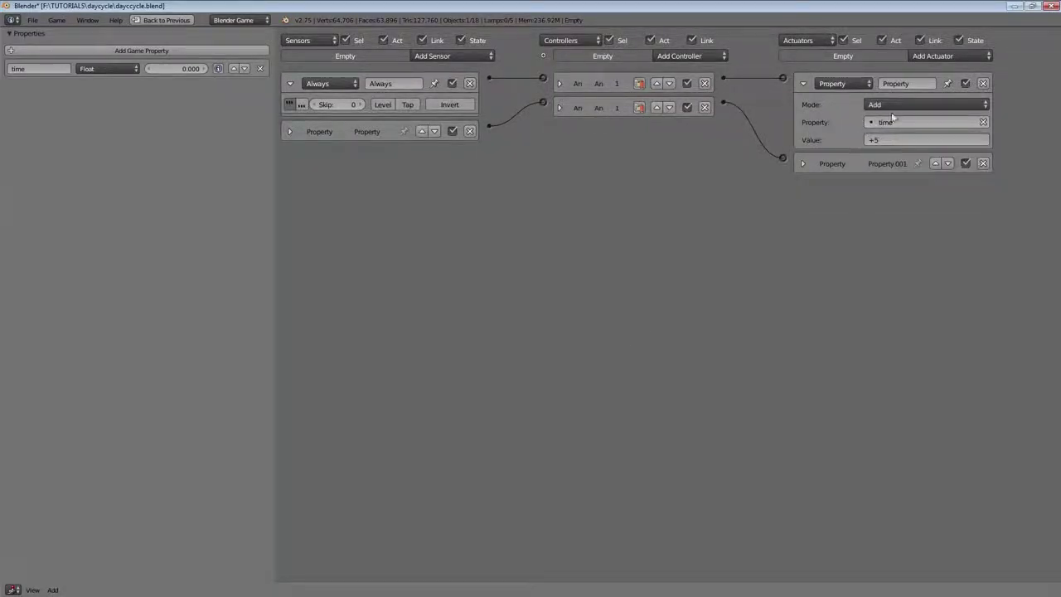
{"action": "key", "text": "shift+space"}
{"action": "scroll", "coordinate": [495, 190], "scroll_direction": "down", "scroll_amount": 3}
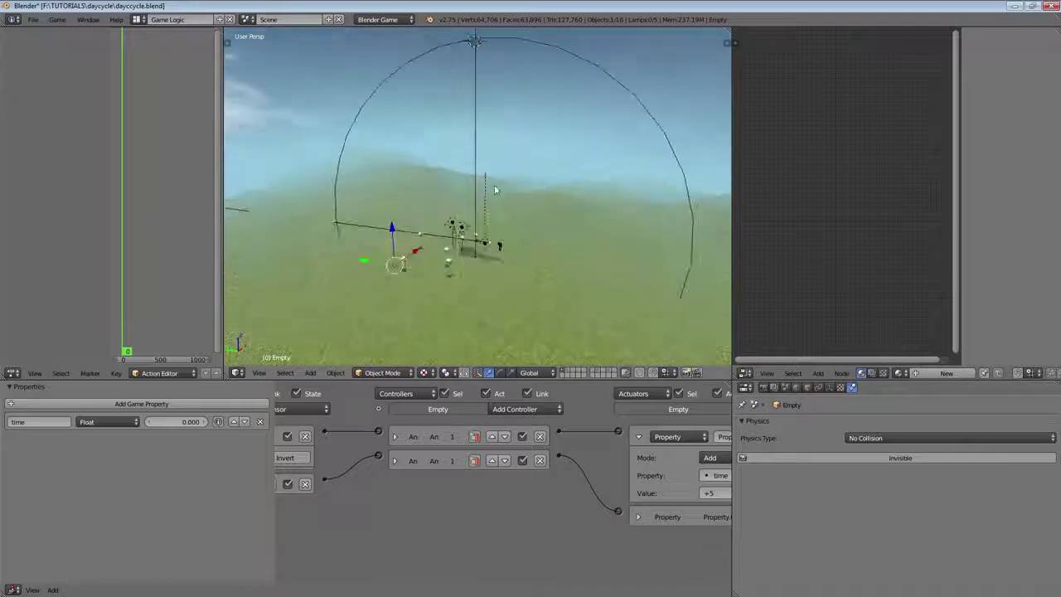
Delete the extra mesh object at the top of the sun and moon circle.
{"action": "right_click", "coordinate": [480, 44]}
{"action": "key", "text": "x"}
{"action": "left_click", "coordinate": [483, 44]}
Select the circle and link its And controller to the Action actuator in addition to the Property actuator.
{"action": "right_click", "coordinate": [442, 50]}
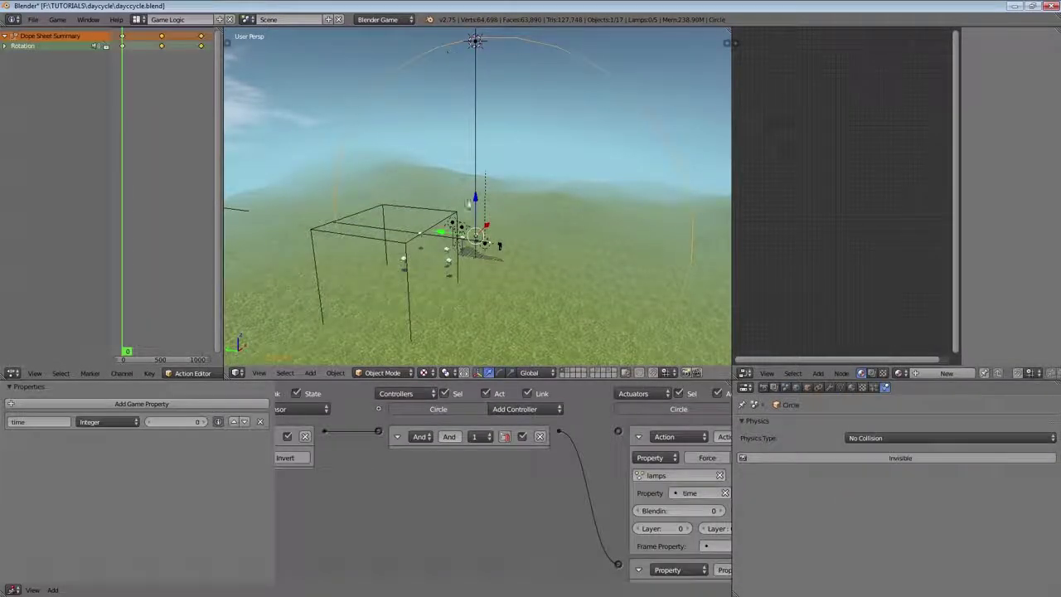
{"action": "scroll", "coordinate": [500, 449], "scroll_direction": "down", "scroll_amount": 3}
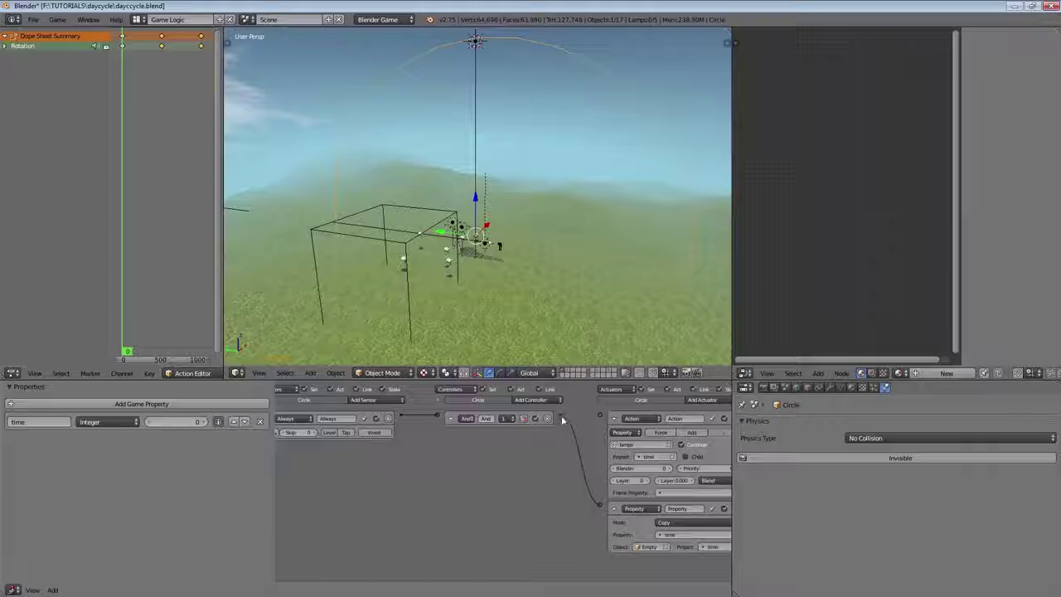
{"action": "scroll", "coordinate": [535, 263], "scroll_direction": "down", "scroll_amount": 1}
{"action": "scroll", "coordinate": [535, 264], "scroll_direction": "up", "scroll_amount": 1}
Test the linked circle logic by running the game in a maximized 3D view, then restore the full layout.
{"action": "key", "text": "shift+space"}
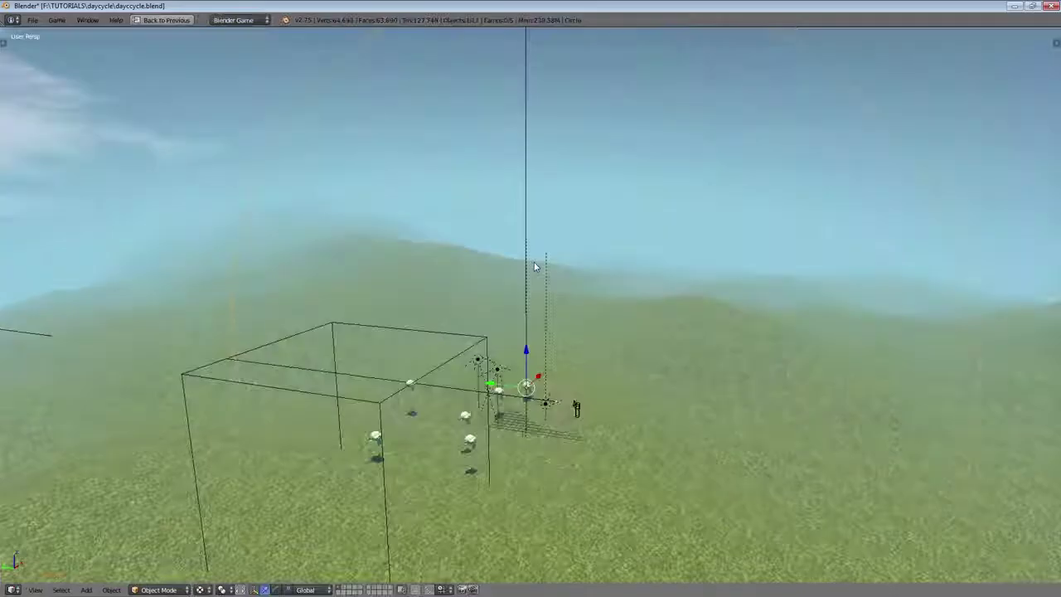
{"action": "middle_click_drag", "start_coordinate": [534, 265], "coordinate": [523, 274]}
{"action": "key", "text": "p"}
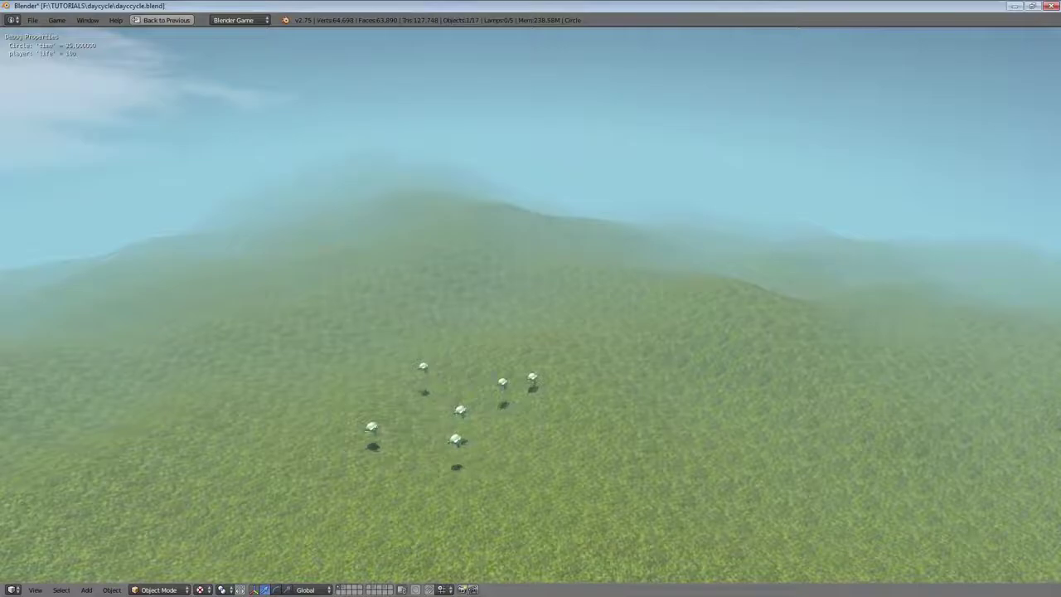
{"action": "key", "text": "Escape"}
{"action": "key", "text": "shift+space"}
Change the handle type of the rotation keyframes in the circle's "lamps" action, using the maximized Action Editor.
{"action": "scroll", "coordinate": [161, 104], "scroll_direction": "down", "scroll_amount": 1}
{"action": "scroll", "coordinate": [151, 111], "scroll_direction": "up", "scroll_amount": 3}
{"action": "scroll", "coordinate": [154, 106], "scroll_direction": "down", "scroll_amount": 3}
{"action": "key", "text": "v"}
{"action": "left_click", "coordinate": [158, 104]}
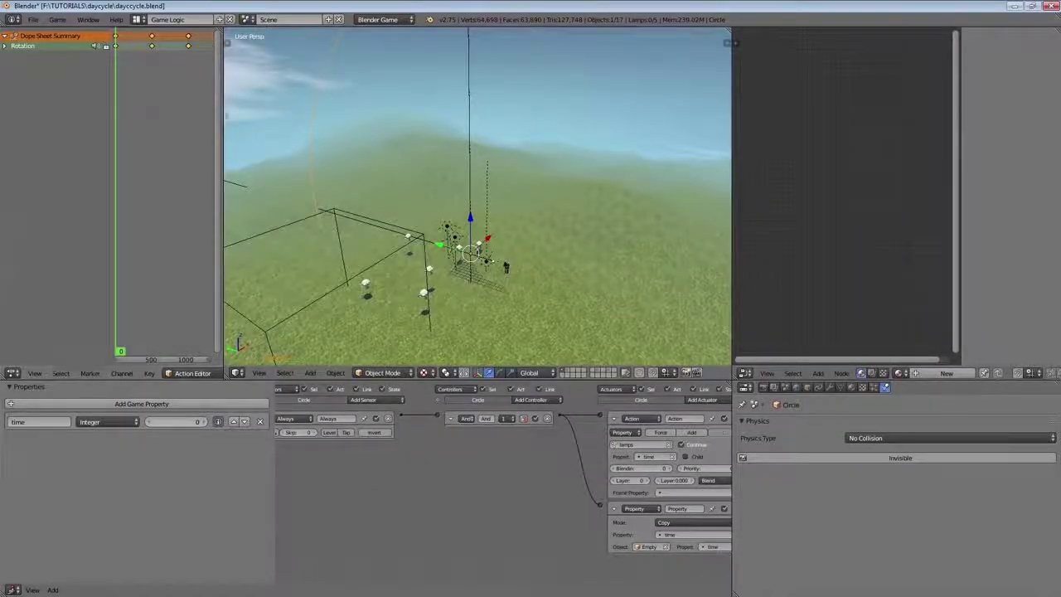
{"action": "key", "text": "shift+space"}
{"action": "scroll", "coordinate": [331, 102], "scroll_direction": "down", "scroll_amount": 3}
{"action": "scroll", "coordinate": [332, 101], "scroll_direction": "up", "scroll_amount": 2}
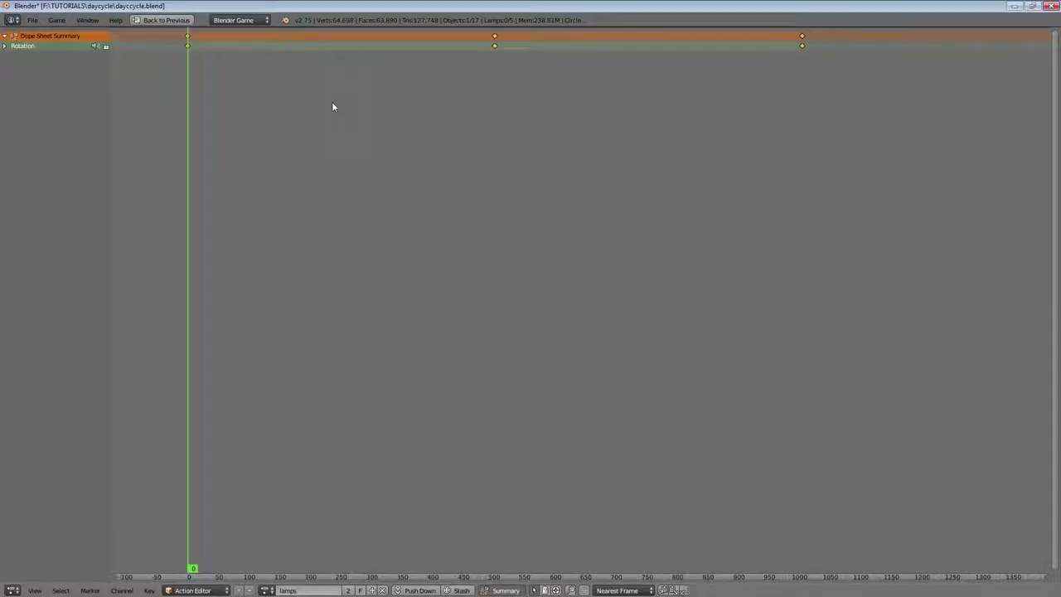
{"action": "key", "text": "v"}
{"action": "left_click", "coordinate": [324, 118]}
{"action": "key", "text": "shift+space"}
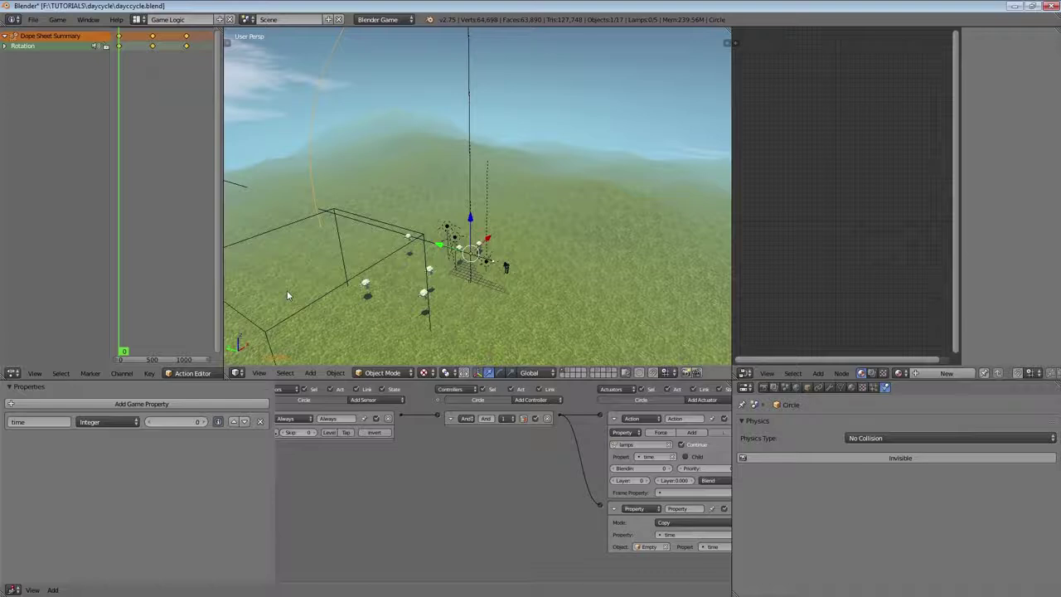
Run the game in the 3D view to check the circle's rotation from day into night, then stop it.
{"action": "middle_click_drag", "start_coordinate": [352, 276], "coordinate": [366, 229], "text": "shift"}
{"action": "scroll", "coordinate": [366, 230], "scroll_direction": "up", "scroll_amount": 1}
{"action": "key", "text": "p"}
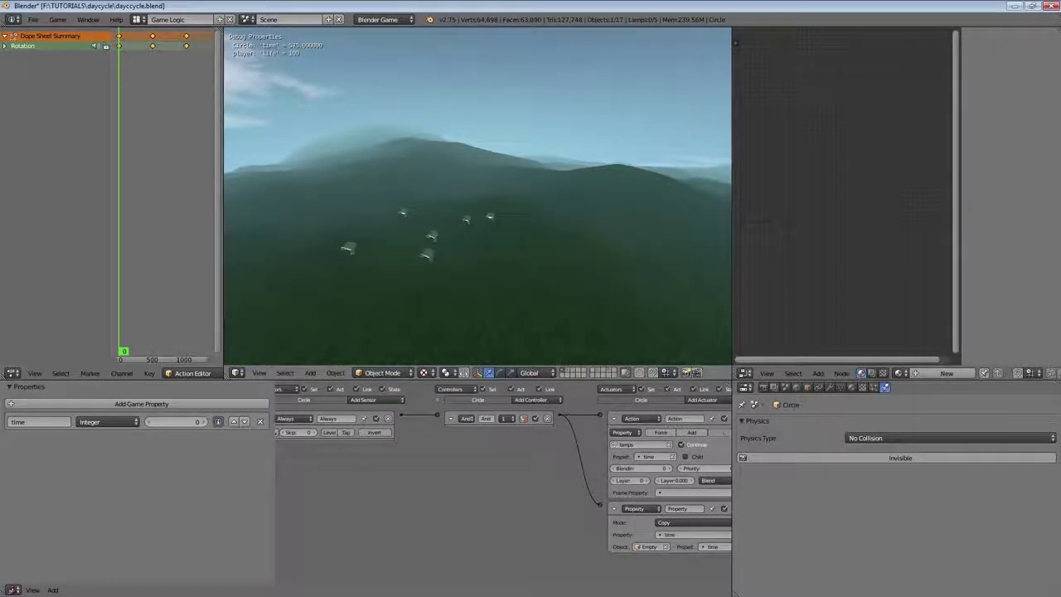
{"action": "key", "text": "Escape"}
Select the Sun lamp at the top of the circle and show its lamp settings.
{"action": "scroll", "coordinate": [450, 212], "scroll_direction": "down", "scroll_amount": 2}
{"action": "middle_click_drag", "start_coordinate": [478, 196], "coordinate": [437, 143]}
{"action": "key", "text": "a"}
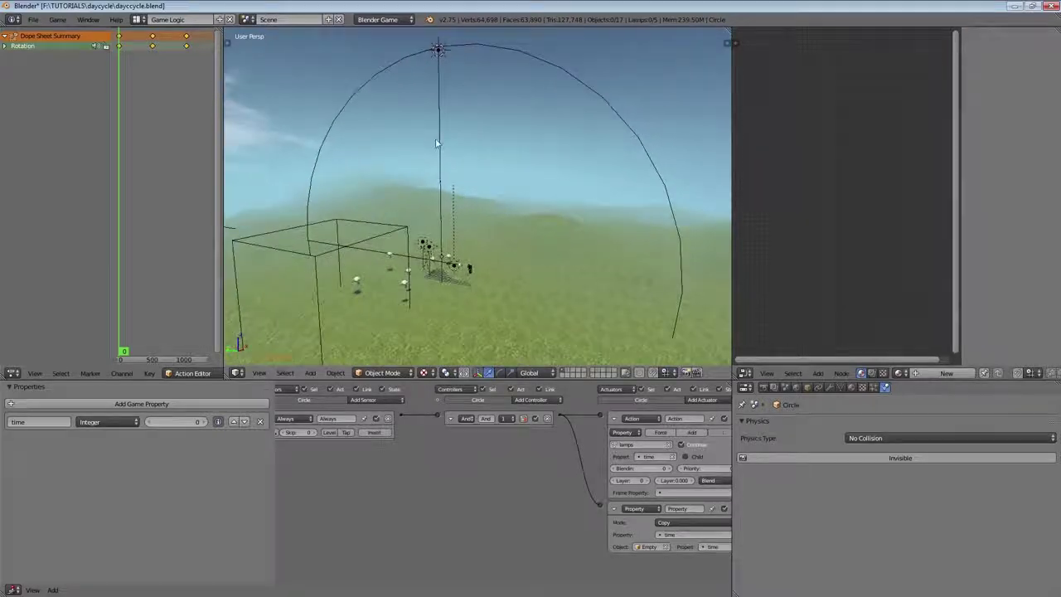
{"action": "right_click", "coordinate": [439, 50]}
{"action": "middle_click_drag", "start_coordinate": [439, 50], "coordinate": [448, 48]}
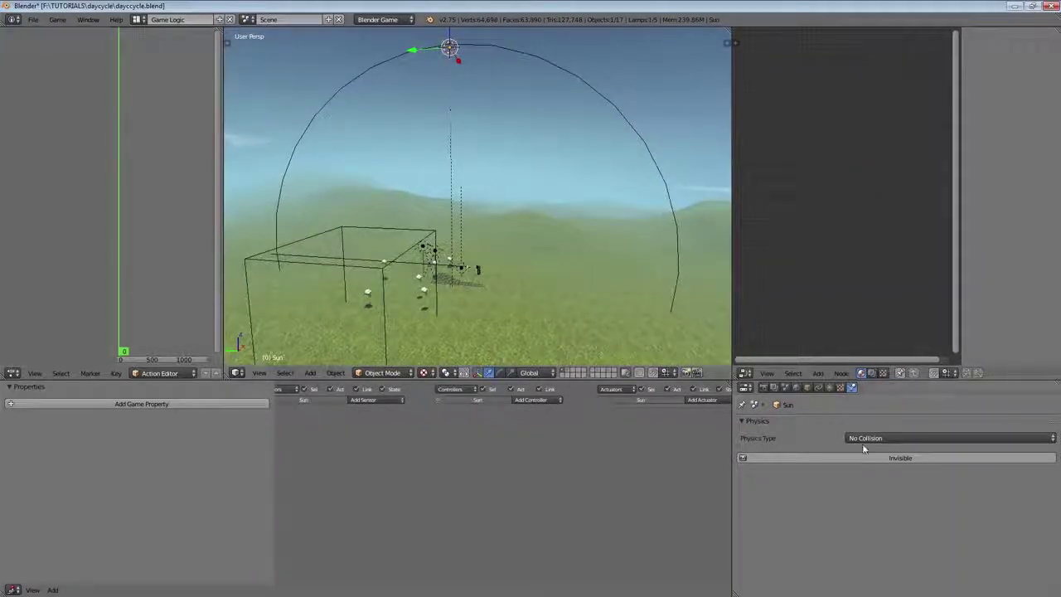
{"action": "left_click", "coordinate": [829, 387]}
{"action": "scroll", "coordinate": [836, 526], "scroll_direction": "down", "scroll_amount": 2}
{"action": "scroll", "coordinate": [839, 525], "scroll_direction": "up", "scroll_amount": 2}
{"action": "middle_click_drag", "start_coordinate": [429, 198], "coordinate": [464, 252]}
{"action": "scroll", "coordinate": [421, 202], "scroll_direction": "up", "scroll_amount": 2}
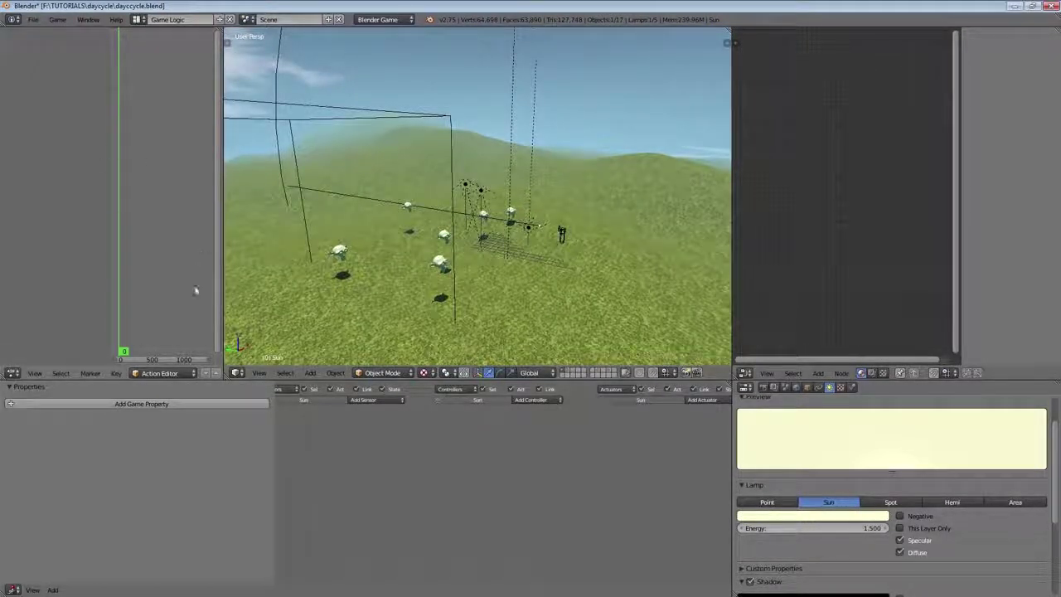
Switch the Action Editor to Dope Sheet mode and widen its area.
{"action": "left_click", "coordinate": [161, 373]}
{"action": "left_click", "coordinate": [158, 307]}
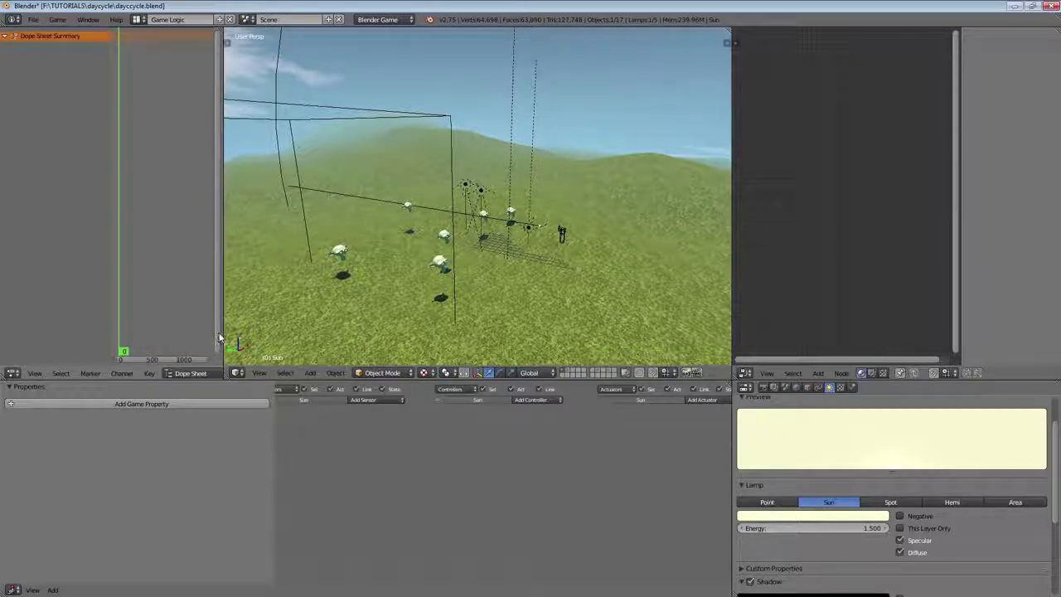
{"action": "left_click_drag", "start_coordinate": [223, 335], "coordinate": [424, 319]}
{"action": "scroll", "coordinate": [903, 550], "scroll_direction": "up", "scroll_amount": 2}
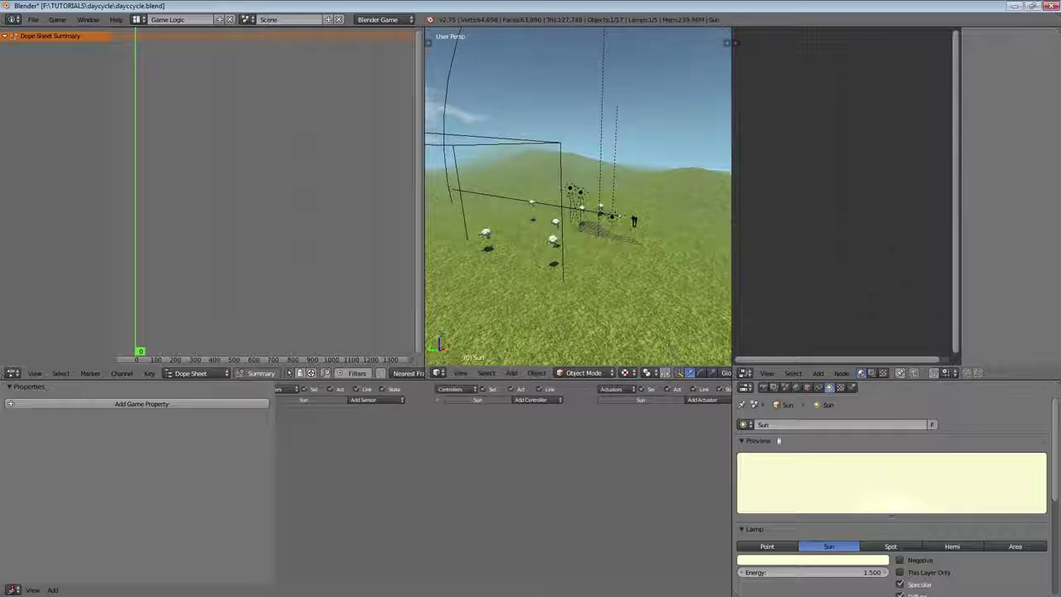
Insert keyframes for the Sun lamp's light color and its 1.500 energy at frame 0.
{"action": "scroll", "coordinate": [845, 485], "scroll_direction": "down", "scroll_amount": 4}
{"action": "scroll", "coordinate": [617, 302], "scroll_direction": "down", "scroll_amount": 3}
{"action": "scroll", "coordinate": [618, 303], "scroll_direction": "down", "scroll_amount": 2}
{"action": "key", "text": "i"}
{"action": "key", "text": "i"}
{"action": "scroll", "coordinate": [563, 303], "scroll_direction": "down", "scroll_amount": 1}
{"action": "middle_click_drag", "start_coordinate": [217, 179], "coordinate": [268, 175]}
{"action": "scroll", "coordinate": [232, 181], "scroll_direction": "down", "scroll_amount": 2}
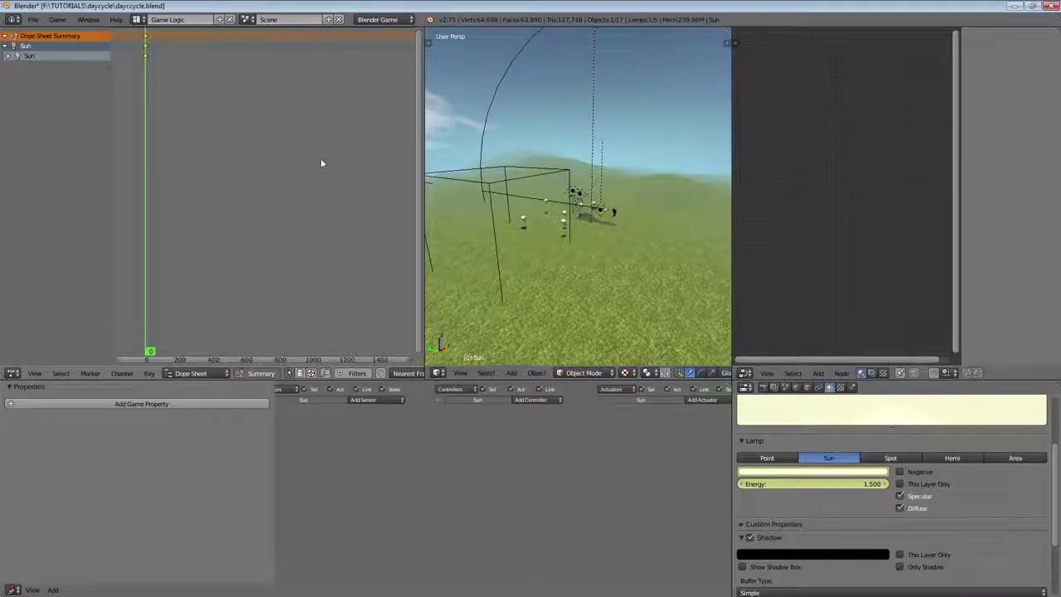
Go to frame 650, set the Sun lamp's energy to 0 and insert a keyframe for it.
{"action": "scroll", "coordinate": [263, 166], "scroll_direction": "up", "scroll_amount": 3}
{"action": "scroll", "coordinate": [261, 179], "scroll_direction": "up", "scroll_amount": 3}
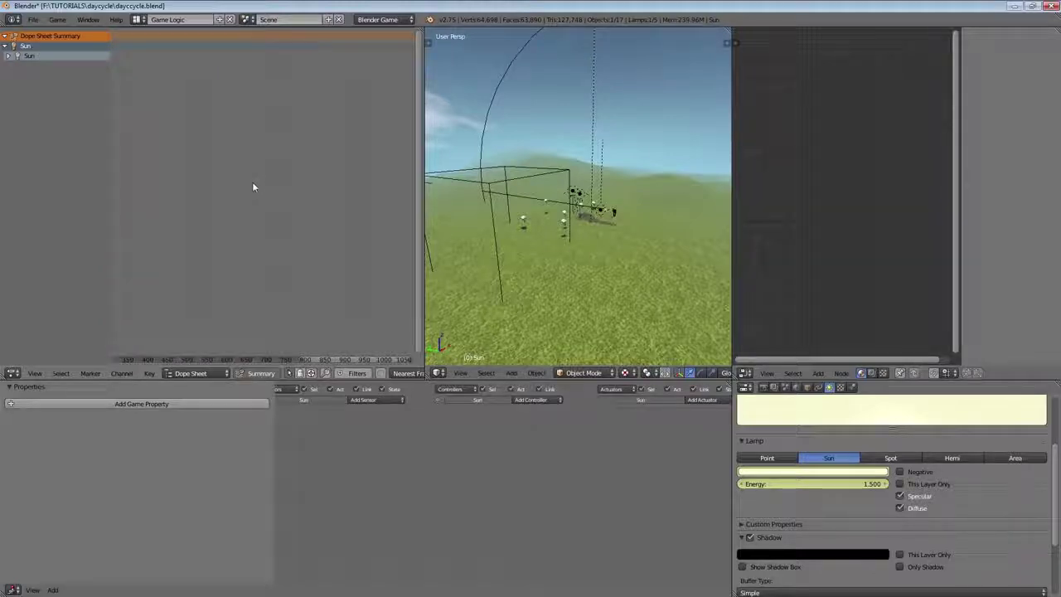
{"action": "left_click", "coordinate": [247, 185]}
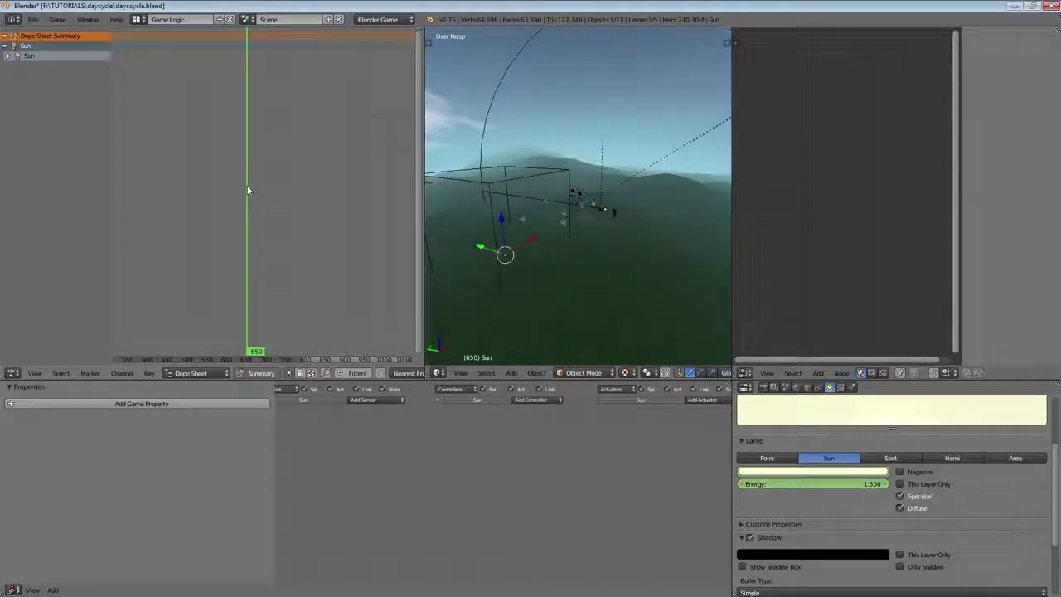
{"action": "scroll", "coordinate": [590, 254], "scroll_direction": "down", "scroll_amount": 5}
{"action": "scroll", "coordinate": [591, 254], "scroll_direction": "up", "scroll_amount": 5}
{"action": "middle_click_drag", "start_coordinate": [590, 253], "coordinate": [625, 280]}
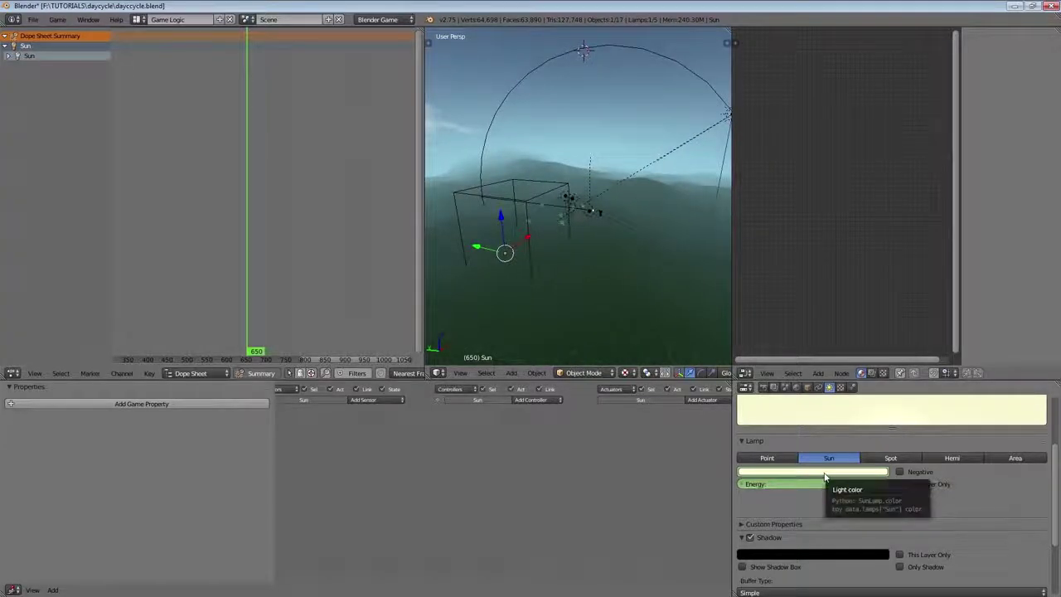
{"action": "left_click", "coordinate": [825, 472]}
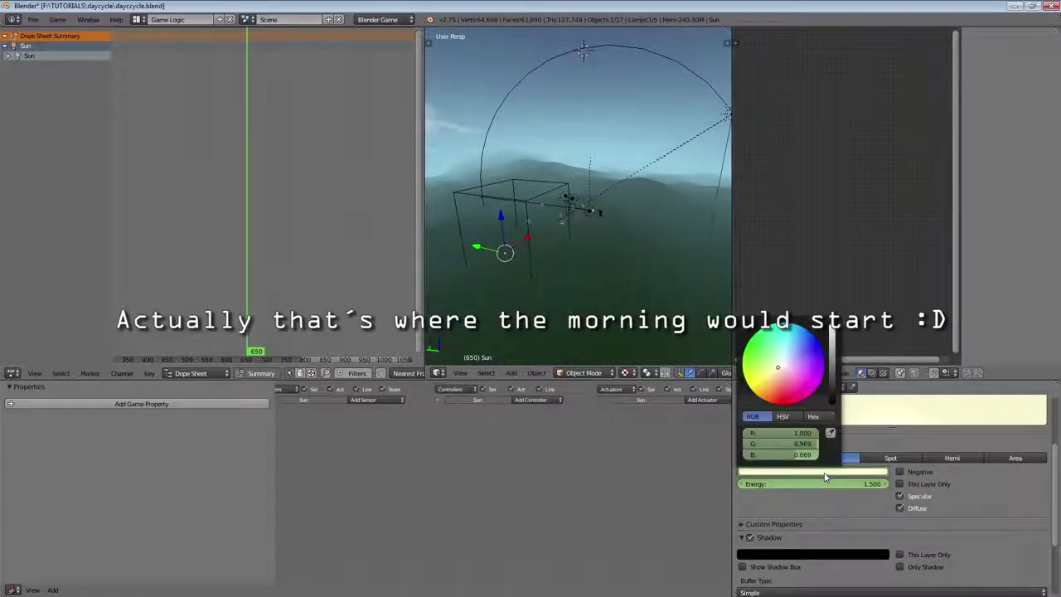
{"action": "left_click", "coordinate": [828, 485]}
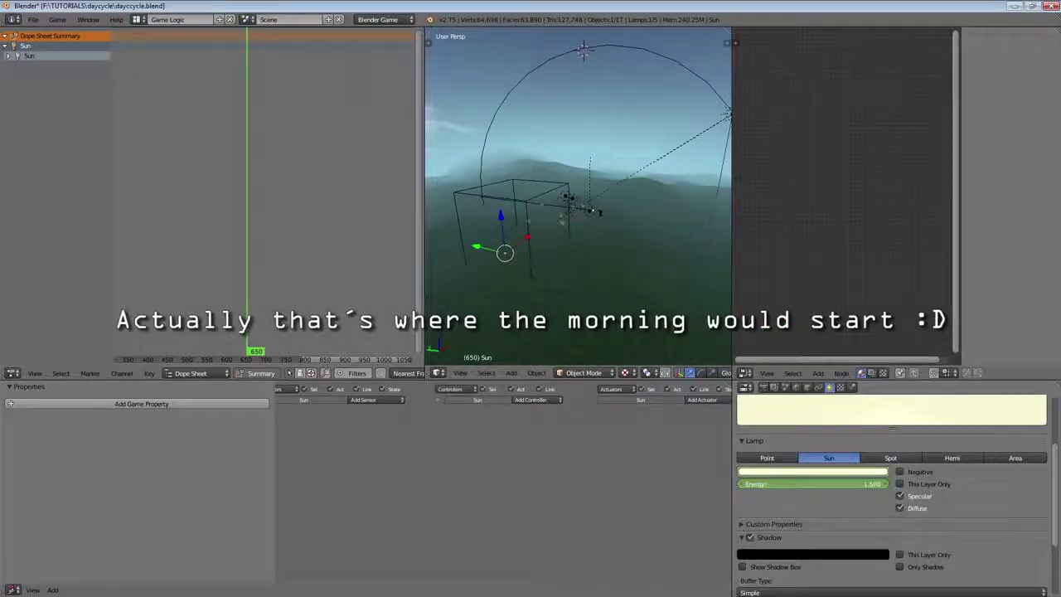
{"action": "type", "text": "00"}
{"action": "key", "text": "Return"}
{"action": "key", "text": "i"}
{"action": "scroll", "coordinate": [298, 191], "scroll_direction": "down", "scroll_amount": 2}
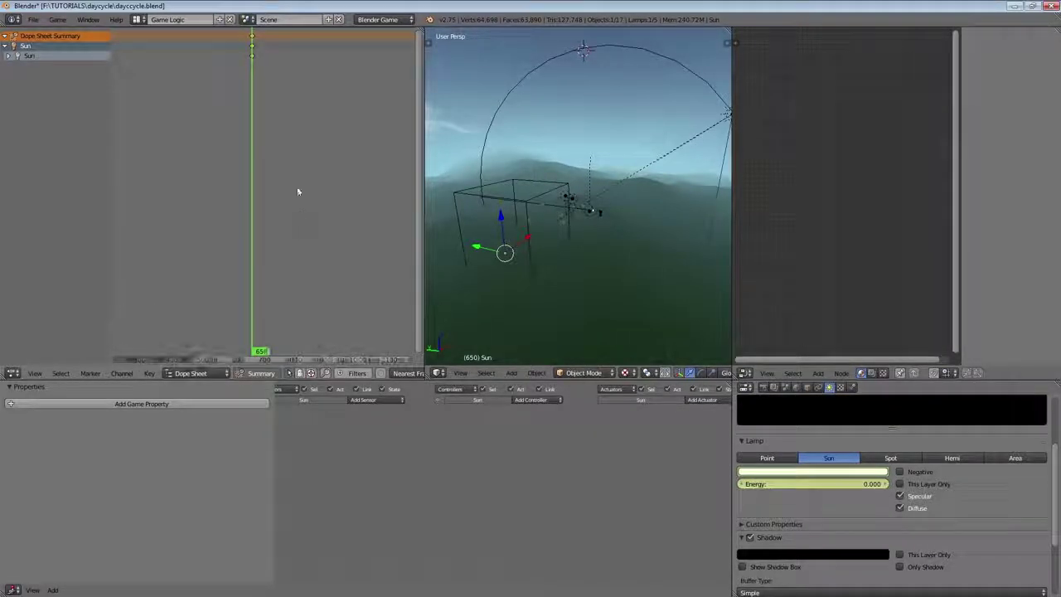
Move the Sun lamp's zero-energy keyframe to frame 300 in the Dope Sheet.
{"action": "middle_click_drag", "start_coordinate": [271, 83], "coordinate": [270, 92], "text": "ctrl"}
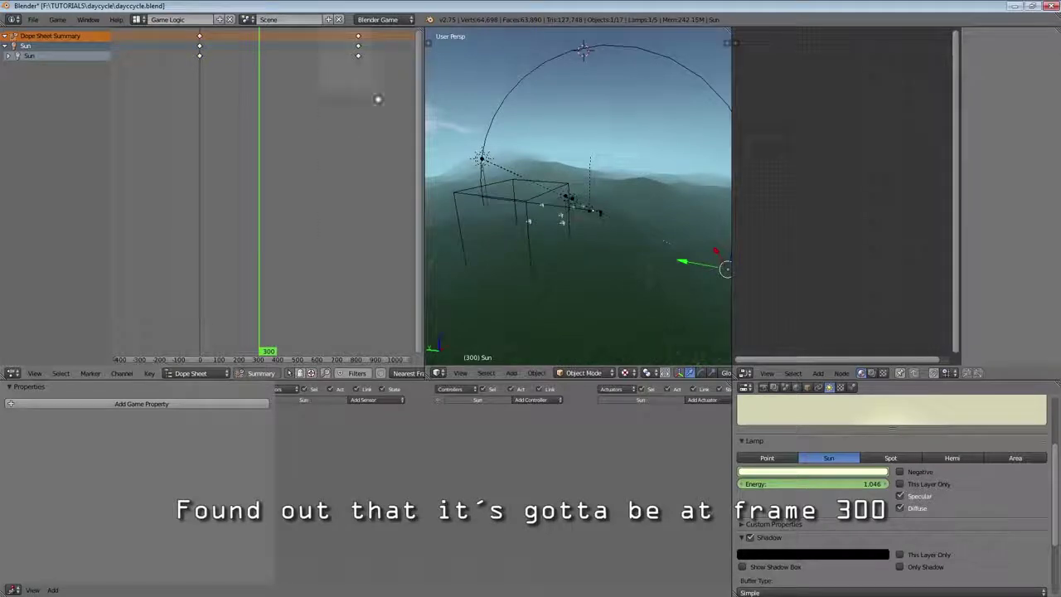
{"action": "middle_click_drag", "start_coordinate": [619, 216], "coordinate": [637, 233]}
{"action": "scroll", "coordinate": [304, 114], "scroll_direction": "up", "scroll_amount": 1}
{"action": "scroll", "coordinate": [305, 114], "scroll_direction": "up", "scroll_amount": 1}
{"action": "key", "text": "g"}
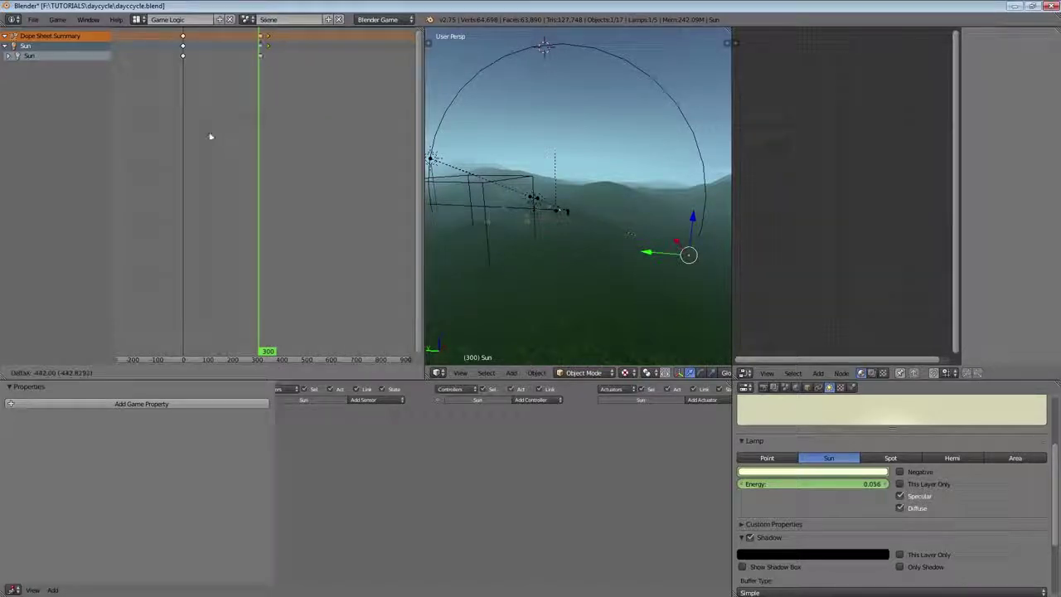
{"action": "left_click", "coordinate": [212, 139]}
{"action": "scroll", "coordinate": [223, 137], "scroll_direction": "up", "scroll_amount": 8}
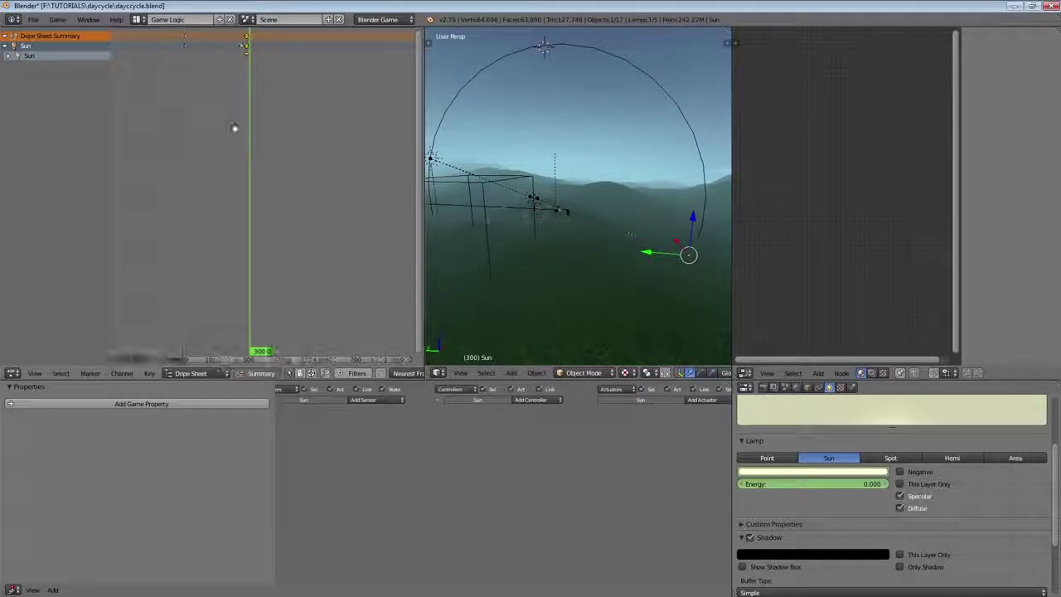
{"action": "key", "text": "g"}
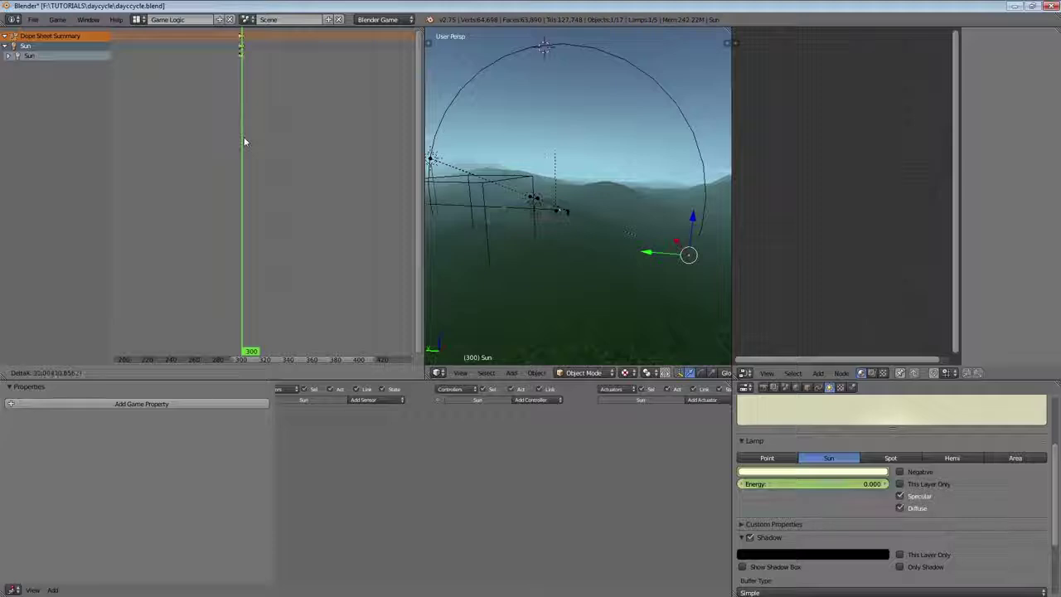
{"action": "left_click", "coordinate": [244, 142]}
Duplicate the Sun lamp's frame 0 keyframe and place the copy at about frame 1000.
{"action": "scroll", "coordinate": [242, 139], "scroll_direction": "down", "scroll_amount": 6}
{"action": "scroll", "coordinate": [273, 150], "scroll_direction": "down", "scroll_amount": 3}
{"action": "left_click_drag", "start_coordinate": [174, 34], "coordinate": [202, 79]}
{"action": "key", "text": "shift+d"}
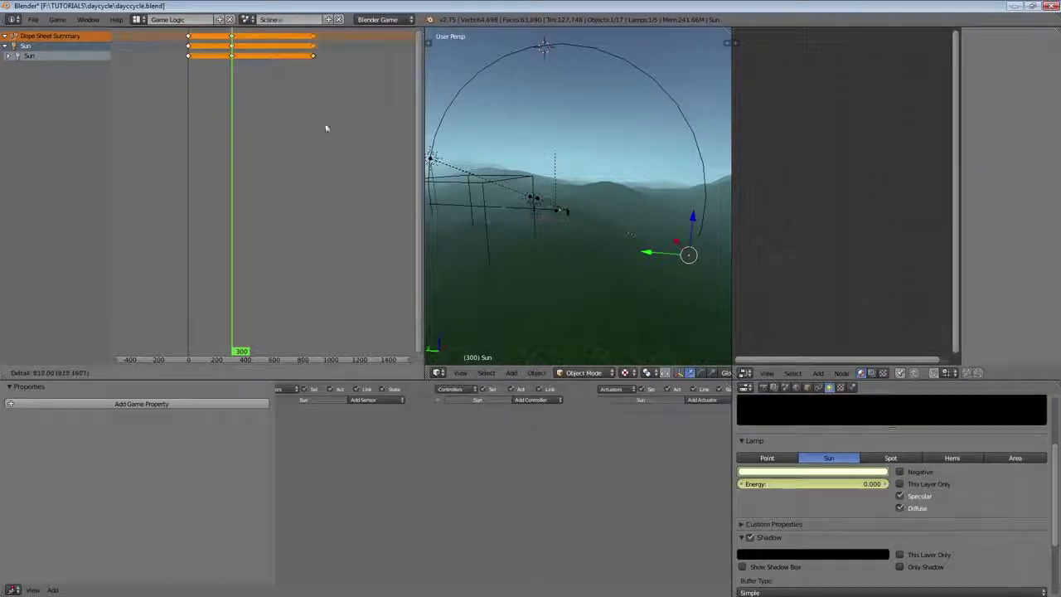
{"action": "left_click", "coordinate": [331, 133]}
{"action": "scroll", "coordinate": [331, 135], "scroll_direction": "up", "scroll_amount": 6}
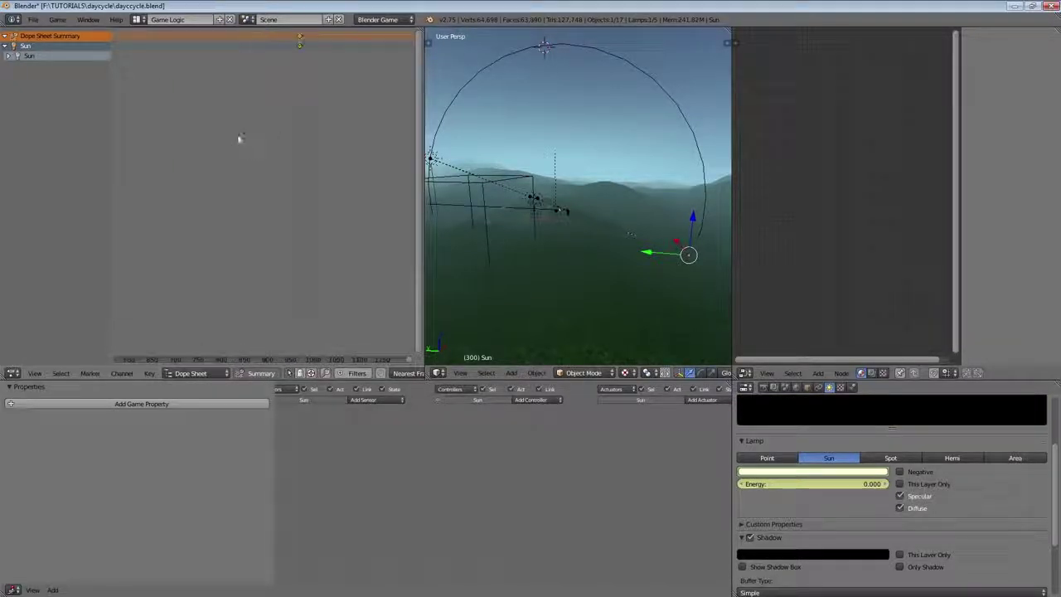
{"action": "key", "text": "g"}
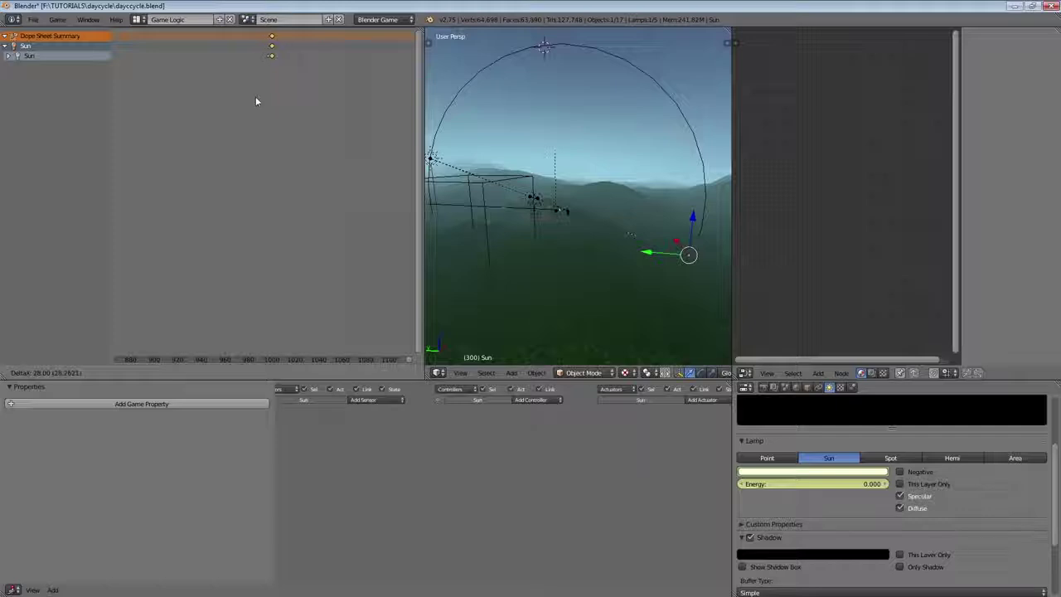
{"action": "scroll", "coordinate": [253, 103], "scroll_direction": "up", "scroll_amount": 4}
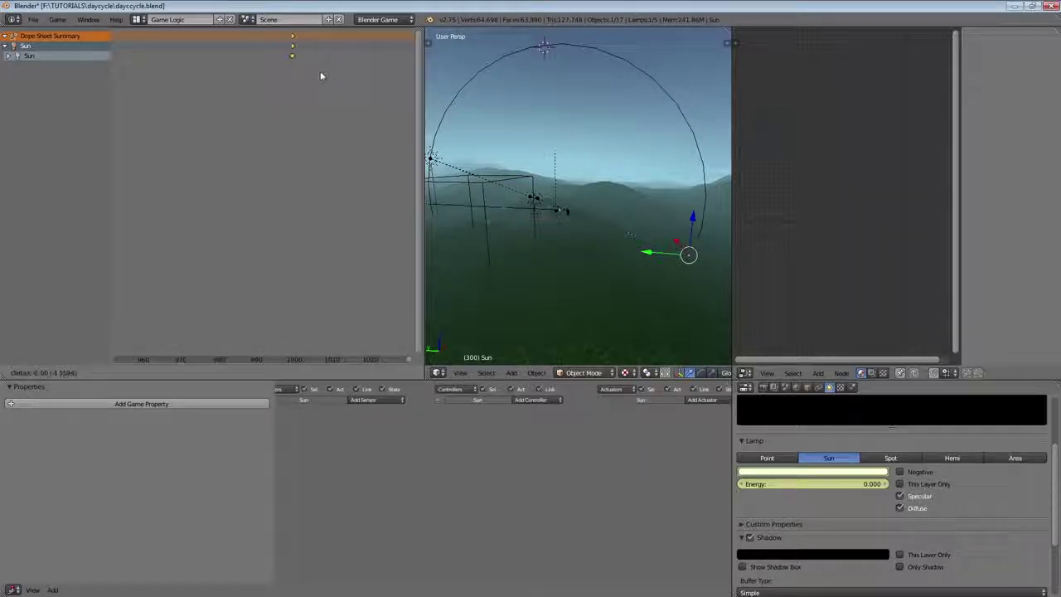
{"action": "left_click", "coordinate": [268, 136]}
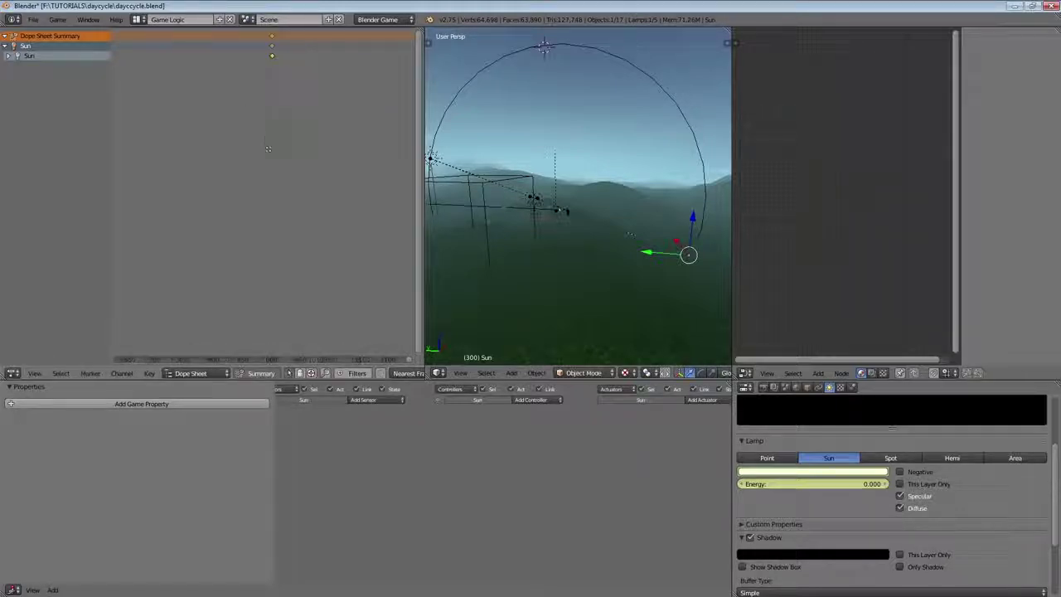
Duplicate the Sun lamp's zero-energy keyframe at frame 300 and place the copy at frame 700 in the Dope Sheet.
{"action": "key", "text": "ctrl+Up"}
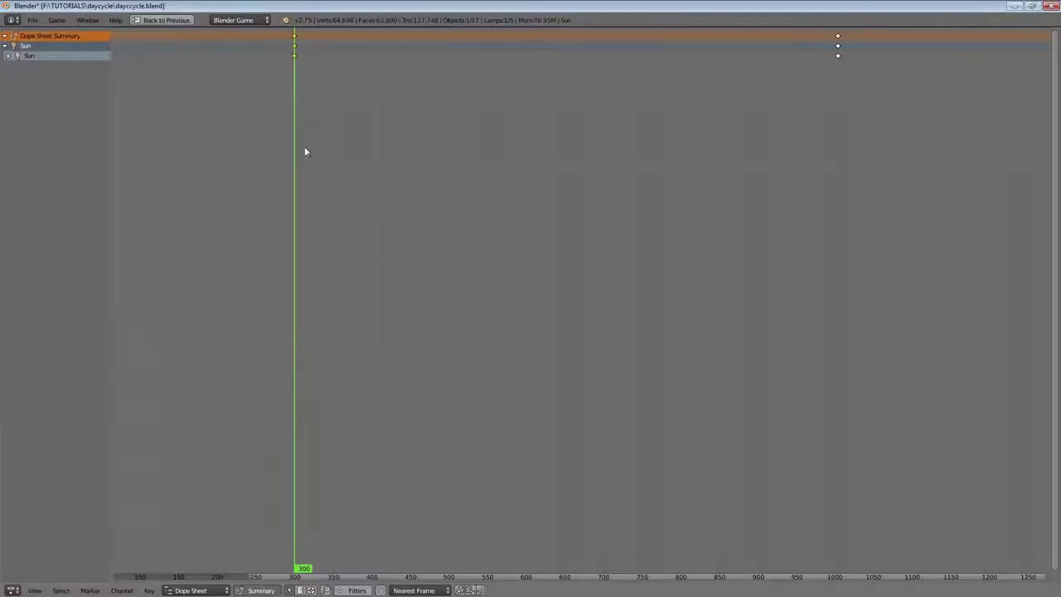
{"action": "key", "text": "shift+d"}
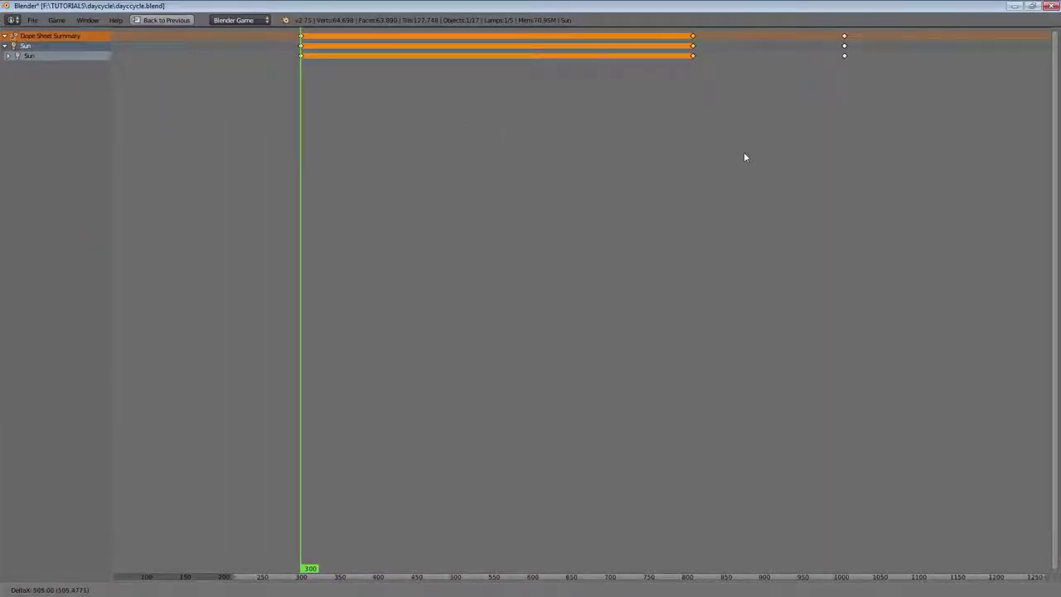
{"action": "left_click", "coordinate": [662, 161]}
{"action": "middle_click_drag", "start_coordinate": [661, 161], "coordinate": [363, 79], "text": "ctrl"}
{"action": "left_click_drag", "start_coordinate": [315, 72], "coordinate": [321, 77]}
{"action": "scroll", "coordinate": [293, 116], "scroll_direction": "down", "scroll_amount": 5}
{"action": "scroll", "coordinate": [291, 127], "scroll_direction": "down", "scroll_amount": 4}
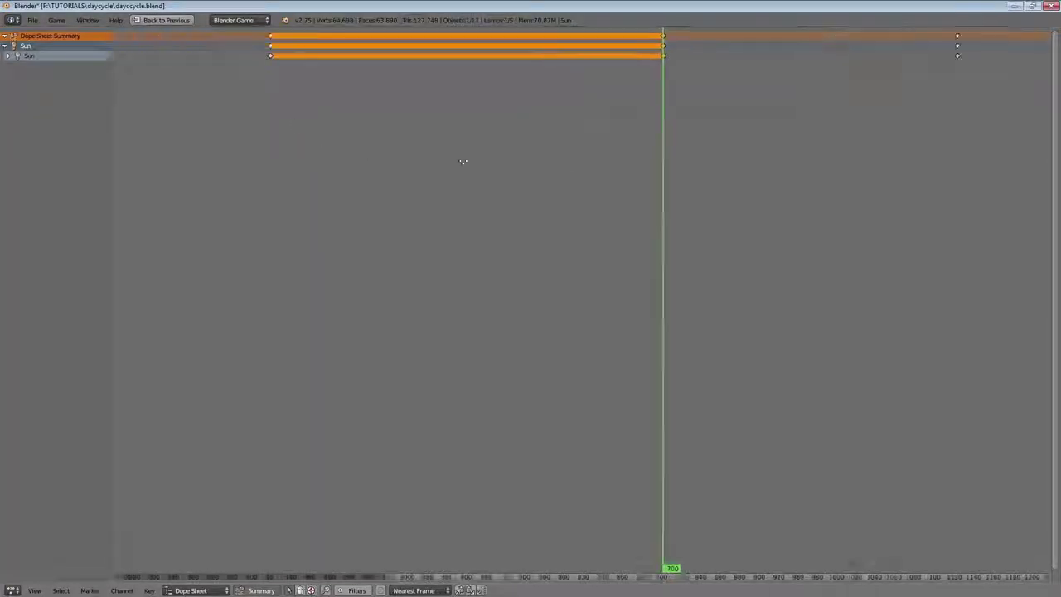
{"action": "key", "text": "shift+space"}
Go to frame 200, set the Sun lamp's light color to orange and insert a keyframe for it.
{"action": "left_click_drag", "start_coordinate": [256, 128], "coordinate": [188, 128]}
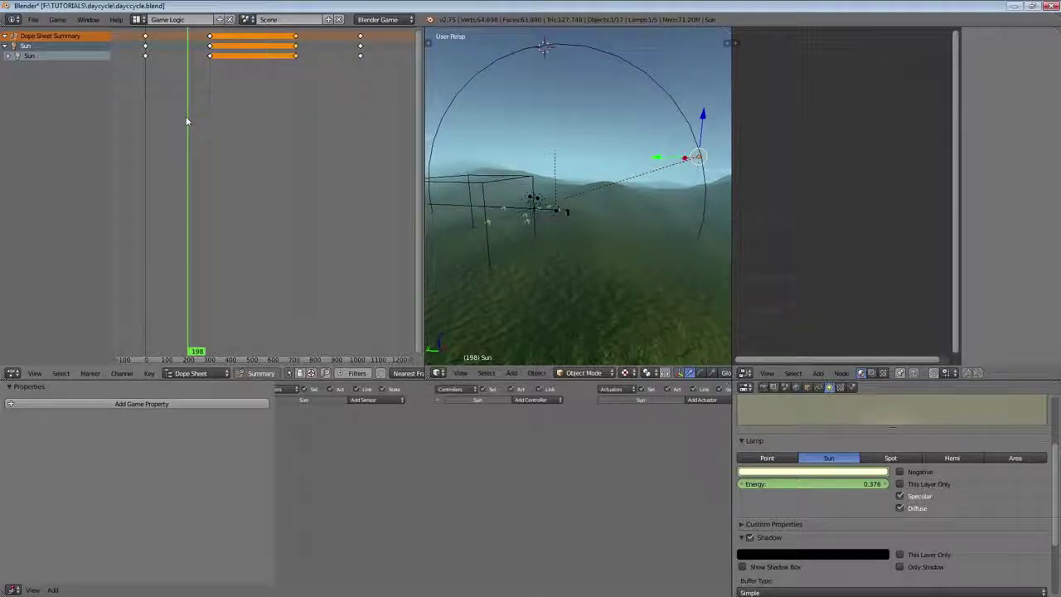
{"action": "key", "text": "Right"}
{"action": "key", "text": "Right"}
{"action": "key", "text": "Right"}
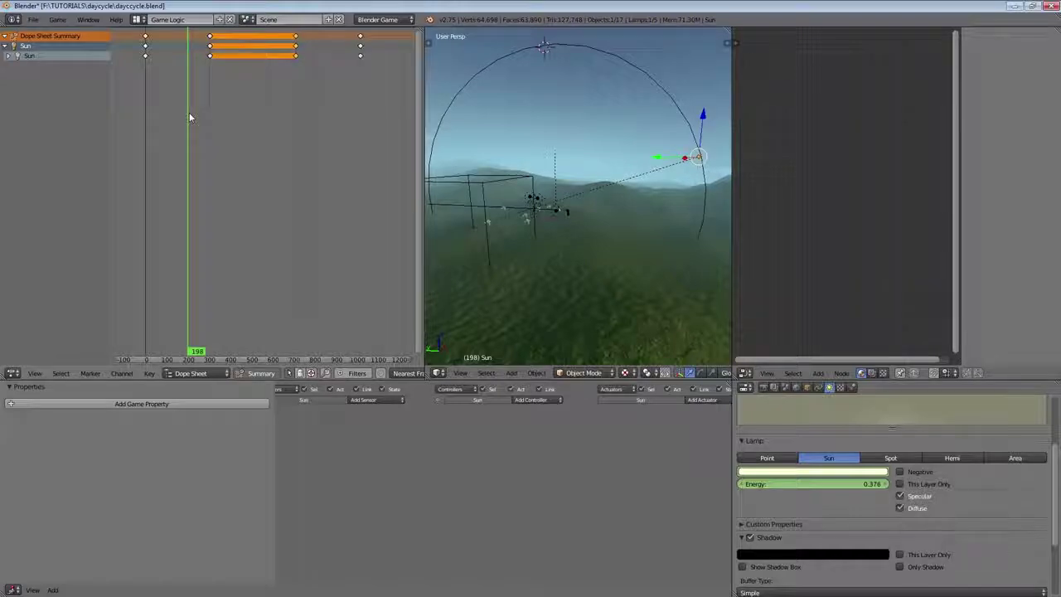
{"action": "key", "text": "Right"}
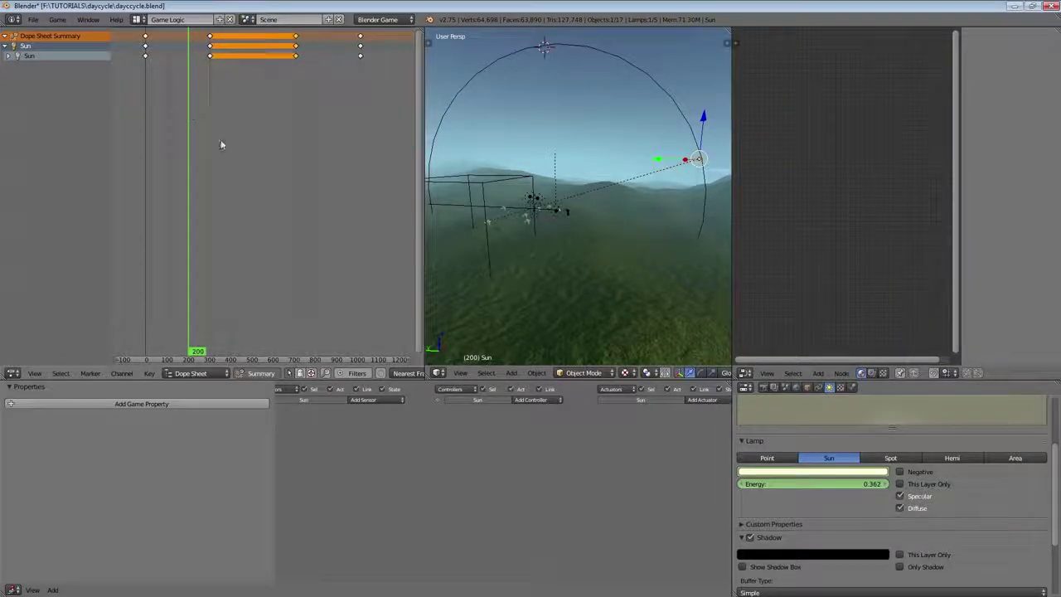
{"action": "left_click", "coordinate": [766, 472]}
{"action": "left_click_drag", "start_coordinate": [776, 380], "coordinate": [767, 388]}
{"action": "middle_click_drag", "start_coordinate": [597, 244], "coordinate": [506, 267]}
{"action": "scroll", "coordinate": [558, 244], "scroll_direction": "up", "scroll_amount": 3}
{"action": "scroll", "coordinate": [616, 255], "scroll_direction": "up", "scroll_amount": 2}
{"action": "key", "text": "i"}
Duplicate the Sun lamp's orange color keyframe at frame 200 and place the copy at about frame 800.
{"action": "mouse_move", "coordinate": [194, 67]}
{"action": "left_mouse_down"}
{"action": "mouse_move", "coordinate": [255, 78]}
{"action": "mouse_move", "coordinate": [194, 61]}
{"action": "left_mouse_up"}
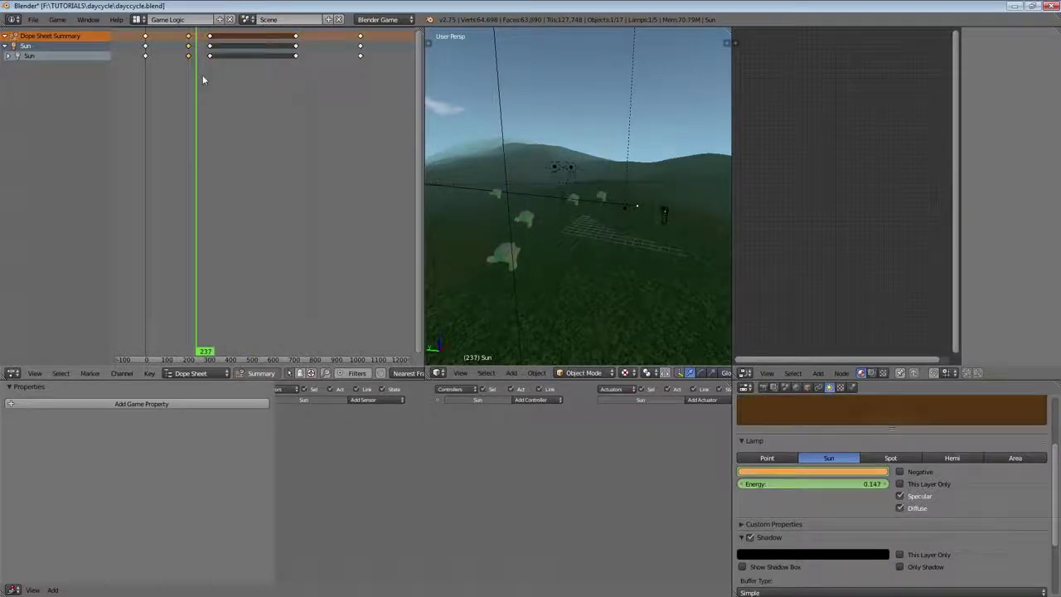
{"action": "scroll", "coordinate": [202, 76], "scroll_direction": "up", "scroll_amount": 2}
{"action": "key", "text": "a"}
{"action": "key", "text": "g"}
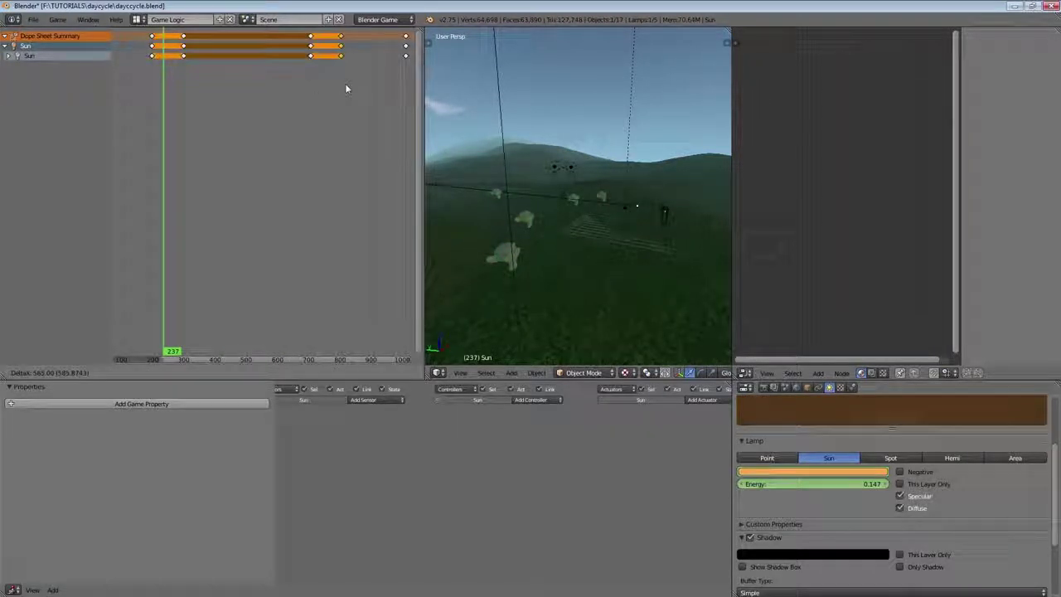
{"action": "left_click", "coordinate": [346, 84]}
{"action": "left_click_drag", "start_coordinate": [314, 74], "coordinate": [337, 82]}
{"action": "middle_click_drag", "start_coordinate": [331, 83], "coordinate": [241, 87]}
{"action": "scroll", "coordinate": [242, 87], "scroll_direction": "up", "scroll_amount": 10}
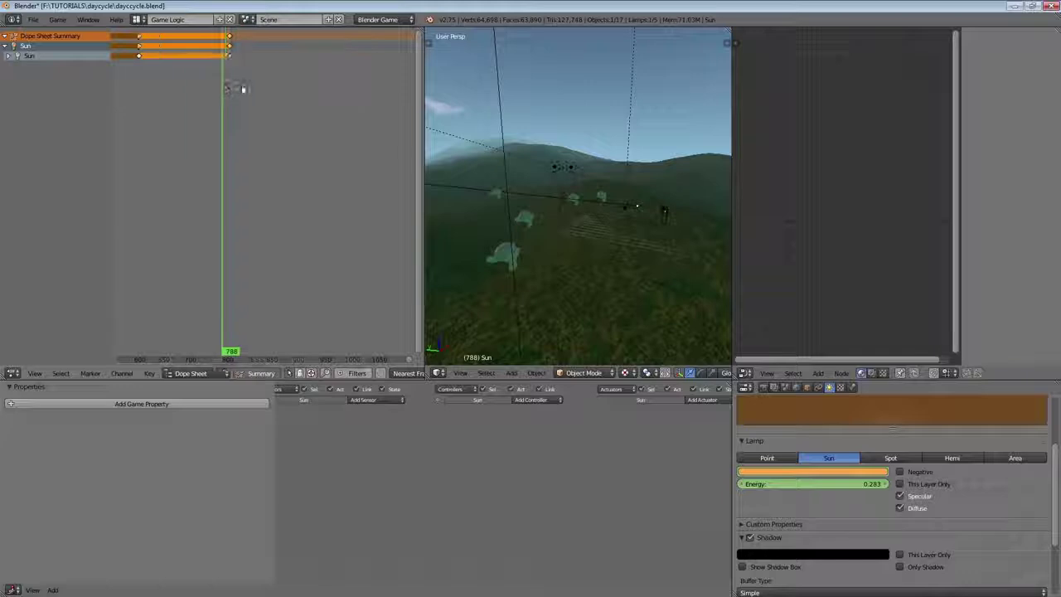
{"action": "key", "text": "g"}
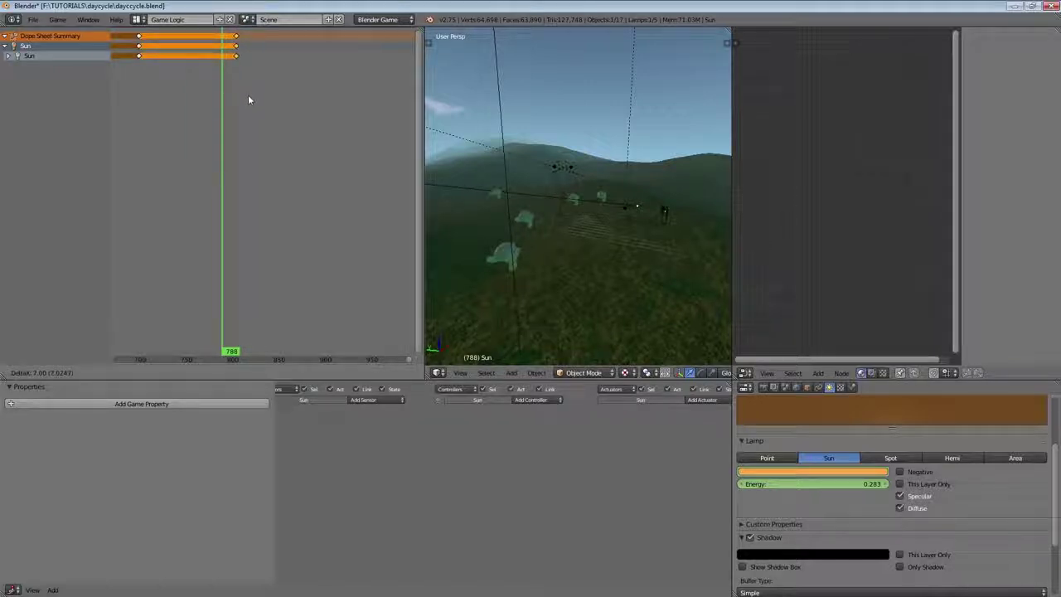
{"action": "left_click", "coordinate": [244, 97]}
Play the animation in the 3D view to preview the sunlight's changing color and energy, and stop it.
{"action": "scroll", "coordinate": [243, 104], "scroll_direction": "down", "scroll_amount": 3}
{"action": "scroll", "coordinate": [245, 112], "scroll_direction": "down", "scroll_amount": 4}
{"action": "key", "text": "alt+a"}
{"action": "scroll", "coordinate": [481, 125], "scroll_direction": "down", "scroll_amount": 4}
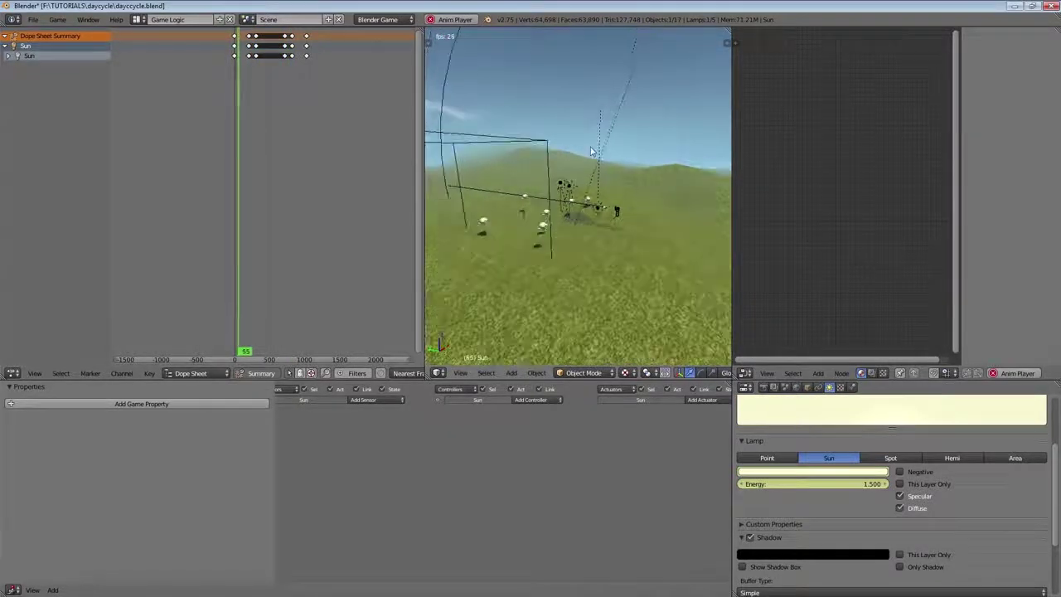
{"action": "scroll", "coordinate": [569, 158], "scroll_direction": "down", "scroll_amount": 2}
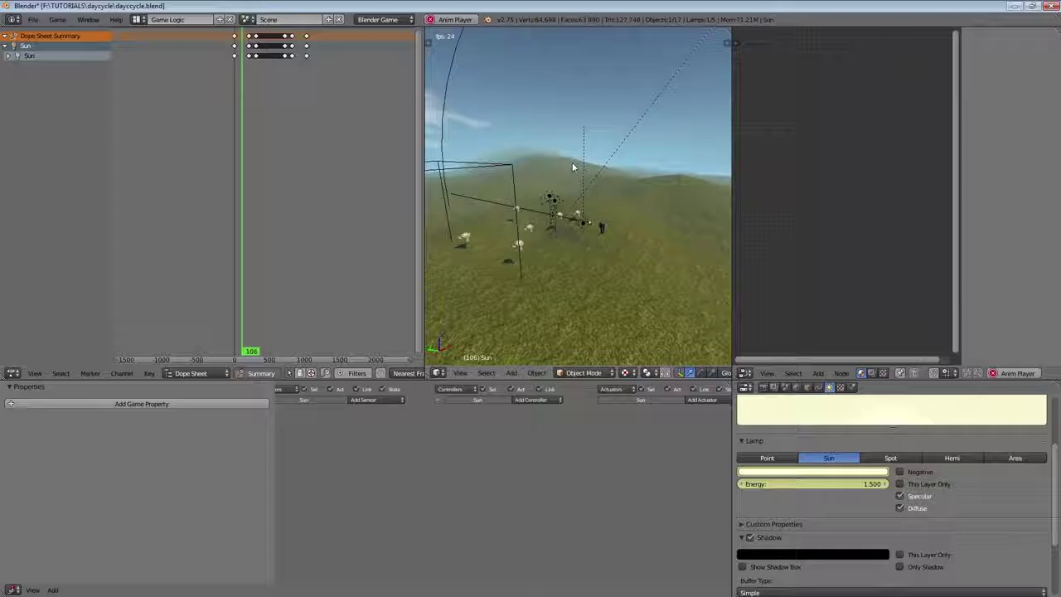
{"action": "mouse_move", "coordinate": [572, 162]}
{"action": "middle_mouse_down"}
{"action": "mouse_move", "coordinate": [615, 166]}
{"action": "mouse_move", "coordinate": [536, 158]}
{"action": "mouse_move", "coordinate": [577, 155]}
{"action": "mouse_move", "coordinate": [554, 161]}
{"action": "mouse_move", "coordinate": [590, 170]}
{"action": "mouse_move", "coordinate": [557, 163]}
{"action": "mouse_move", "coordinate": [569, 160]}
{"action": "middle_mouse_up"}
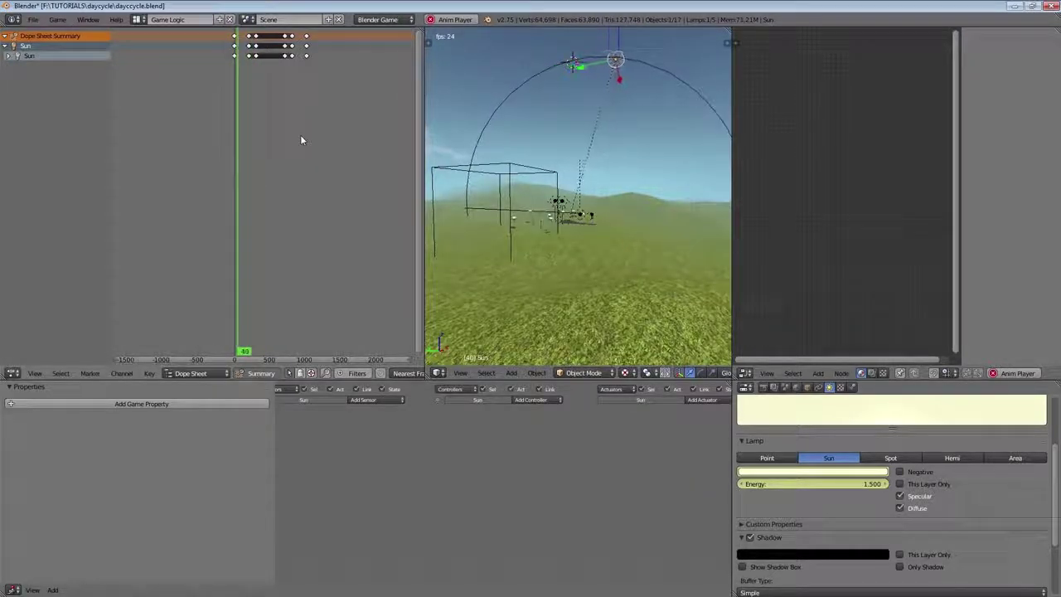
{"action": "key", "text": "Escape"}
{"action": "scroll", "coordinate": [294, 121], "scroll_direction": "up", "scroll_amount": 2}
{"action": "scroll", "coordinate": [295, 127], "scroll_direction": "up", "scroll_amount": 2}
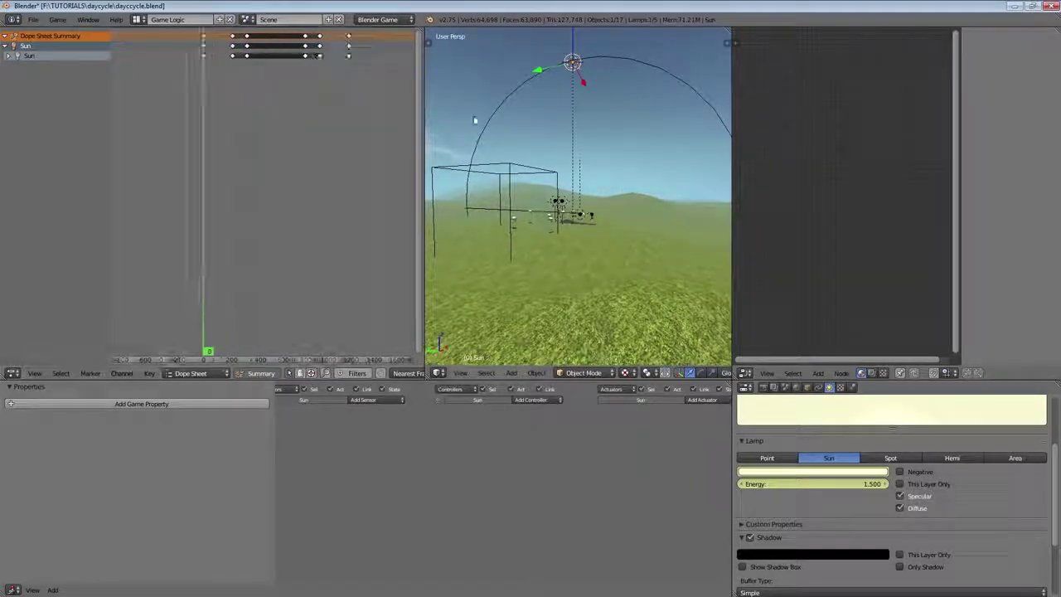
{"action": "scroll", "coordinate": [208, 227], "scroll_direction": "down", "scroll_amount": 2, "text": "ctrl"}
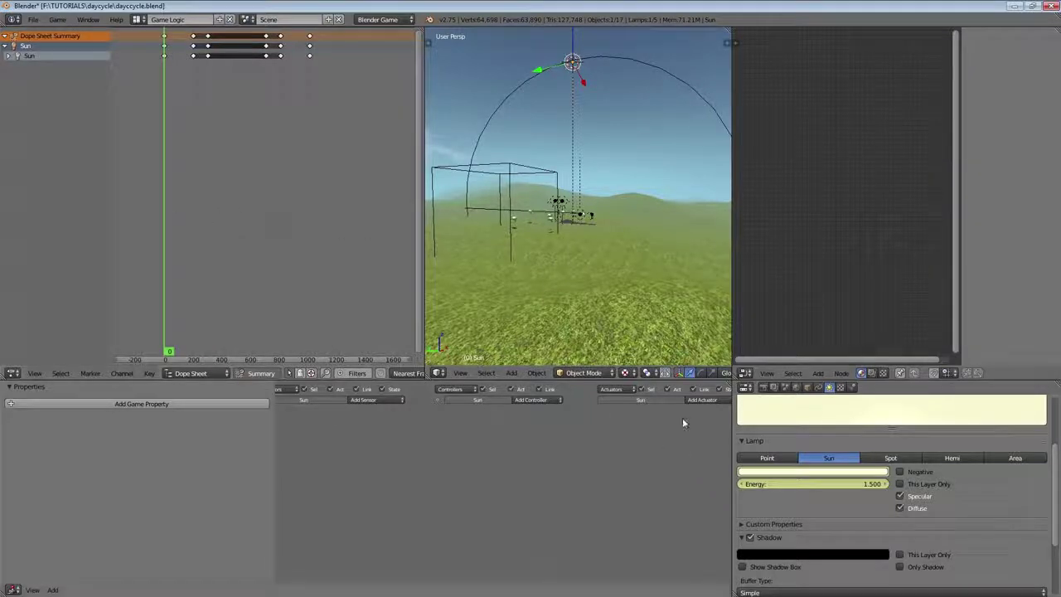
Add an Action actuator to the Sun lamp.
{"action": "left_click", "coordinate": [703, 400]}
{"action": "left_click", "coordinate": [705, 411]}
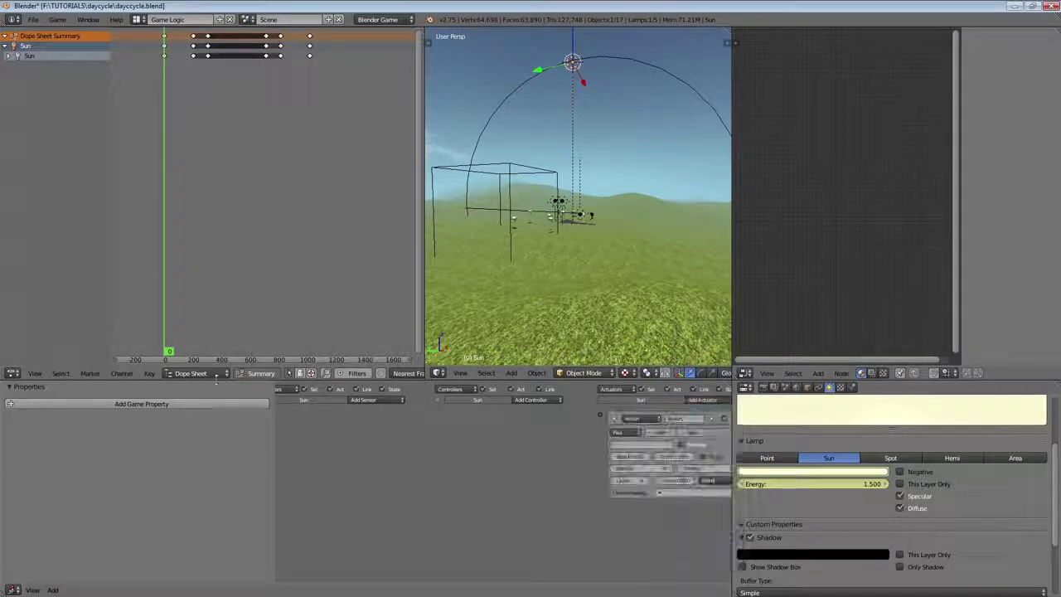
{"action": "middle_click_drag", "start_coordinate": [475, 198], "coordinate": [500, 119]}
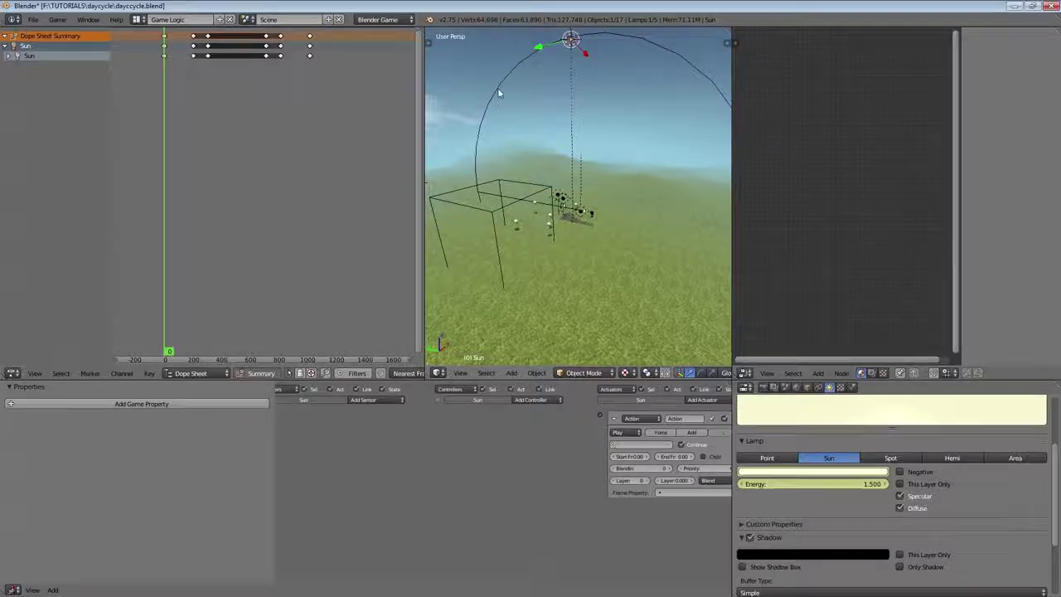
Copy the circle's logic bricks and its time game property to the Sun lamp.
{"action": "right_click", "coordinate": [500, 94]}
{"action": "right_click", "coordinate": [570, 40], "text": "shift"}
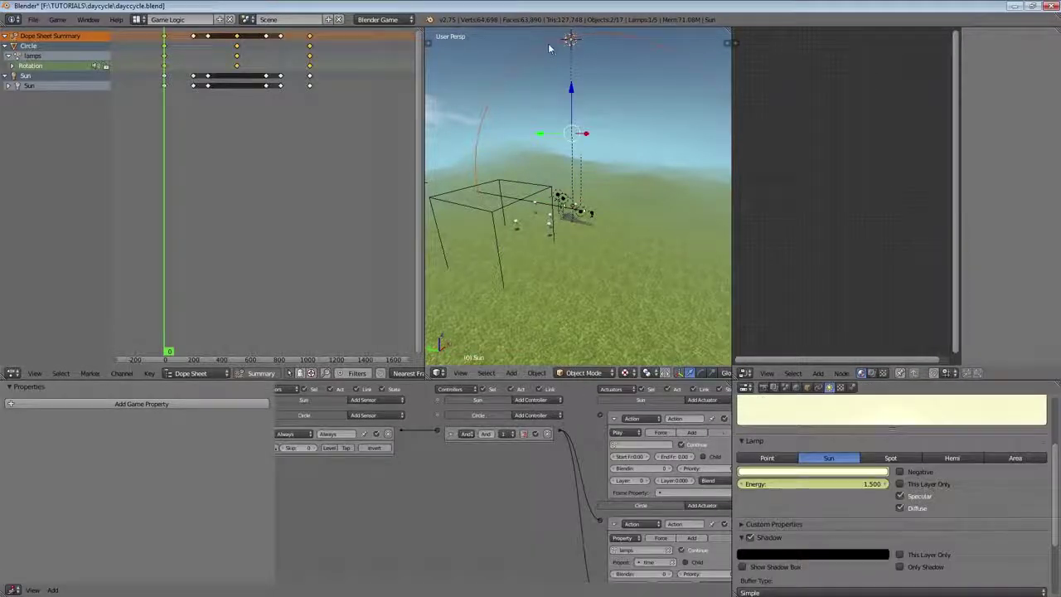
{"action": "right_click", "coordinate": [548, 43], "text": "shift"}
{"action": "key", "text": "space"}
{"action": "middle_click_drag", "start_coordinate": [533, 62], "coordinate": [530, 162]}
{"action": "key", "text": "space"}
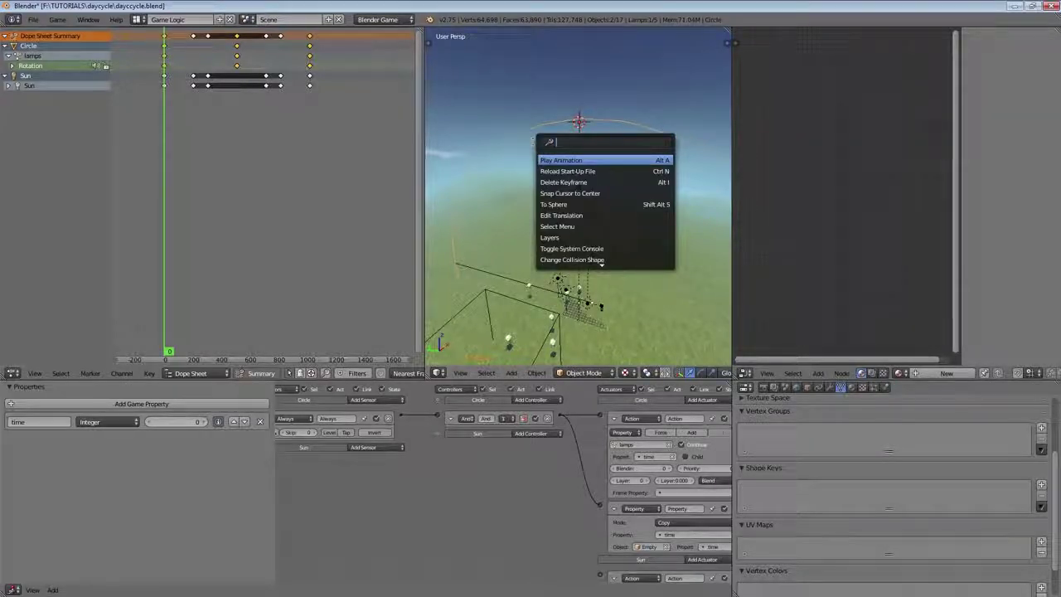
{"action": "type", "text": "copy"}
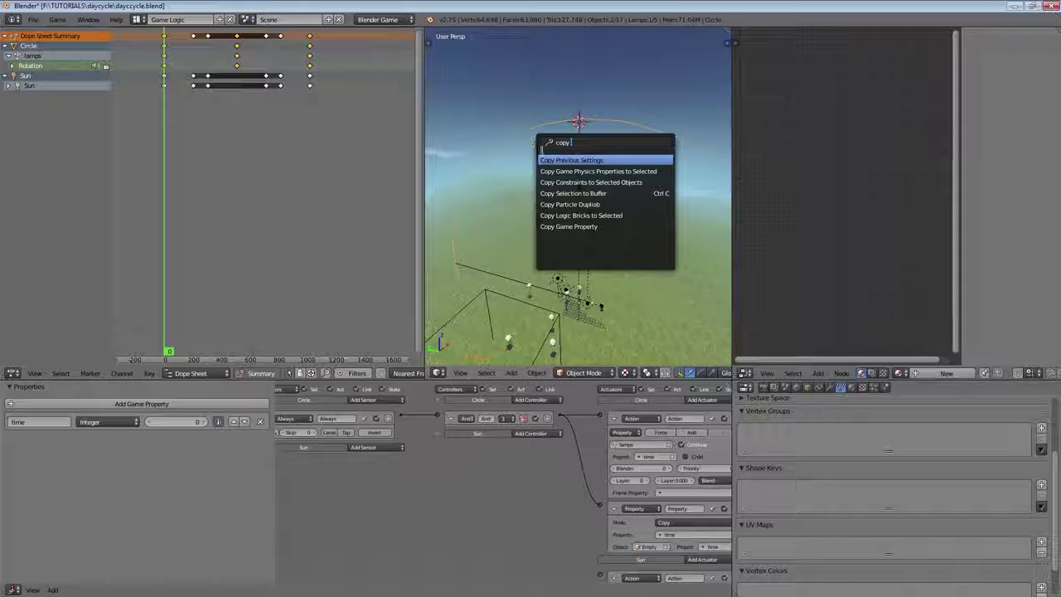
{"action": "left_click", "coordinate": [544, 216]}
{"action": "key", "text": "space"}
{"action": "type", "text": "copy ga"}
{"action": "left_click", "coordinate": [552, 269]}
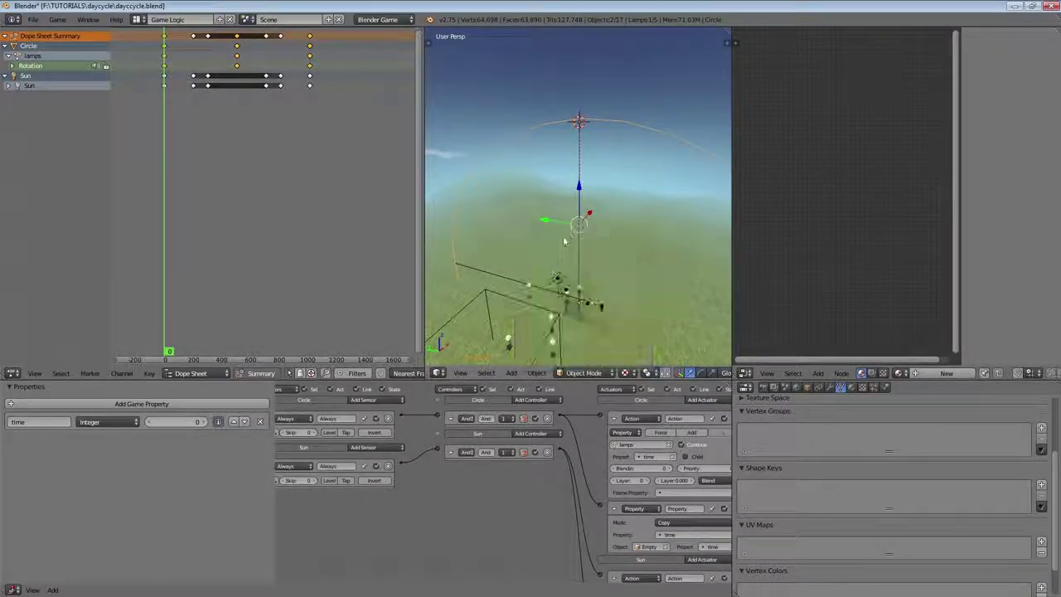
Select only the Sun lamp and set its Action actuator to use SunAction.001.
{"action": "right_click", "coordinate": [579, 126]}
{"action": "scroll", "coordinate": [555, 508], "scroll_direction": "down", "scroll_amount": 3}
{"action": "scroll", "coordinate": [555, 508], "scroll_direction": "up", "scroll_amount": 2}
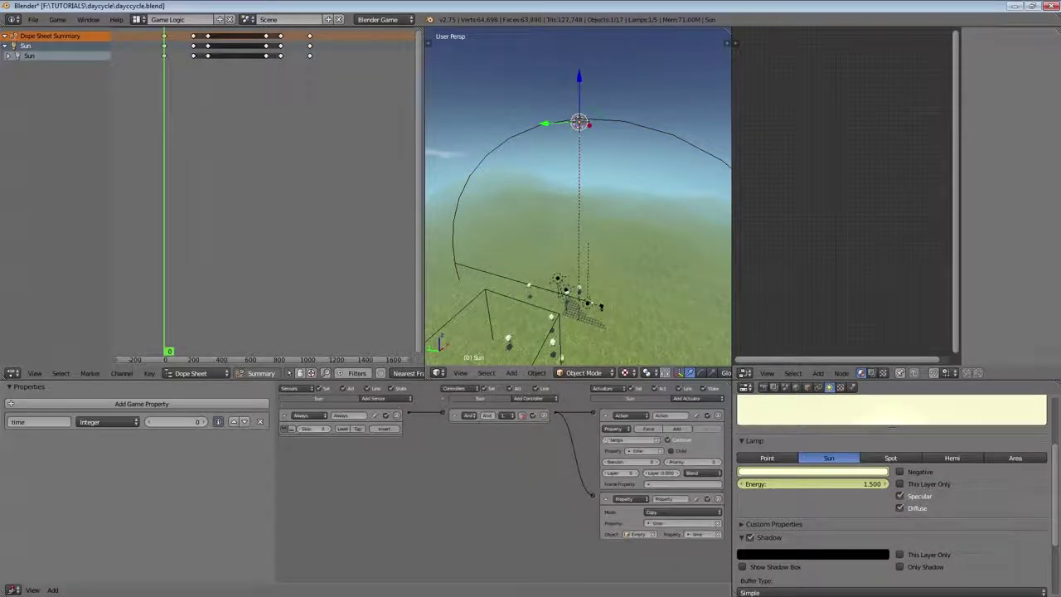
{"action": "left_click", "coordinate": [618, 440]}
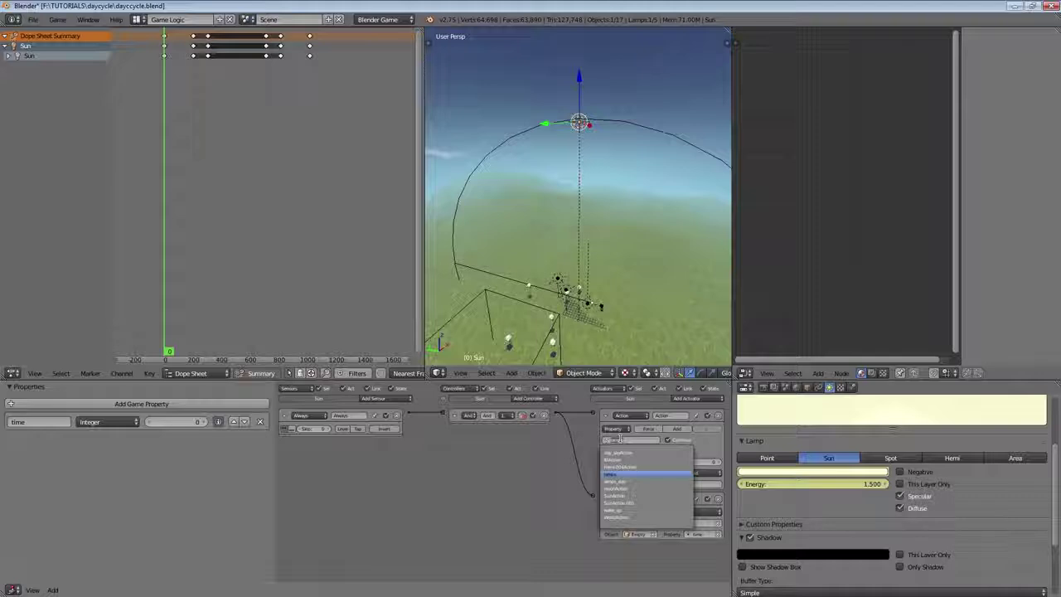
{"action": "left_click", "coordinate": [627, 460]}
{"action": "key", "text": "ctrl+Up"}
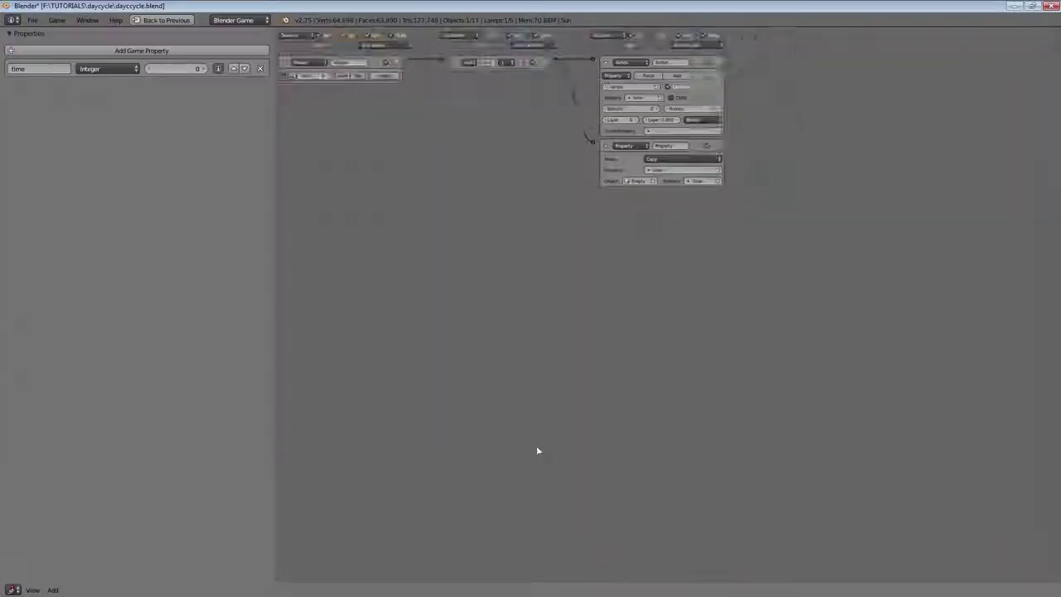
{"action": "left_click", "coordinate": [824, 126]}
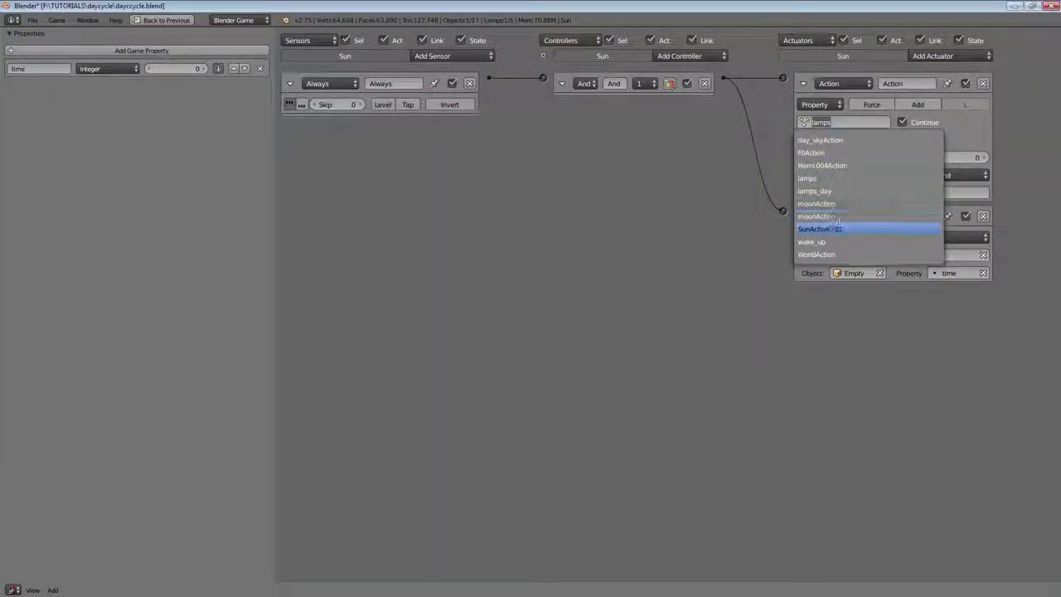
{"action": "left_click", "coordinate": [839, 228]}
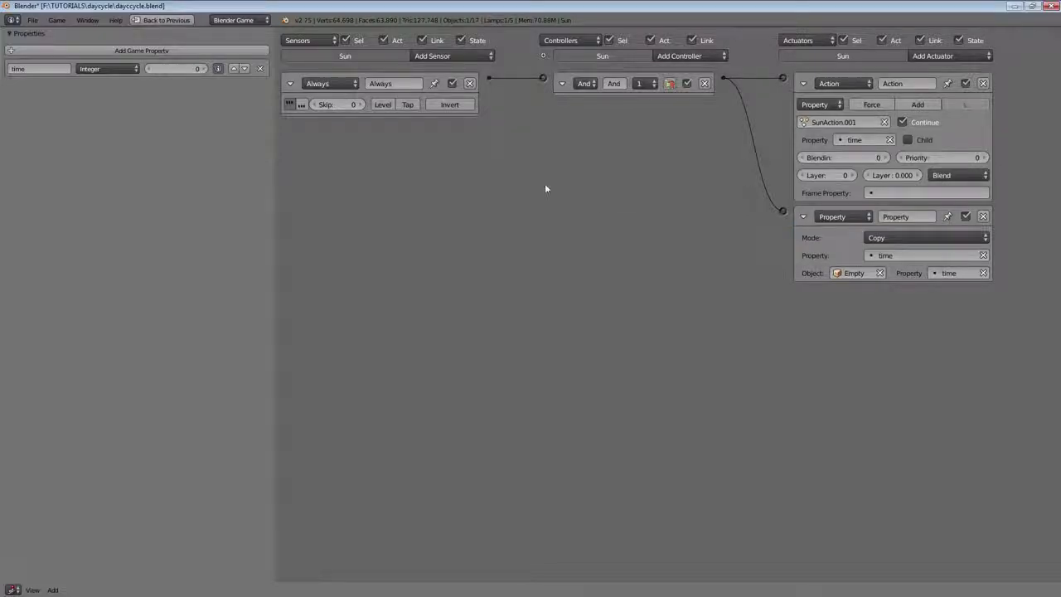
{"action": "key", "text": "ctrl+Up"}
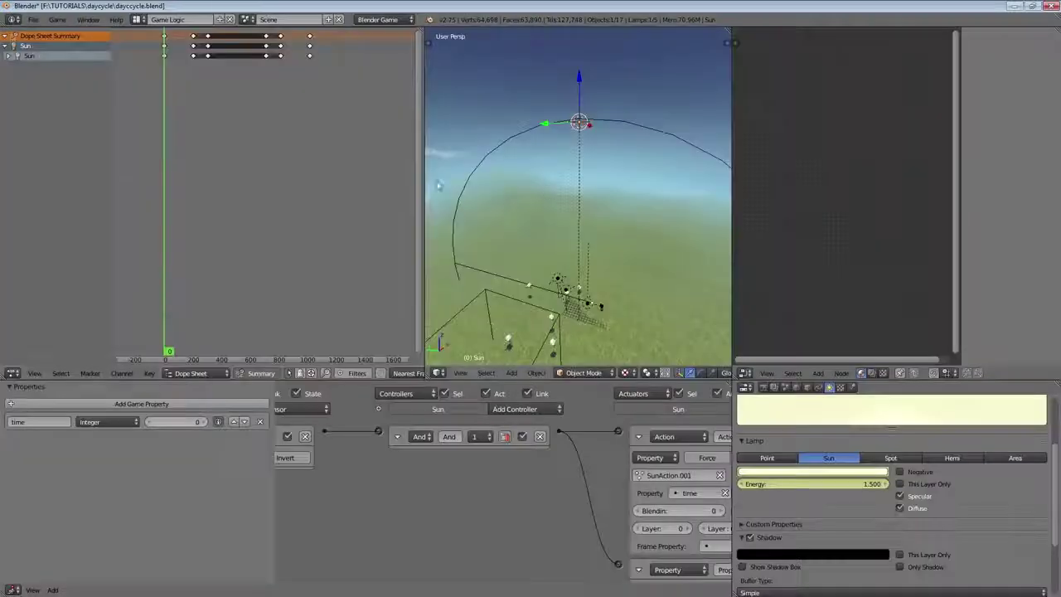
Check the Sun lamp's keyed channels and run the game in a maximized 3D view to test the light cycle.
{"action": "left_click", "coordinate": [9, 56]}
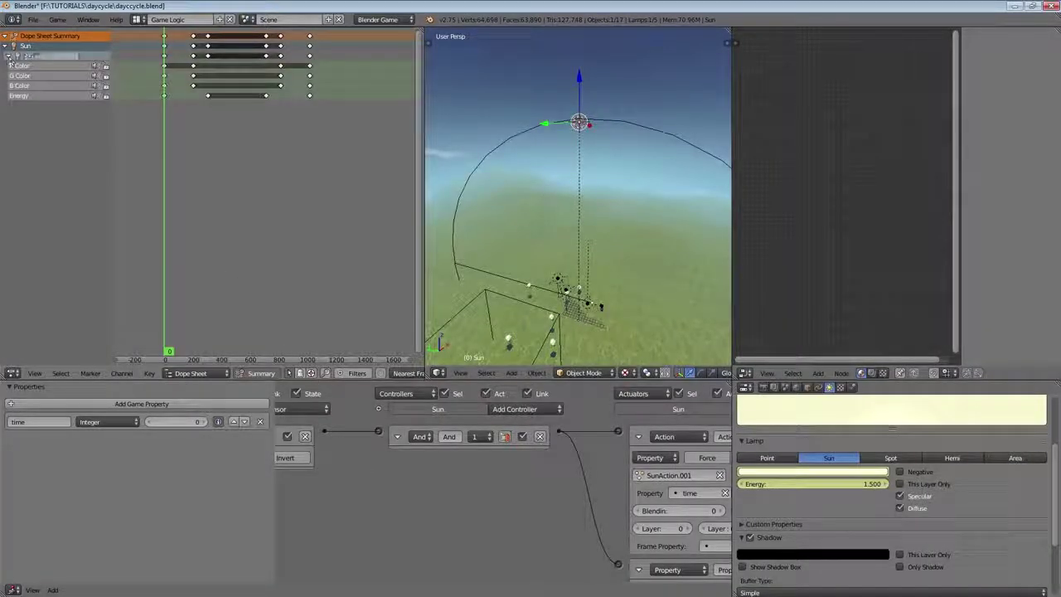
{"action": "left_click", "coordinate": [8, 55]}
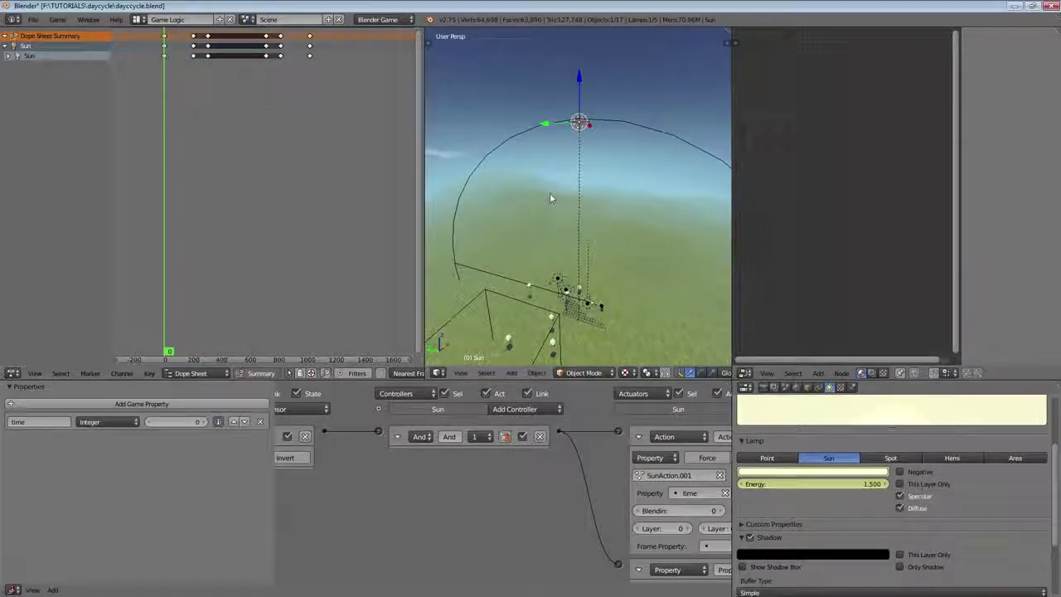
{"action": "key", "text": "ctrl+Up"}
{"action": "scroll", "coordinate": [553, 206], "scroll_direction": "down", "scroll_amount": 4}
{"action": "middle_click_drag", "start_coordinate": [562, 218], "coordinate": [471, 232]}
{"action": "scroll", "coordinate": [431, 221], "scroll_direction": "up", "scroll_amount": 3}
{"action": "scroll", "coordinate": [471, 232], "scroll_direction": "down", "scroll_amount": 3}
{"action": "middle_click_drag", "start_coordinate": [516, 273], "coordinate": [542, 213], "text": "shift"}
{"action": "key", "text": "p"}
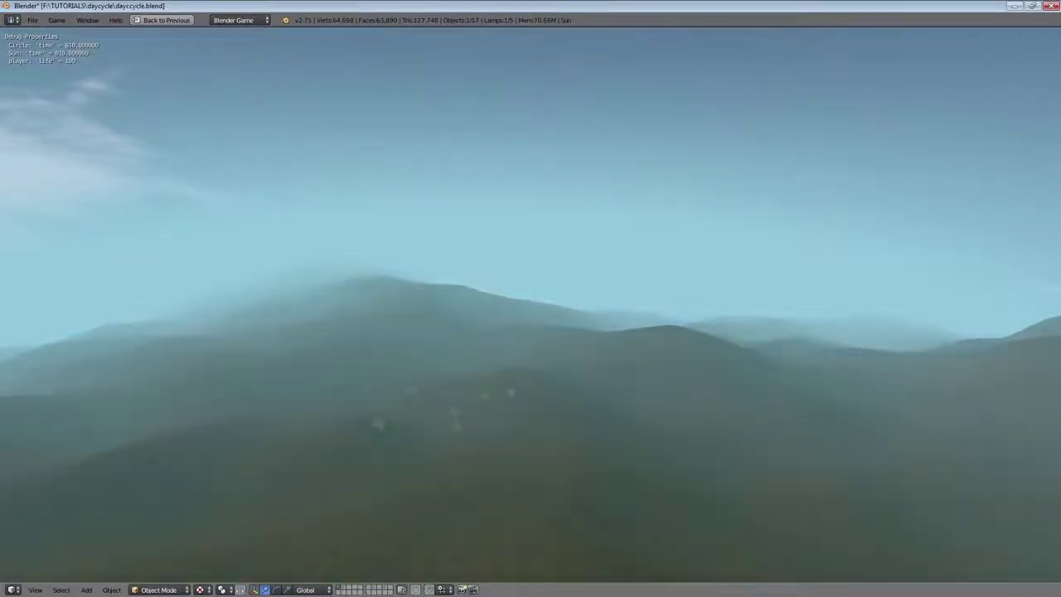
{"action": "key", "text": "Escape"}
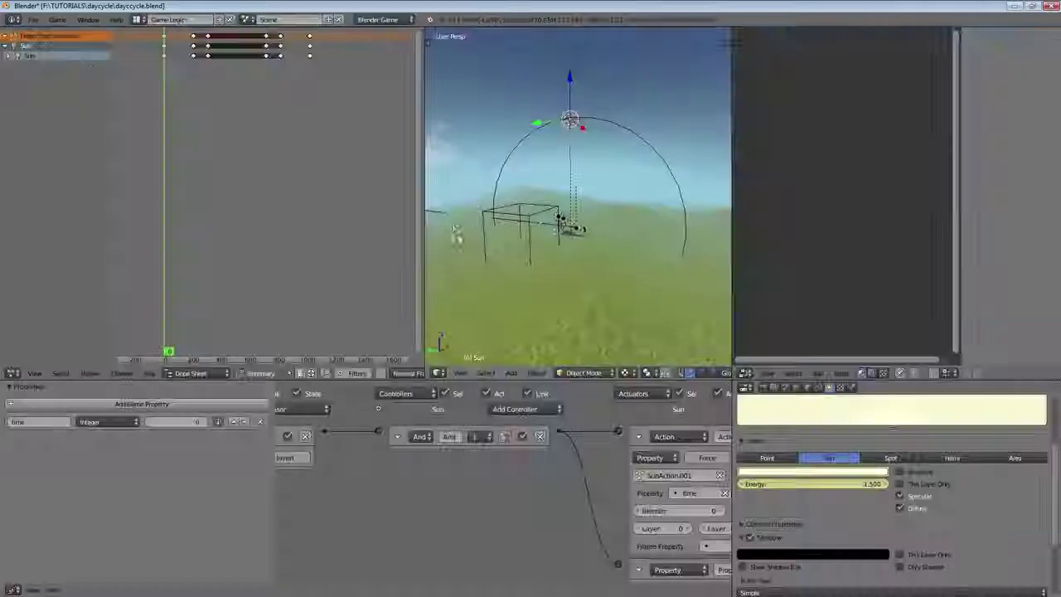
Move the Sun lamp's first zero-energy keyframe to frame 350 in the Dope Sheet.
{"action": "scroll", "coordinate": [205, 85], "scroll_direction": "up", "scroll_amount": 3}
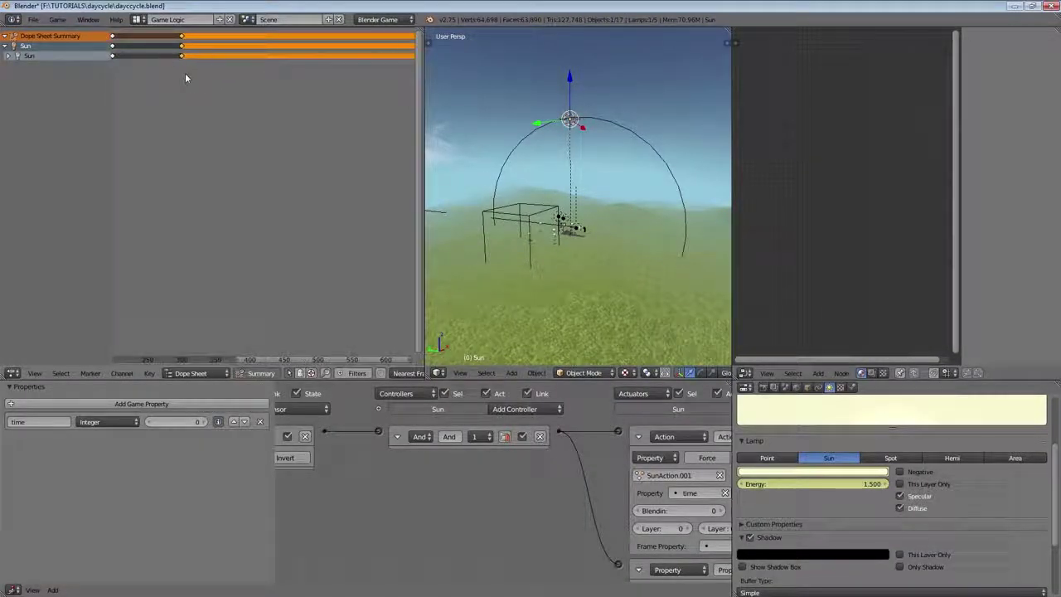
{"action": "key", "text": "g"}
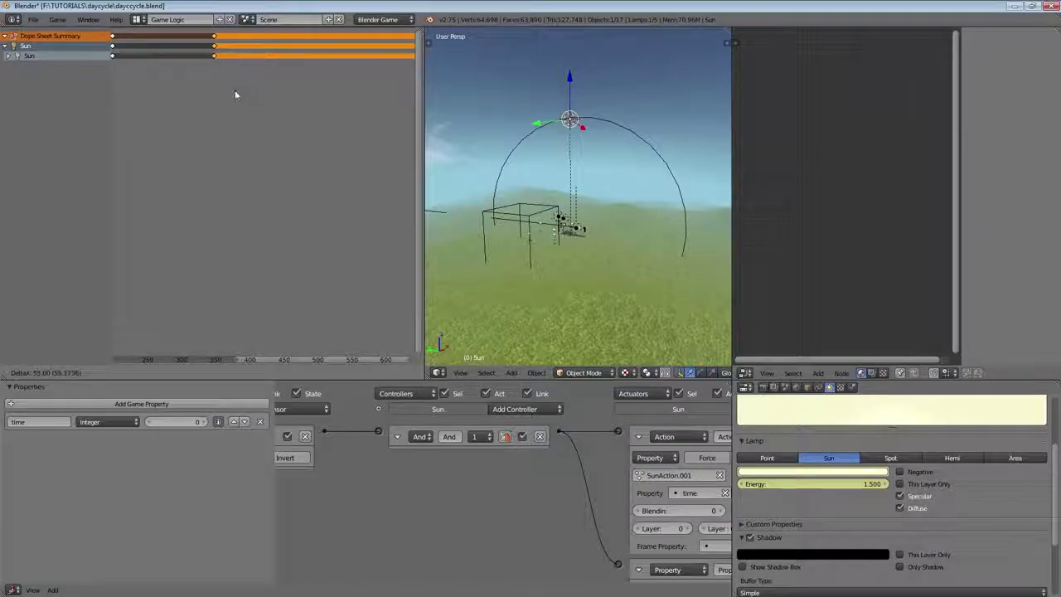
{"action": "left_click", "coordinate": [232, 89]}
{"action": "scroll", "coordinate": [194, 91], "scroll_direction": "up", "scroll_amount": 3}
{"action": "left_click", "coordinate": [183, 83]}
{"action": "left_click_drag", "start_coordinate": [183, 86], "coordinate": [193, 93]}
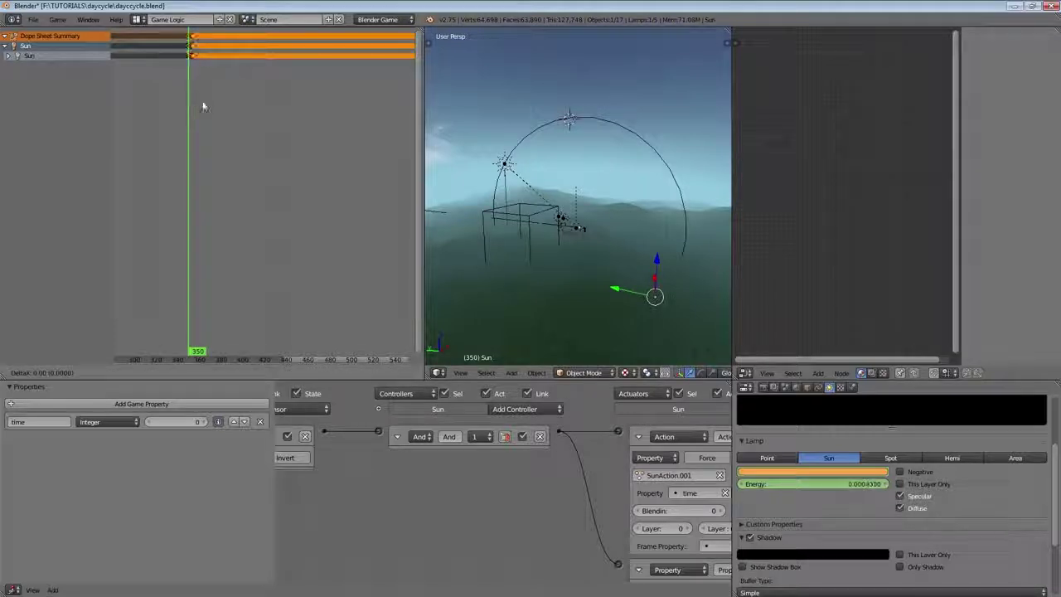
Move the Sun lamp's second zero-energy keyframe to frame 650 in the maximized Dope Sheet.
{"action": "key", "text": "shift+space"}
{"action": "scroll", "coordinate": [434, 202], "scroll_direction": "down", "scroll_amount": 6}
{"action": "middle_click_drag", "start_coordinate": [584, 208], "coordinate": [479, 210]}
{"action": "scroll", "coordinate": [483, 211], "scroll_direction": "down", "scroll_amount": 4}
{"action": "middle_click_drag", "start_coordinate": [634, 185], "coordinate": [558, 181]}
{"action": "middle_click_drag", "start_coordinate": [680, 235], "coordinate": [547, 228]}
{"action": "scroll", "coordinate": [555, 225], "scroll_direction": "up", "scroll_amount": 6}
{"action": "middle_click_drag", "start_coordinate": [713, 157], "coordinate": [672, 149]}
{"action": "scroll", "coordinate": [660, 104], "scroll_direction": "down", "scroll_amount": 4}
{"action": "scroll", "coordinate": [666, 106], "scroll_direction": "up", "scroll_amount": 2}
{"action": "scroll", "coordinate": [432, 133], "scroll_direction": "down", "scroll_amount": 5}
{"action": "scroll", "coordinate": [432, 130], "scroll_direction": "down", "scroll_amount": 5}
{"action": "middle_click_drag", "start_coordinate": [489, 132], "coordinate": [562, 211]}
{"action": "key", "text": "a"}
{"action": "key", "text": "b"}
{"action": "left_click_drag", "start_coordinate": [690, 31], "coordinate": [752, 125]}
{"action": "key", "text": "g"}
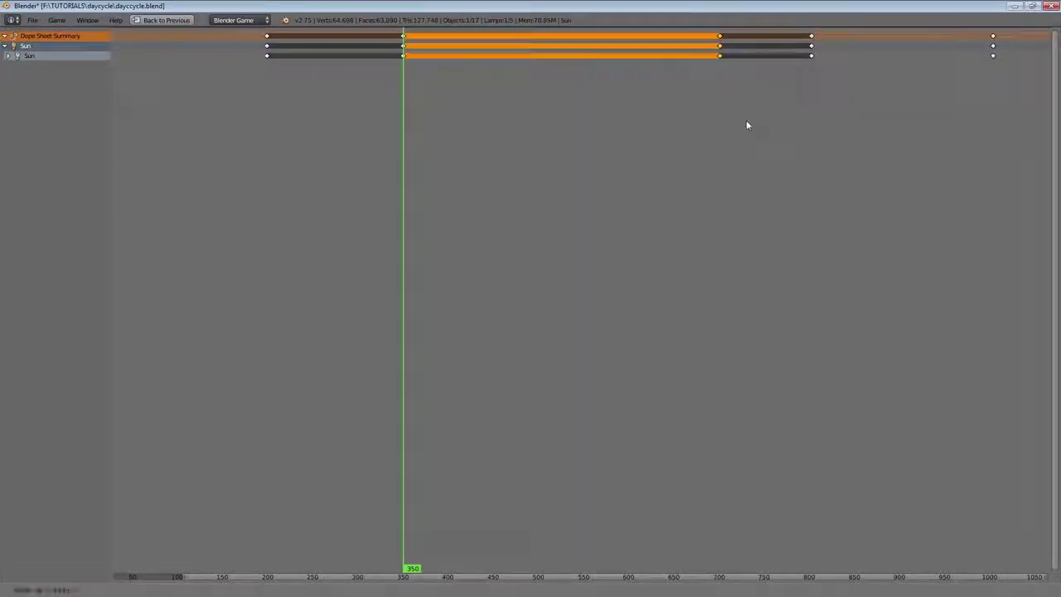
{"action": "left_click", "coordinate": [701, 118]}
{"action": "scroll", "coordinate": [624, 114], "scroll_direction": "up", "scroll_amount": 5}
{"action": "left_click", "coordinate": [634, 73]}
{"action": "key", "text": "Right"}
{"action": "key", "text": "Right"}
{"action": "key", "text": "Right"}
{"action": "key", "text": "Right"}
{"action": "key", "text": "Right"}
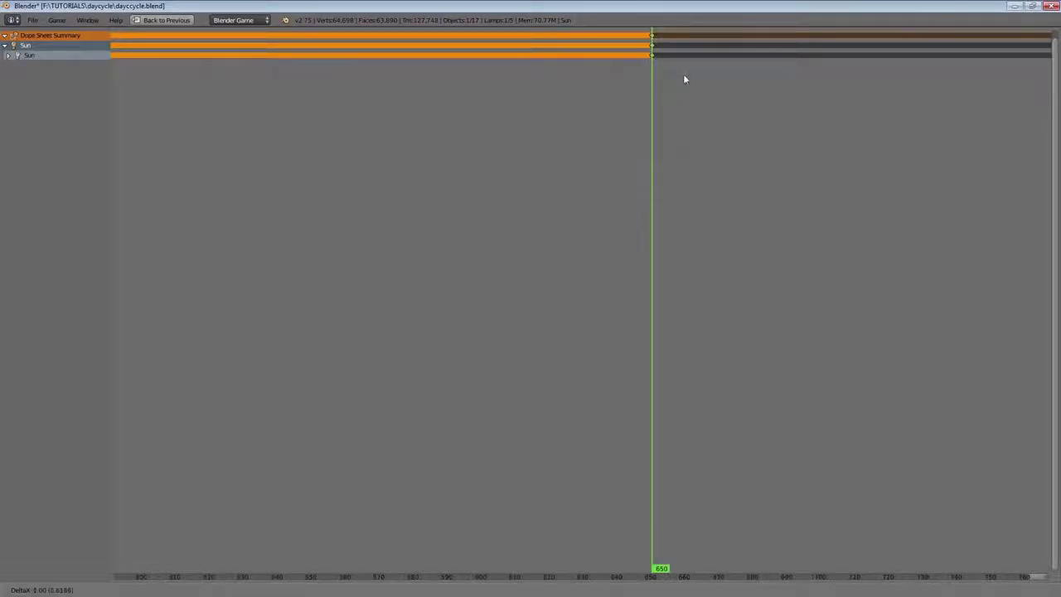
{"action": "key", "text": "ctrl+Up"}
Select the Empty and run the game in a maximized 3D view to test the retimed sun keyframes.
{"action": "scroll", "coordinate": [516, 214], "scroll_direction": "up", "scroll_amount": 3}
{"action": "right_click", "coordinate": [487, 249]}
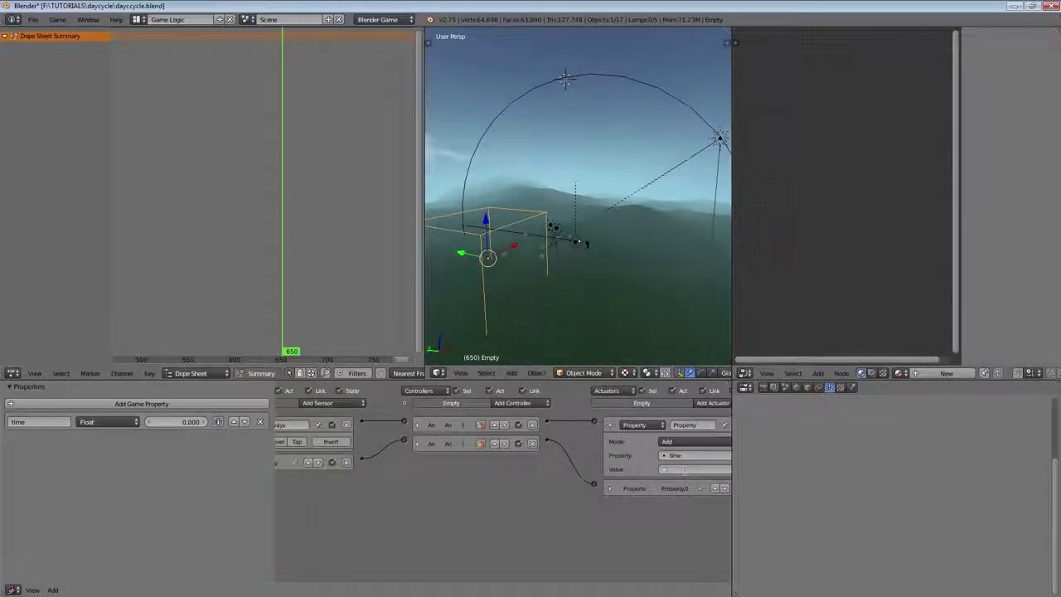
{"action": "key", "text": "ctrl+Up"}
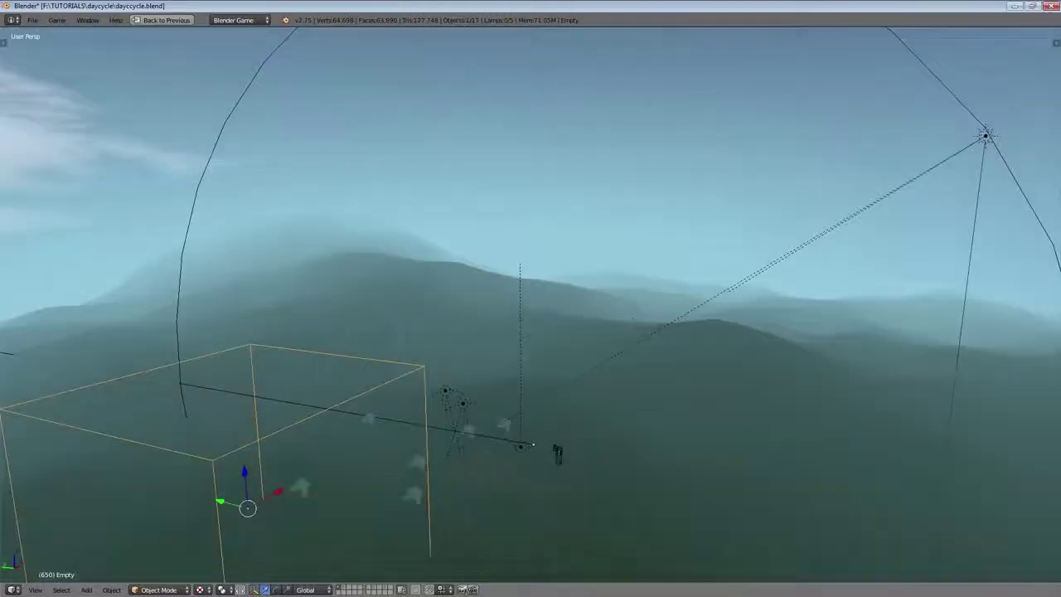
{"action": "key", "text": "p"}
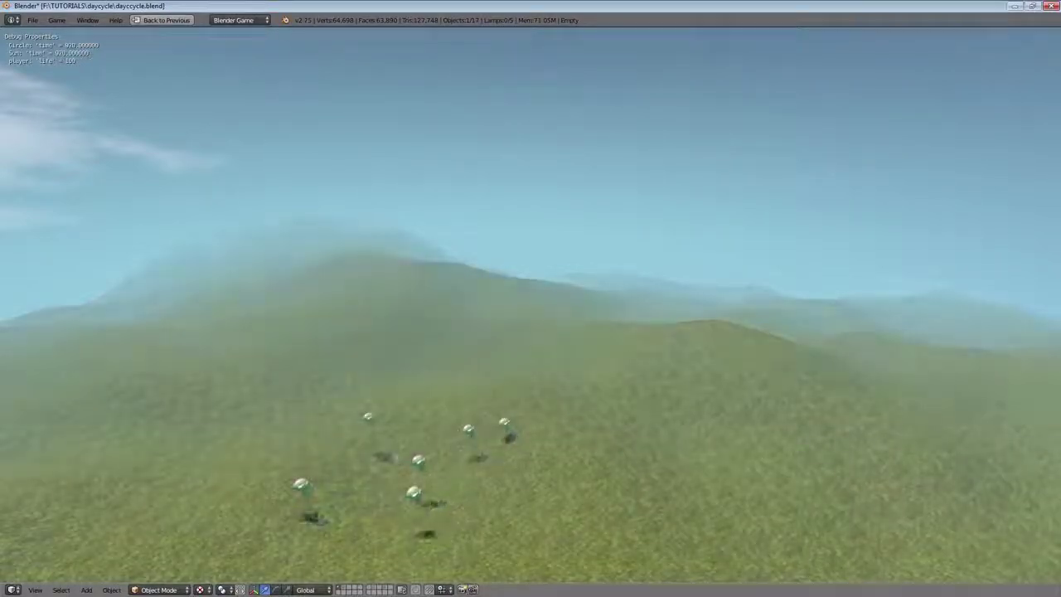
{"action": "key", "text": "Escape"}
Select the Sun lamp in the full layout and go to frame 1 to check its light settings.
{"action": "scroll", "coordinate": [478, 313], "scroll_direction": "down", "scroll_amount": 3}
{"action": "middle_click_drag", "start_coordinate": [477, 313], "coordinate": [492, 274]}
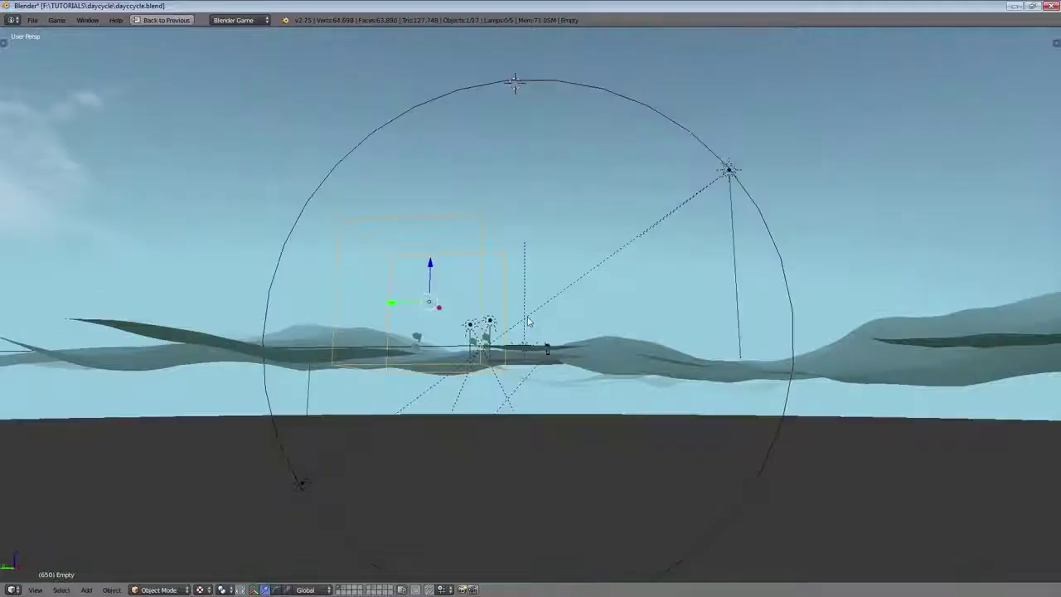
{"action": "scroll", "coordinate": [527, 320], "scroll_direction": "down", "scroll_amount": 1}
{"action": "right_click", "coordinate": [349, 452]}
{"action": "middle_click_drag", "start_coordinate": [349, 454], "coordinate": [386, 420]}
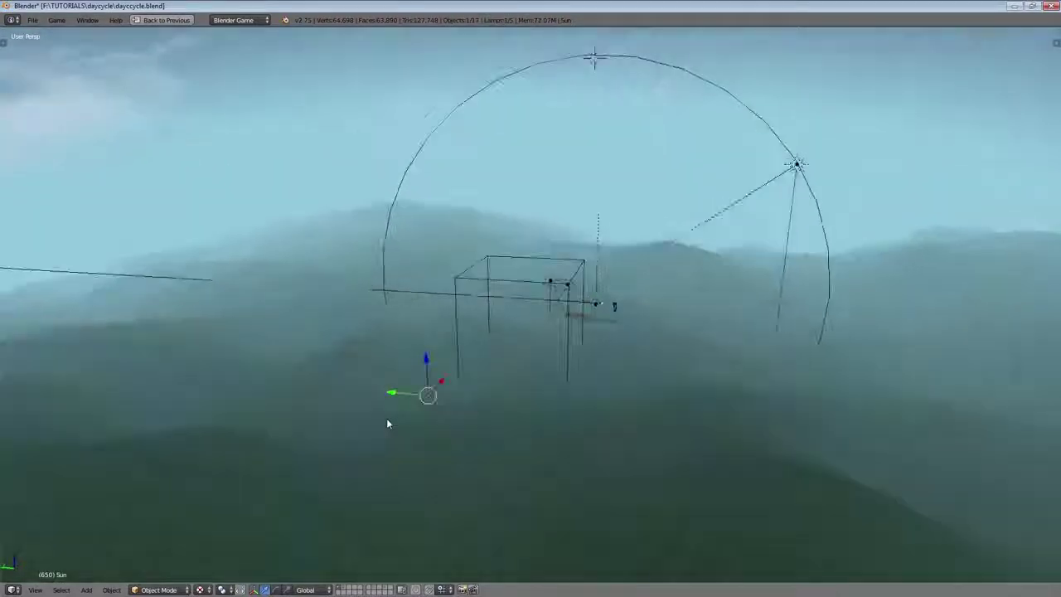
{"action": "scroll", "coordinate": [386, 420], "scroll_direction": "up", "scroll_amount": 3}
{"action": "key", "text": "shift+space"}
{"action": "scroll", "coordinate": [242, 278], "scroll_direction": "down", "scroll_amount": 5}
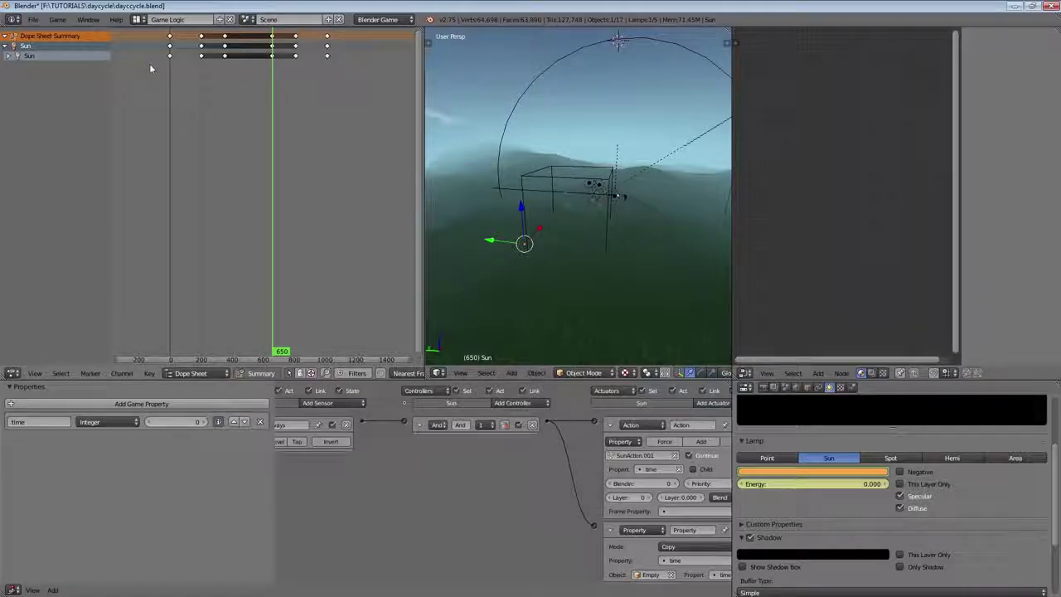
{"action": "key", "text": "shift+Left"}
{"action": "scroll", "coordinate": [859, 503], "scroll_direction": "up", "scroll_amount": 3}
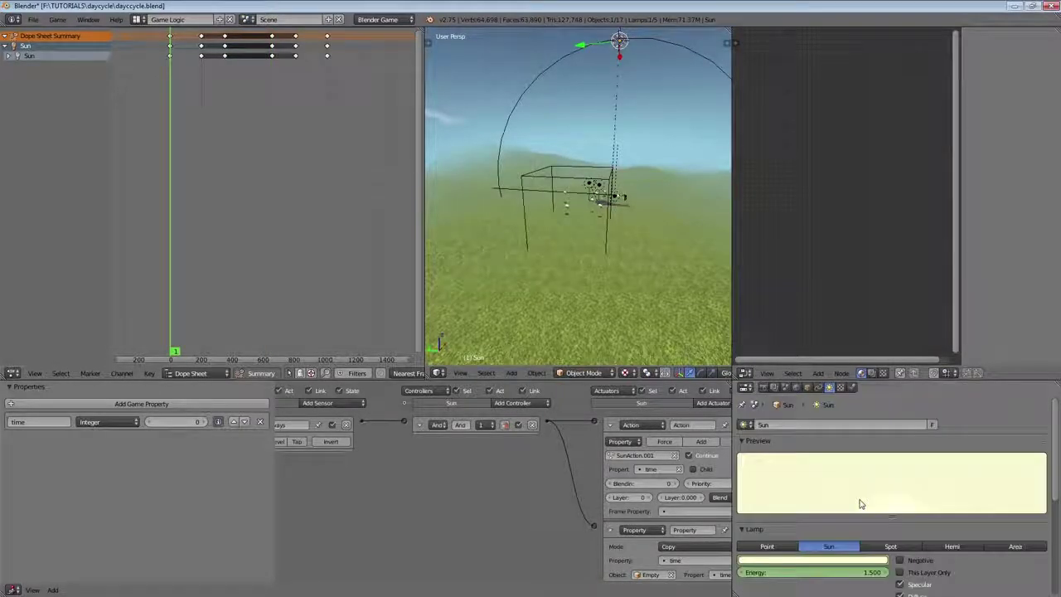
Inspect the moon lamp's settings, and examine the Sun lamp and scene lighting at frame 350.
{"action": "middle_click_drag", "start_coordinate": [596, 320], "coordinate": [541, 285]}
{"action": "right_click", "coordinate": [604, 321]}
{"action": "middle_click_drag", "start_coordinate": [606, 323], "coordinate": [572, 217]}
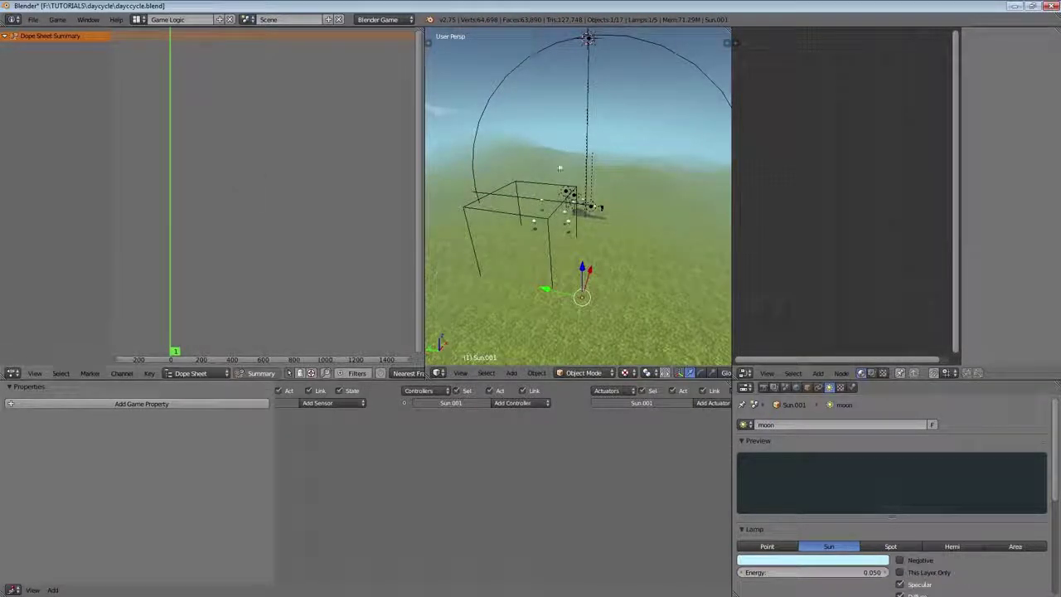
{"action": "right_click", "coordinate": [587, 40]}
{"action": "scroll", "coordinate": [160, 66], "scroll_direction": "up", "scroll_amount": 3}
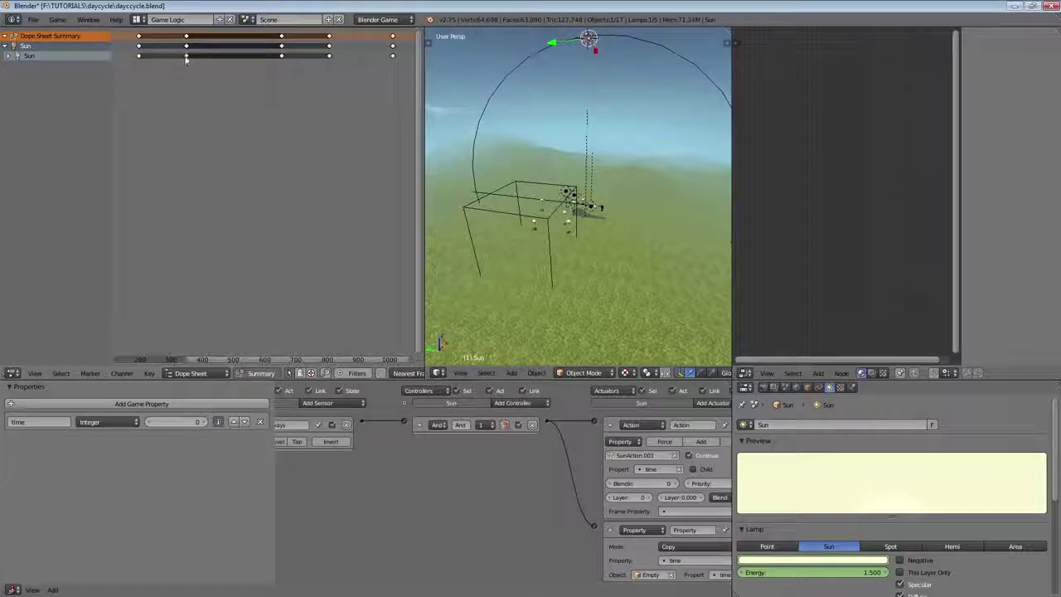
{"action": "left_click", "coordinate": [187, 60]}
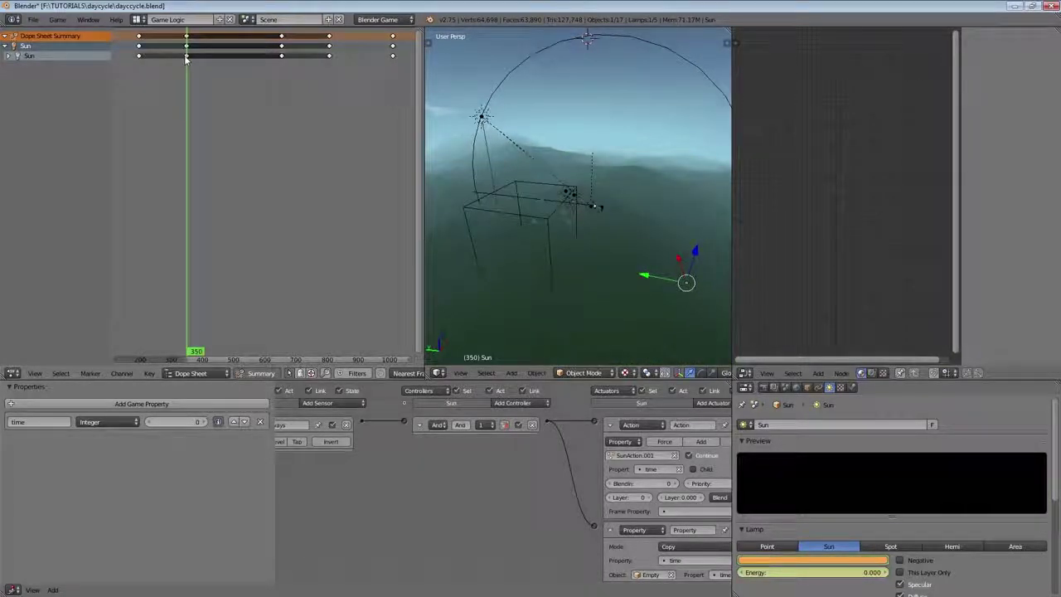
{"action": "middle_click_drag", "start_coordinate": [530, 182], "coordinate": [565, 194]}
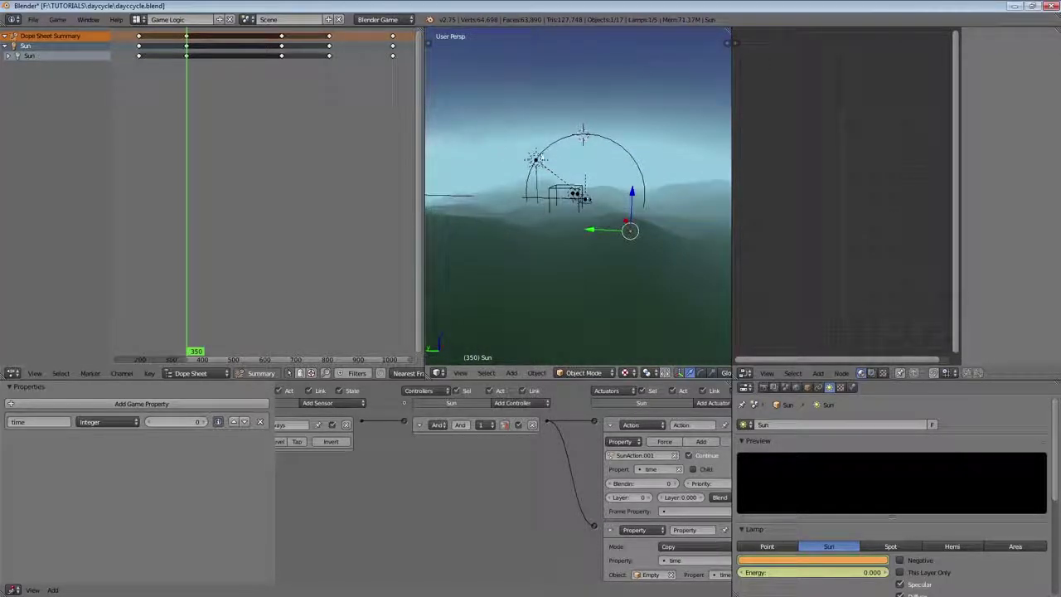
At frame 200, set the moon lamp's energy to 0.02 and insert a keyframe on it.
{"action": "left_click", "coordinate": [138, 62]}
{"action": "left_click_drag", "start_coordinate": [139, 62], "coordinate": [139, 63]}
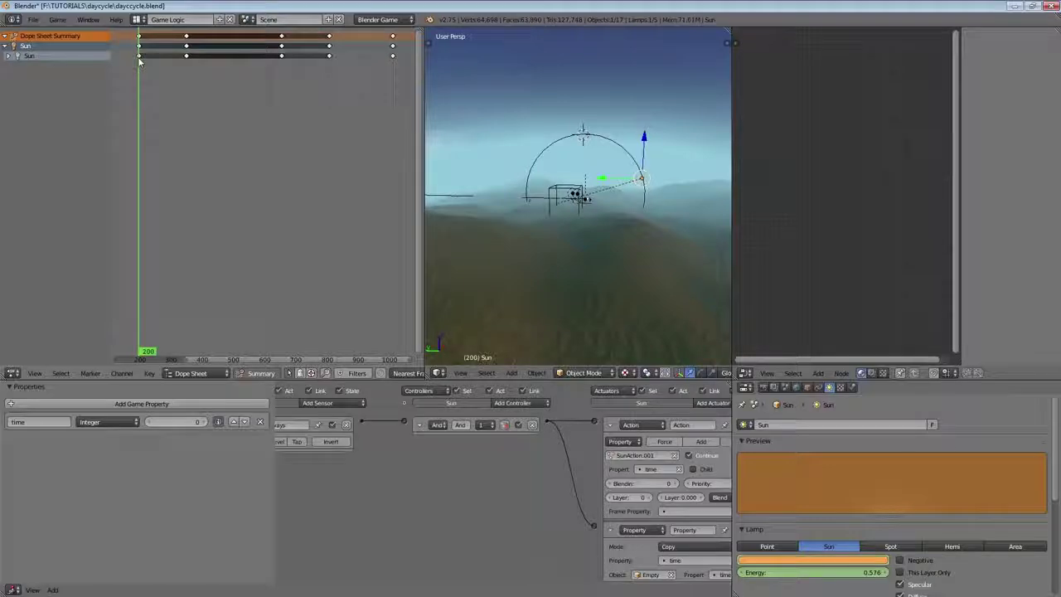
{"action": "middle_click_drag", "start_coordinate": [557, 262], "coordinate": [567, 242]}
{"action": "right_click", "coordinate": [529, 225]}
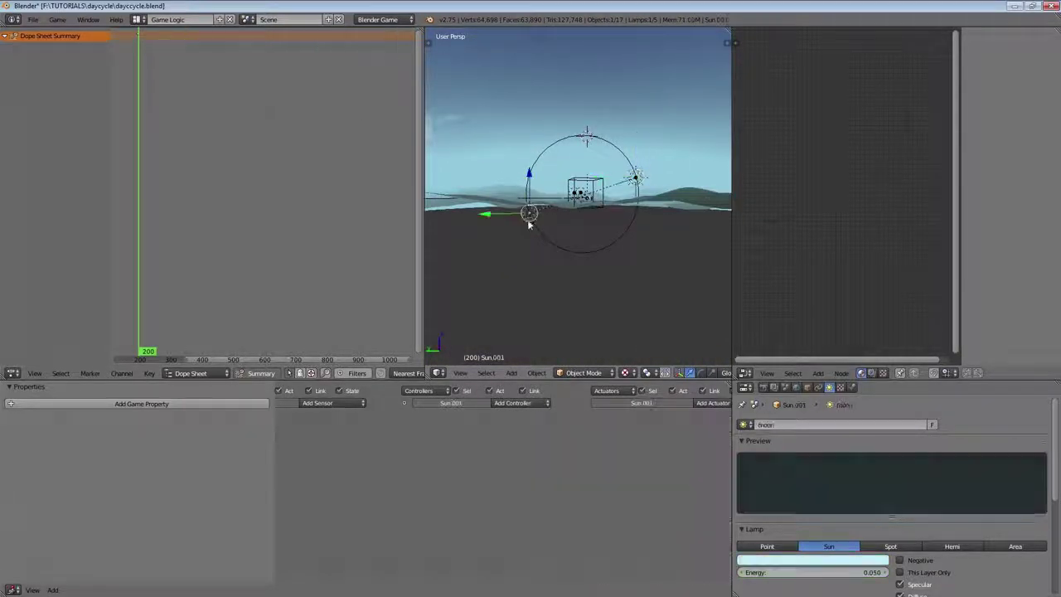
{"action": "left_click", "coordinate": [849, 574]}
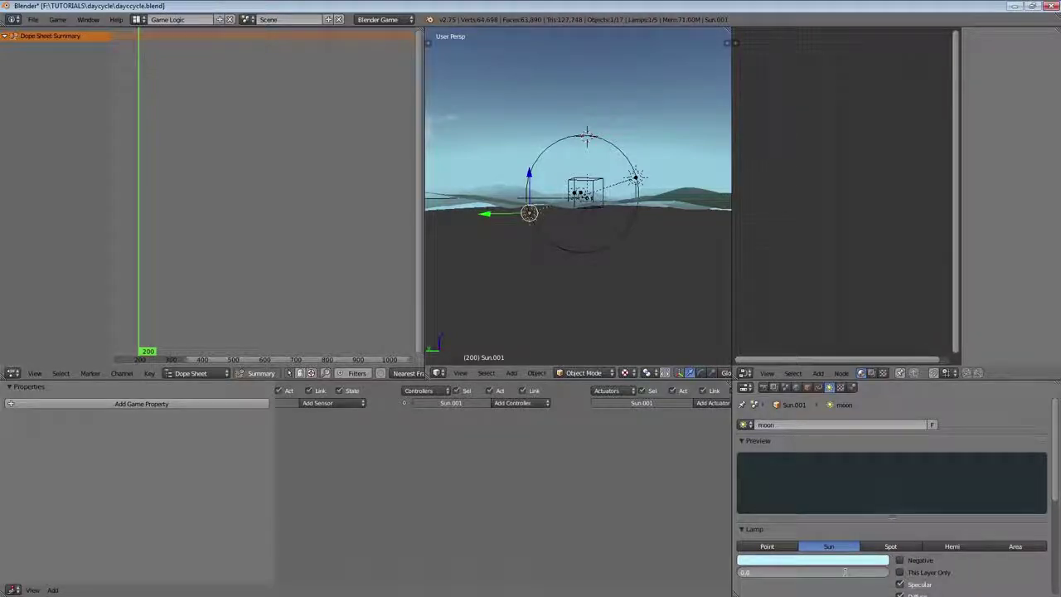
{"action": "key", "text": "Return"}
{"action": "key", "text": "i"}
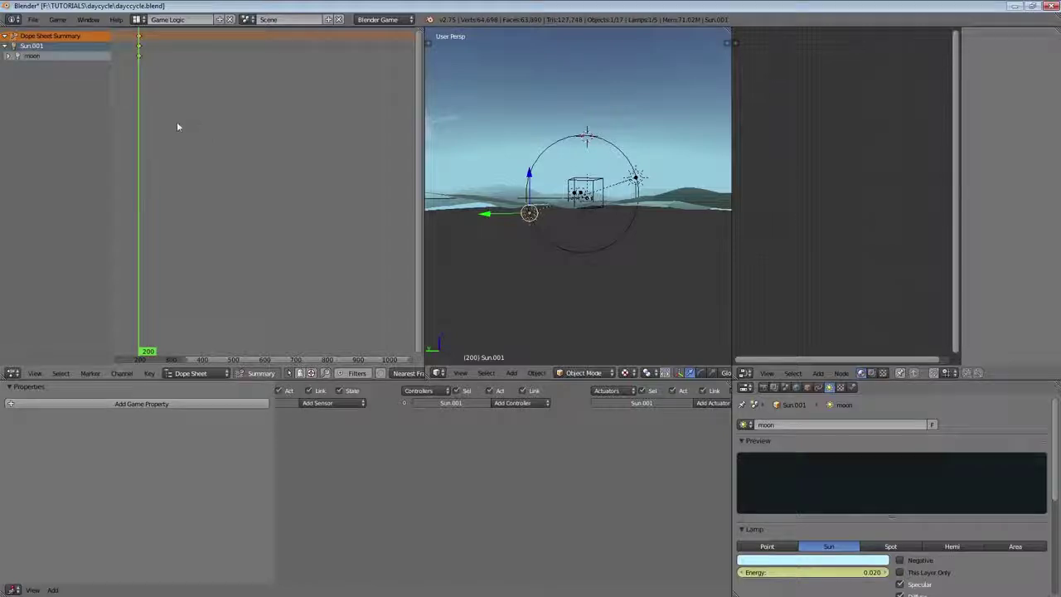
At frame 500, set the moon lamp's energy to 0.05 and insert a keyframe on it.
{"action": "left_click", "coordinate": [234, 113]}
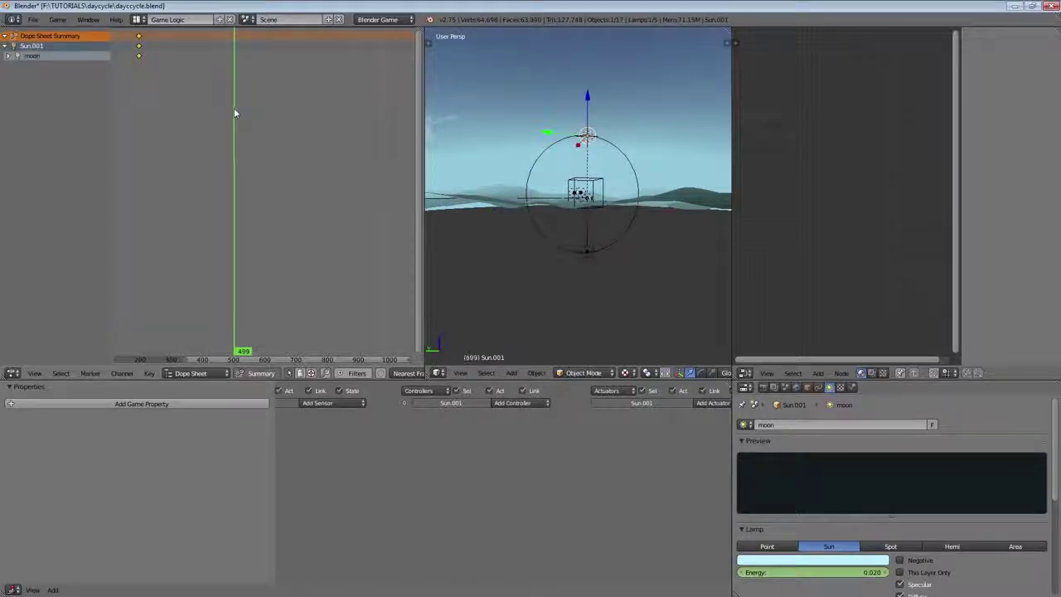
{"action": "left_click", "coordinate": [852, 572]}
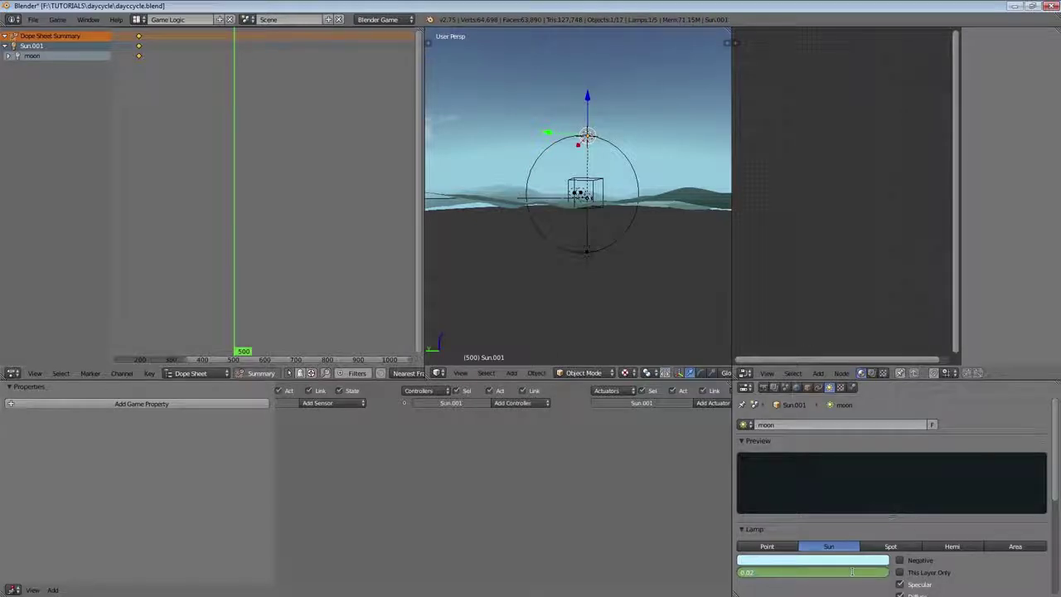
{"action": "type", "text": "5"}
{"action": "key", "text": "Return"}
{"action": "key", "text": "i"}
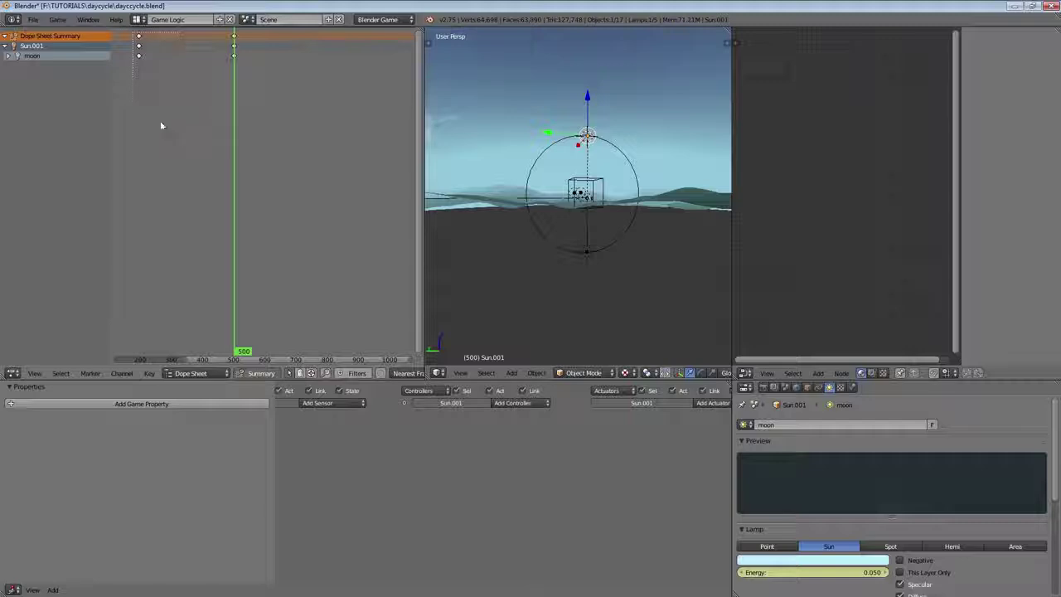
Duplicate the moon lamp's frame 200 keyframe to frame 800.
{"action": "key", "text": "shift+d"}
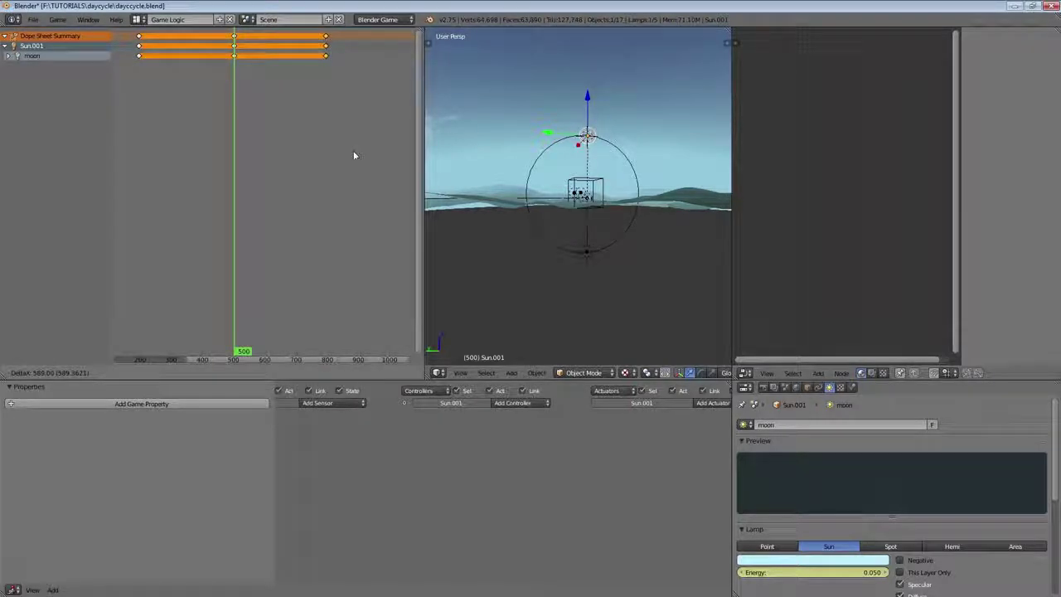
{"action": "left_click", "coordinate": [353, 155]}
{"action": "left_click", "coordinate": [362, 78]}
{"action": "scroll", "coordinate": [362, 78], "scroll_direction": "up", "scroll_amount": 5}
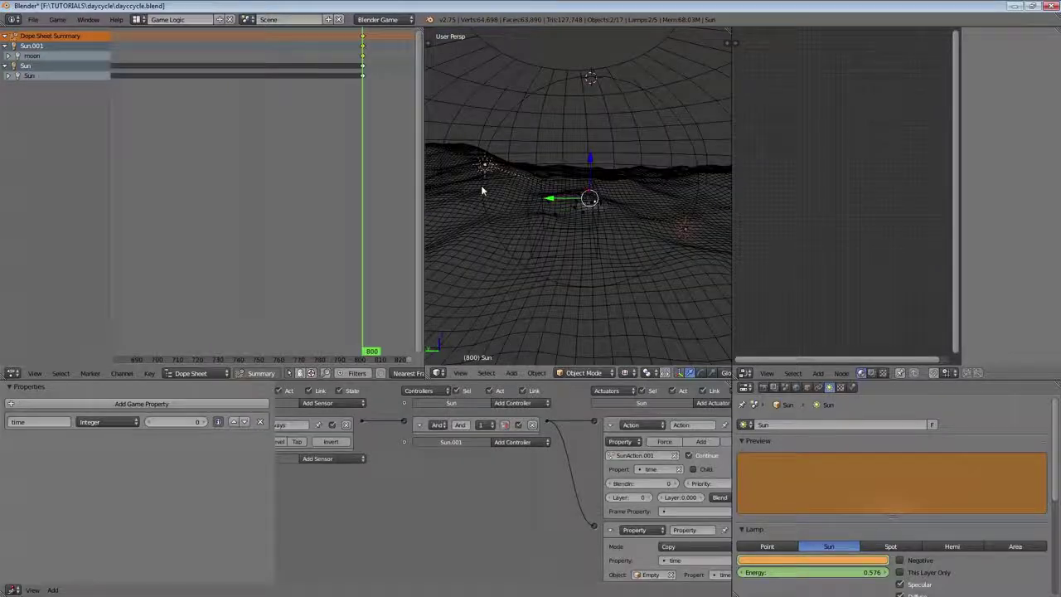
Copy the Sun lamp's logic bricks and time game property to the moon lamp.
{"action": "right_click", "coordinate": [489, 174], "text": "alt"}
{"action": "left_click", "coordinate": [506, 189]}
{"action": "key", "text": "space"}
{"action": "type", "text": "copy lo"}
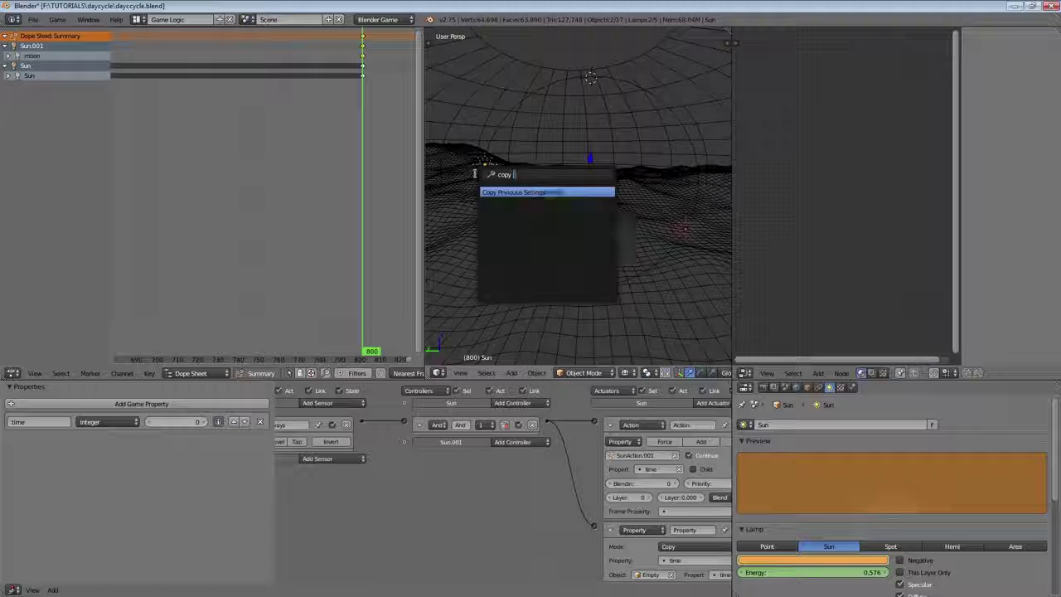
{"action": "key", "text": "Return"}
Select only the moon lamp and set its Action actuator to use moonAction.001.
{"action": "right_click", "coordinate": [688, 236]}
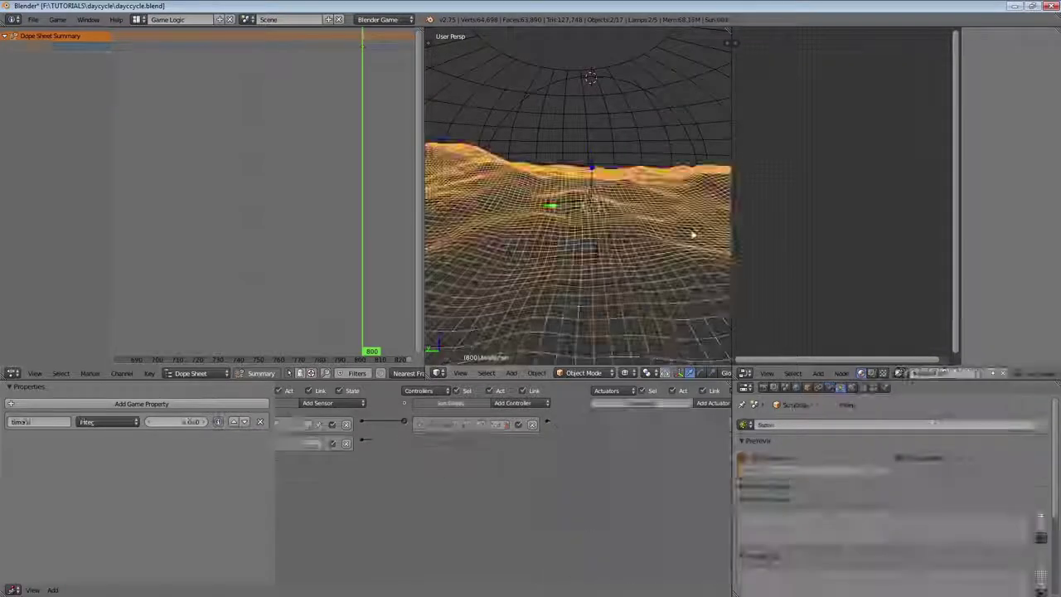
{"action": "right_click", "coordinate": [686, 229]}
{"action": "middle_click_drag", "start_coordinate": [553, 489], "coordinate": [535, 483]}
{"action": "left_click", "coordinate": [578, 449]}
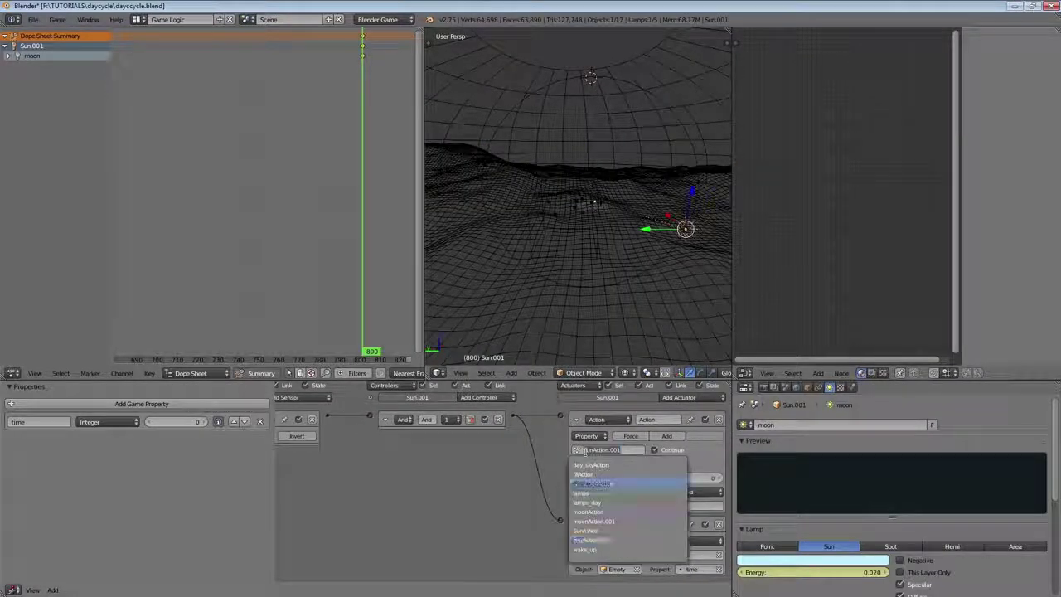
{"action": "scroll", "coordinate": [629, 512], "scroll_direction": "up", "scroll_amount": 1}
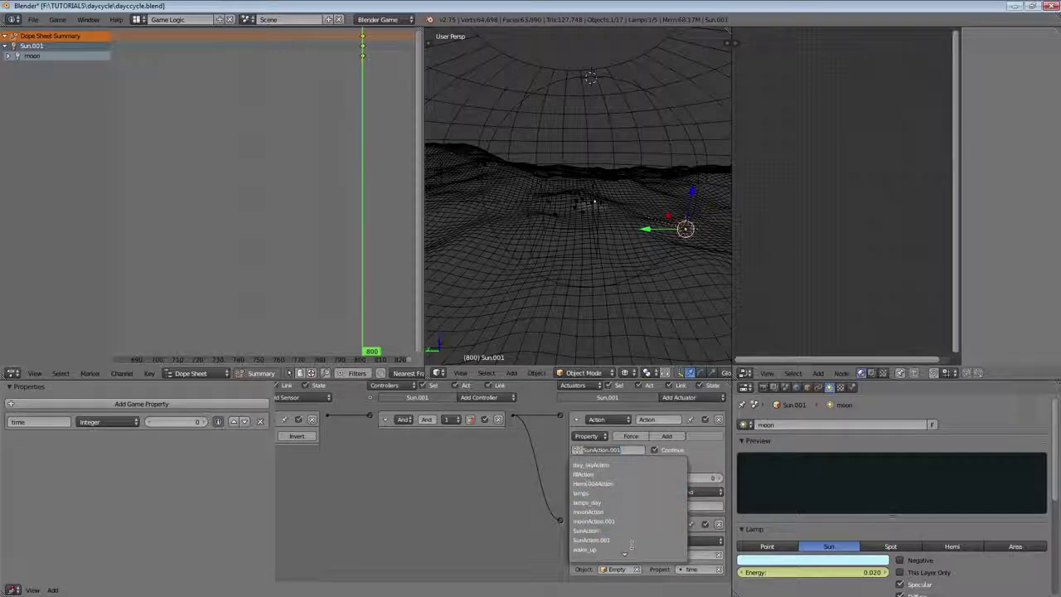
{"action": "left_click", "coordinate": [620, 521]}
Run the game in a maximized, textured 3D view to test the moon and sun lighting together.
{"action": "middle_click_drag", "start_coordinate": [606, 342], "coordinate": [557, 272]}
{"action": "scroll", "coordinate": [559, 266], "scroll_direction": "down", "scroll_amount": 3}
{"action": "scroll", "coordinate": [560, 265], "scroll_direction": "up", "scroll_amount": 3}
{"action": "key", "text": "ctrl+Up"}
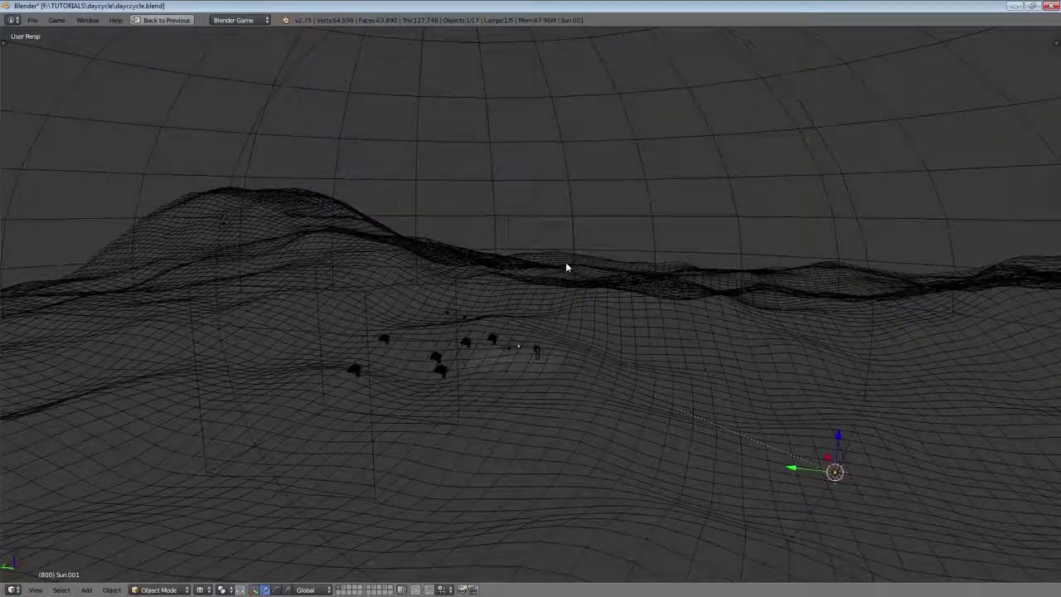
{"action": "key", "text": "alt+z"}
{"action": "middle_click_drag", "start_coordinate": [432, 277], "coordinate": [460, 272]}
{"action": "key", "text": "p"}
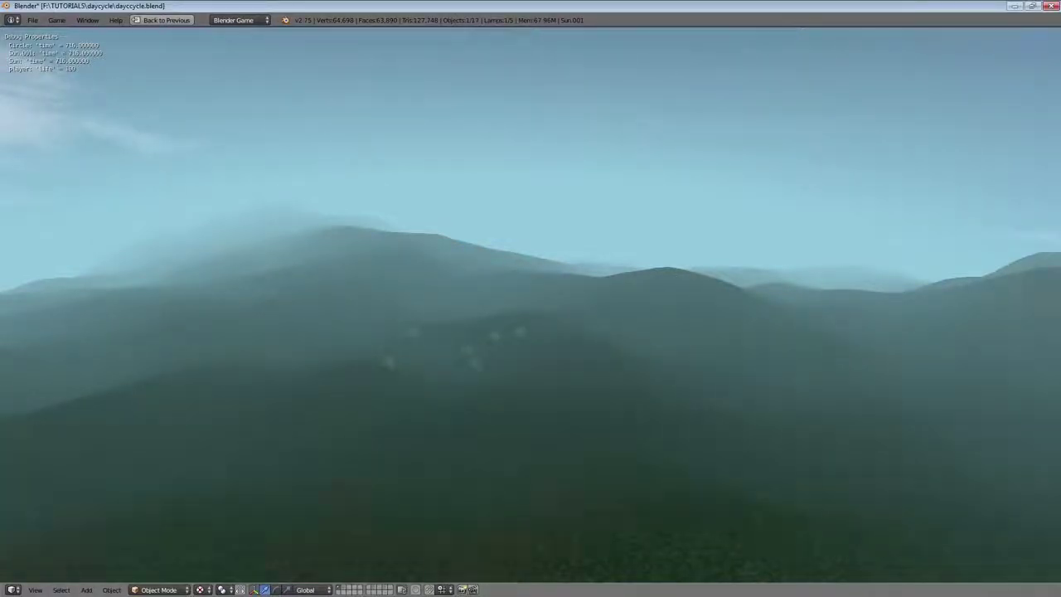
{"action": "key", "text": "Escape"}
Select the Hemi lamp and try to remove its Always sensor and time game property.
{"action": "middle_click_drag", "start_coordinate": [581, 315], "coordinate": [572, 340]}
{"action": "scroll", "coordinate": [594, 332], "scroll_direction": "up", "scroll_amount": 4}
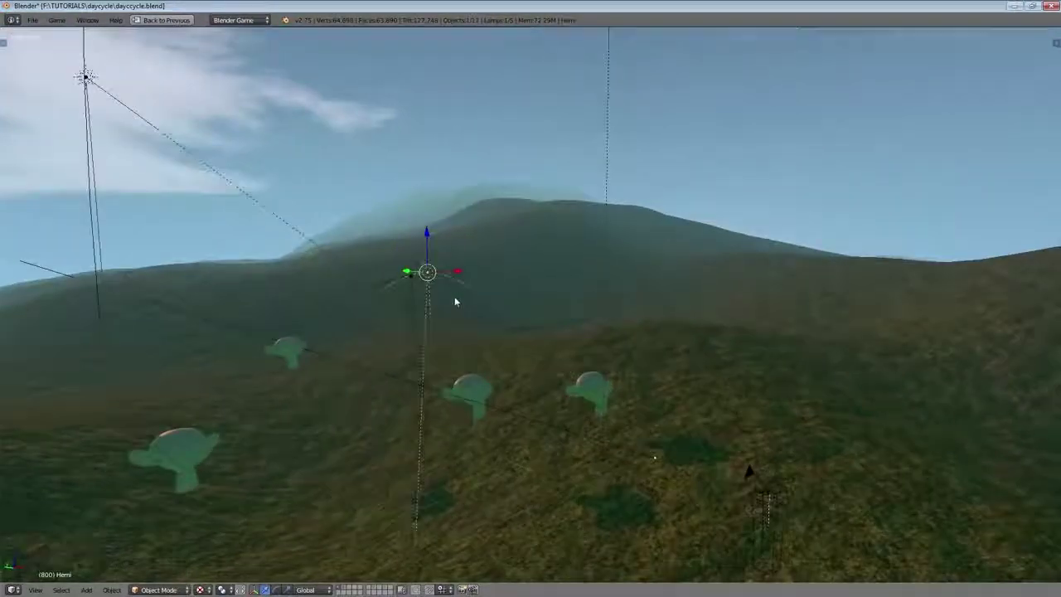
{"action": "middle_click_drag", "start_coordinate": [454, 296], "coordinate": [515, 299]}
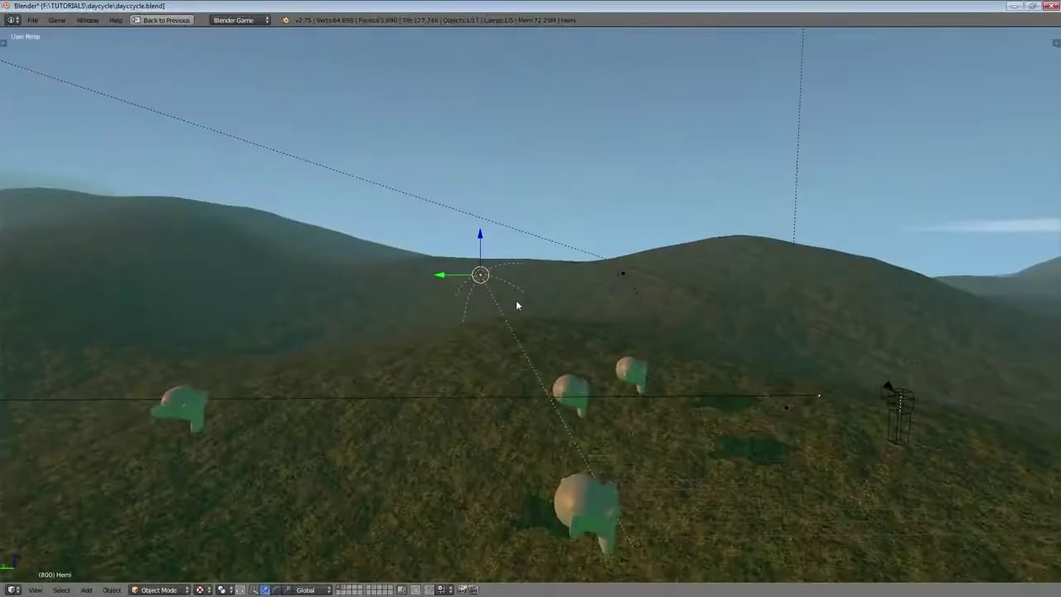
{"action": "key", "text": "ctrl+Up"}
{"action": "middle_click_drag", "start_coordinate": [372, 214], "coordinate": [251, 256]}
{"action": "scroll", "coordinate": [460, 414], "scroll_direction": "down", "scroll_amount": 3}
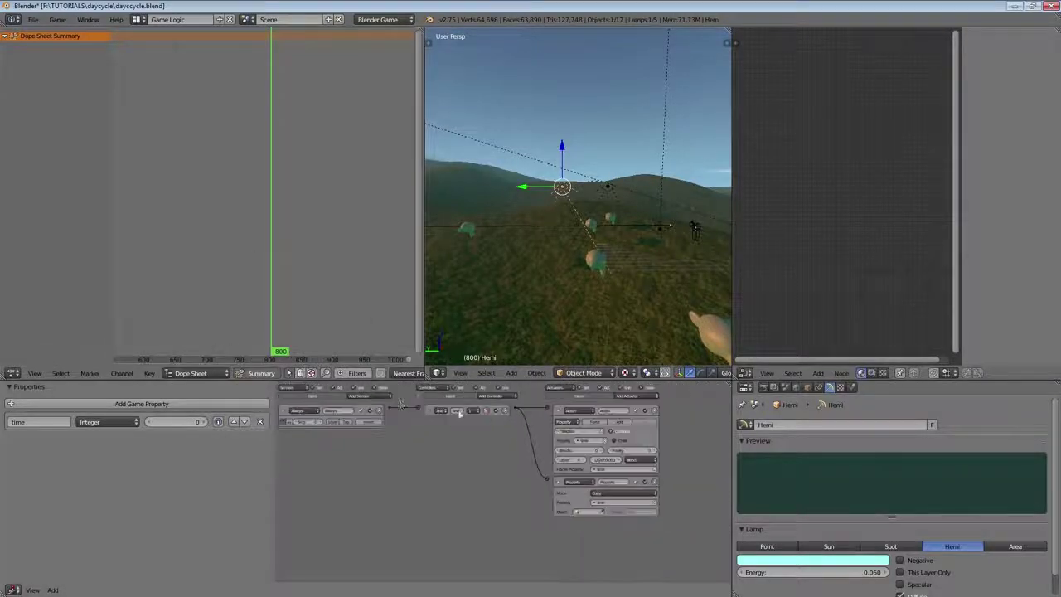
{"action": "left_click", "coordinate": [380, 410]}
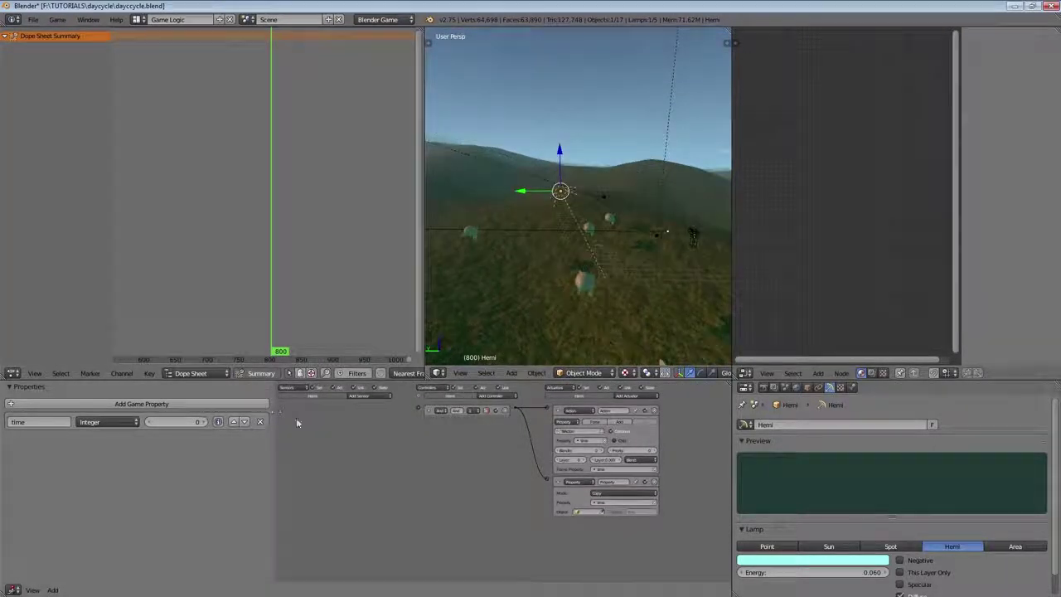
{"action": "left_click", "coordinate": [261, 422]}
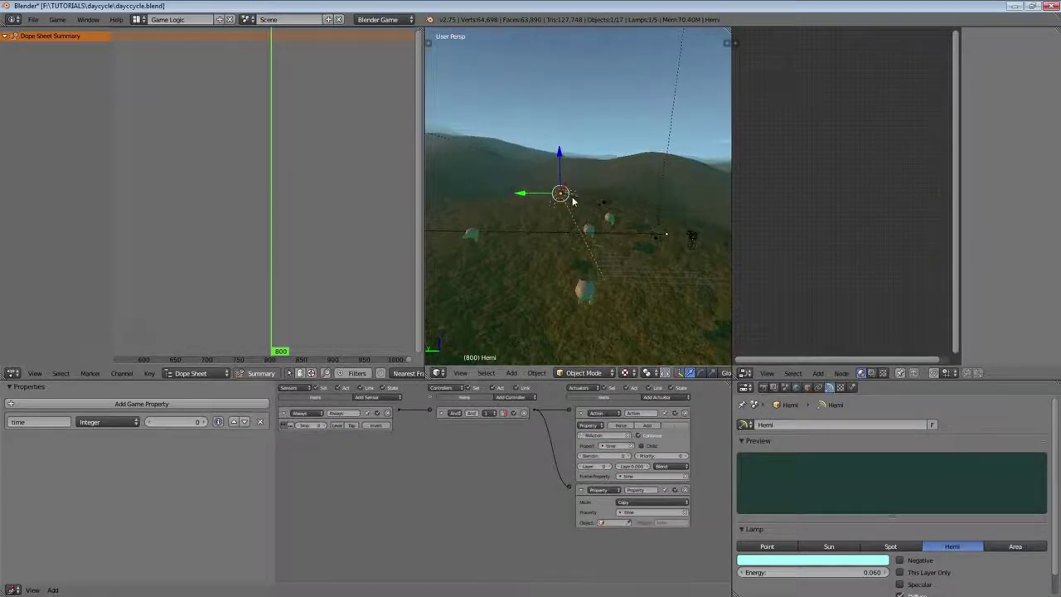
Select the fill lamp Hemi.001 and keyframe its energy of 0.060 at frame 1.
{"action": "middle_click_drag", "start_coordinate": [572, 199], "coordinate": [593, 222]}
{"action": "right_click", "coordinate": [597, 206]}
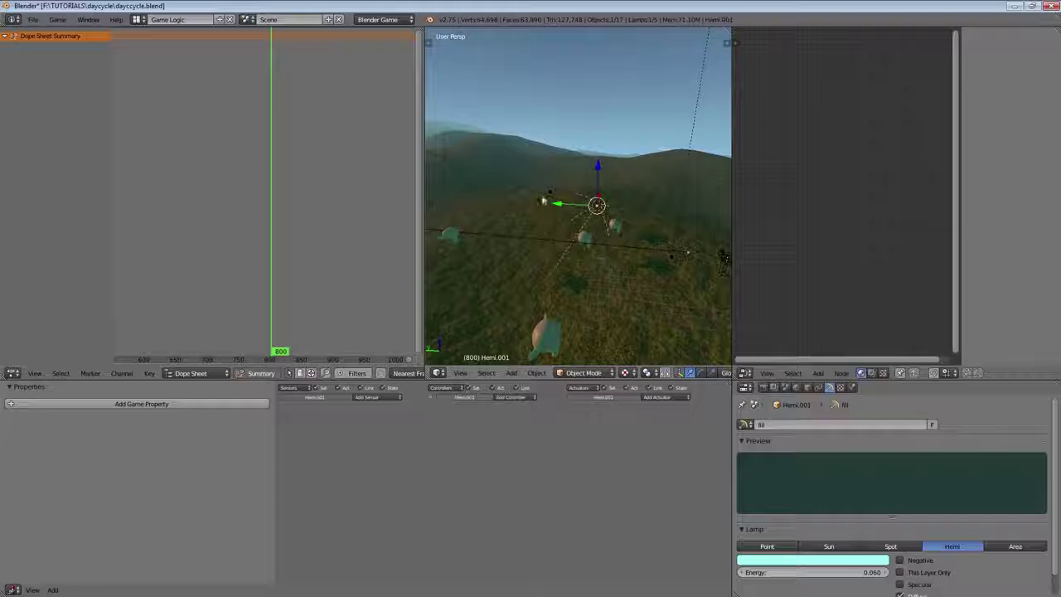
{"action": "scroll", "coordinate": [246, 182], "scroll_direction": "down", "scroll_amount": 3}
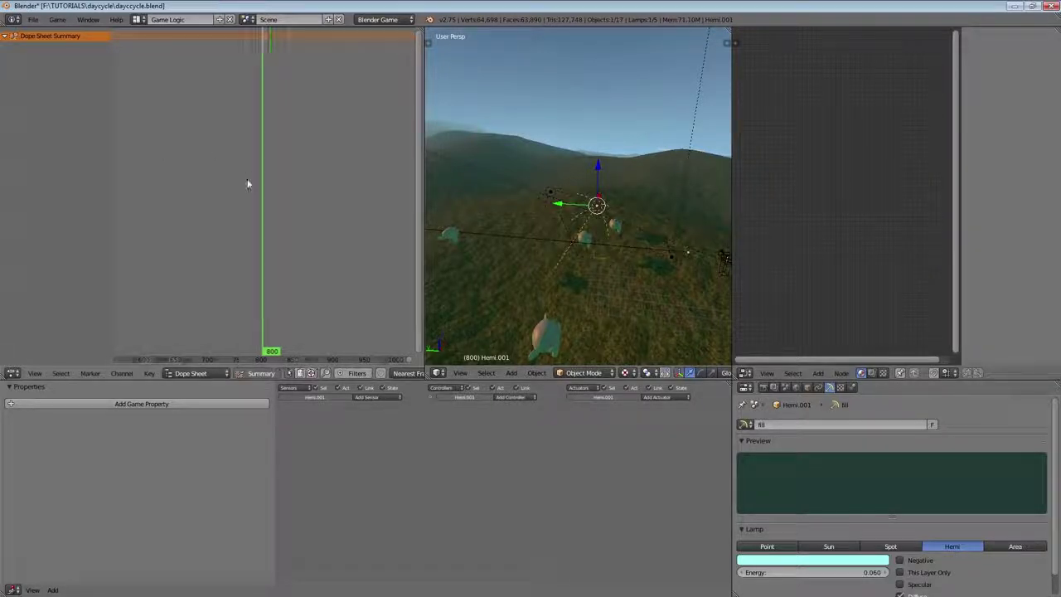
{"action": "scroll", "coordinate": [247, 183], "scroll_direction": "down", "scroll_amount": 4}
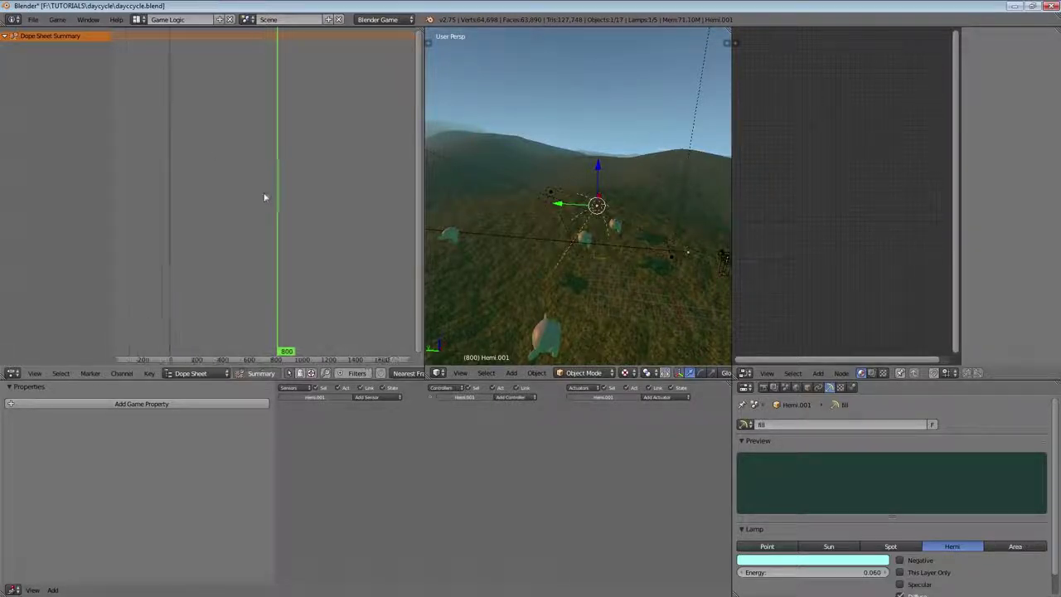
{"action": "left_click", "coordinate": [158, 192]}
{"action": "mouse_move", "coordinate": [160, 200]}
{"action": "left_mouse_down"}
{"action": "mouse_move", "coordinate": [174, 196]}
{"action": "mouse_move", "coordinate": [126, 195]}
{"action": "mouse_move", "coordinate": [173, 196]}
{"action": "left_mouse_up"}
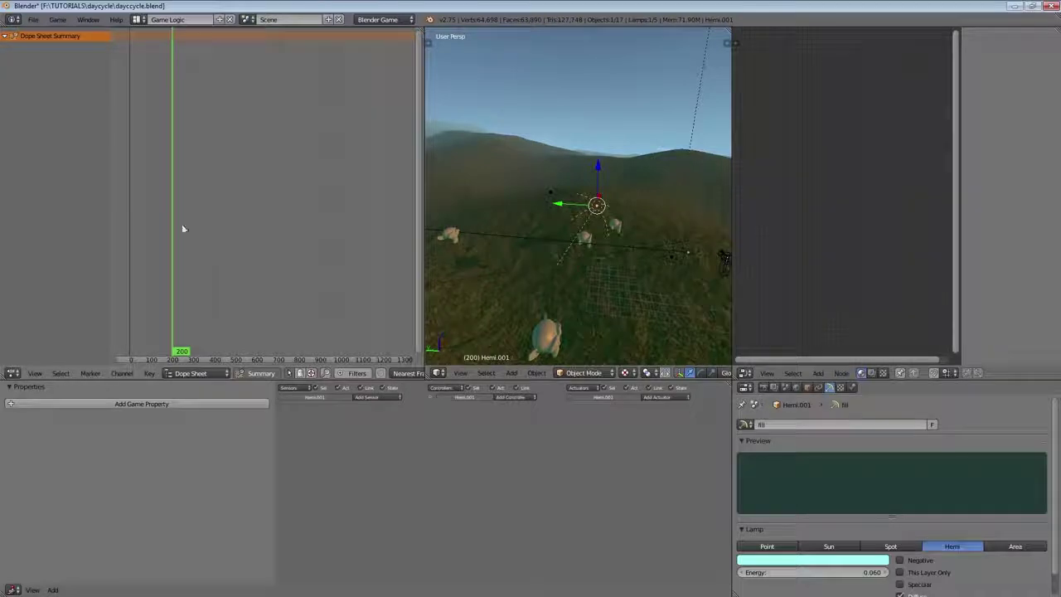
{"action": "key", "text": "shift+Left"}
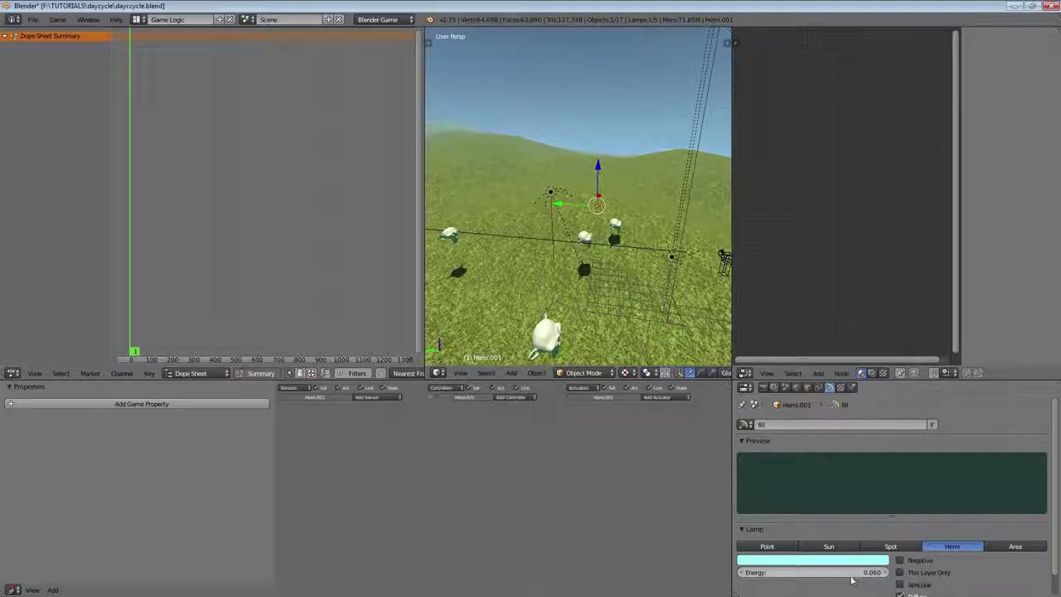
{"action": "key", "text": "i"}
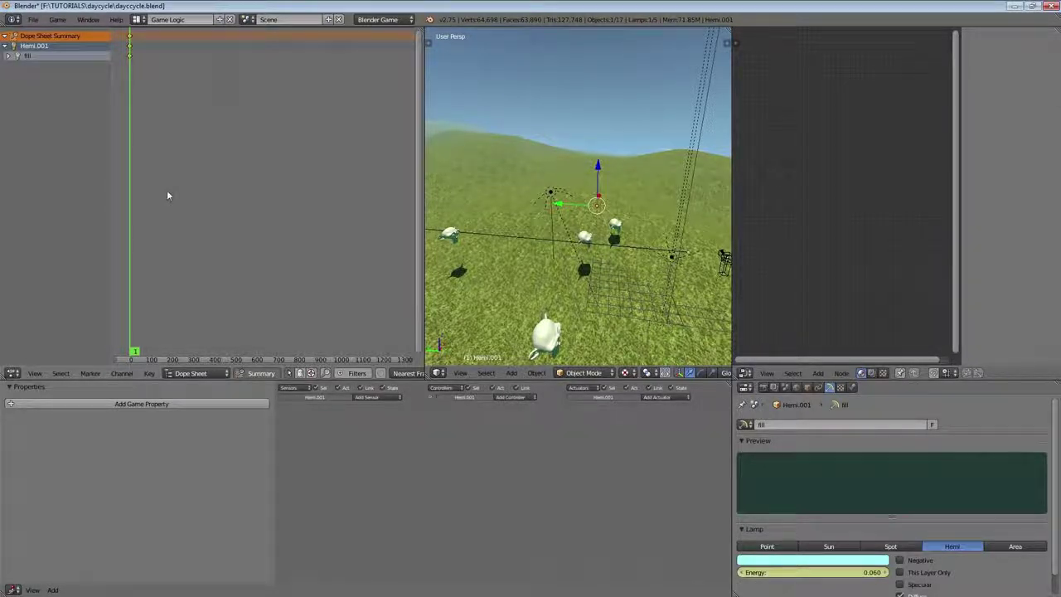
Set the fill lamp's energy to 0.02 at frame 200 and keyframe it.
{"action": "left_click", "coordinate": [174, 197]}
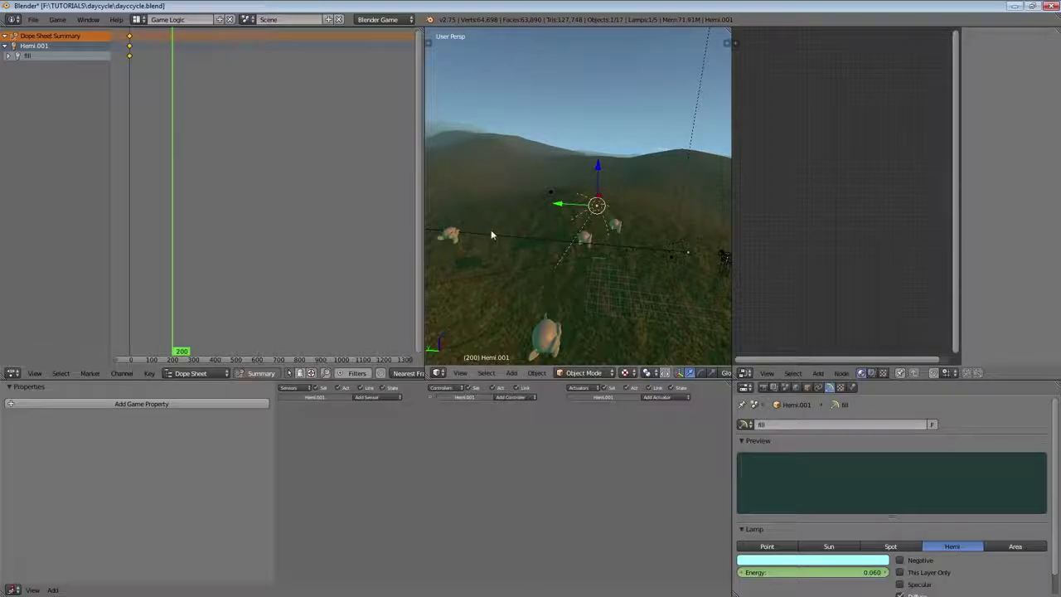
{"action": "left_click", "coordinate": [843, 571]}
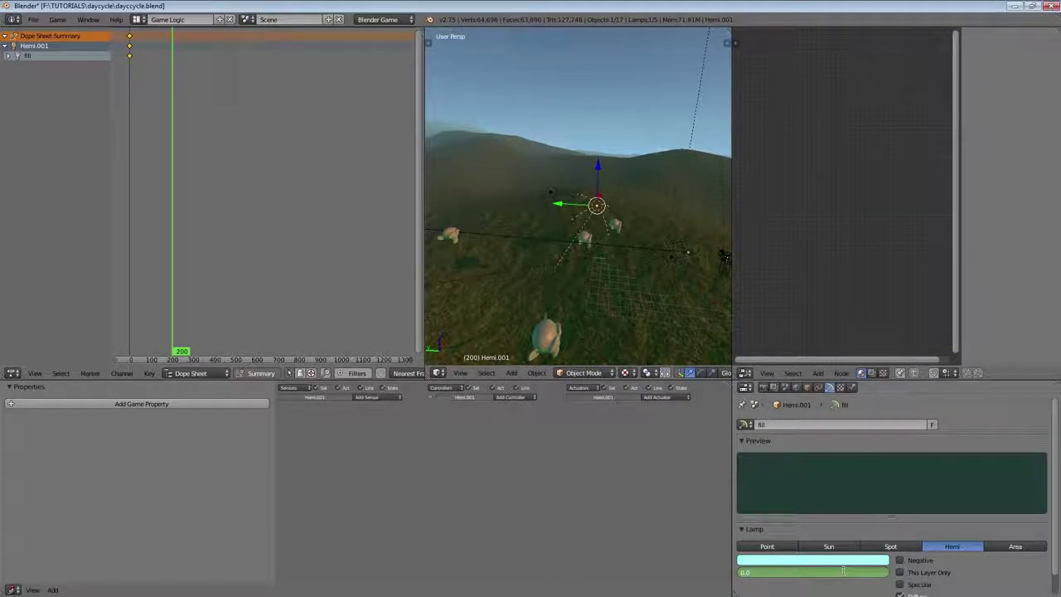
{"action": "type", "text": "2"}
{"action": "key", "text": "Return"}
{"action": "key", "text": "i"}
{"action": "scroll", "coordinate": [199, 155], "scroll_direction": "up", "scroll_amount": 2}
Select the Sun lamp and jump to its keyframe at frame 350.
{"action": "left_click_drag", "start_coordinate": [198, 158], "coordinate": [208, 160]}
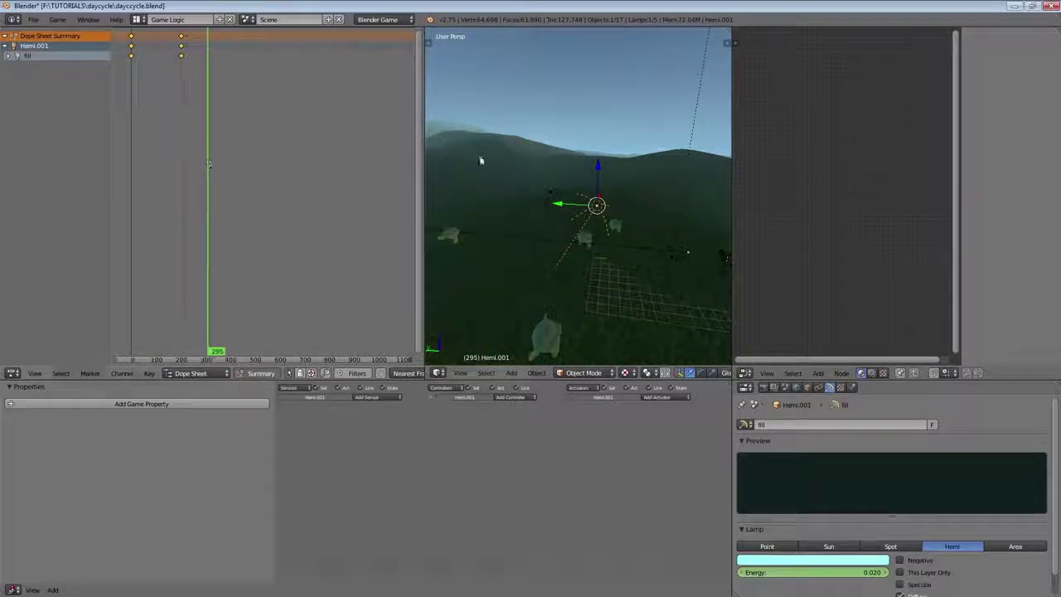
{"action": "scroll", "coordinate": [482, 161], "scroll_direction": "down", "scroll_amount": 8}
{"action": "right_click", "coordinate": [472, 155]}
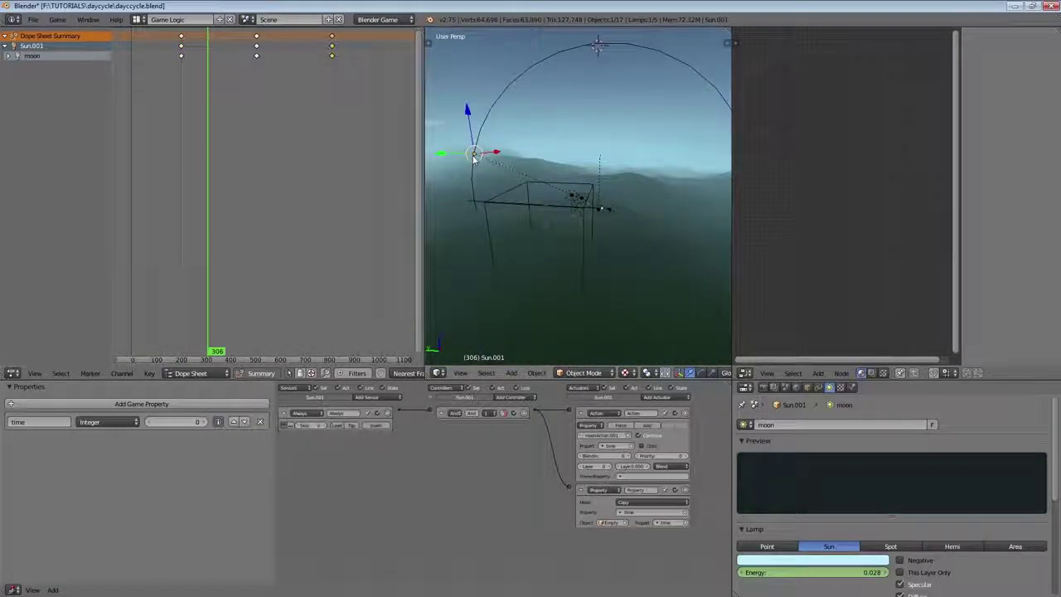
{"action": "middle_click_drag", "start_coordinate": [585, 209], "coordinate": [619, 217]}
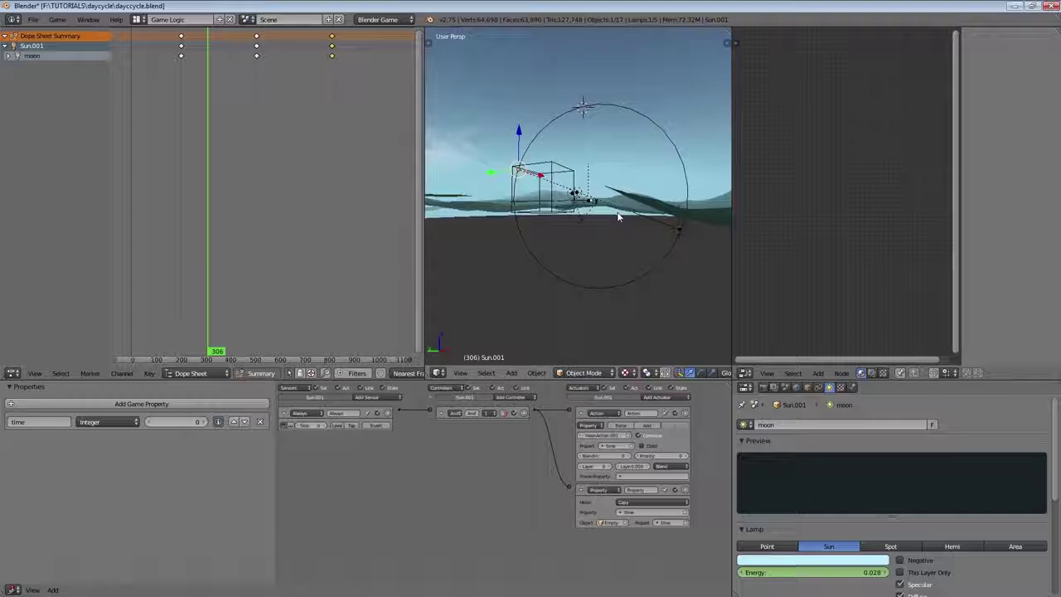
{"action": "right_click", "coordinate": [676, 227]}
{"action": "key", "text": "Up"}
{"action": "scroll", "coordinate": [546, 211], "scroll_direction": "up", "scroll_amount": 5}
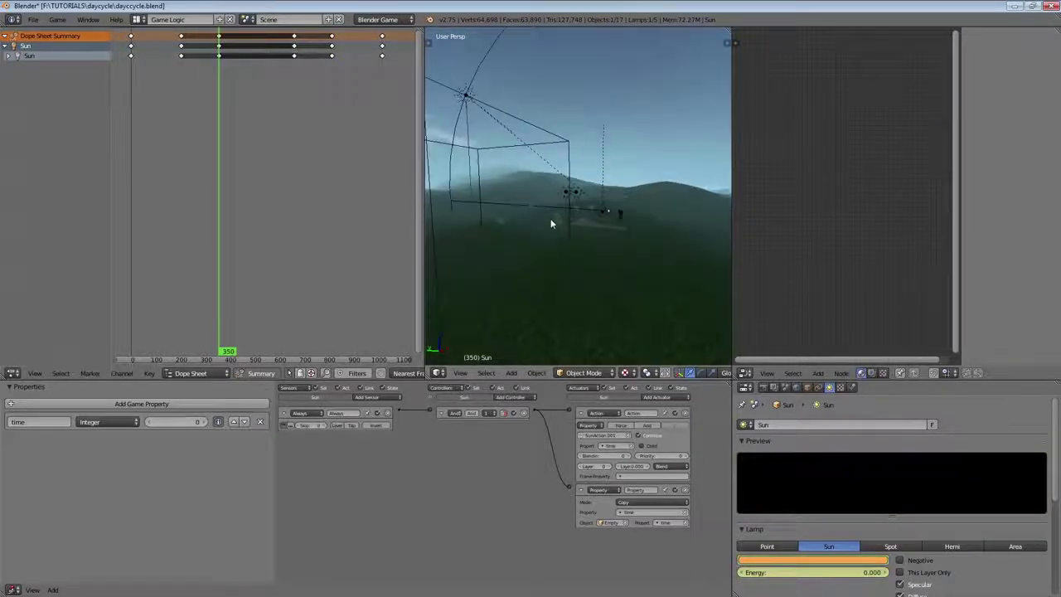
Select the fill lamp, set its energy to 0 at frame 350 and keyframe it.
{"action": "scroll", "coordinate": [553, 222], "scroll_direction": "up", "scroll_amount": 3}
{"action": "right_click", "coordinate": [564, 192]}
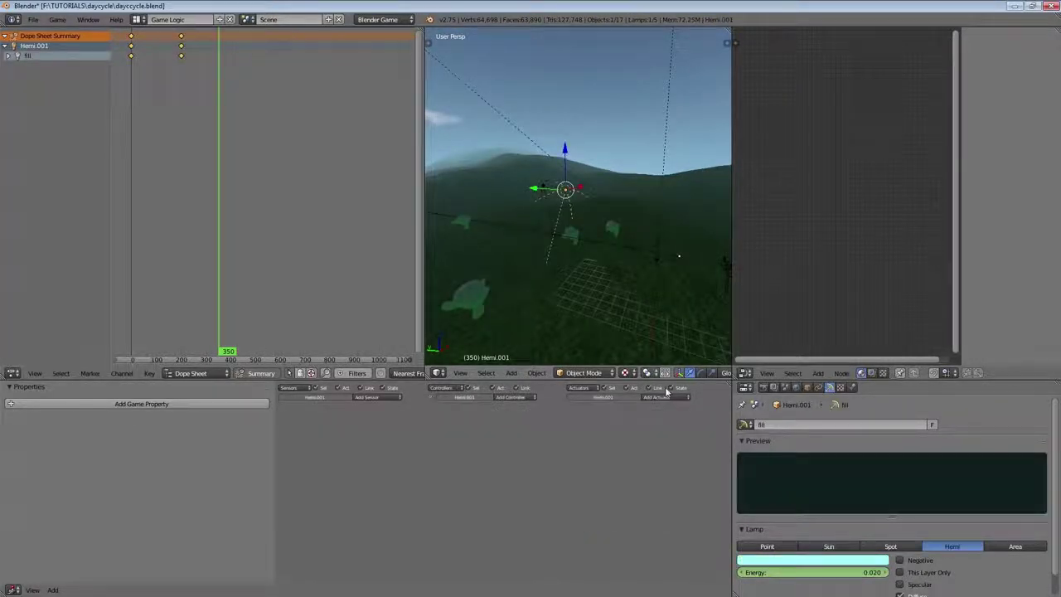
{"action": "left_click", "coordinate": [853, 572]}
{"action": "type", "text": "0"}
{"action": "key", "text": "Return"}
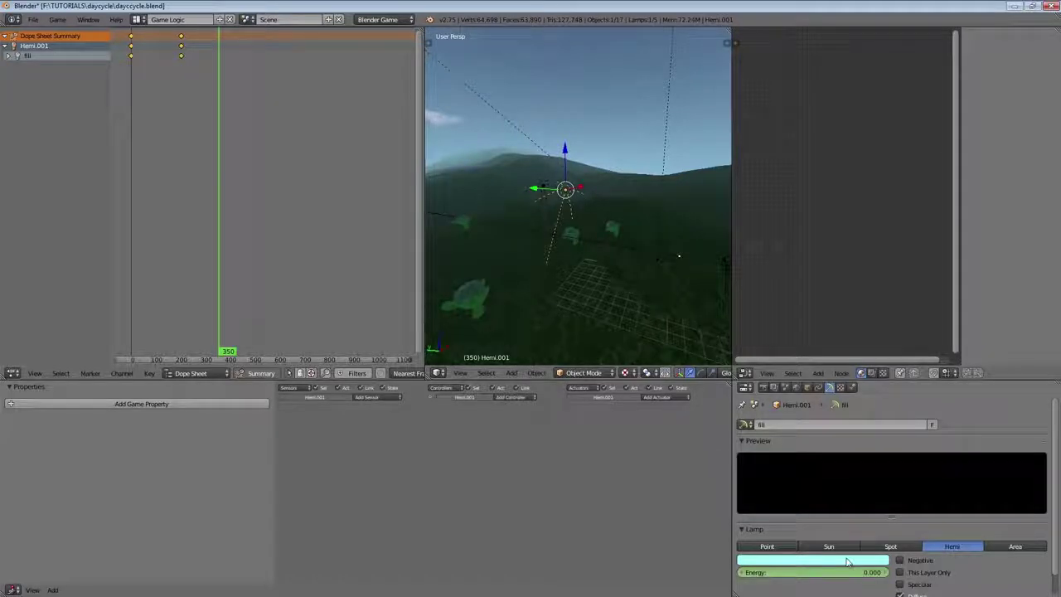
{"action": "key", "text": "i"}
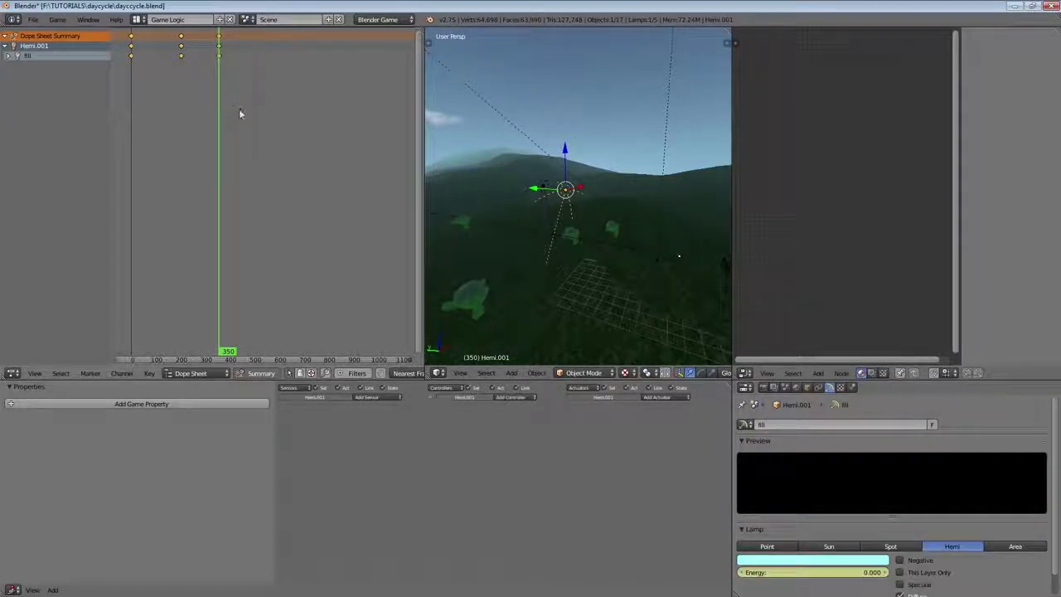
Select the Sun lamp again and jump to its following keyframe at frame 650.
{"action": "middle_click_drag", "start_coordinate": [319, 157], "coordinate": [300, 158]}
{"action": "scroll", "coordinate": [540, 180], "scroll_direction": "down", "scroll_amount": 5}
{"action": "middle_click_drag", "start_coordinate": [540, 180], "coordinate": [646, 287]}
{"action": "scroll", "coordinate": [647, 283], "scroll_direction": "down", "scroll_amount": 1}
{"action": "right_click", "coordinate": [682, 261]}
{"action": "key", "text": "Up"}
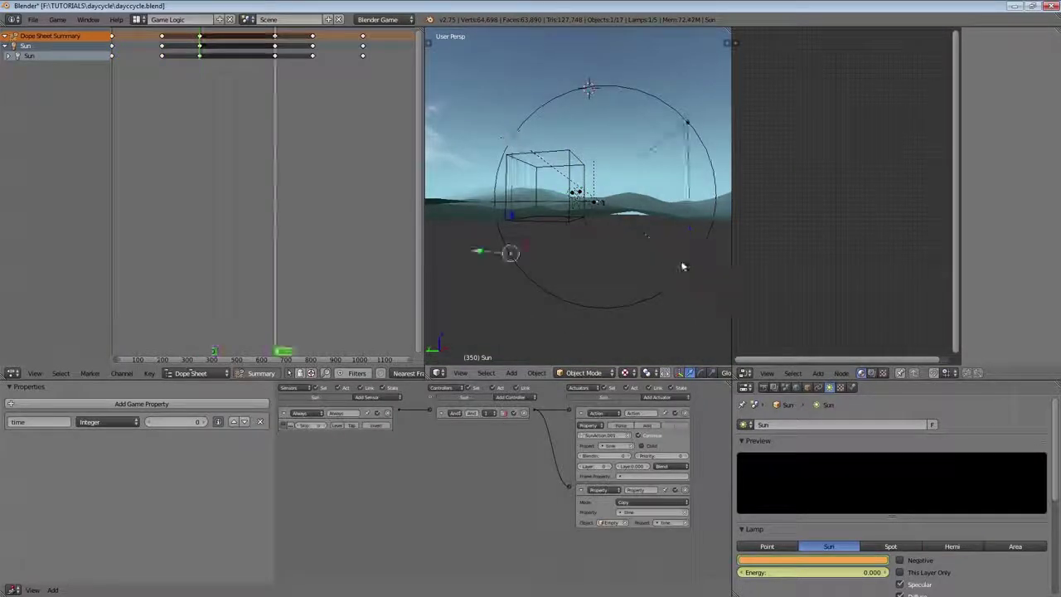
{"action": "scroll", "coordinate": [572, 278], "scroll_direction": "up", "scroll_amount": 6}
{"action": "scroll", "coordinate": [569, 284], "scroll_direction": "up", "scroll_amount": 3}
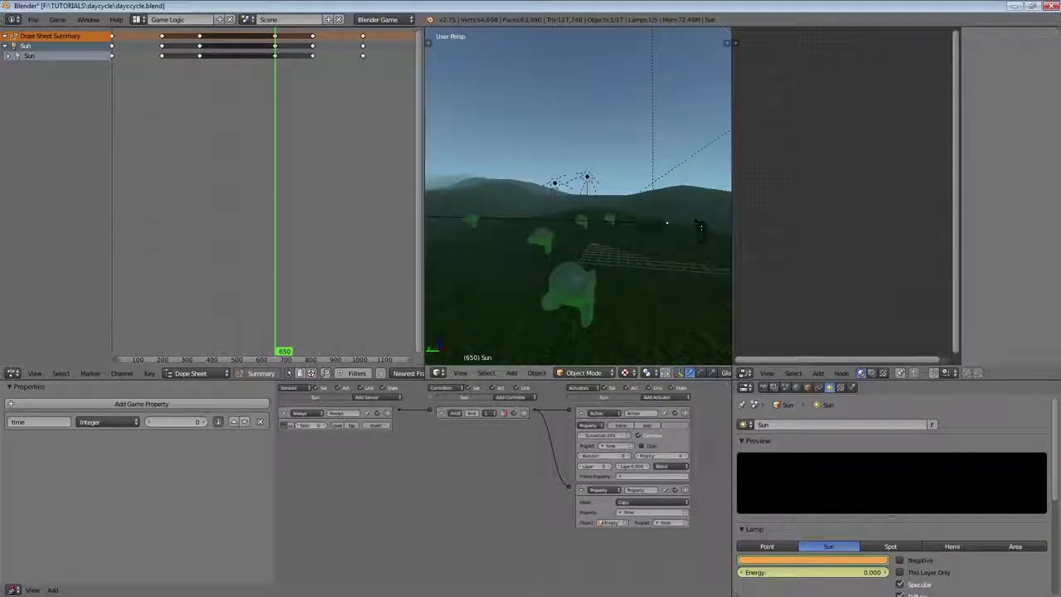
Reselect the fill lamp and duplicate its zero-energy keyframe from frame 350 to frame 650.
{"action": "right_click", "coordinate": [587, 177]}
{"action": "right_click", "coordinate": [549, 178]}
{"action": "middle_click_drag", "start_coordinate": [311, 86], "coordinate": [355, 92]}
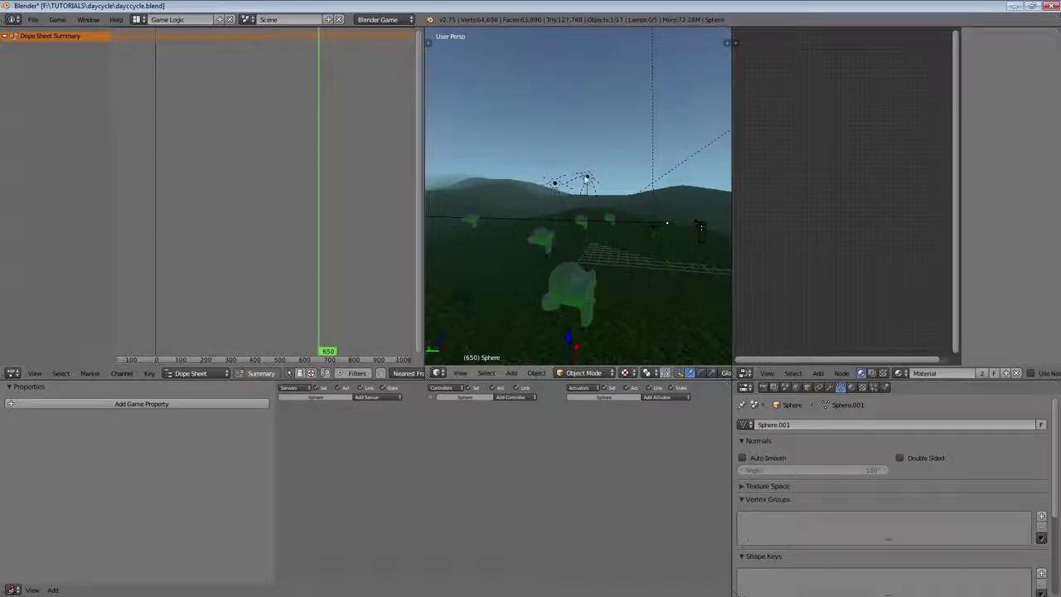
{"action": "right_click", "coordinate": [586, 179]}
{"action": "key", "text": "b"}
{"action": "left_click_drag", "start_coordinate": [269, 83], "coordinate": [274, 86]}
{"action": "key", "text": "shift+d"}
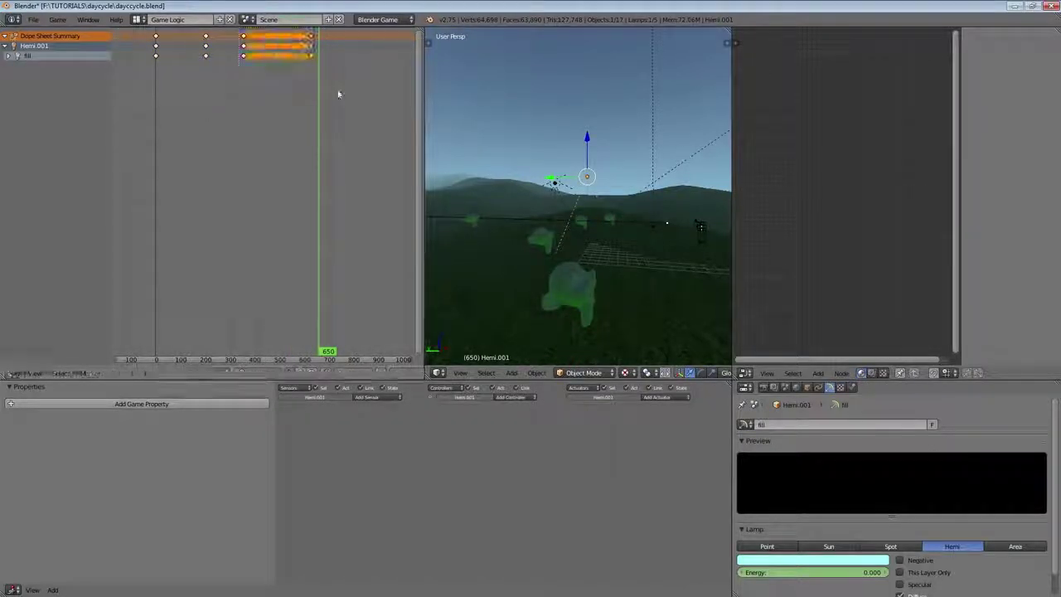
{"action": "left_click", "coordinate": [345, 92]}
{"action": "scroll", "coordinate": [345, 94], "scroll_direction": "up", "scroll_amount": 8}
{"action": "middle_click_drag", "start_coordinate": [350, 96], "coordinate": [305, 26]}
{"action": "key", "text": "g"}
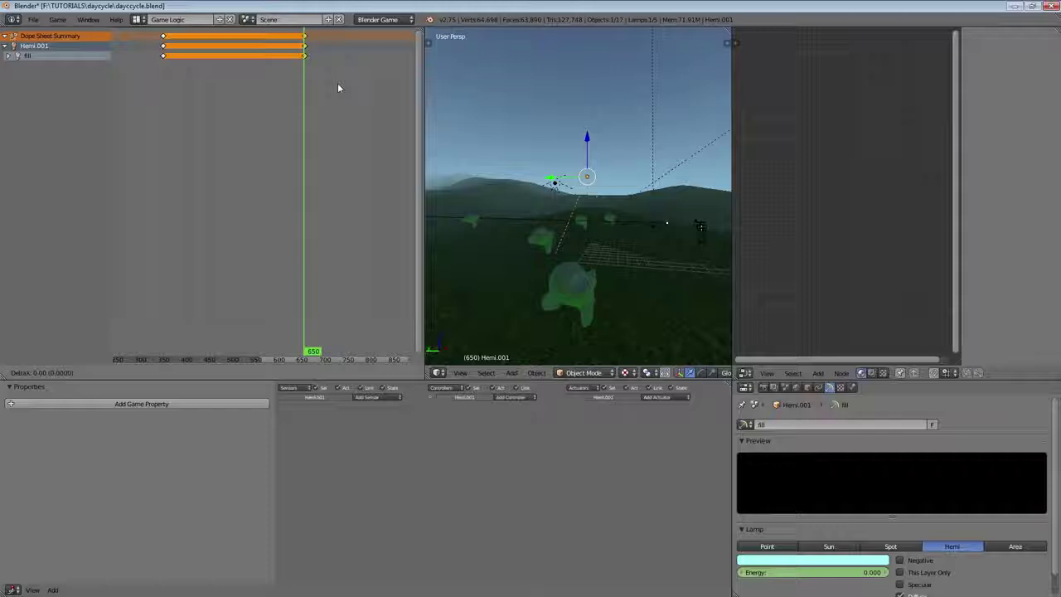
{"action": "left_click", "coordinate": [336, 89]}
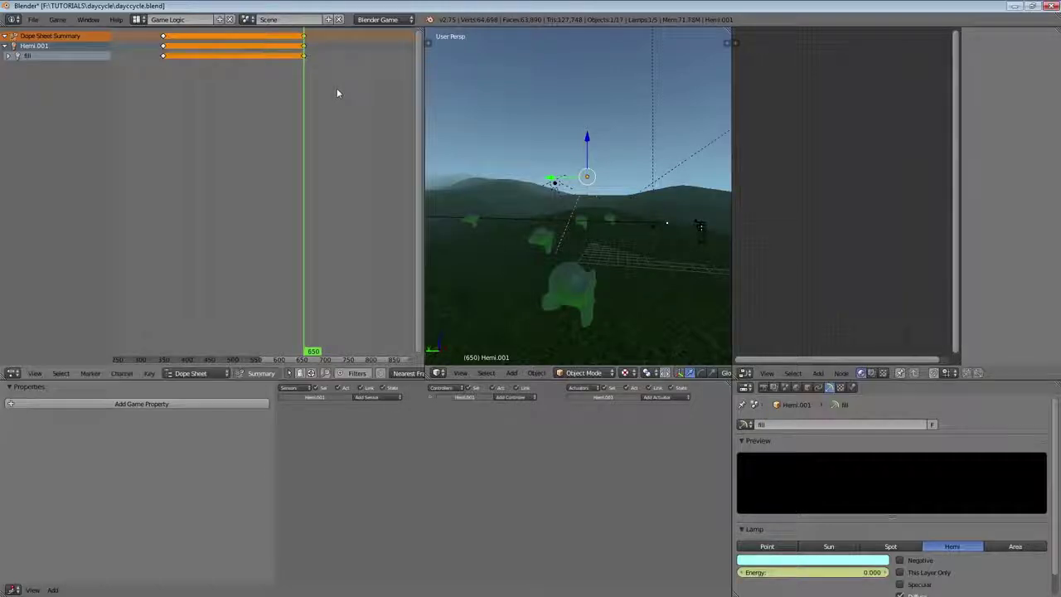
Jump to the moon lamp's keyframe at frame 800 and check the Sun lamp's keyframes there.
{"action": "scroll", "coordinate": [598, 133], "scroll_direction": "down", "scroll_amount": 8}
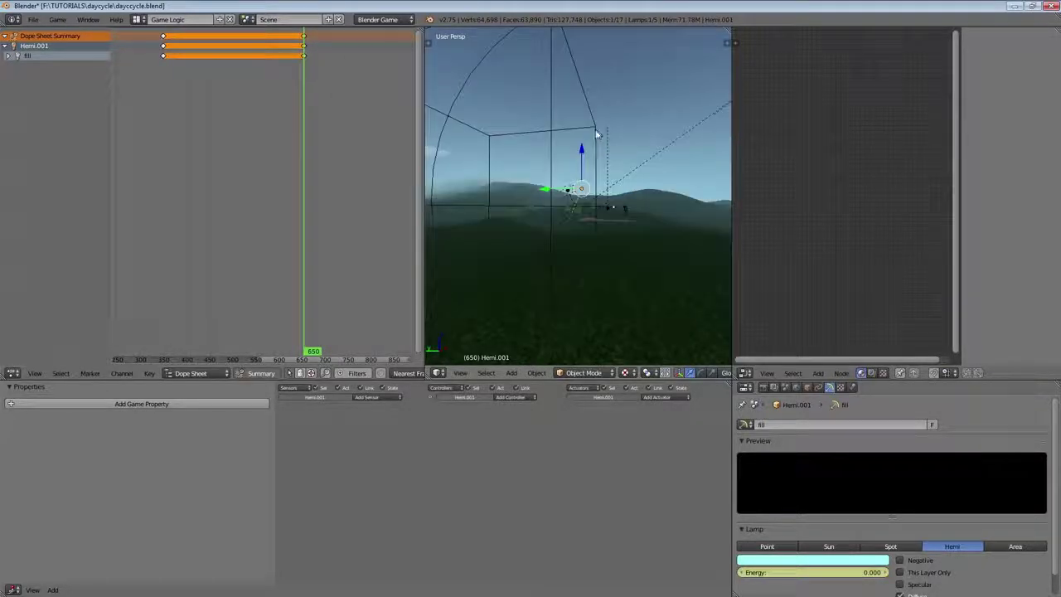
{"action": "right_click", "coordinate": [649, 151]}
{"action": "right_click", "coordinate": [649, 151]}
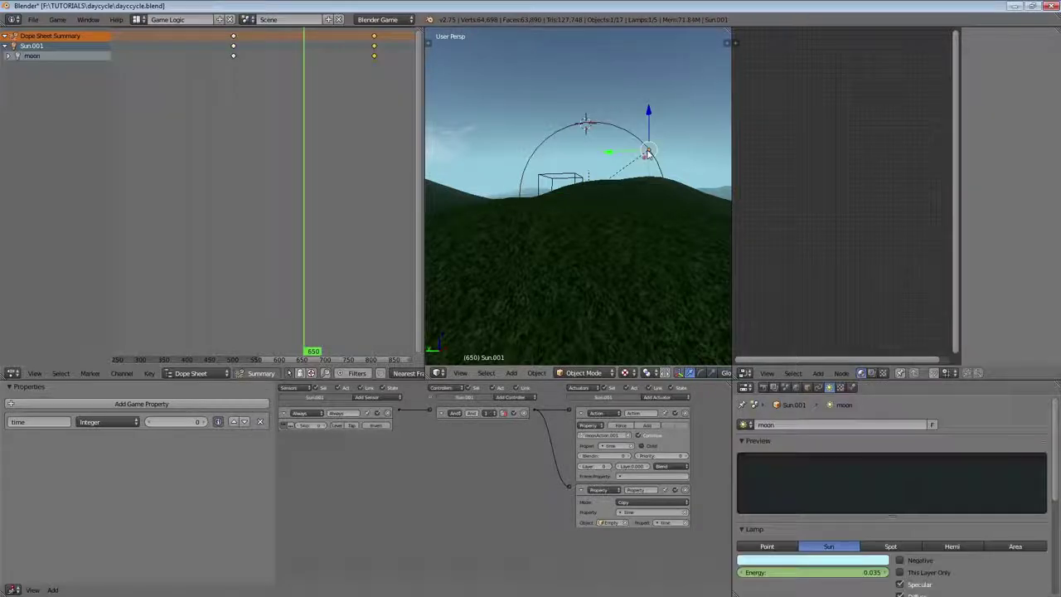
{"action": "key", "text": "Up"}
{"action": "middle_click_drag", "start_coordinate": [631, 174], "coordinate": [628, 197]}
{"action": "scroll", "coordinate": [539, 184], "scroll_direction": "up", "scroll_amount": 2}
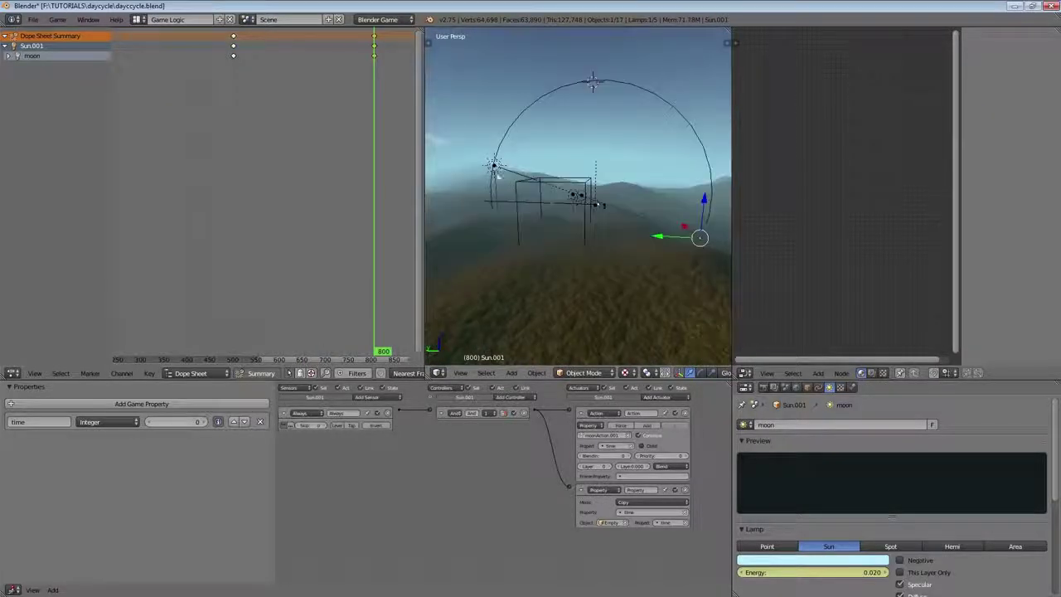
{"action": "right_click", "coordinate": [490, 166]}
{"action": "scroll", "coordinate": [487, 166], "scroll_direction": "up", "scroll_amount": 4}
{"action": "scroll", "coordinate": [549, 214], "scroll_direction": "up", "scroll_amount": 4}
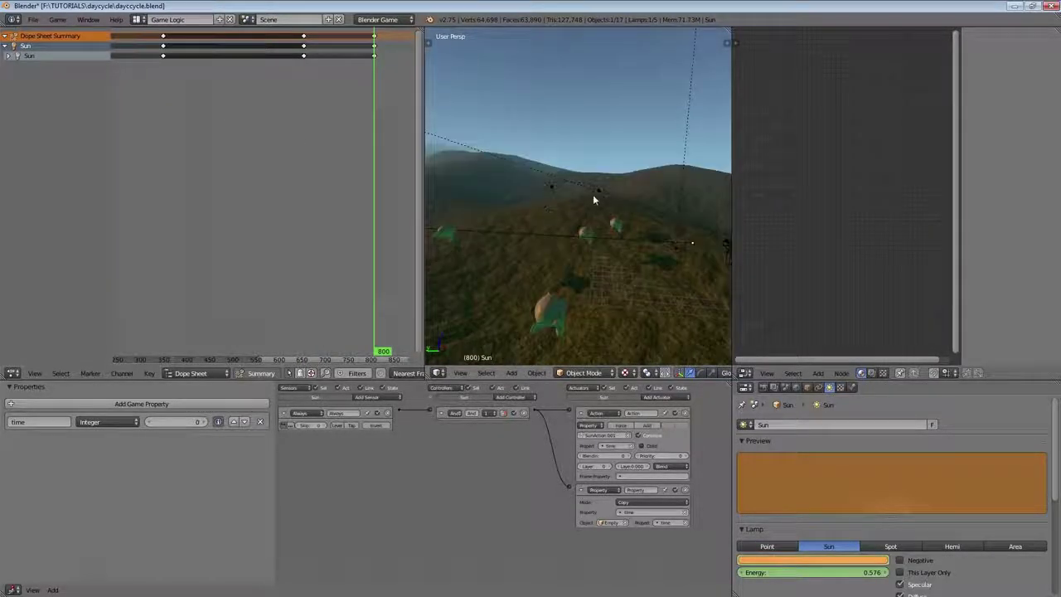
Select the fill lamp and duplicate its frame 200 keyframe to frame 800.
{"action": "right_click", "coordinate": [593, 198]}
{"action": "scroll", "coordinate": [240, 113], "scroll_direction": "down", "scroll_amount": 8}
{"action": "key", "text": "a"}
{"action": "key", "text": "b"}
{"action": "key", "text": "shift+d"}
{"action": "left_click", "coordinate": [341, 108]}
{"action": "scroll", "coordinate": [332, 110], "scroll_direction": "up", "scroll_amount": 10}
{"action": "key", "text": "g"}
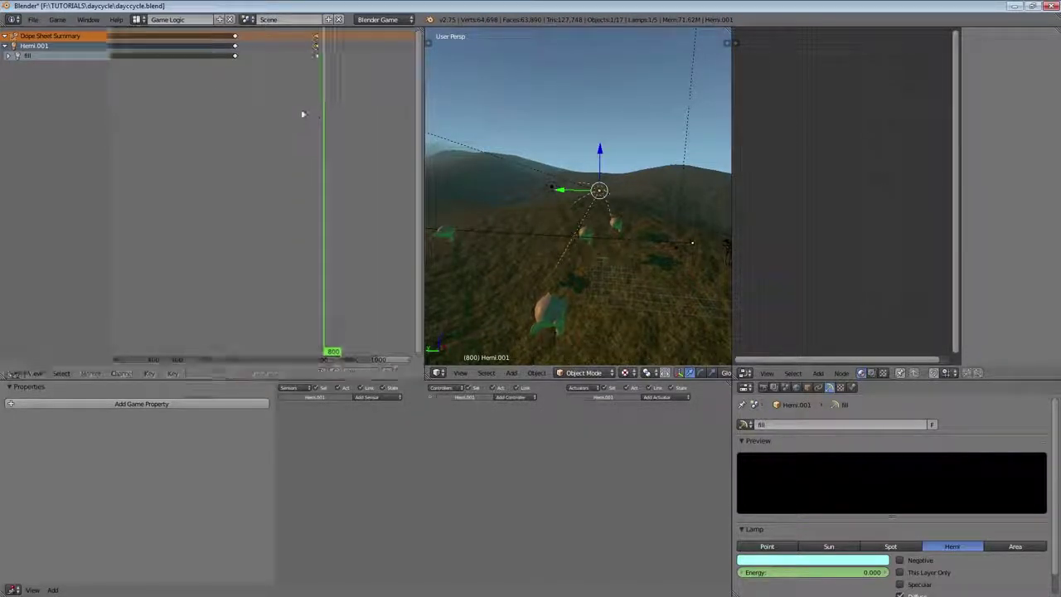
{"action": "left_click", "coordinate": [304, 116]}
{"action": "scroll", "coordinate": [331, 108], "scroll_direction": "up", "scroll_amount": 4}
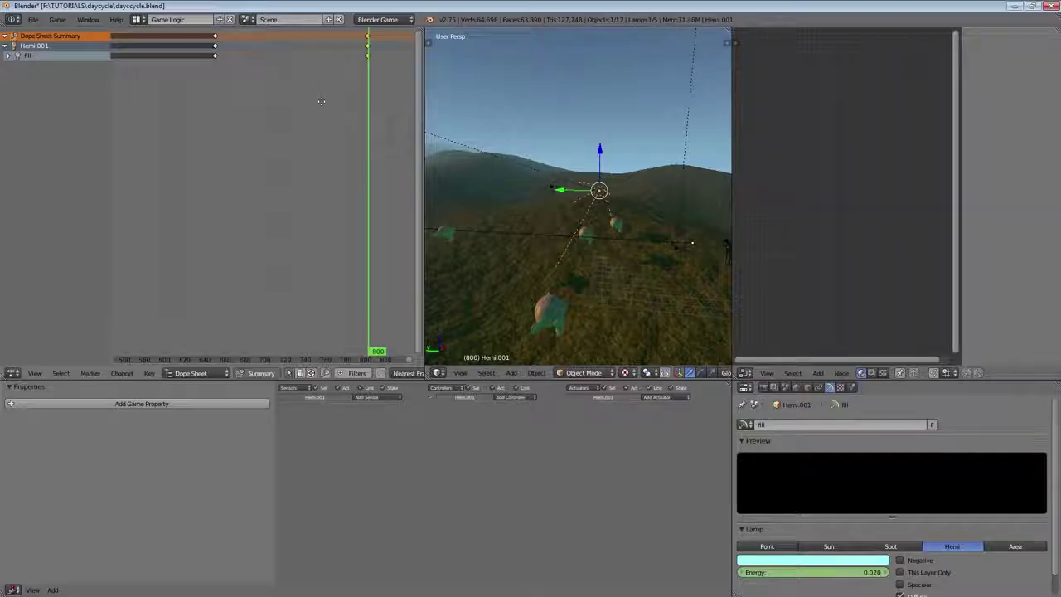
{"action": "scroll", "coordinate": [308, 132], "scroll_direction": "down", "scroll_amount": 8}
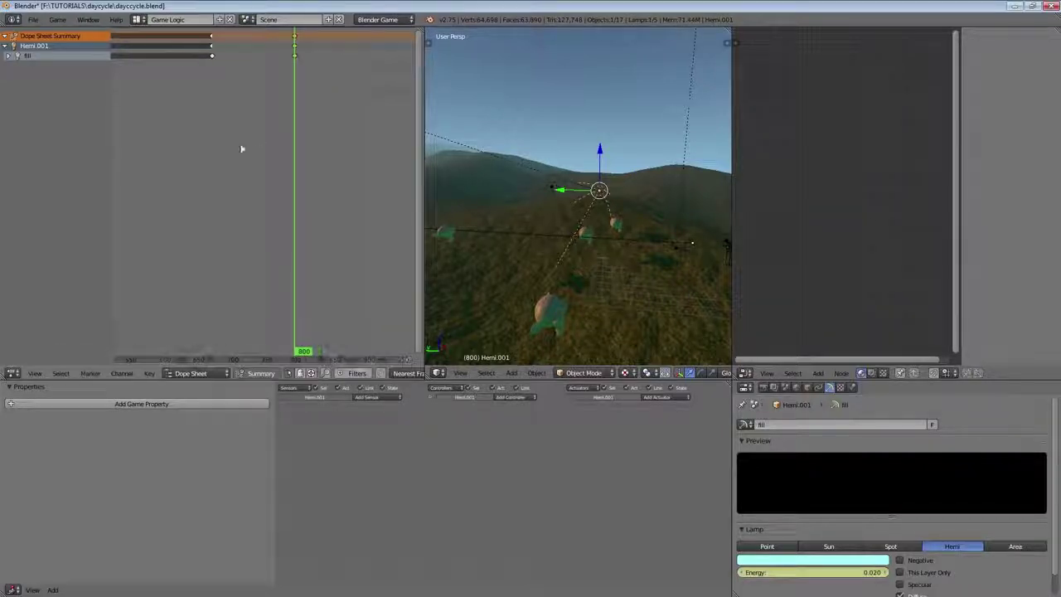
Duplicate the fill lamp's first keyframe to frame 1000 to close the cycle.
{"action": "key", "text": "shift+d"}
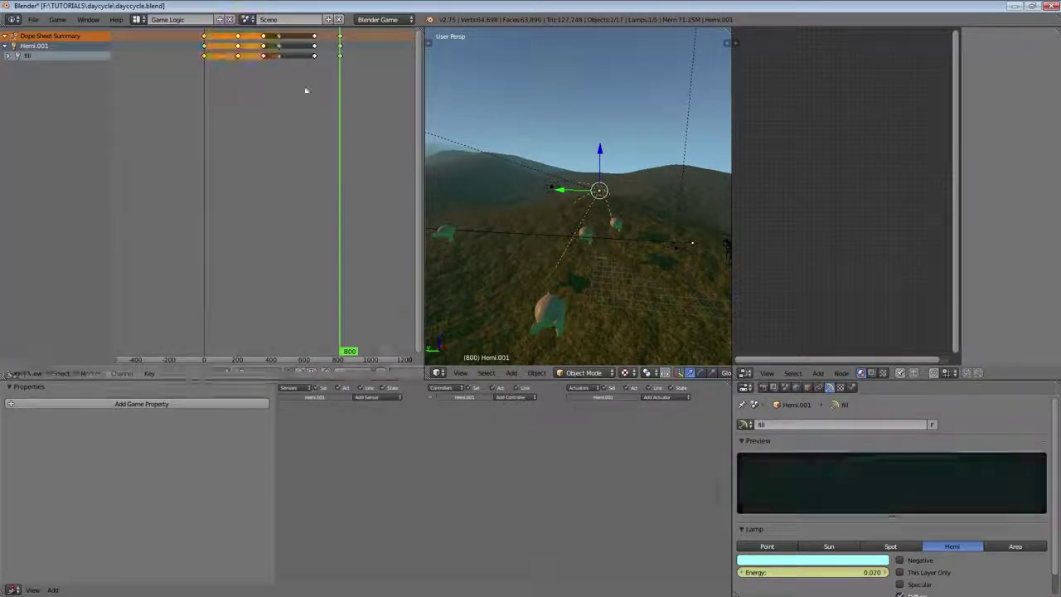
{"action": "left_click", "coordinate": [378, 104]}
{"action": "middle_click_drag", "start_coordinate": [378, 105], "coordinate": [261, 135]}
{"action": "scroll", "coordinate": [252, 140], "scroll_direction": "up", "scroll_amount": 5}
{"action": "scroll", "coordinate": [251, 135], "scroll_direction": "up", "scroll_amount": 10}
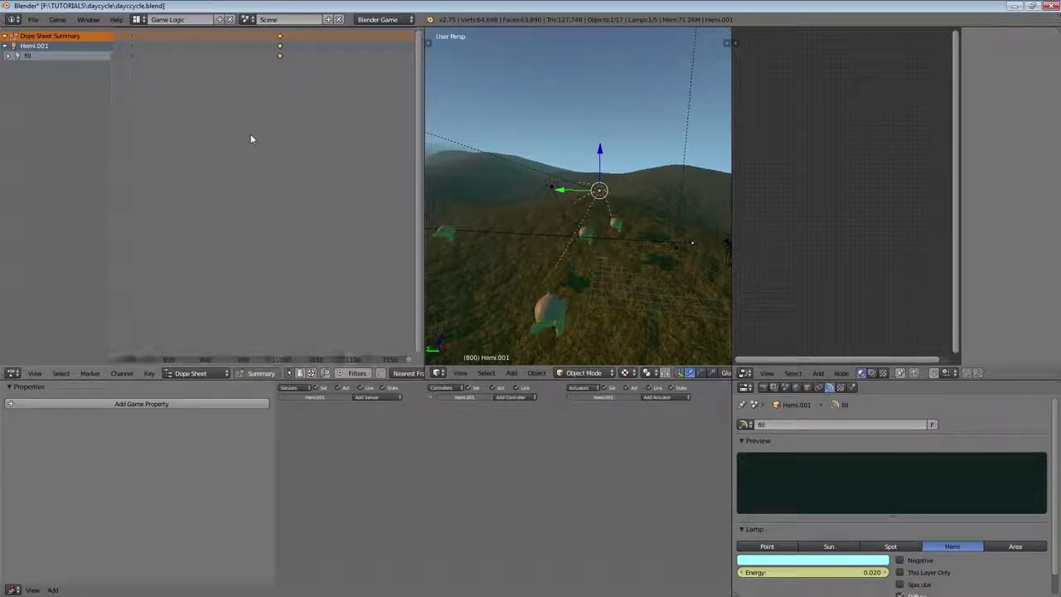
{"action": "key", "text": "g"}
{"action": "left_click", "coordinate": [293, 116]}
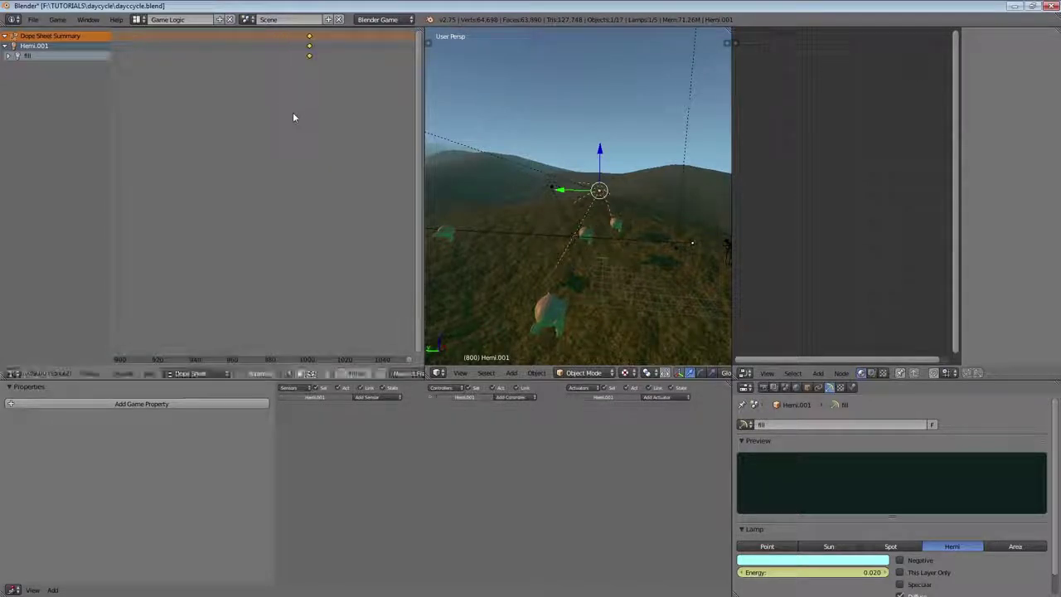
Select the Hemi lamp and assign the fillAction.001 action to its Action actuator.
{"action": "middle_click_drag", "start_coordinate": [611, 237], "coordinate": [533, 183]}
{"action": "right_click", "coordinate": [522, 185]}
{"action": "right_click", "coordinate": [523, 178]}
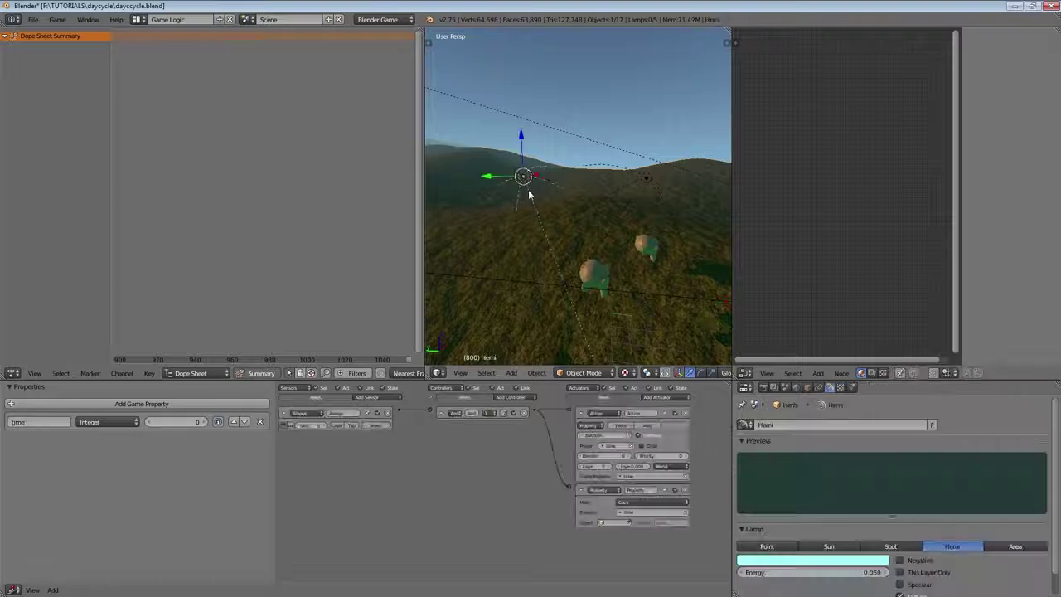
{"action": "right_click", "coordinate": [647, 179]}
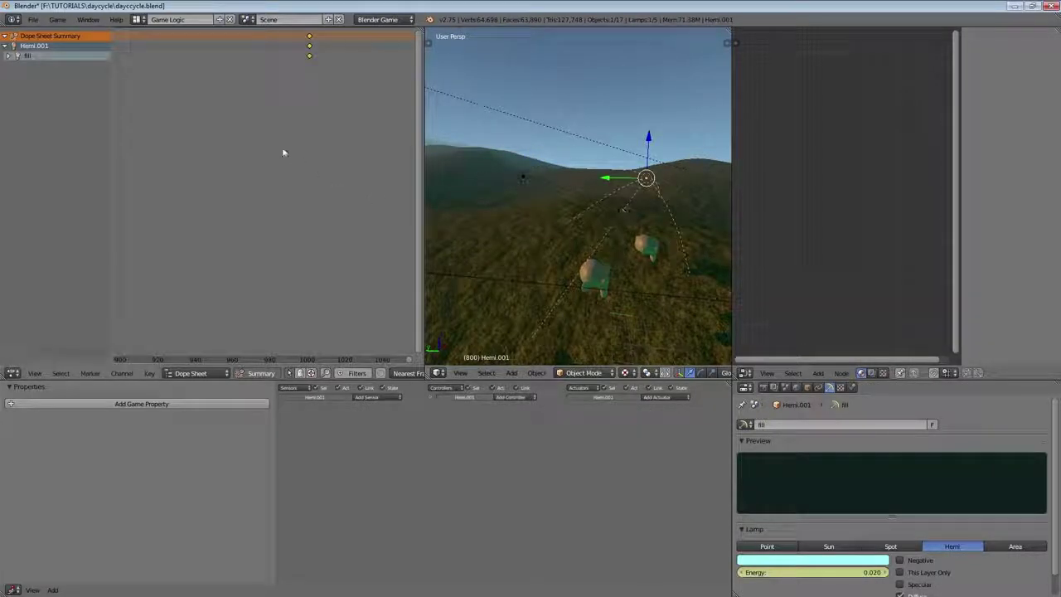
{"action": "scroll", "coordinate": [283, 154], "scroll_direction": "down", "scroll_amount": 2}
{"action": "middle_click_drag", "start_coordinate": [522, 221], "coordinate": [539, 218]}
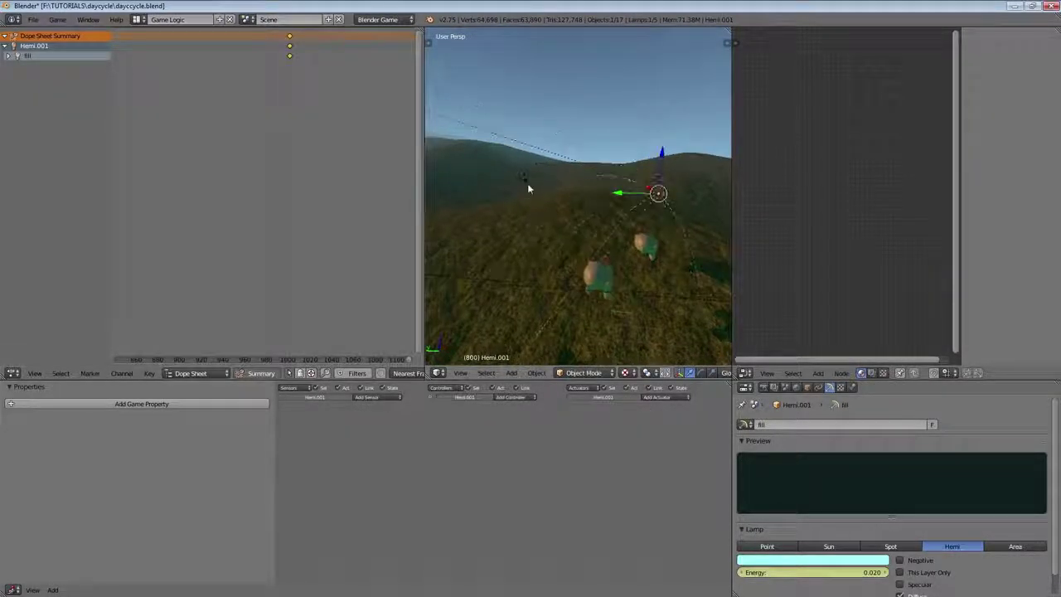
{"action": "right_click", "coordinate": [527, 183]}
{"action": "left_click", "coordinate": [583, 435]}
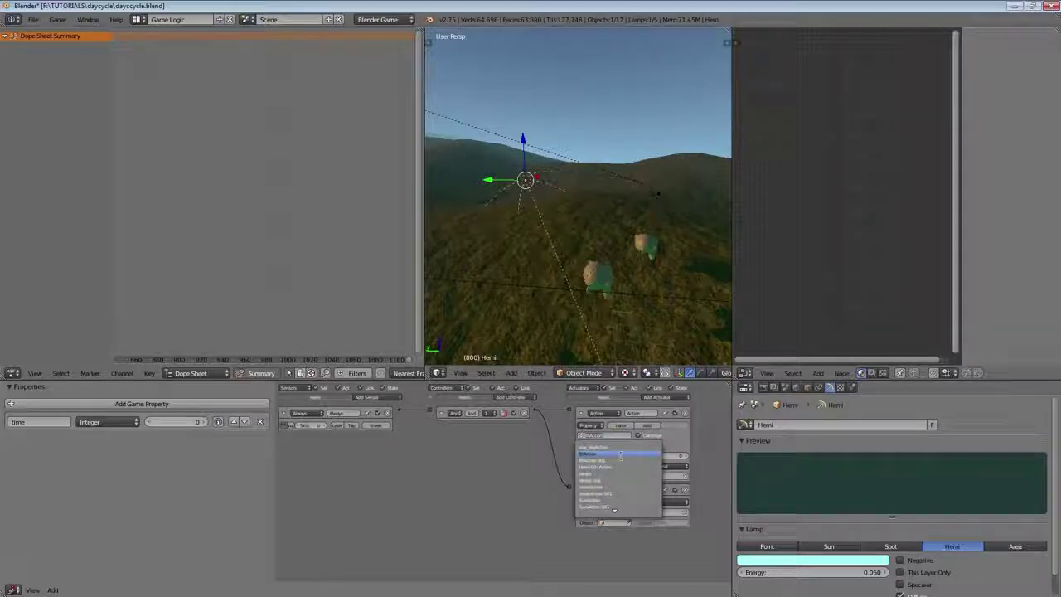
{"action": "left_click", "coordinate": [620, 460]}
Copy the Hemi lamp's logic bricks and its time game property to the fill lamp.
{"action": "middle_click_drag", "start_coordinate": [620, 218], "coordinate": [627, 204]}
{"action": "right_click", "coordinate": [628, 200]}
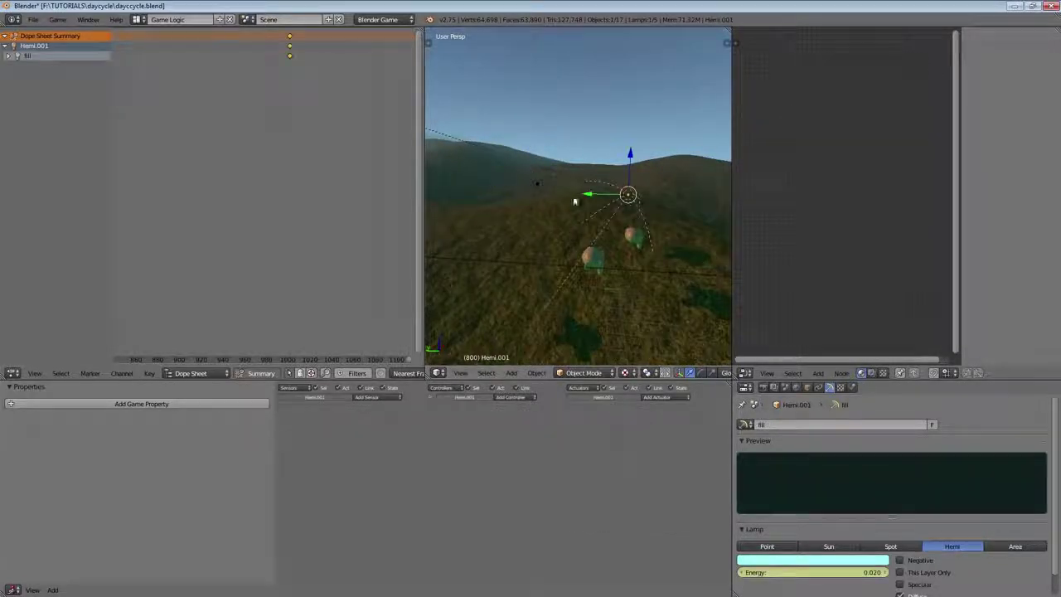
{"action": "right_click", "coordinate": [539, 182], "text": "shift"}
{"action": "key", "text": "space"}
{"action": "key", "text": "Return"}
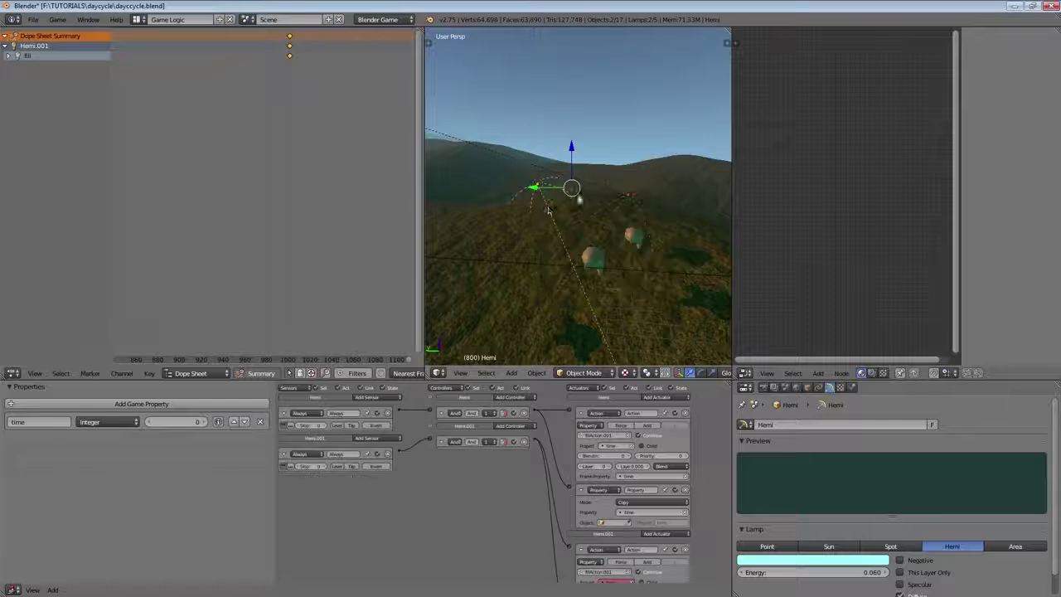
{"action": "key", "text": "space"}
{"action": "type", "text": "copy g"}
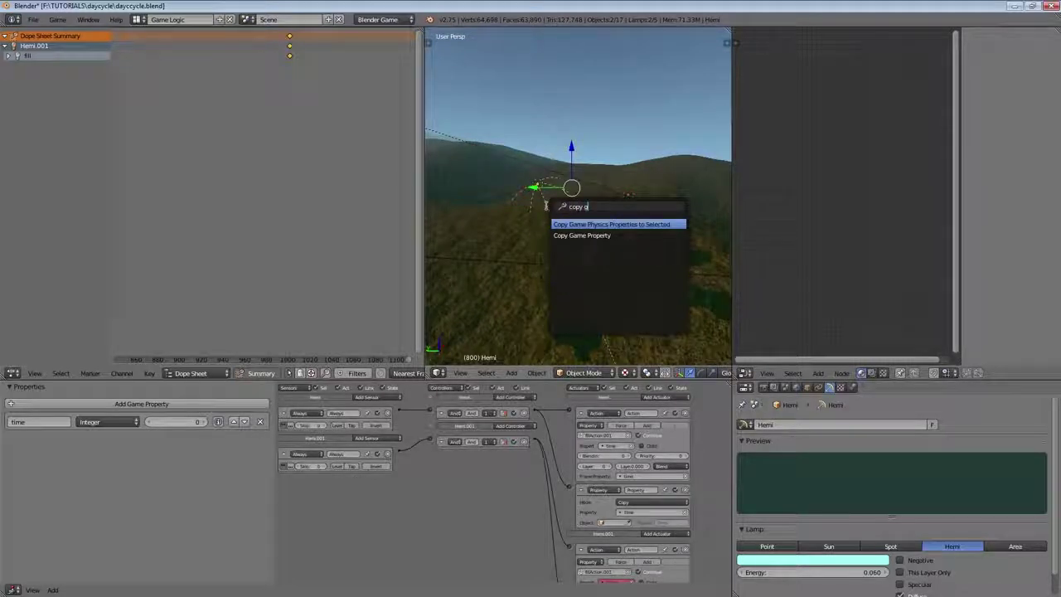
{"action": "key", "text": "Return"}
Reselect the fill lamp and check its copied logic bricks, time property and full keyframe range.
{"action": "right_click", "coordinate": [625, 202]}
{"action": "middle_click_drag", "start_coordinate": [626, 201], "coordinate": [492, 172]}
{"action": "scroll", "coordinate": [634, 212], "scroll_direction": "down", "scroll_amount": 3}
{"action": "right_click", "coordinate": [643, 249]}
{"action": "key", "text": "Home"}
{"action": "right_click", "coordinate": [505, 145]}
{"action": "scroll", "coordinate": [311, 155], "scroll_direction": "down", "scroll_amount": 5}
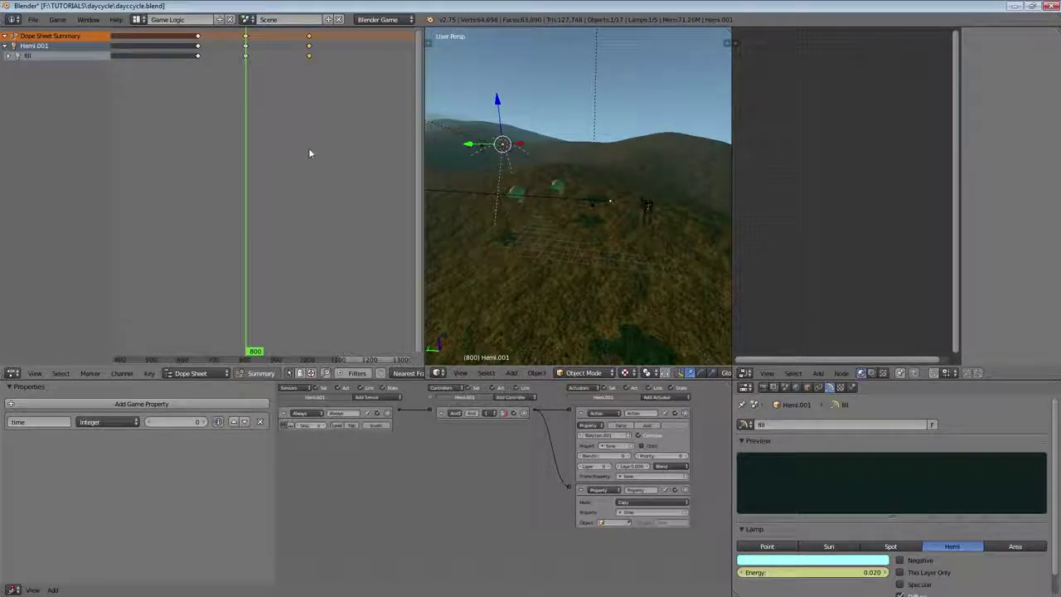
Select the green bounce lamp and keyframe its energy at 0.130 on frame 1 and 0.050 on frame 200.
{"action": "right_click", "coordinate": [595, 214]}
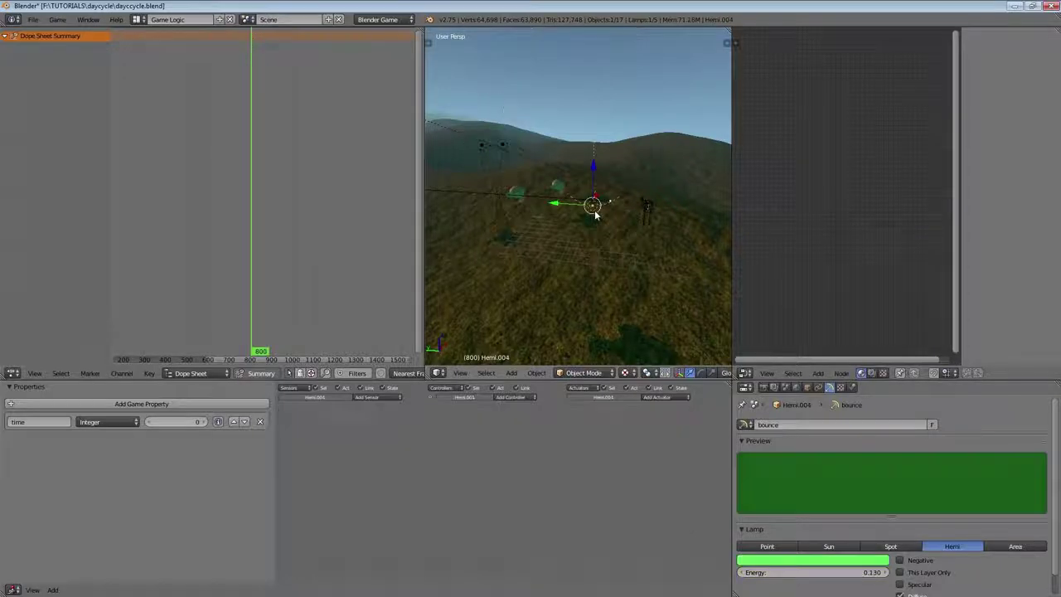
{"action": "middle_click_drag", "start_coordinate": [594, 214], "coordinate": [572, 193]}
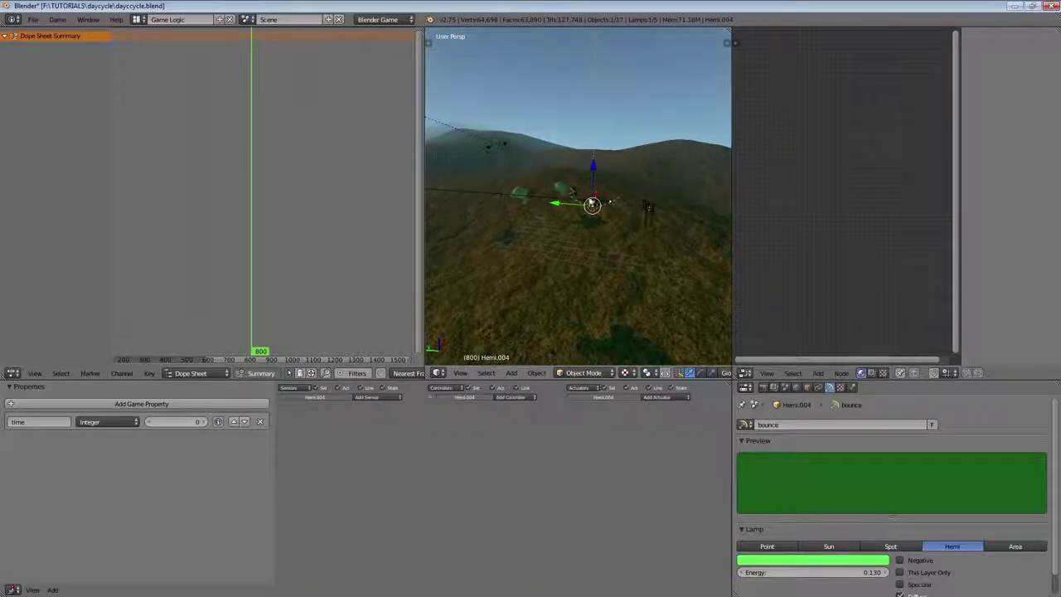
{"action": "scroll", "coordinate": [851, 513], "scroll_direction": "down", "scroll_amount": 1}
{"action": "key", "text": "shift+Left"}
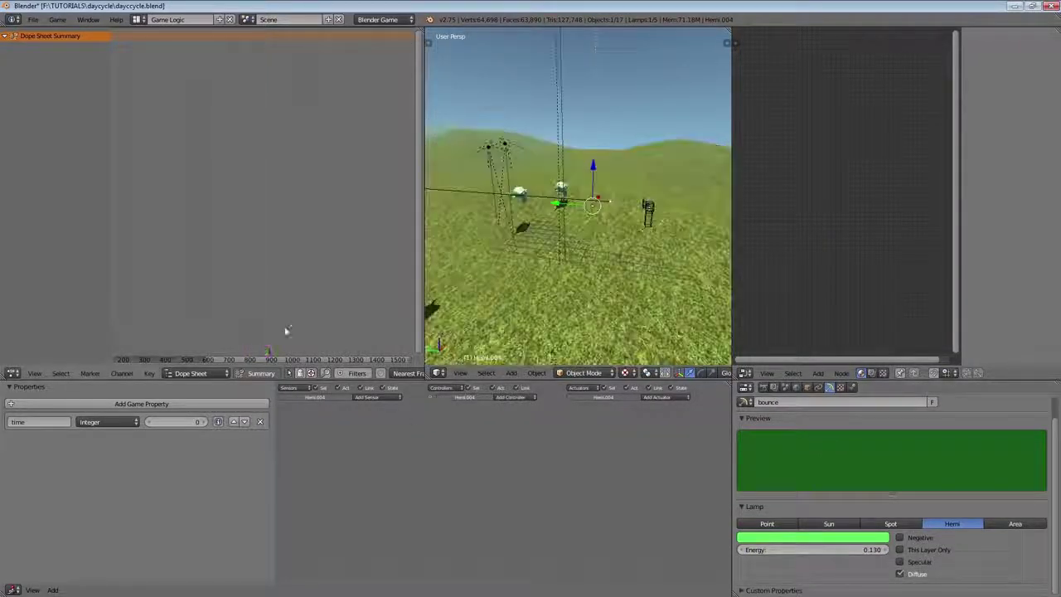
{"action": "middle_click_drag", "start_coordinate": [285, 332], "coordinate": [380, 332]}
{"action": "key", "text": "i"}
{"action": "left_click", "coordinate": [220, 108]}
{"action": "left_click_drag", "start_coordinate": [839, 550], "coordinate": [833, 551]}
{"action": "key", "text": "i"}
Keyframe the bounce lamp's energy at zero on frames 350 and 650.
{"action": "left_click", "coordinate": [283, 69]}
{"action": "left_click_drag", "start_coordinate": [283, 69], "coordinate": [238, 69]}
{"action": "key", "text": "Down"}
{"action": "key", "text": "Up"}
{"action": "key", "text": "shift+Up"}
{"action": "key", "text": "shift+Up"}
{"action": "key", "text": "shift+Up"}
{"action": "key", "text": "shift+Up"}
{"action": "key", "text": "shift+Up"}
{"action": "key", "text": "shift+Up"}
{"action": "key", "text": "shift+Up"}
{"action": "key", "text": "shift+Up"}
{"action": "key", "text": "shift+Up"}
{"action": "key", "text": "shift+Up"}
{"action": "key", "text": "shift+Up"}
{"action": "key", "text": "shift+Up"}
{"action": "key", "text": "shift+Up"}
{"action": "key", "text": "shift+Up"}
{"action": "key", "text": "shift+Up"}
{"action": "left_click_drag", "start_coordinate": [840, 551], "coordinate": [828, 550]}
{"action": "key", "text": "i"}
{"action": "left_click_drag", "start_coordinate": [282, 119], "coordinate": [316, 133]}
{"action": "key", "text": "i"}
Duplicate the bounce lamp's frame 200 keyframe and place the copy at frame 800.
{"action": "right_click", "coordinate": [217, 37]}
{"action": "key", "text": "shift+d"}
{"action": "left_click", "coordinate": [323, 107]}
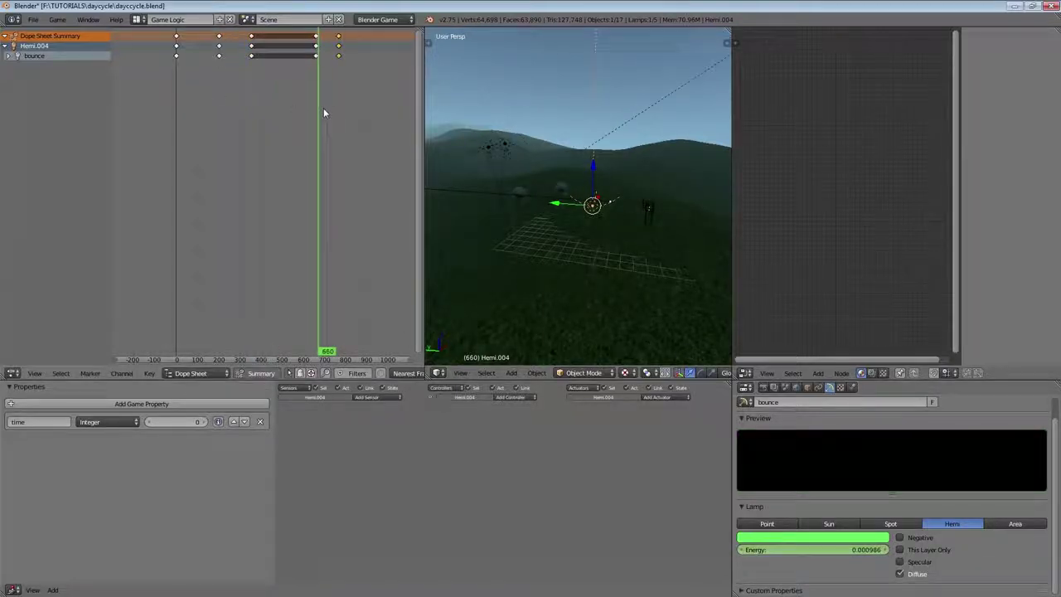
{"action": "key", "text": "Up"}
{"action": "key", "text": "shift+Up"}
{"action": "key", "text": "shift+Up"}
{"action": "key", "text": "shift+Up"}
{"action": "key", "text": "shift+Up"}
{"action": "key", "text": "g"}
{"action": "left_click", "coordinate": [340, 130]}
Copy the fill lamp's logic bricks to the bounce lamp and assign bounceAction to its Action actuator.
{"action": "scroll", "coordinate": [367, 111], "scroll_direction": "up", "scroll_amount": 4}
{"action": "key", "text": "ctrl+Up"}
{"action": "key", "text": "ctrl+Up"}
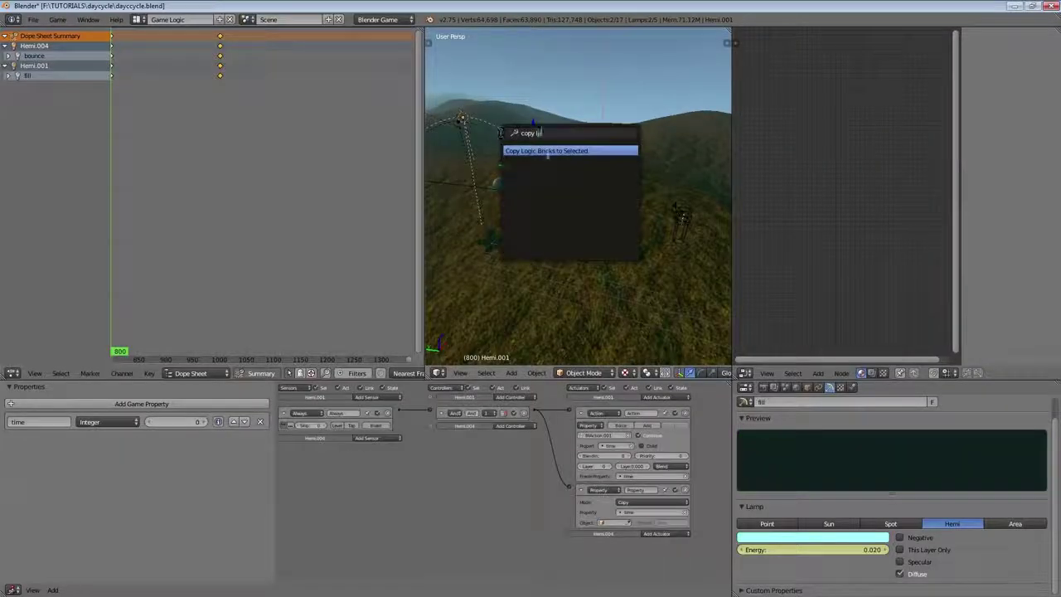
{"action": "left_click", "coordinate": [655, 455]}
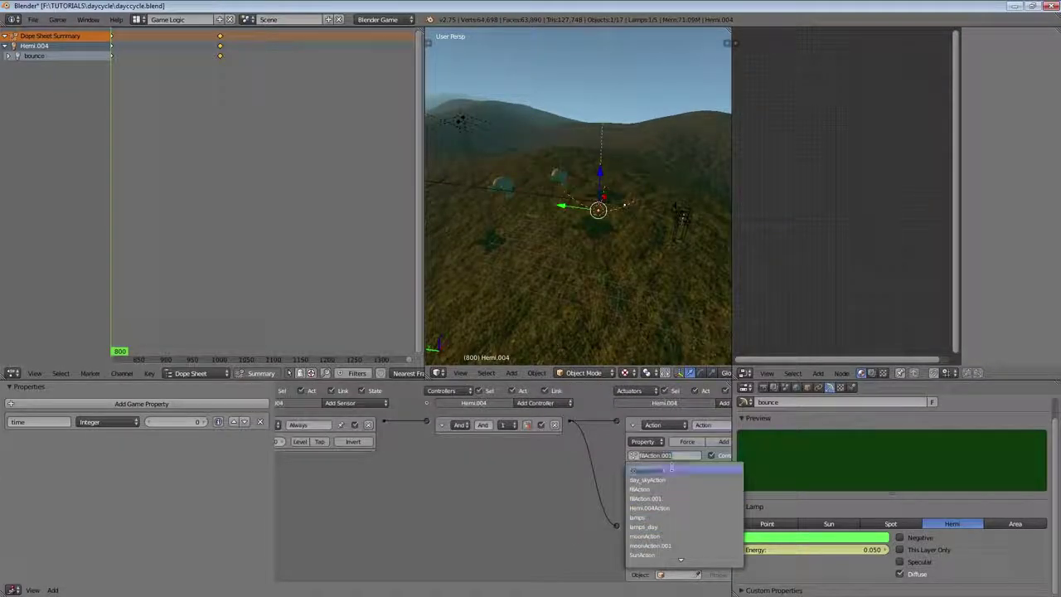
{"action": "left_click", "coordinate": [647, 470]}
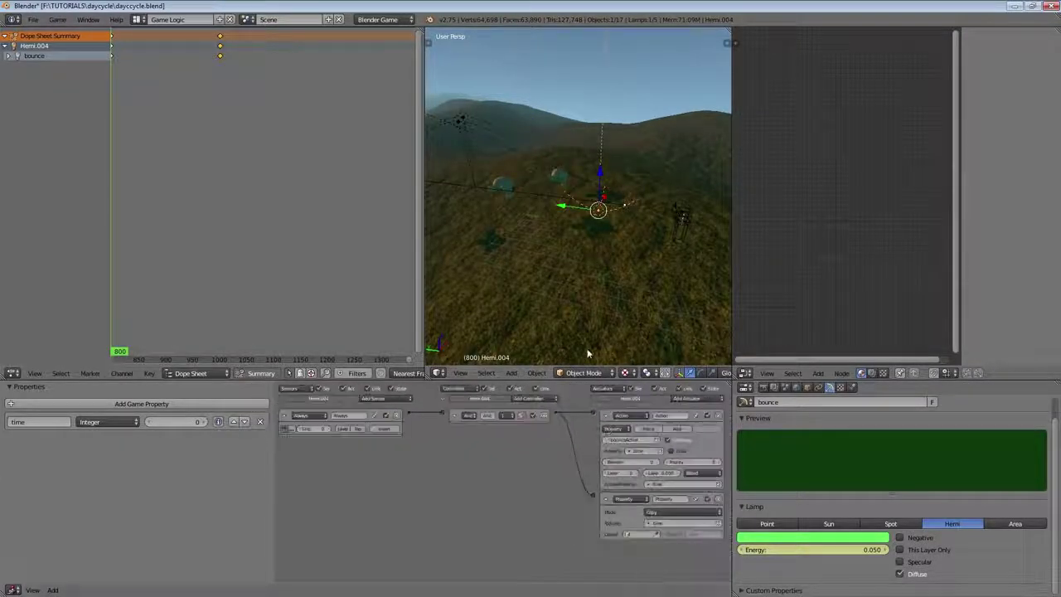
Run the game in a maximized 3D view to test the bounce lamp's animation, and stop it.
{"action": "key", "text": "ctrl+Up"}
{"action": "key", "text": "p"}
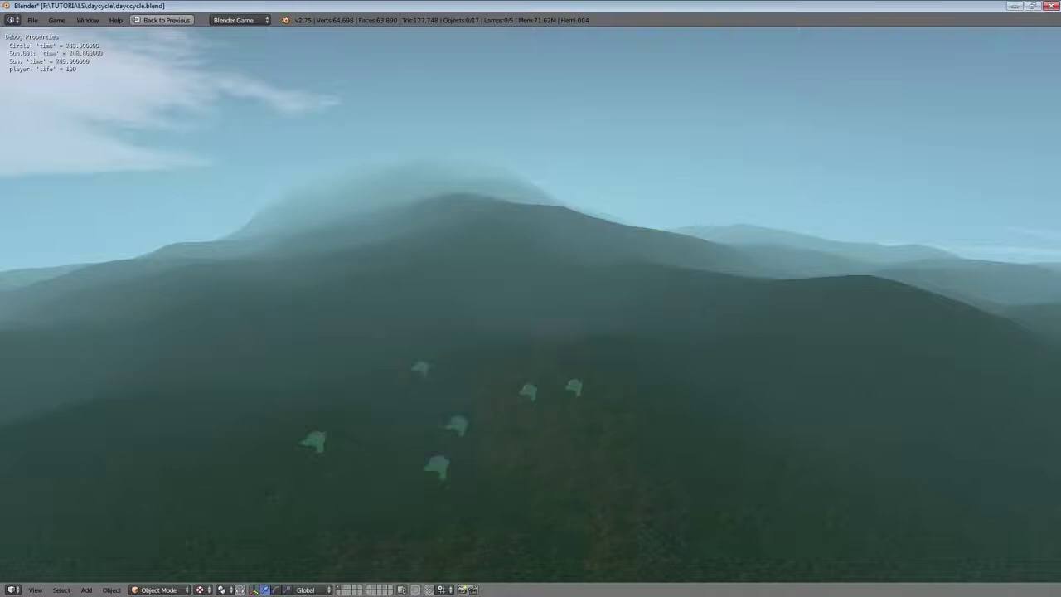
{"action": "key", "text": "Escape"}
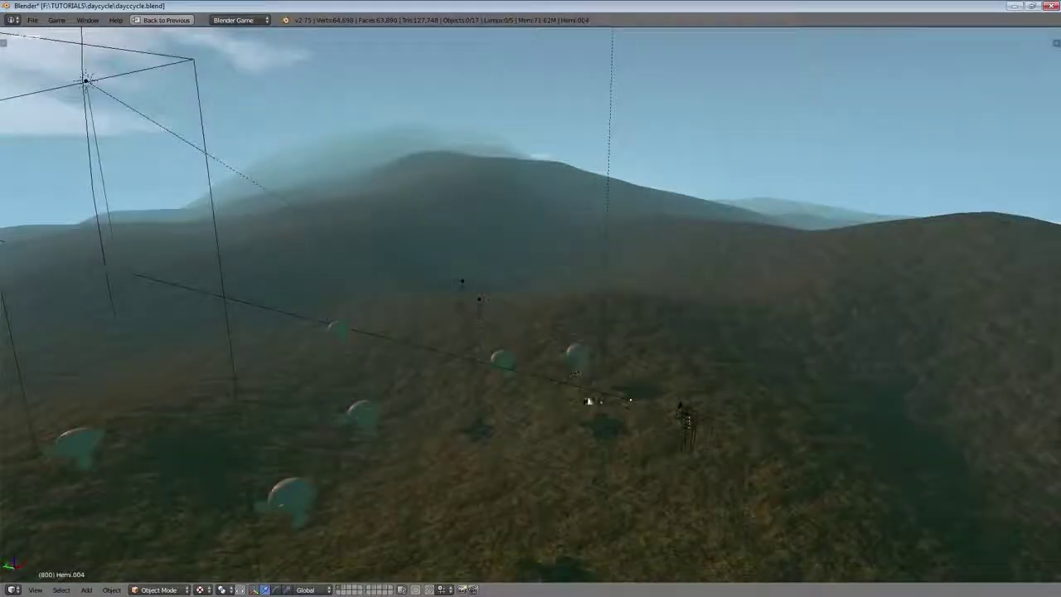
{"action": "key", "text": "ctrl+Up"}
Set the bounce lamp's Property actuator to copy time from the Empty object.
{"action": "left_click_drag", "start_coordinate": [149, 122], "coordinate": [204, 147]}
{"action": "scroll", "coordinate": [274, 130], "scroll_direction": "down", "scroll_amount": 5}
{"action": "scroll", "coordinate": [275, 130], "scroll_direction": "up", "scroll_amount": 4, "text": "ctrl"}
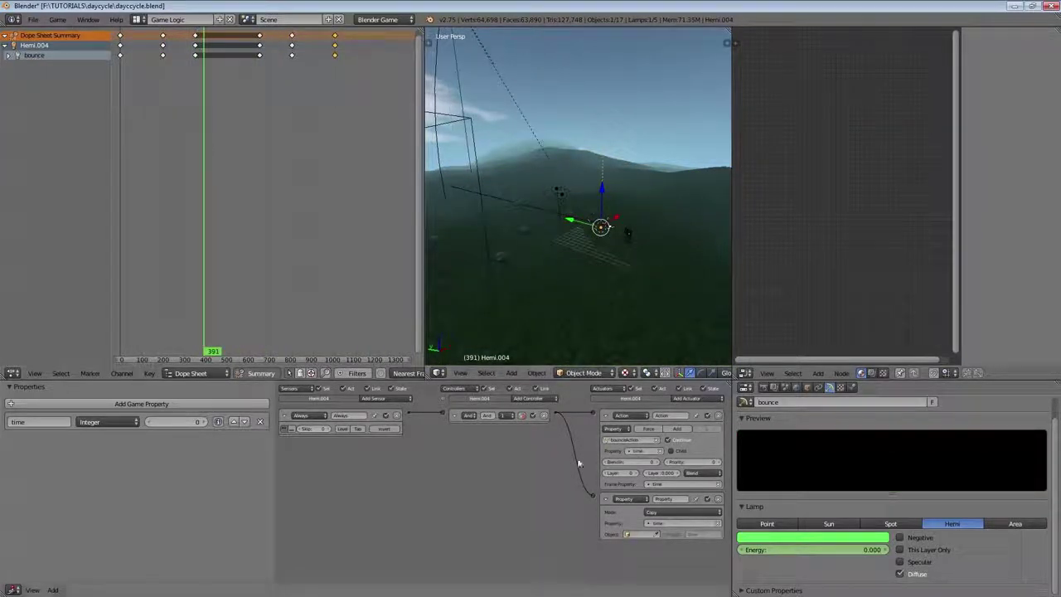
{"action": "scroll", "coordinate": [577, 458], "scroll_direction": "up", "scroll_amount": 1}
{"action": "scroll", "coordinate": [536, 455], "scroll_direction": "up", "scroll_amount": 1}
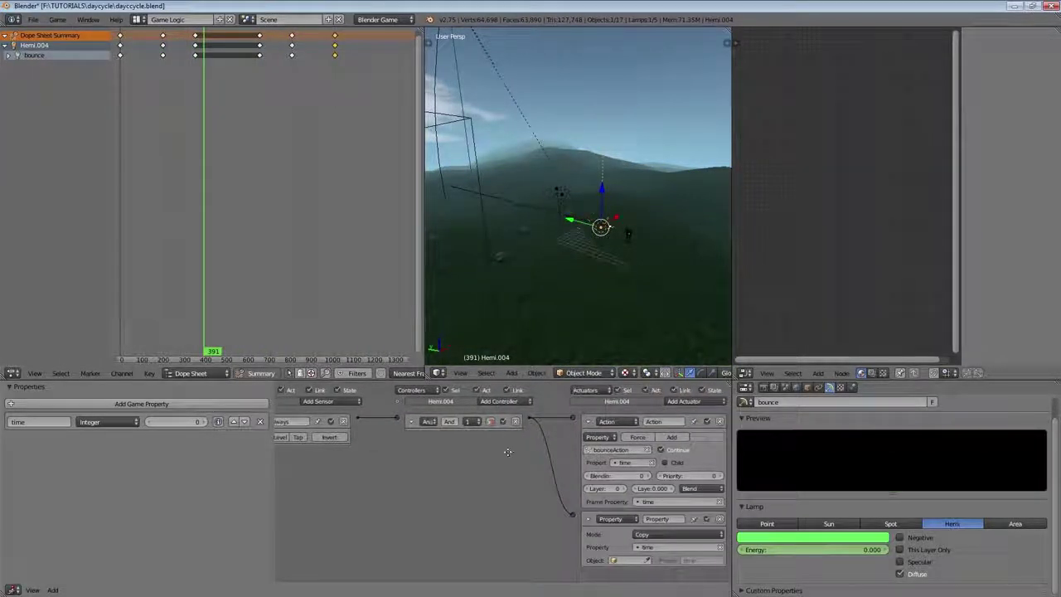
{"action": "left_click", "coordinate": [618, 561]}
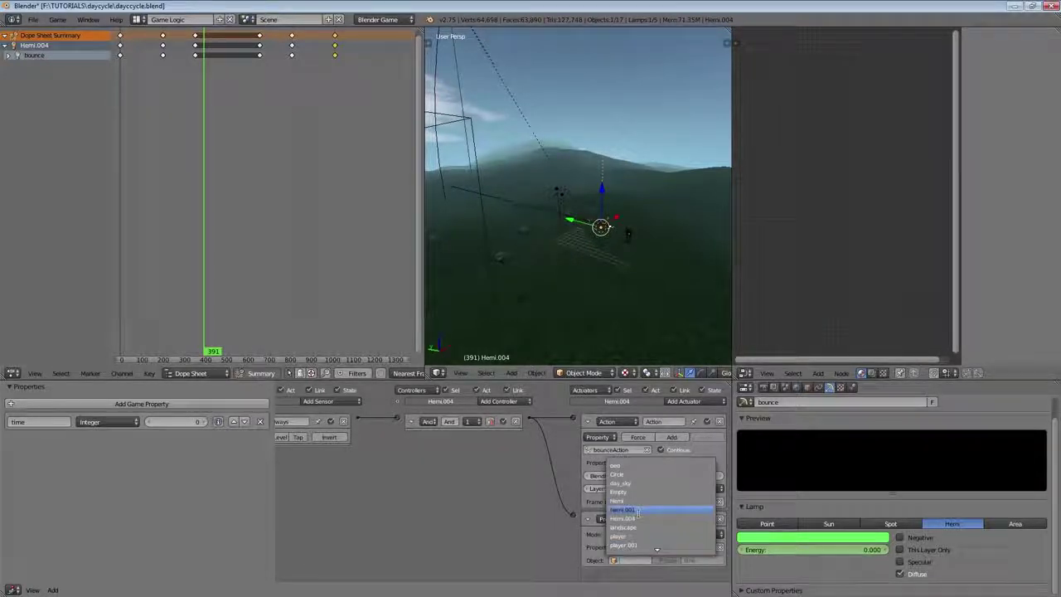
{"action": "left_click", "coordinate": [617, 491]}
Set the Property actuators of the fill lamp and the Hemi lamp to copy time from the Empty as well.
{"action": "middle_click_drag", "start_coordinate": [564, 268], "coordinate": [614, 215], "text": "shift"}
{"action": "right_click", "coordinate": [627, 186]}
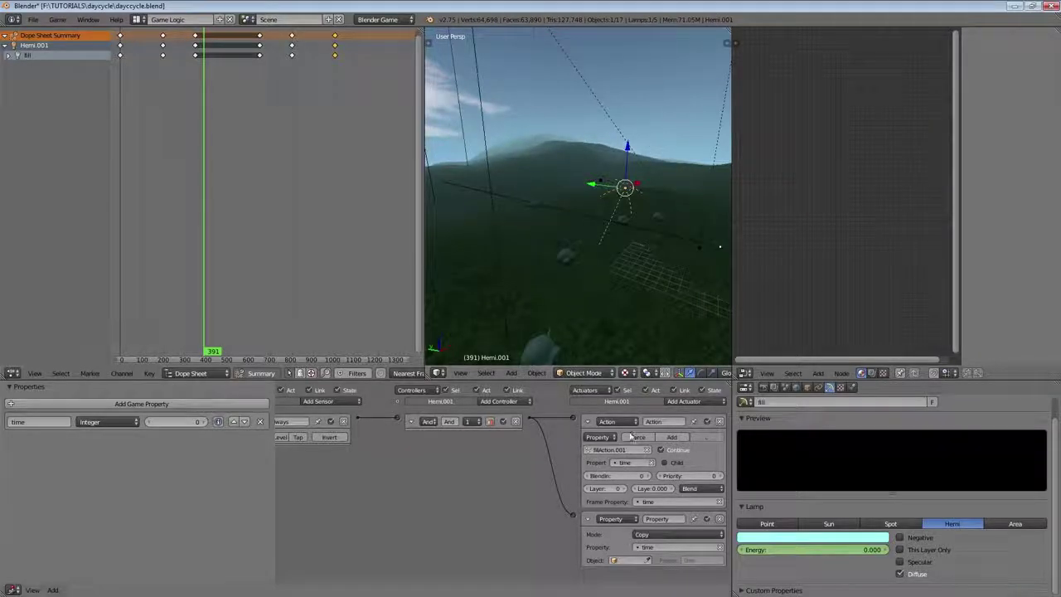
{"action": "left_click", "coordinate": [623, 562]}
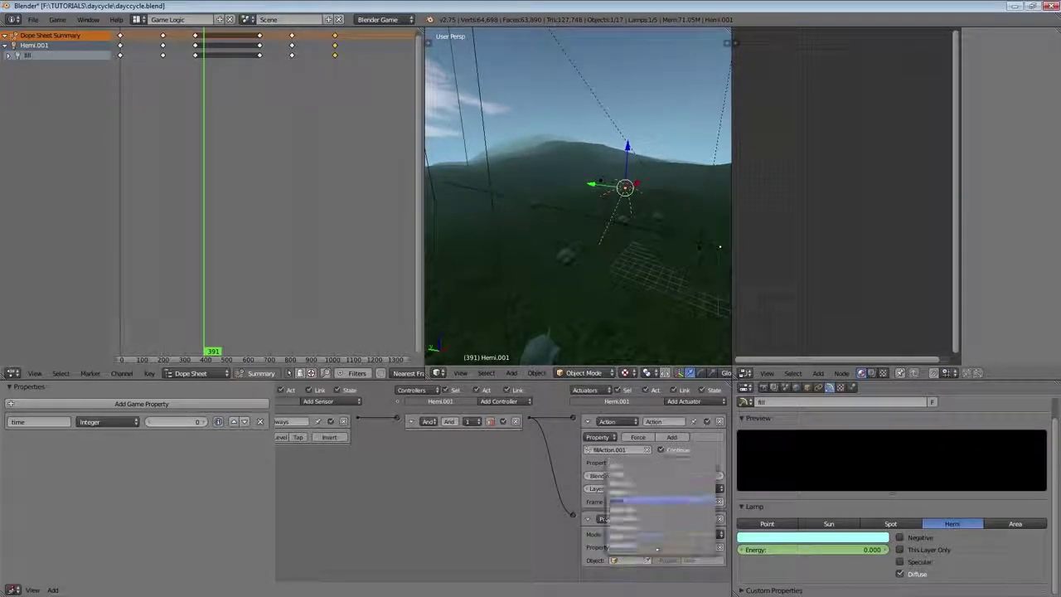
{"action": "left_click", "coordinate": [630, 491]}
{"action": "right_click", "coordinate": [596, 182]}
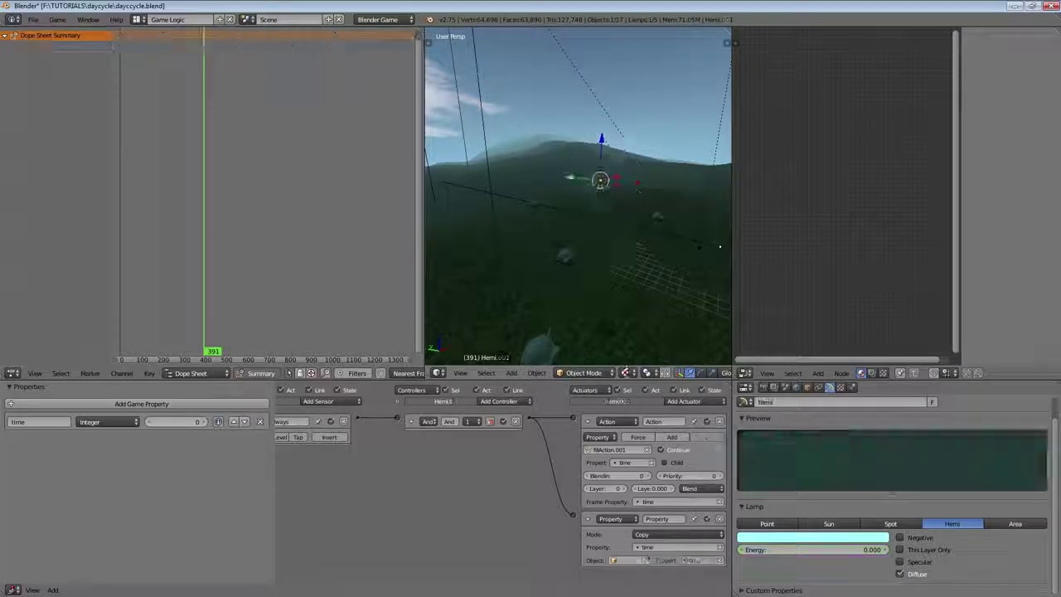
{"action": "left_click", "coordinate": [621, 561]}
{"action": "left_click", "coordinate": [624, 483]}
Select the circle and the remaining lamps in turn to review their logic bricks, ending on the bounce lamp.
{"action": "middle_click_drag", "start_coordinate": [521, 196], "coordinate": [497, 102]}
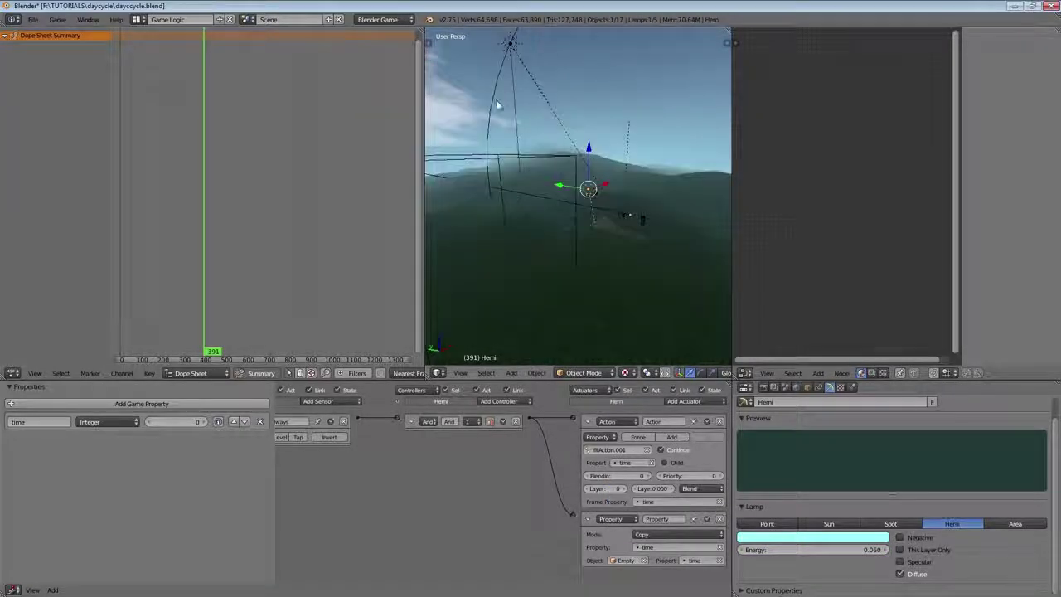
{"action": "right_click", "coordinate": [493, 101]}
{"action": "right_click", "coordinate": [521, 58]}
{"action": "middle_click_drag", "start_coordinate": [521, 58], "coordinate": [530, 319]}
{"action": "right_click", "coordinate": [620, 258]}
{"action": "right_click", "coordinate": [599, 250]}
Run the full day-night cycle in a maximized view, stop it, and restore the editor layout.
{"action": "key", "text": "ctrl+Up"}
{"action": "key", "text": "p"}
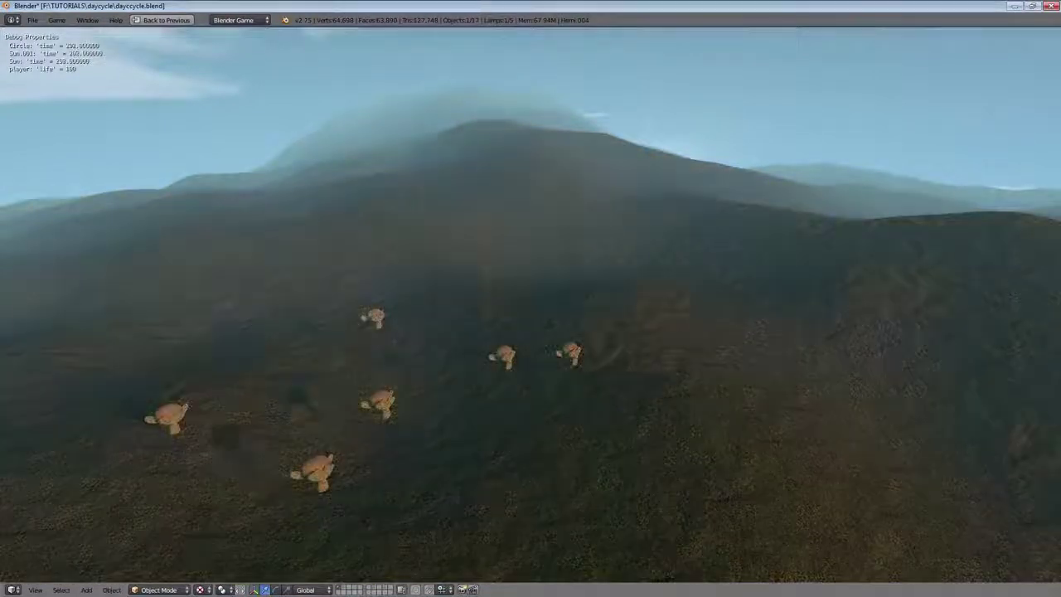
{"action": "key", "text": "Escape"}
{"action": "middle_click_drag", "start_coordinate": [513, 307], "coordinate": [443, 291]}
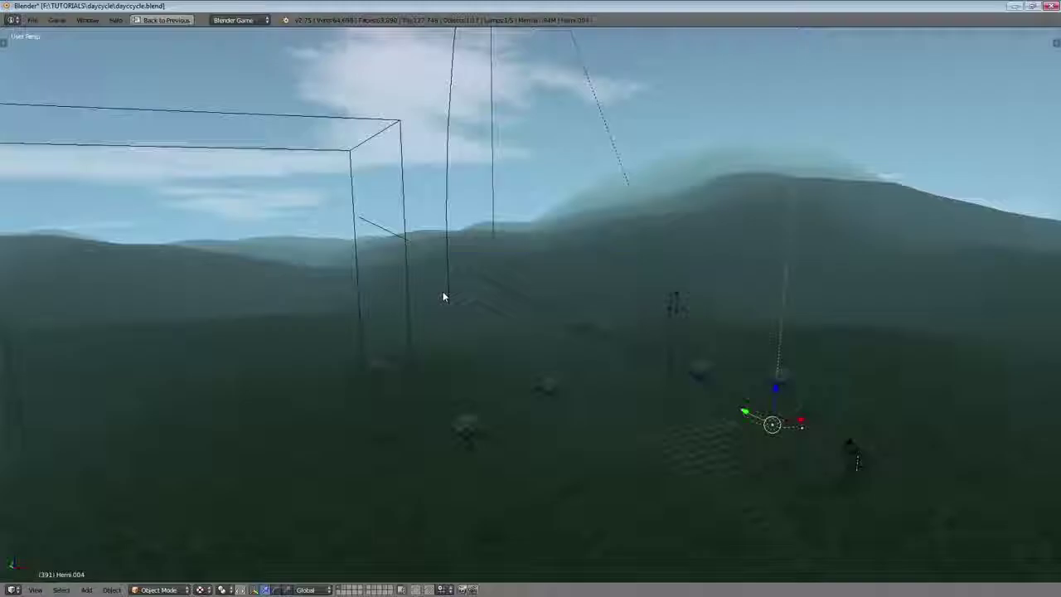
{"action": "key", "text": "ctrl+Up"}
Open the World settings and keyframe the light blue horizon color at frame 1.
{"action": "left_click", "coordinate": [797, 387]}
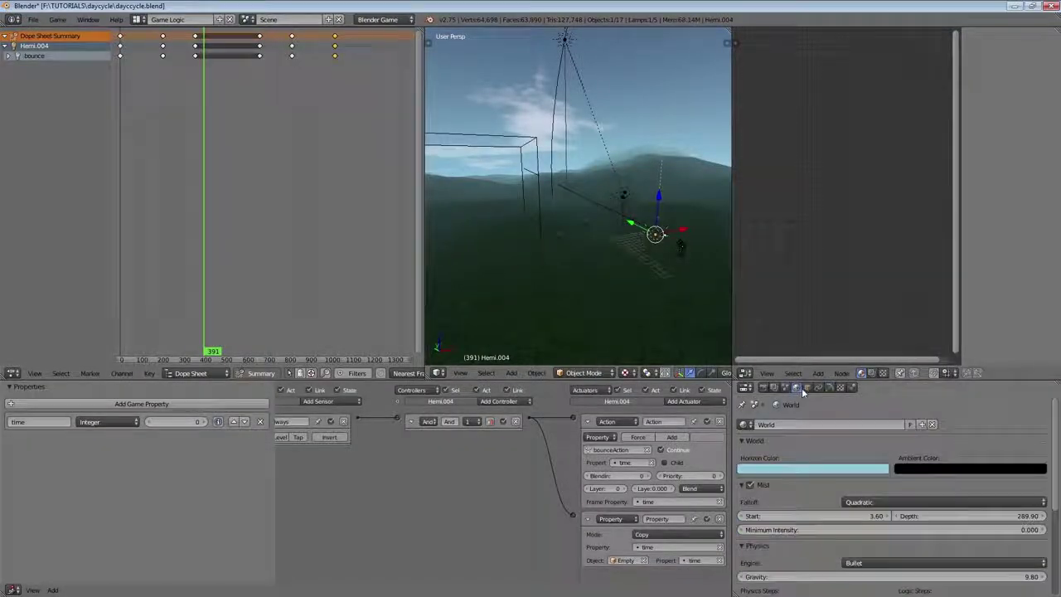
{"action": "middle_click_drag", "start_coordinate": [514, 282], "coordinate": [572, 298]}
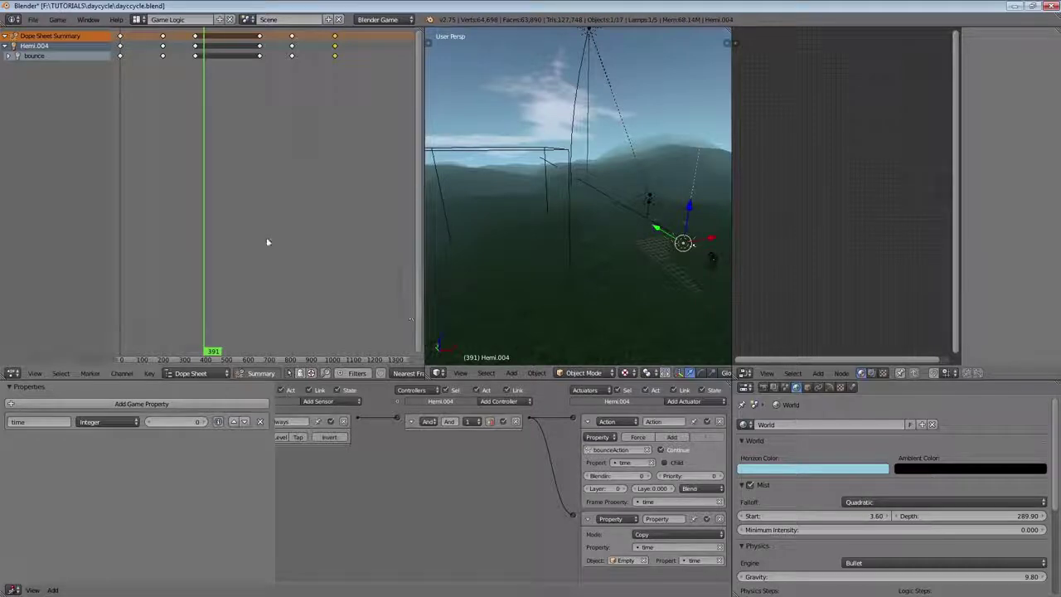
{"action": "key", "text": "shift+Left"}
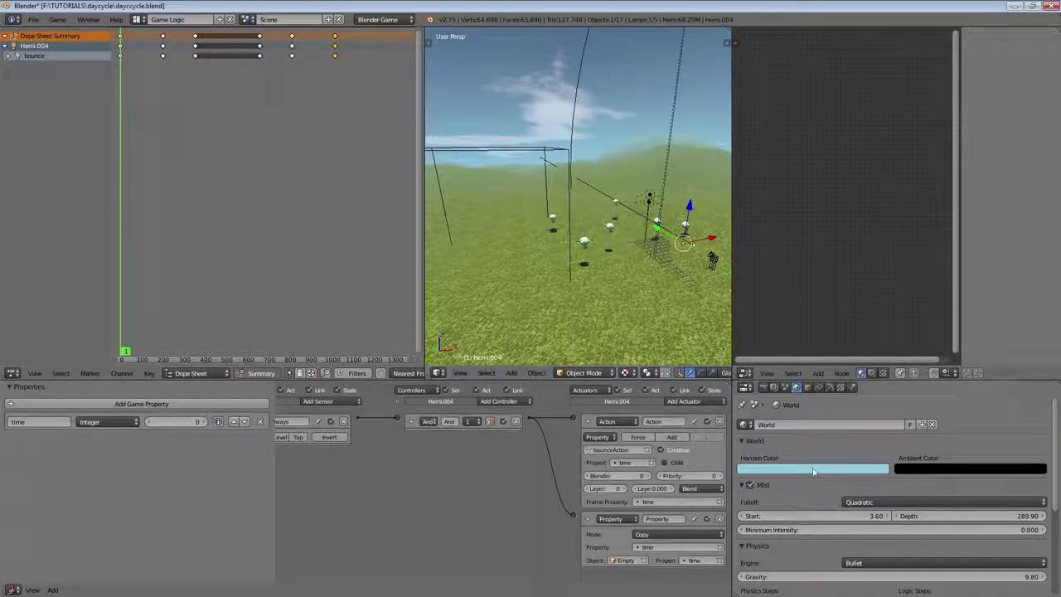
{"action": "scroll", "coordinate": [164, 129], "scroll_direction": "up", "scroll_amount": 4}
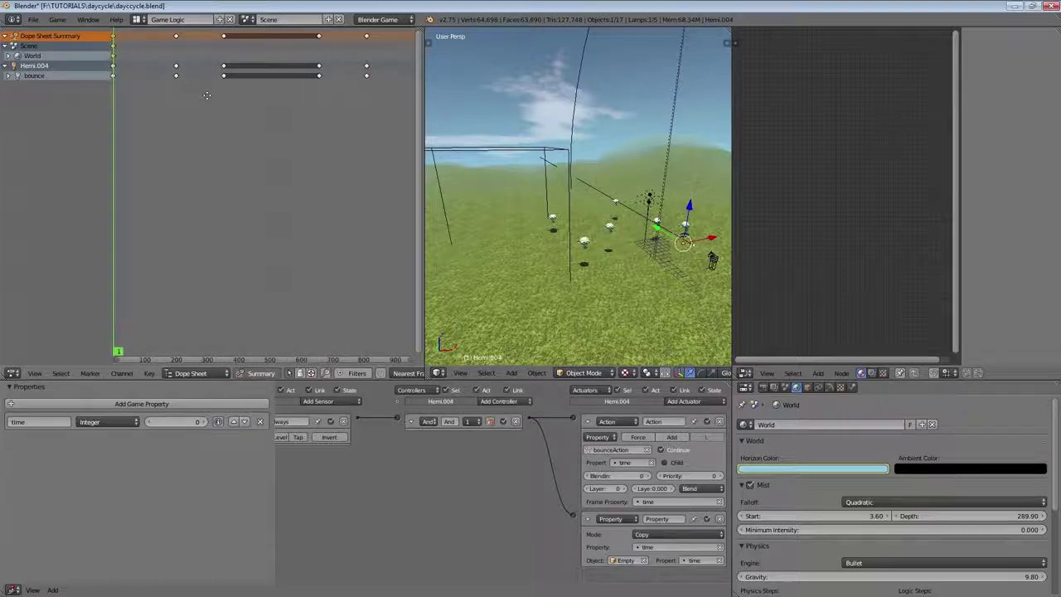
Change the World horizon color to a warm yellow at frame 200 and keyframe it.
{"action": "scroll", "coordinate": [170, 108], "scroll_direction": "up", "scroll_amount": 1}
{"action": "left_click", "coordinate": [197, 77]}
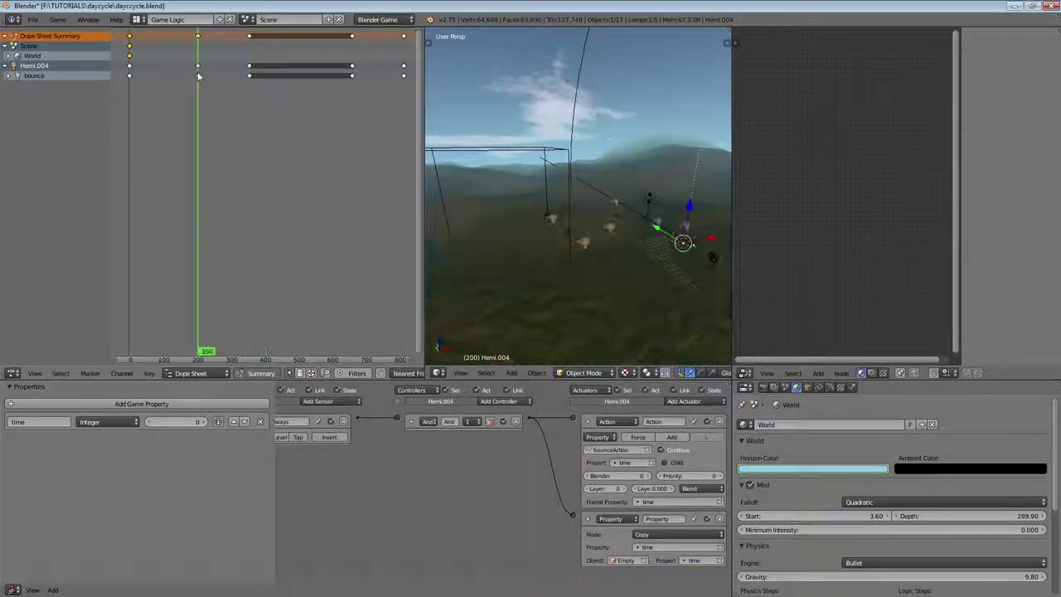
{"action": "left_click", "coordinate": [841, 469]}
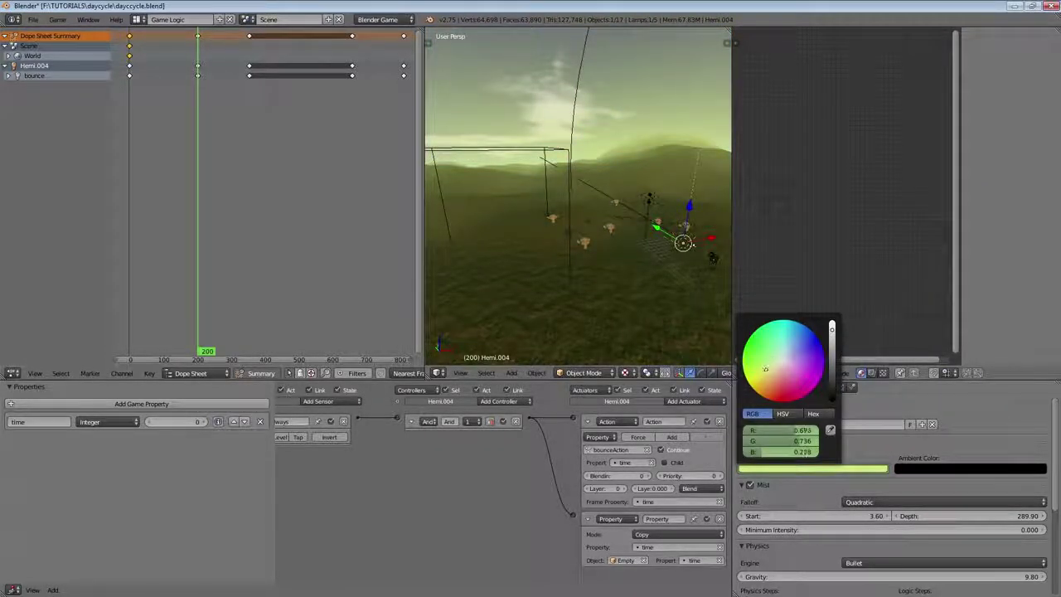
{"action": "left_click_drag", "start_coordinate": [765, 369], "coordinate": [770, 374]}
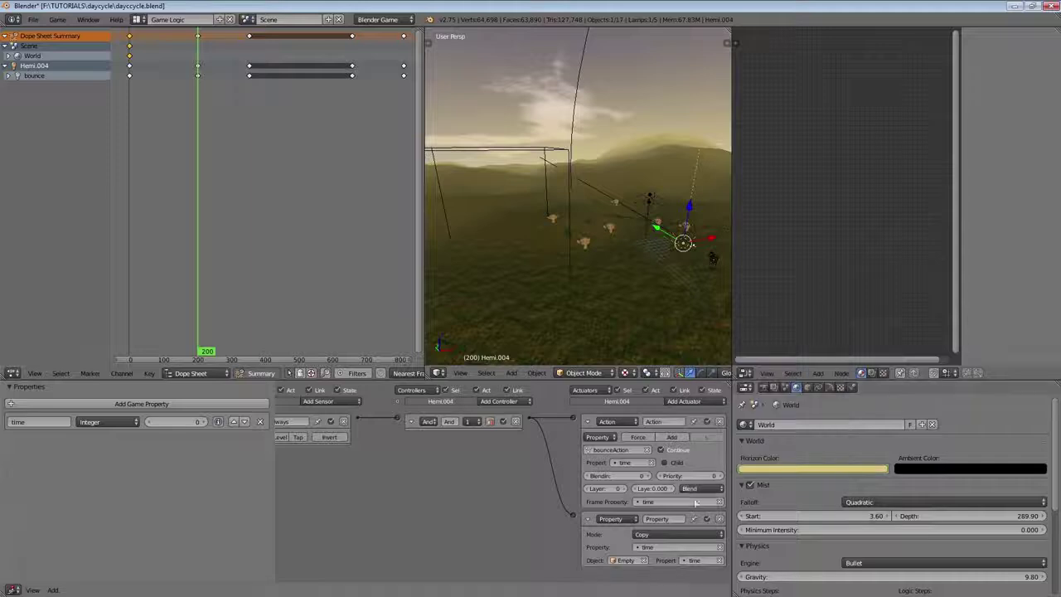
Darken the World horizon color to near black (RGB 0.009) at frame 303 and insert a keyframe for it.
{"action": "left_click", "coordinate": [248, 77]}
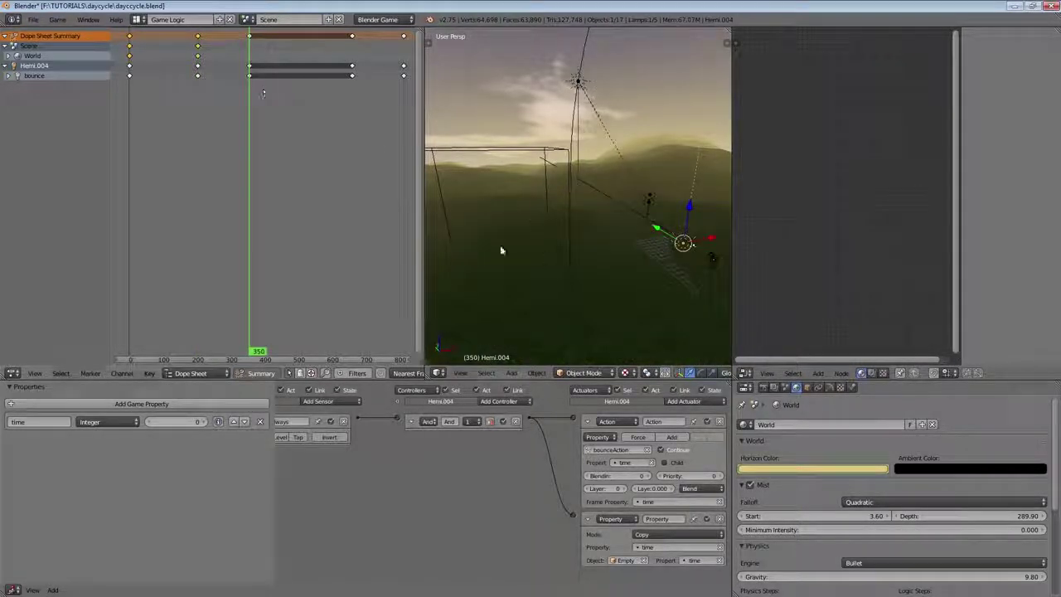
{"action": "key", "text": "Left"}
{"action": "key", "text": "Left"}
{"action": "key", "text": "Left"}
{"action": "key", "text": "Left"}
{"action": "key", "text": "Left"}
{"action": "key", "text": "Left"}
{"action": "key", "text": "Left"}
{"action": "key", "text": "Left"}
{"action": "key", "text": "Left"}
{"action": "key", "text": "Left"}
{"action": "key", "text": "Left"}
{"action": "key", "text": "Left"}
{"action": "key", "text": "Left"}
{"action": "key", "text": "Left"}
{"action": "key", "text": "Left"}
{"action": "key", "text": "Left"}
{"action": "key", "text": "Left"}
{"action": "key", "text": "Left"}
{"action": "key", "text": "Left"}
{"action": "key", "text": "Left"}
{"action": "key", "text": "Left"}
{"action": "key", "text": "Left"}
{"action": "key", "text": "Left"}
{"action": "key", "text": "Left"}
{"action": "key", "text": "Left"}
{"action": "key", "text": "Left"}
{"action": "key", "text": "Left"}
{"action": "key", "text": "Left"}
{"action": "key", "text": "Left"}
{"action": "key", "text": "Left"}
{"action": "key", "text": "Left"}
{"action": "key", "text": "Left"}
{"action": "key", "text": "Left"}
{"action": "key", "text": "Left"}
{"action": "key", "text": "Left"}
{"action": "key", "text": "Left"}
{"action": "key", "text": "Left"}
{"action": "key", "text": "Left"}
{"action": "key", "text": "Left"}
{"action": "key", "text": "Left"}
{"action": "key", "text": "Right"}
{"action": "key", "text": "Right"}
{"action": "key", "text": "Right"}
{"action": "key", "text": "Right"}
{"action": "key", "text": "Right"}
{"action": "key", "text": "Right"}
{"action": "key", "text": "Right"}
{"action": "key", "text": "Right"}
{"action": "key", "text": "Right"}
{"action": "key", "text": "Right"}
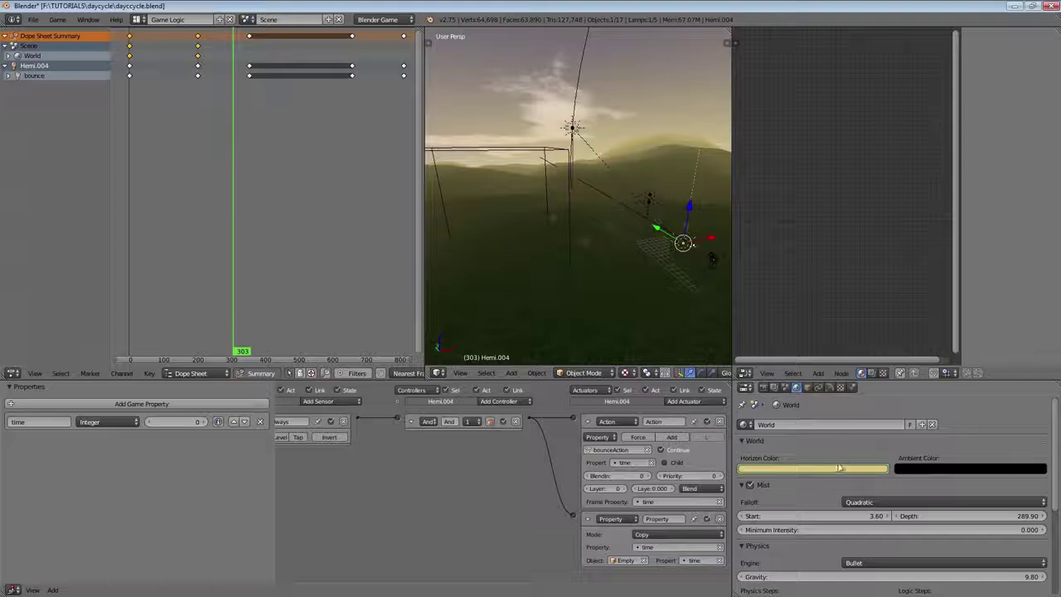
{"action": "left_click", "coordinate": [839, 468]}
{"action": "left_click_drag", "start_coordinate": [832, 341], "coordinate": [832, 409]}
{"action": "left_click", "coordinate": [805, 471]}
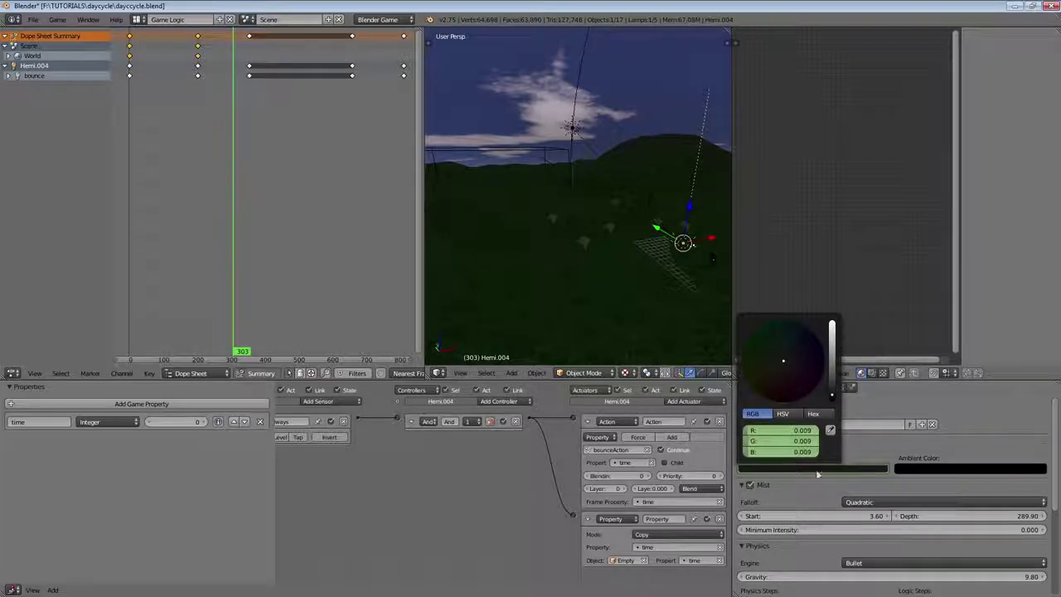
{"action": "key", "text": "i"}
Move the dark horizon color keyframe to frame 300 in the Dope Sheet.
{"action": "middle_click_drag", "start_coordinate": [265, 98], "coordinate": [219, 80]}
{"action": "key", "text": "g"}
{"action": "right_click", "coordinate": [237, 73]}
{"action": "scroll", "coordinate": [219, 80], "scroll_direction": "up", "scroll_amount": 3}
{"action": "key", "text": "Left"}
{"action": "key", "text": "Left"}
{"action": "key", "text": "Left"}
{"action": "key", "text": "g"}
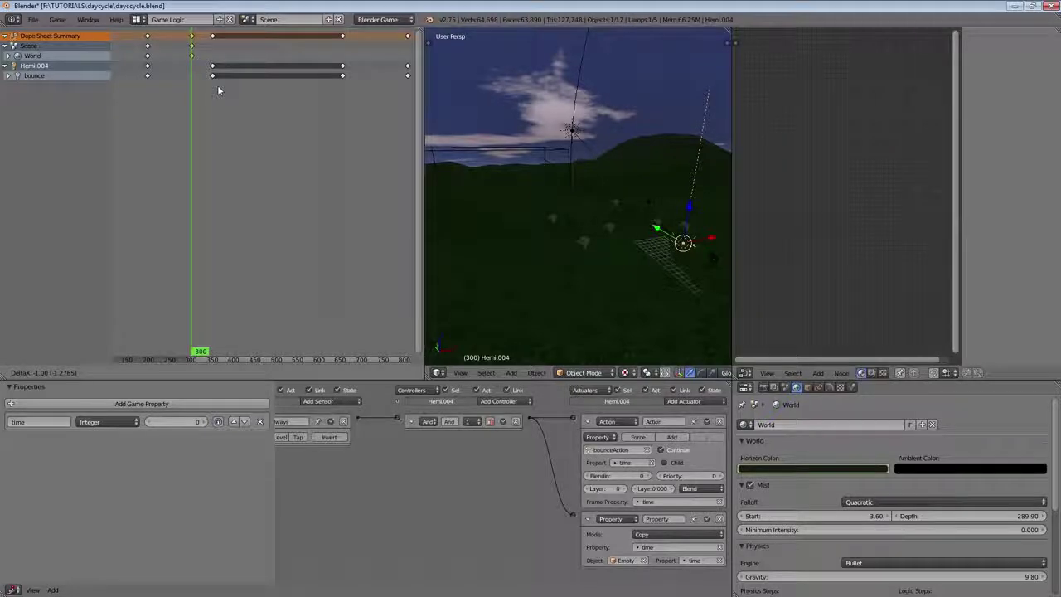
{"action": "scroll", "coordinate": [212, 88], "scroll_direction": "up", "scroll_amount": 2}
{"action": "scroll", "coordinate": [208, 86], "scroll_direction": "down", "scroll_amount": 3}
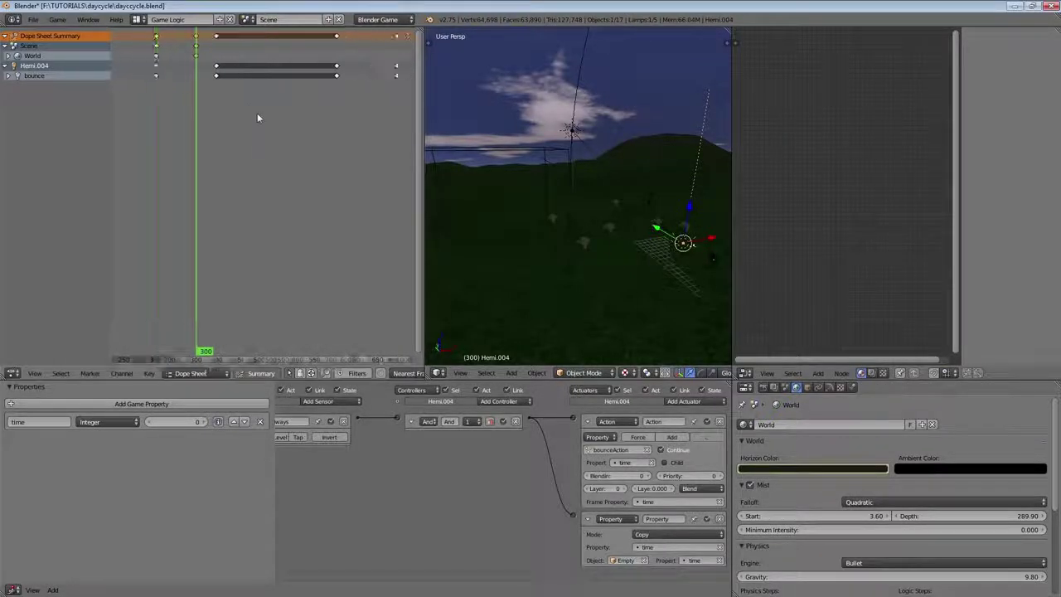
Duplicate the dark World keyframe from frame 300 to frame 700.
{"action": "left_click", "coordinate": [367, 105]}
{"action": "scroll", "coordinate": [367, 100], "scroll_direction": "up", "scroll_amount": 2}
{"action": "left_click", "coordinate": [370, 81]}
{"action": "key", "text": "Right"}
{"action": "key", "text": "Right"}
{"action": "key", "text": "Right"}
{"action": "key", "text": "Right"}
{"action": "key", "text": "Right"}
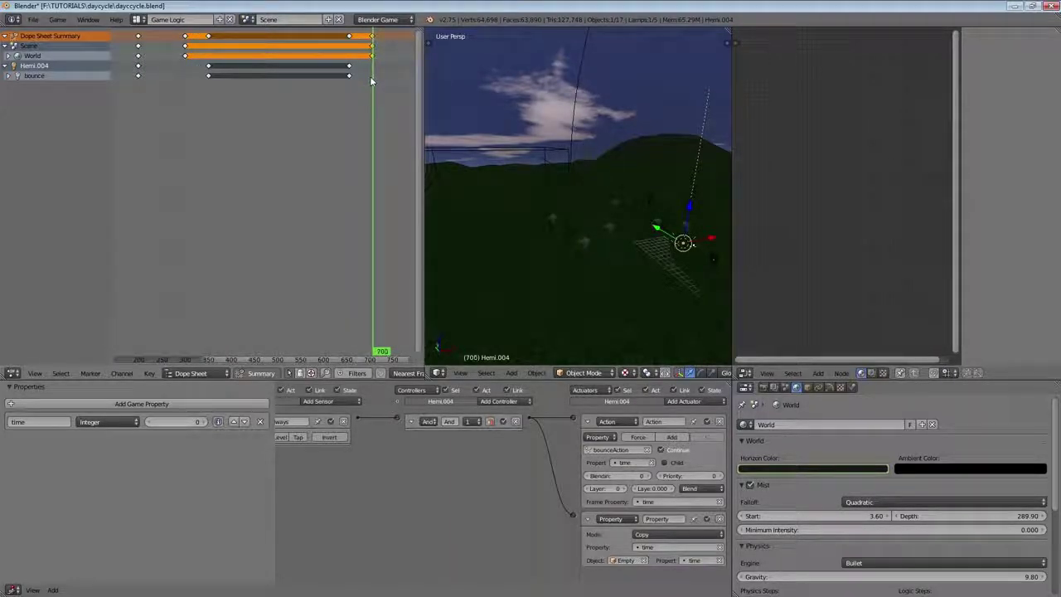
{"action": "scroll", "coordinate": [330, 73], "scroll_direction": "down", "scroll_amount": 4}
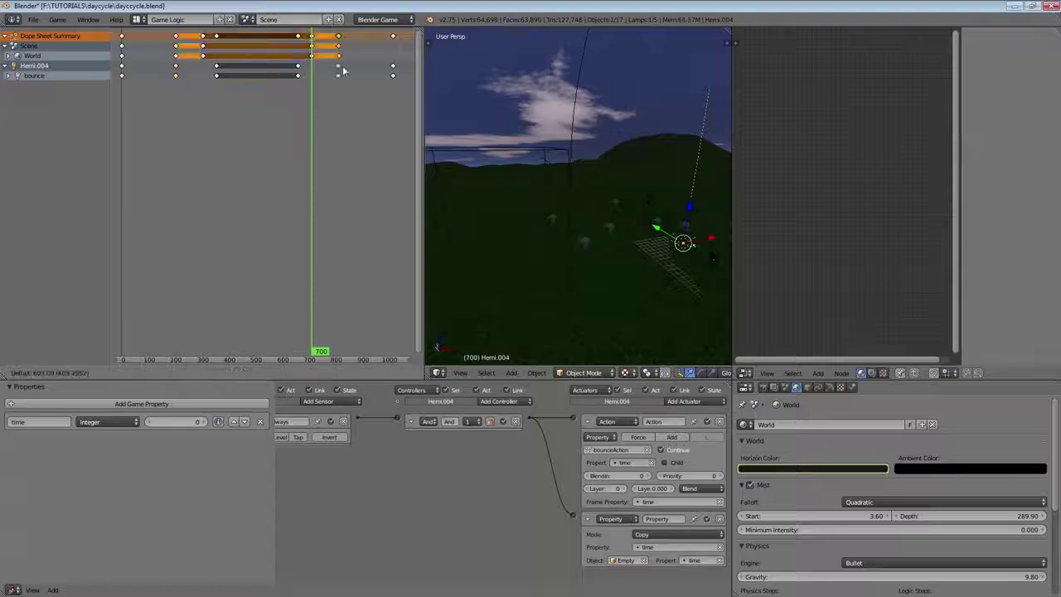
Duplicate the warm yellow World keyframe from frame 200 to frame 800.
{"action": "left_click", "coordinate": [337, 91]}
{"action": "scroll", "coordinate": [349, 83], "scroll_direction": "up", "scroll_amount": 8}
{"action": "key", "text": "g"}
{"action": "left_click", "coordinate": [353, 83]}
{"action": "scroll", "coordinate": [274, 79], "scroll_direction": "down", "scroll_amount": 10}
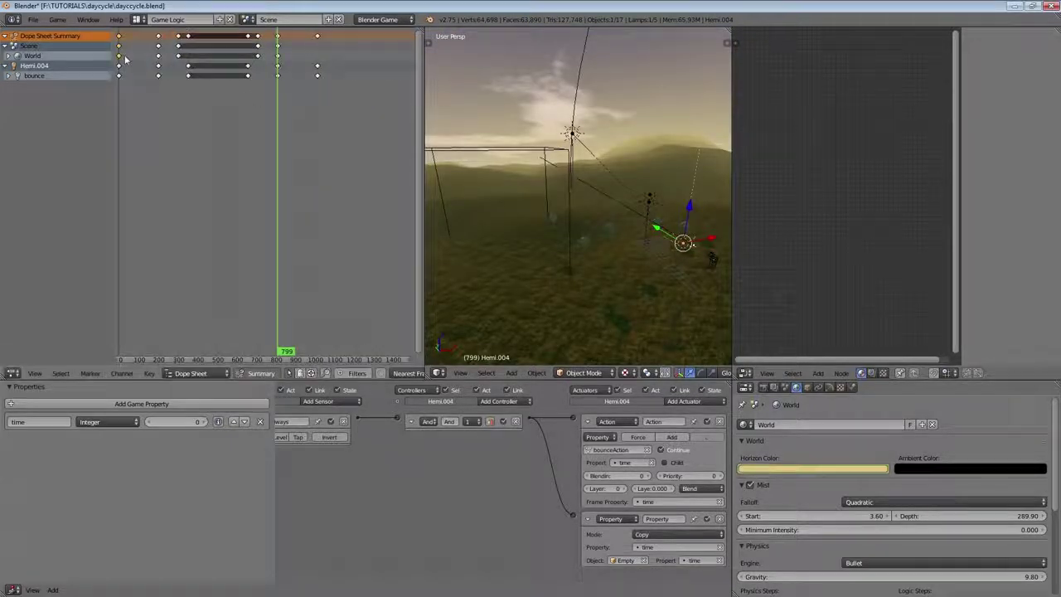
Duplicate the first World keyframe to frame 1000 and briefly play back the animation.
{"action": "right_click", "coordinate": [122, 56]}
{"action": "key", "text": "shift+d"}
{"action": "left_click", "coordinate": [324, 79]}
{"action": "left_click", "coordinate": [323, 89]}
{"action": "key", "text": "alt+a"}
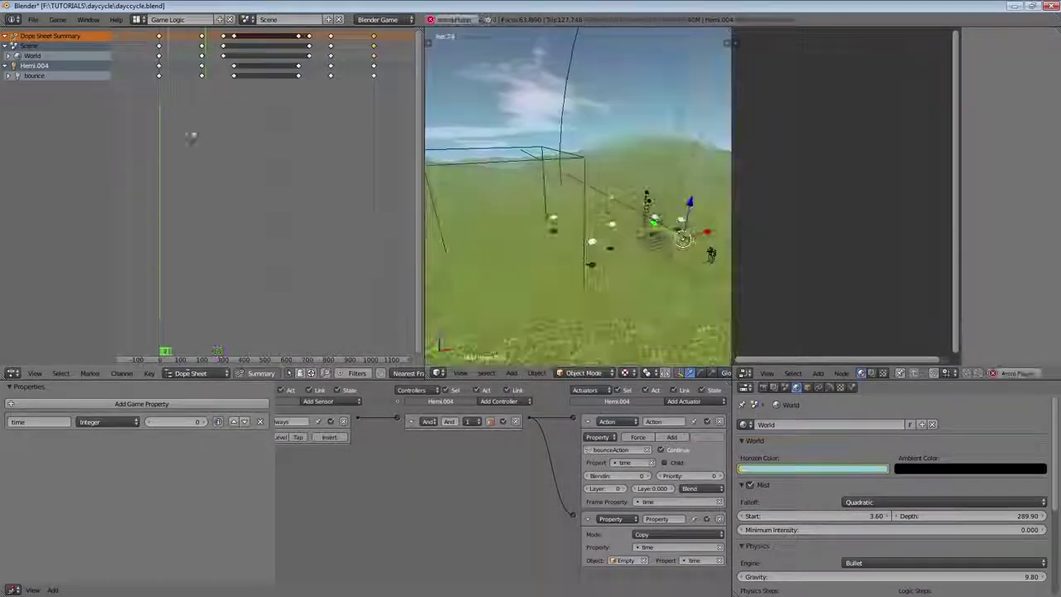
{"action": "key", "text": "Escape"}
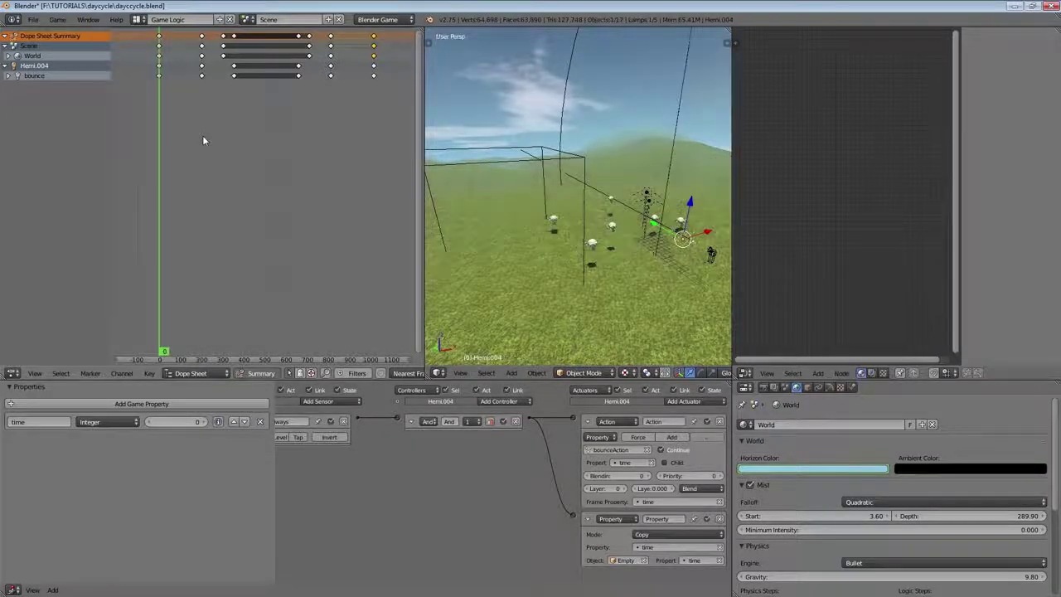
Keyframe the World mist depth at 289.90 on frame 200 and at 225.10 on frame 300.
{"action": "left_click_drag", "start_coordinate": [186, 96], "coordinate": [203, 100]}
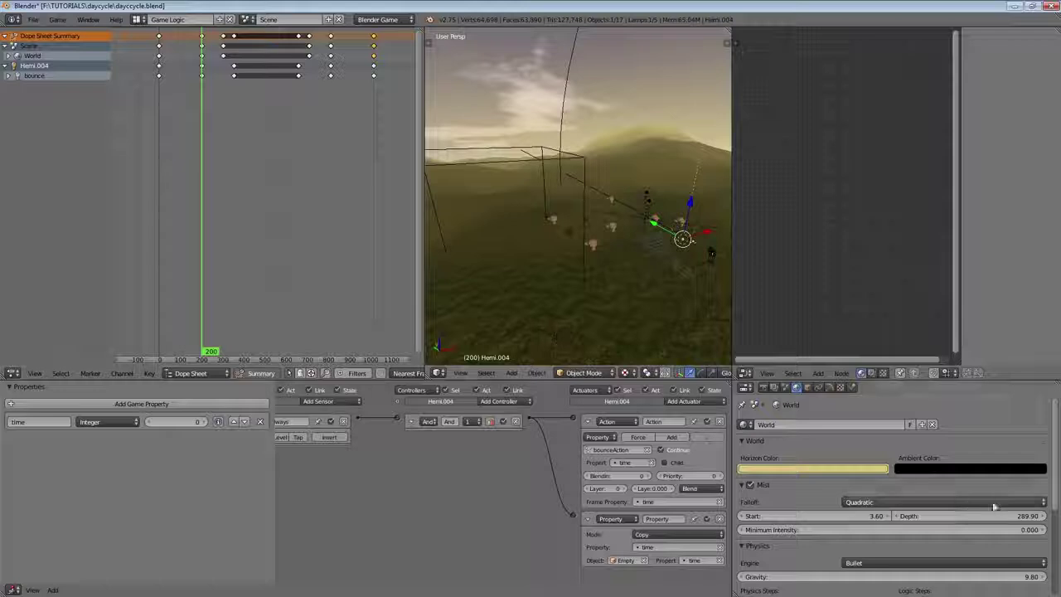
{"action": "key", "text": "i"}
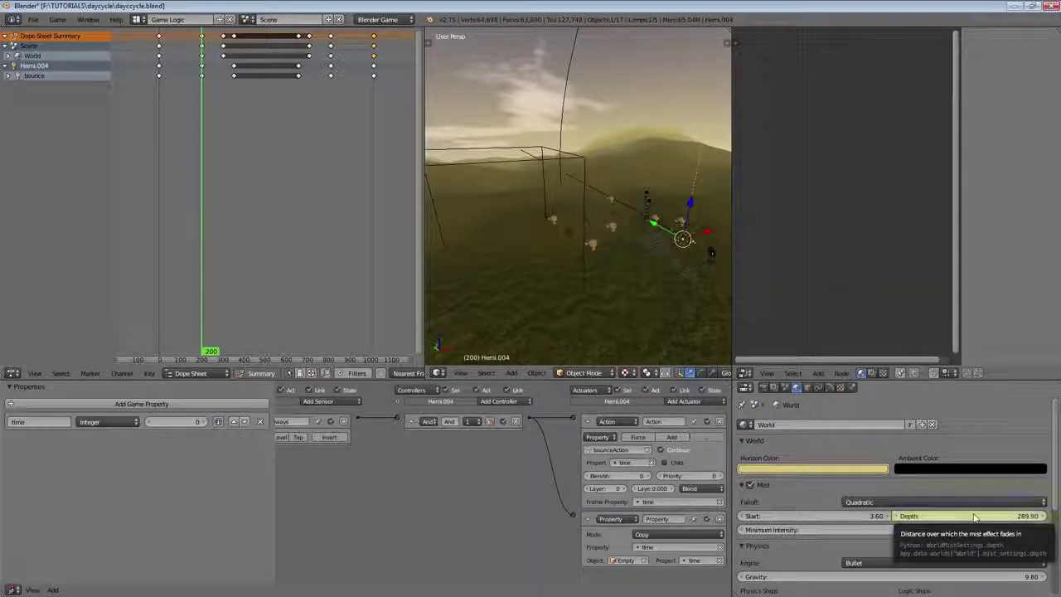
{"action": "key", "text": "Up"}
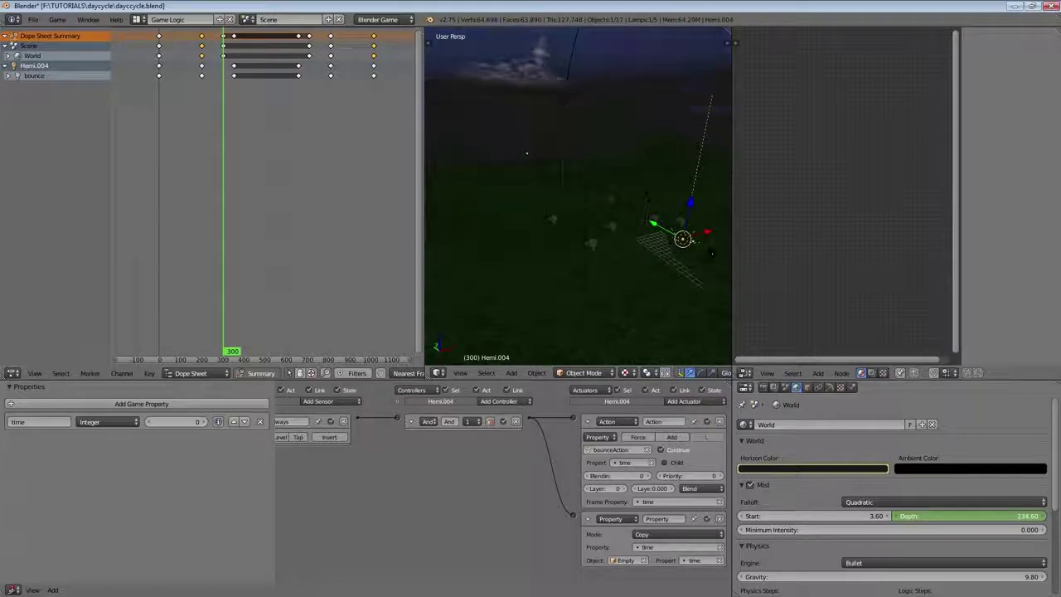
{"action": "left_click_drag", "start_coordinate": [965, 519], "coordinate": [986, 519]}
{"action": "key", "text": "i"}
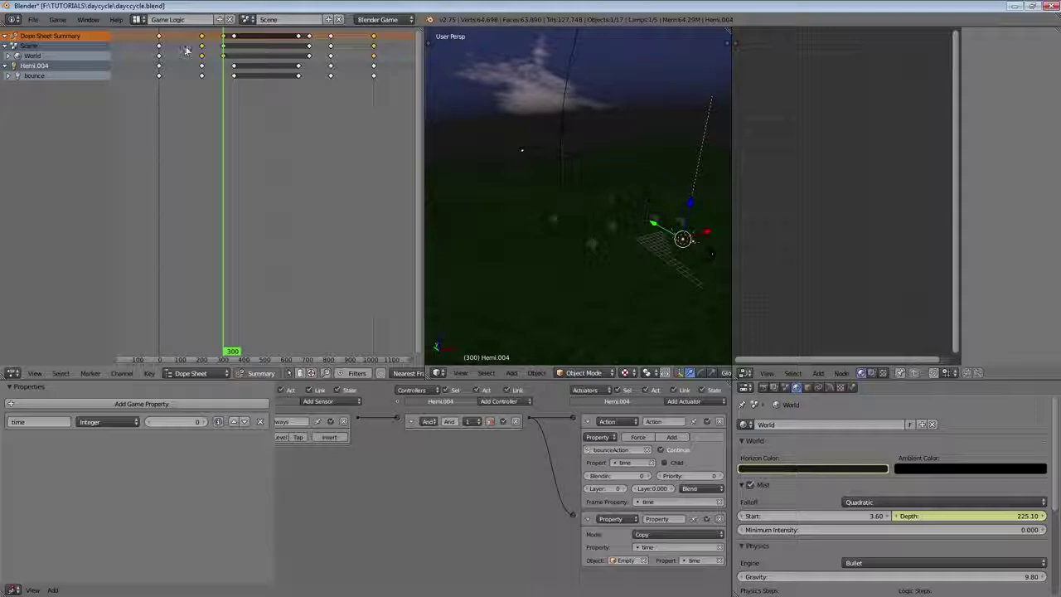
Duplicate the World keyframes with the reduced mist depth from frame 300 to frame 700.
{"action": "scroll", "coordinate": [256, 73], "scroll_direction": "up", "scroll_amount": 3}
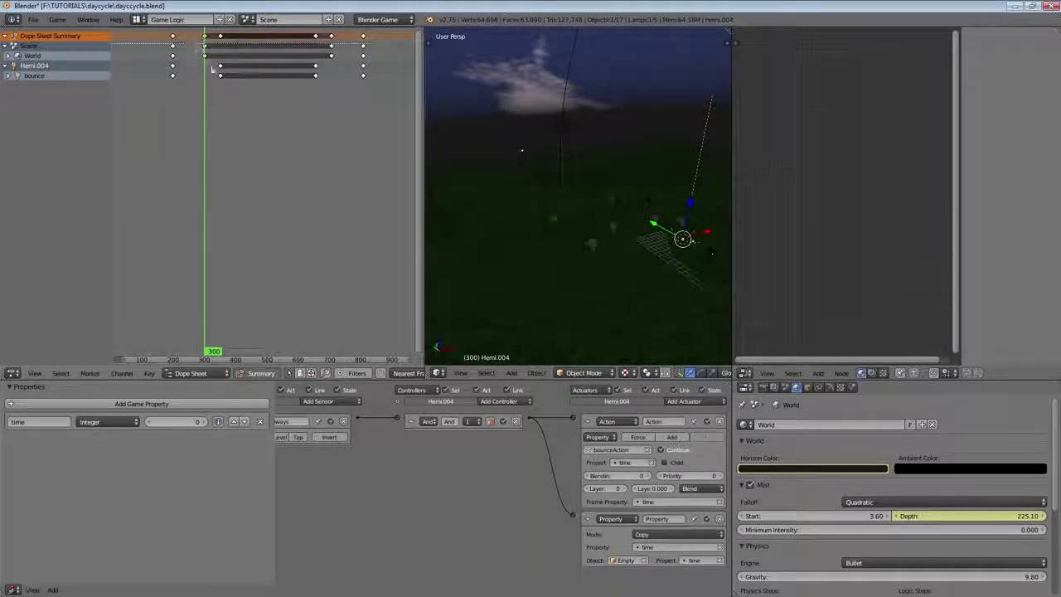
{"action": "left_click_drag", "start_coordinate": [198, 42], "coordinate": [212, 61]}
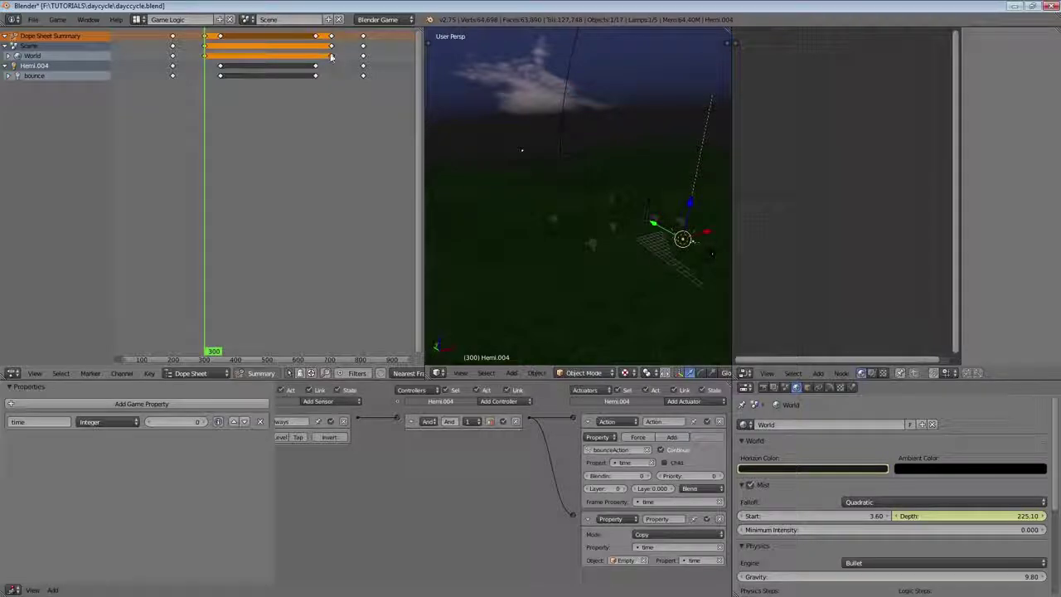
{"action": "key", "text": "g"}
{"action": "left_click", "coordinate": [135, 58]}
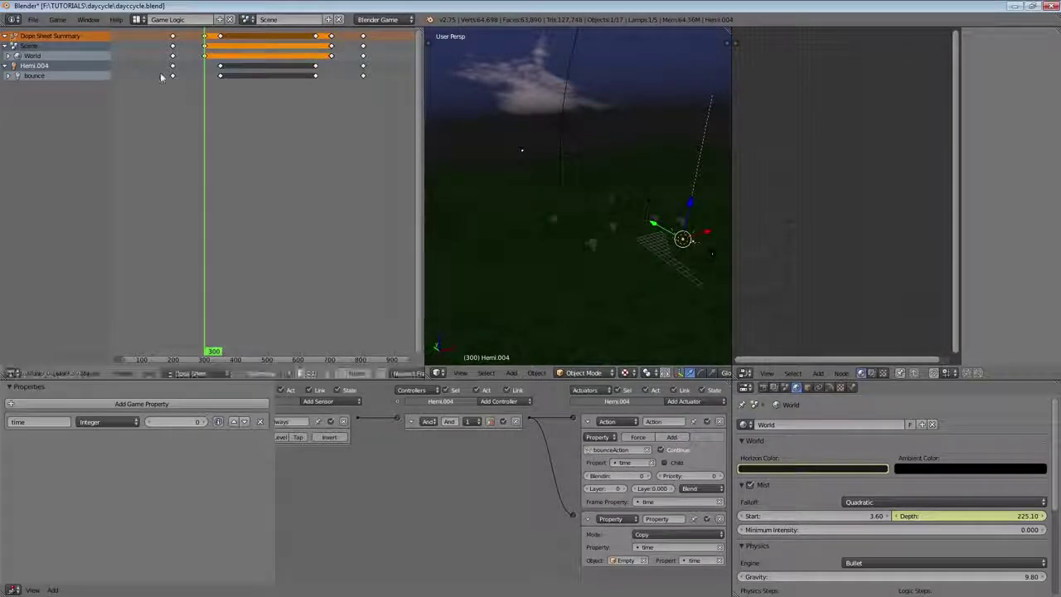
{"action": "middle_click_drag", "start_coordinate": [323, 88], "coordinate": [248, 91]}
{"action": "scroll", "coordinate": [248, 91], "scroll_direction": "up", "scroll_amount": 17}
{"action": "key", "text": "g"}
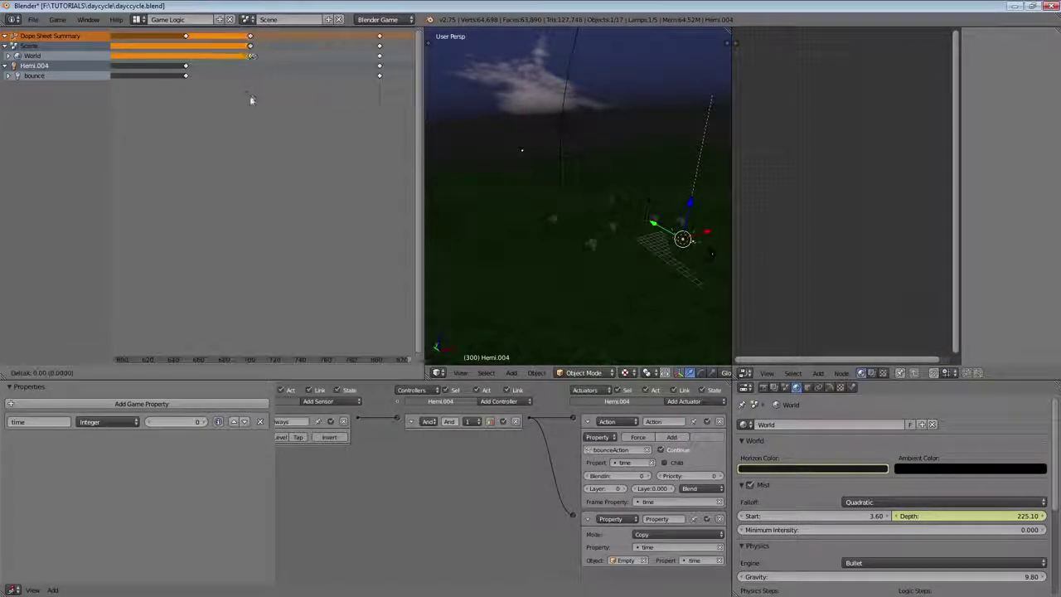
{"action": "left_click", "coordinate": [249, 95]}
{"action": "scroll", "coordinate": [249, 95], "scroll_direction": "down", "scroll_amount": 17}
Duplicate the World keyframes at frame 200, including the mist depth, to frame 800.
{"action": "key", "text": "a"}
{"action": "mouse_move", "coordinate": [144, 78]}
{"action": "middle_mouse_down"}
{"action": "mouse_move", "coordinate": [167, 84]}
{"action": "mouse_move", "coordinate": [147, 81]}
{"action": "middle_mouse_up"}
{"action": "left_click_drag", "start_coordinate": [133, 61], "coordinate": [136, 63]}
{"action": "key", "text": "shift+d"}
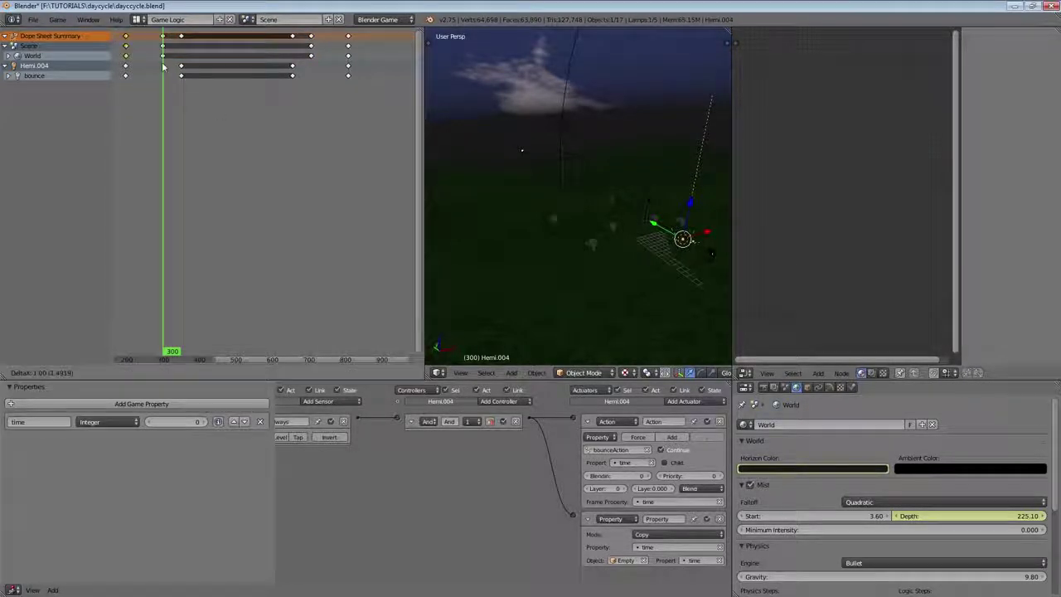
{"action": "left_click", "coordinate": [356, 68]}
{"action": "middle_click_drag", "start_coordinate": [356, 68], "coordinate": [274, 90]}
{"action": "scroll", "coordinate": [271, 91], "scroll_direction": "up", "scroll_amount": 17}
{"action": "key", "text": "g"}
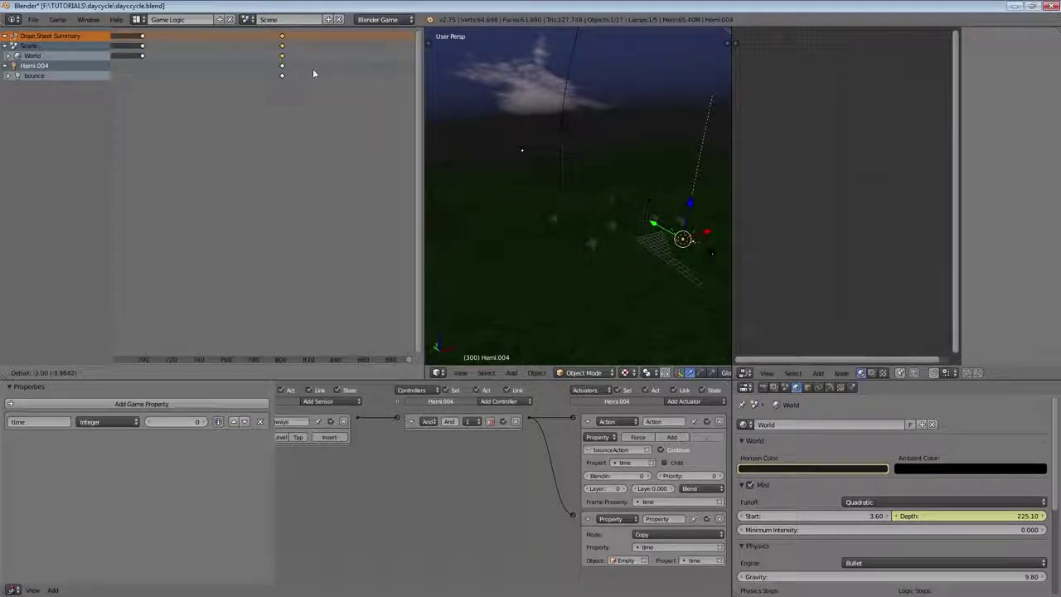
{"action": "left_click", "coordinate": [313, 68]}
{"action": "scroll", "coordinate": [246, 108], "scroll_direction": "down", "scroll_amount": 12}
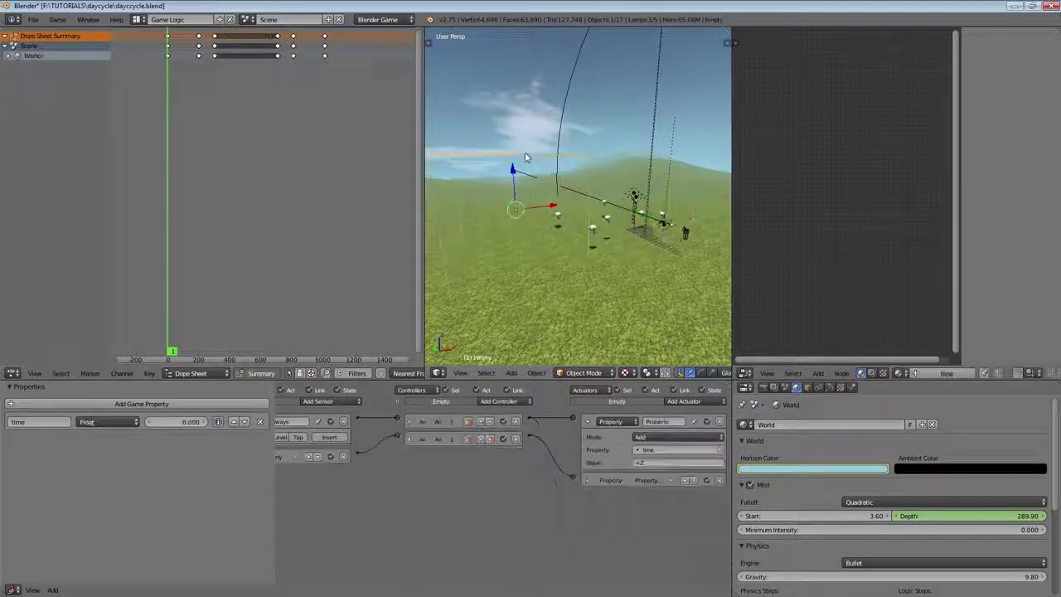
Add an Action actuator to the Empty and link it to the first And controller.
{"action": "left_click", "coordinate": [677, 402]}
{"action": "left_click", "coordinate": [690, 413]}
{"action": "middle_click_drag", "start_coordinate": [516, 436], "coordinate": [572, 432]}
{"action": "scroll", "coordinate": [572, 433], "scroll_direction": "down", "scroll_amount": 2}
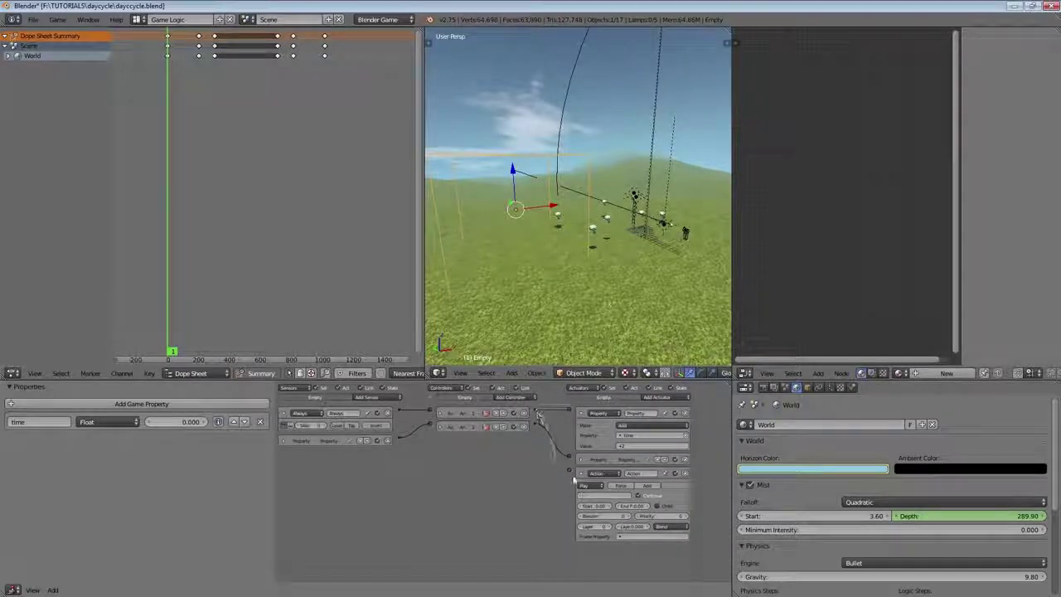
{"action": "scroll", "coordinate": [587, 501], "scroll_direction": "up", "scroll_amount": 1}
Assign WorldAction.001 to the Empty's Action actuator and set it to Property mode driven by the time property.
{"action": "left_click", "coordinate": [618, 505]}
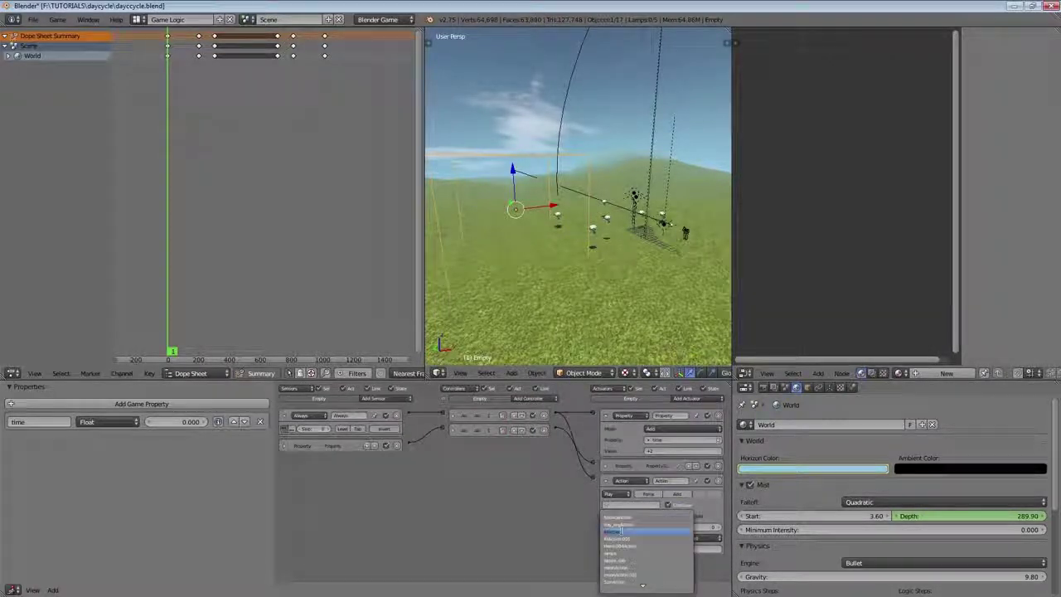
{"action": "key", "text": "ctrl+Up"}
{"action": "scroll", "coordinate": [737, 227], "scroll_direction": "up", "scroll_amount": 2}
{"action": "left_click", "coordinate": [783, 210]}
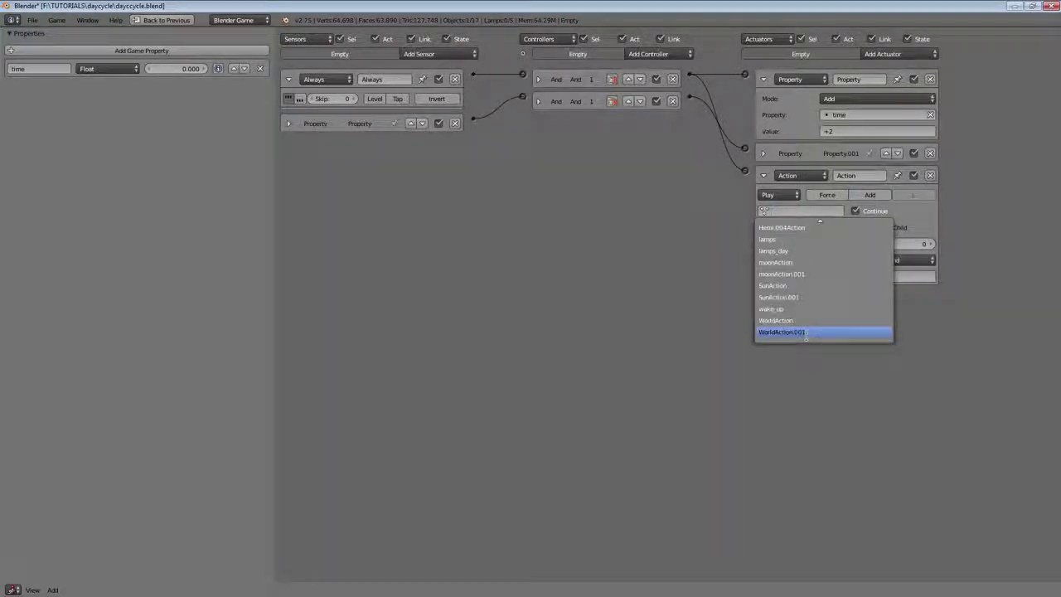
{"action": "left_click", "coordinate": [781, 332]}
{"action": "left_click", "coordinate": [778, 195]}
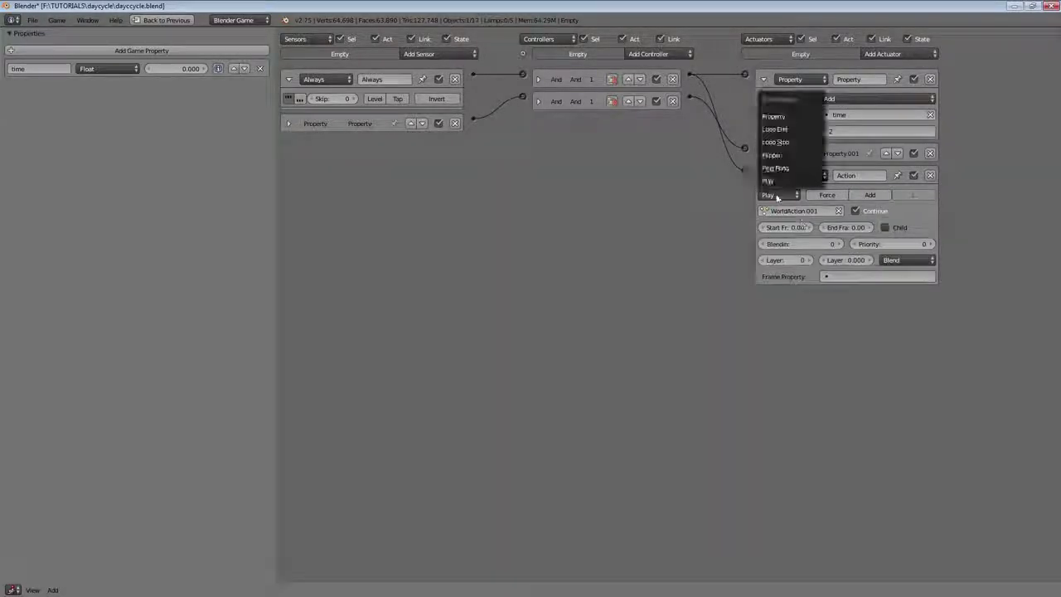
{"action": "left_click", "coordinate": [782, 123]}
{"action": "left_click", "coordinate": [819, 227]}
{"action": "left_click", "coordinate": [789, 245]}
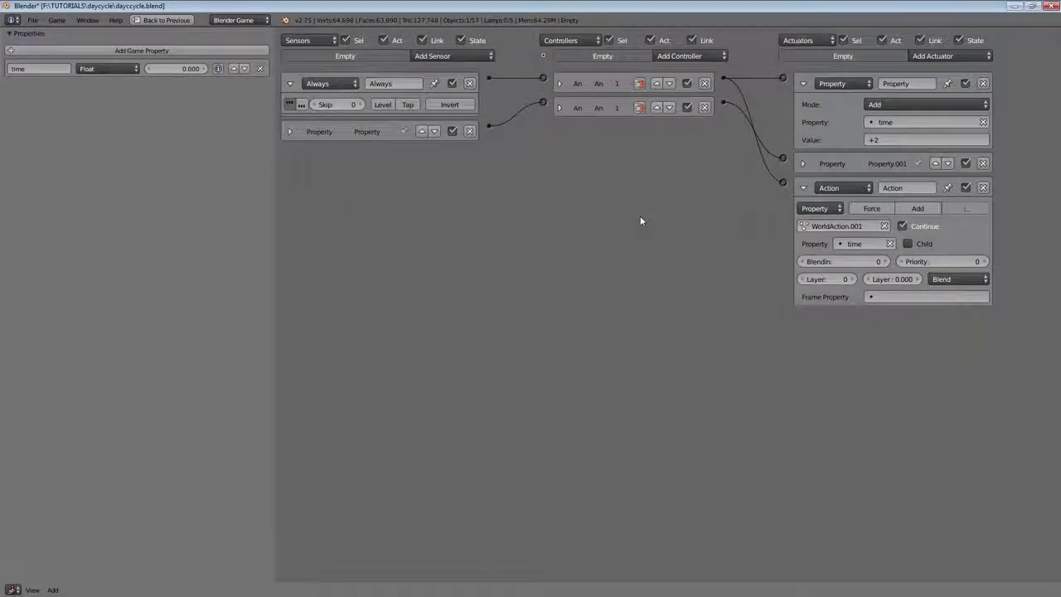
{"action": "key", "text": "ctrl+Up"}
Select the sky sphere and add a second material slot with a new shadeless material.
{"action": "middle_click_drag", "start_coordinate": [517, 209], "coordinate": [609, 220]}
{"action": "right_click", "coordinate": [507, 141]}
{"action": "scroll", "coordinate": [529, 216], "scroll_direction": "down", "scroll_amount": 4}
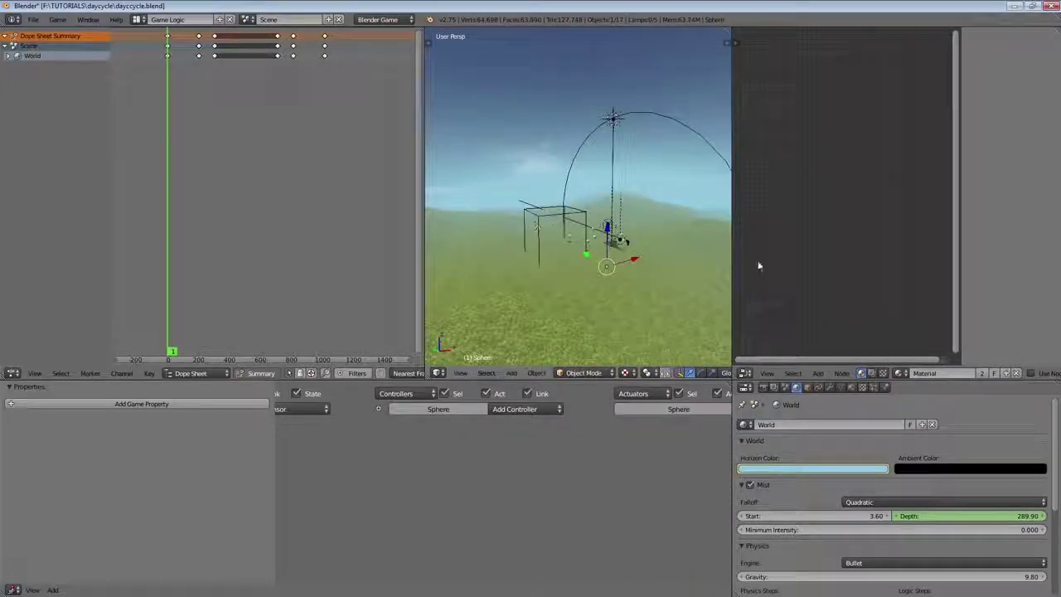
{"action": "left_click", "coordinate": [852, 387]}
{"action": "scroll", "coordinate": [829, 475], "scroll_direction": "up", "scroll_amount": 2}
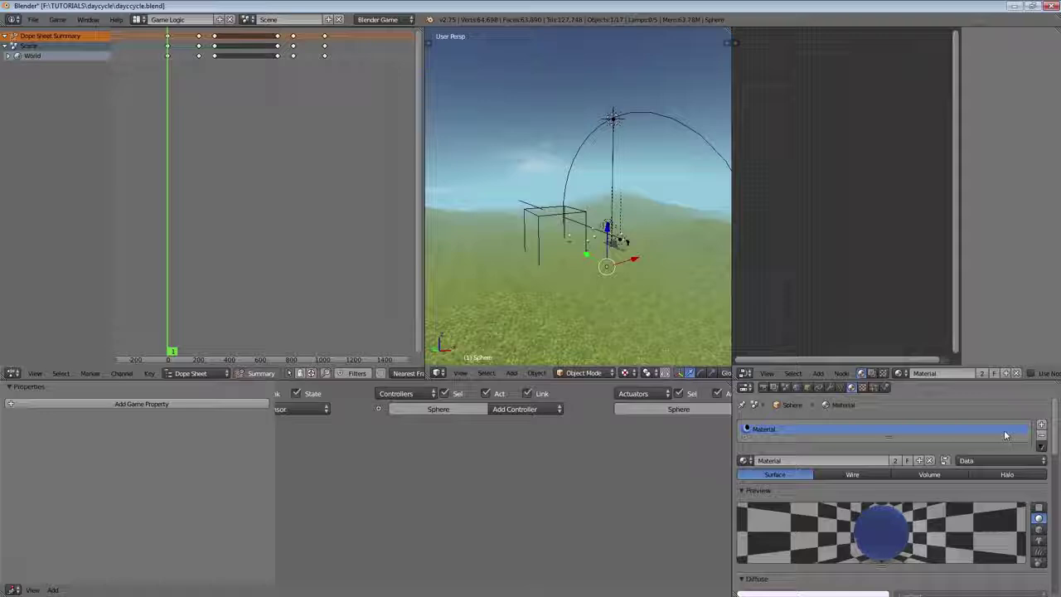
{"action": "left_click", "coordinate": [1041, 425]}
{"action": "left_click", "coordinate": [801, 487]}
{"action": "scroll", "coordinate": [810, 494], "scroll_direction": "down", "scroll_amount": 6}
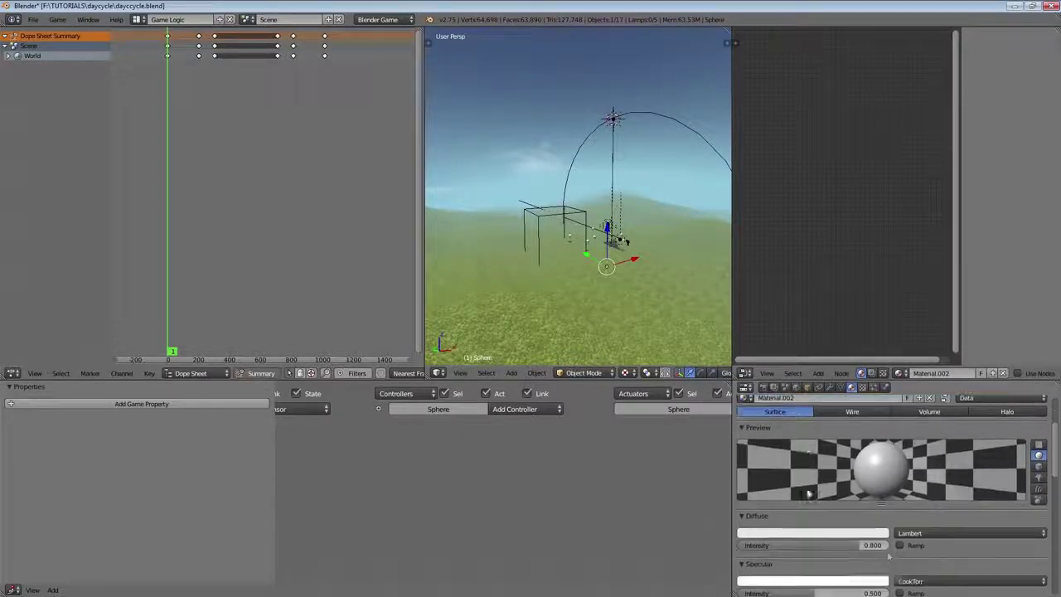
{"action": "scroll", "coordinate": [886, 537], "scroll_direction": "up", "scroll_amount": 6}
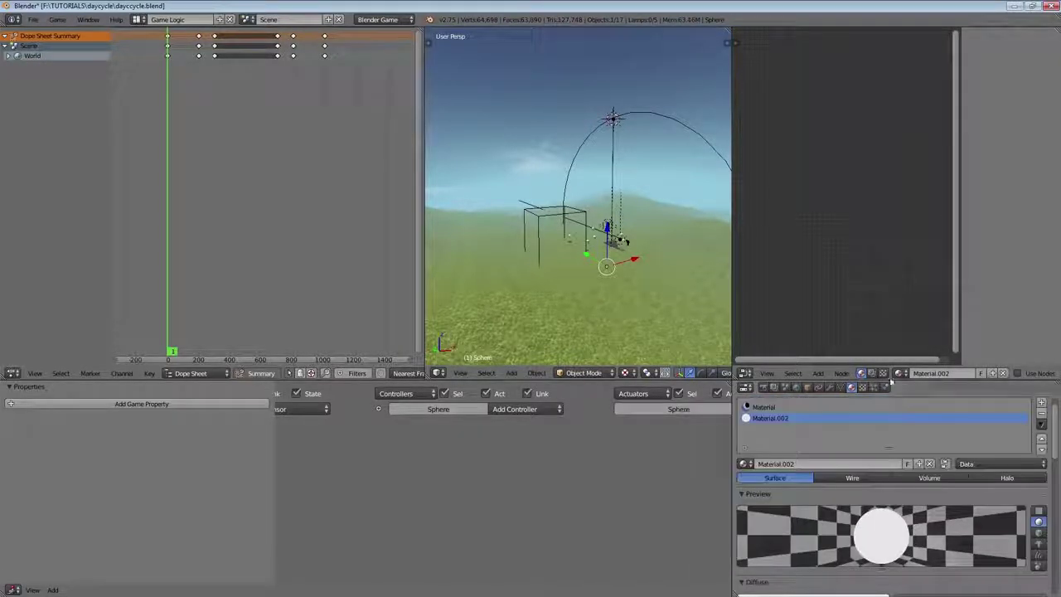
Give the sky sphere's new material an image texture using weltall.png.
{"action": "left_click", "coordinate": [862, 387]}
{"action": "left_click", "coordinate": [819, 510]}
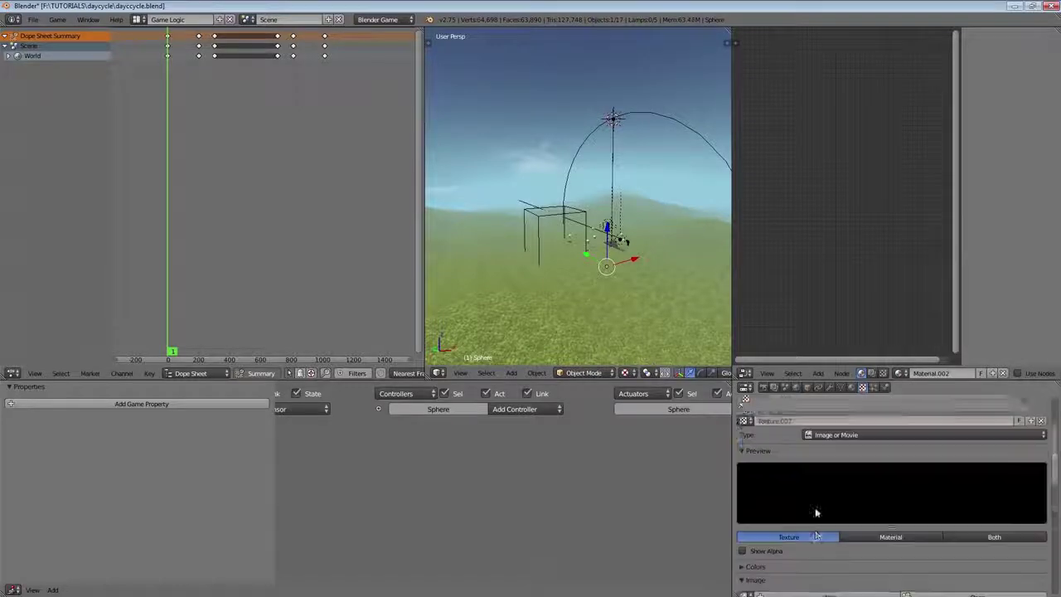
{"action": "scroll", "coordinate": [779, 514], "scroll_direction": "down", "scroll_amount": 2}
{"action": "left_click", "coordinate": [744, 486]}
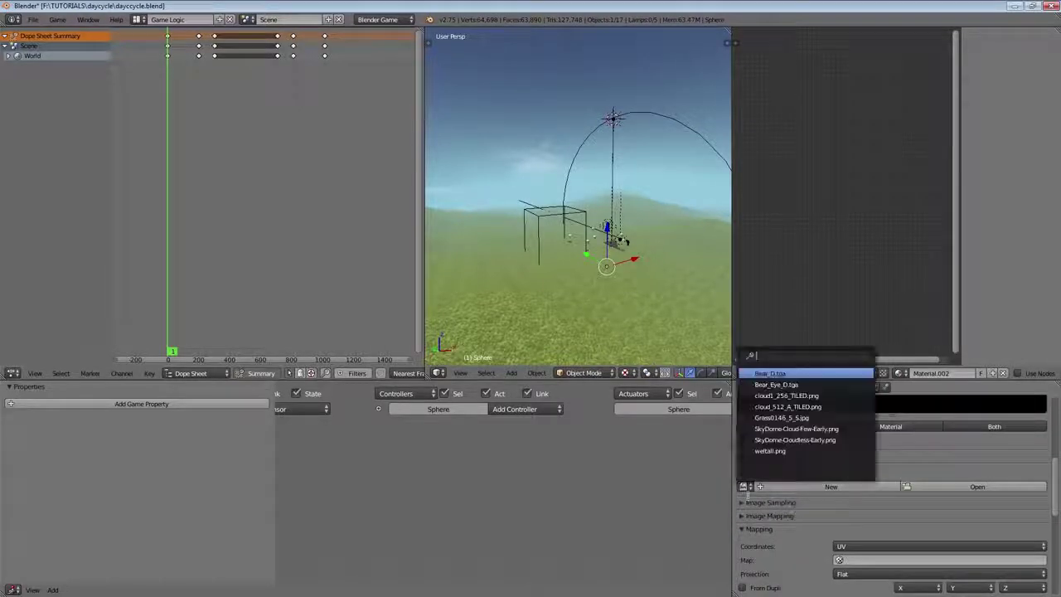
{"action": "left_click", "coordinate": [781, 451]}
{"action": "scroll", "coordinate": [815, 481], "scroll_direction": "up", "scroll_amount": 3}
{"action": "scroll", "coordinate": [863, 496], "scroll_direction": "up", "scroll_amount": 3}
Assign Material.002 to the sky sphere's faces in Edit Mode and return to Object Mode.
{"action": "left_click", "coordinate": [852, 388]}
{"action": "key", "text": "Tab"}
{"action": "left_click", "coordinate": [788, 465]}
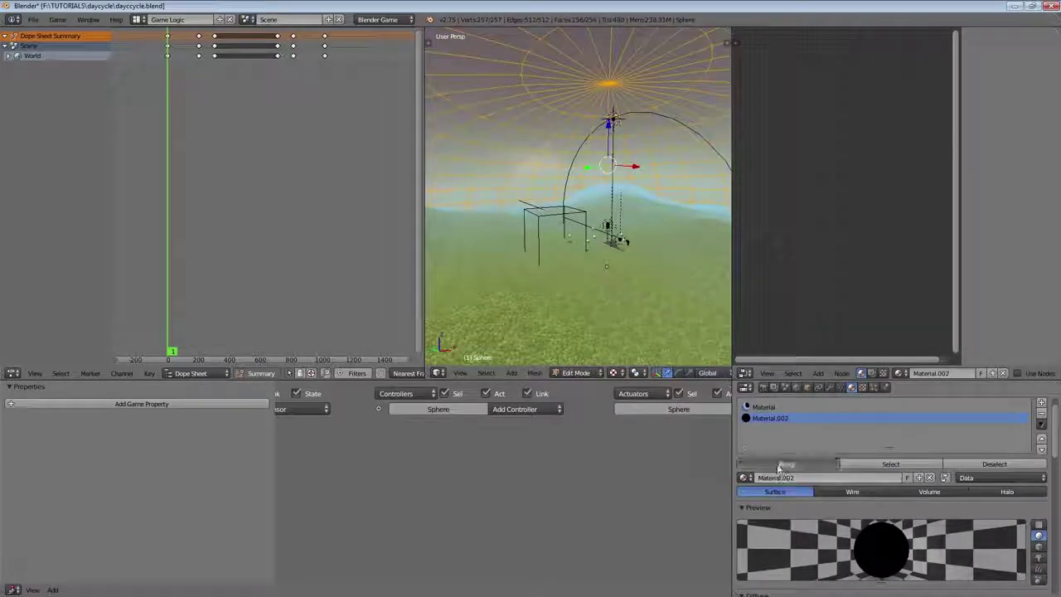
{"action": "key", "text": "Tab"}
Add a third material slot to the sky sphere with a new material named skydome.
{"action": "middle_click_drag", "start_coordinate": [568, 301], "coordinate": [599, 291]}
{"action": "scroll", "coordinate": [1017, 488], "scroll_direction": "down", "scroll_amount": 14}
{"action": "scroll", "coordinate": [1016, 488], "scroll_direction": "up", "scroll_amount": 15}
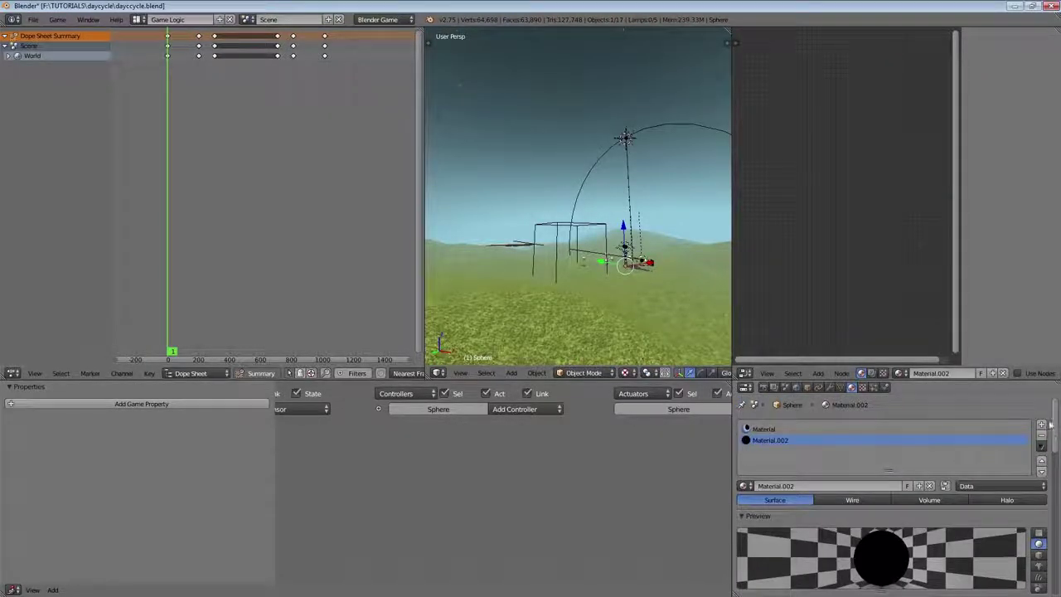
{"action": "left_click", "coordinate": [1042, 425]}
{"action": "left_click", "coordinate": [823, 487]}
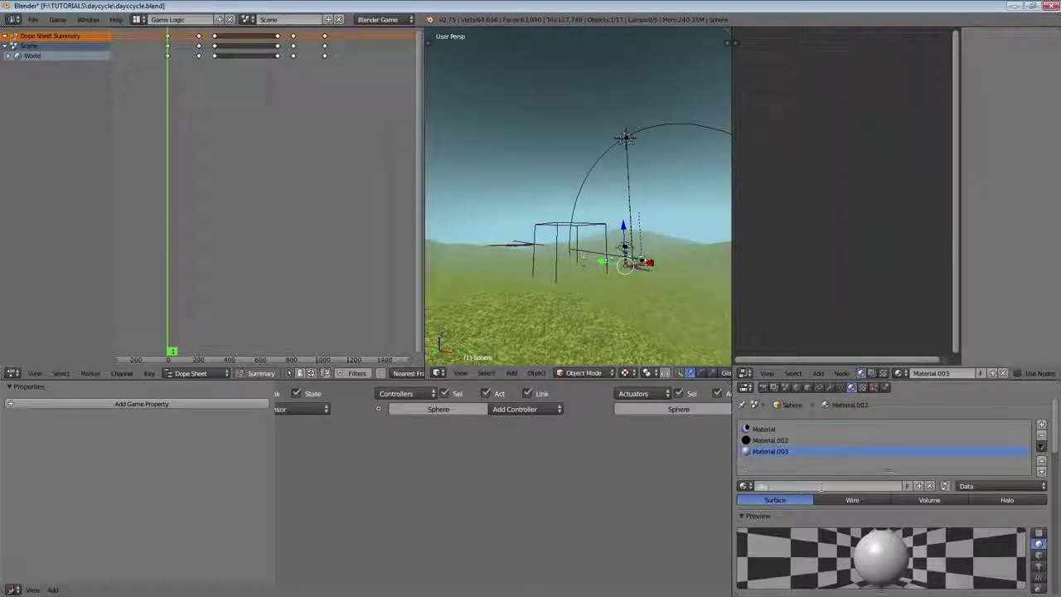
{"action": "key", "text": "Return"}
{"action": "left_click", "coordinate": [823, 486]}
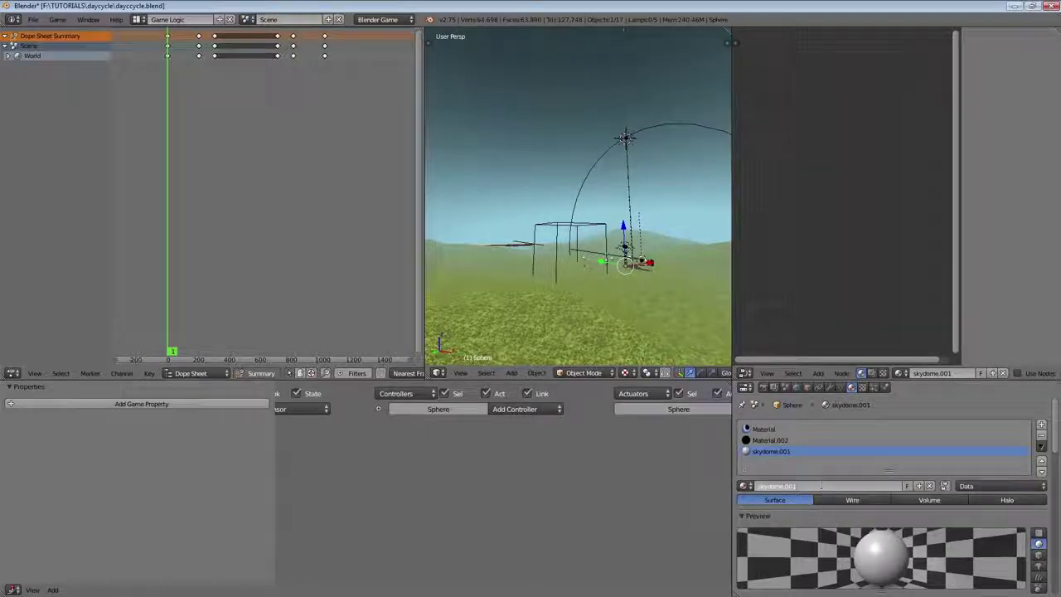
{"action": "type", "text": "skydom"}
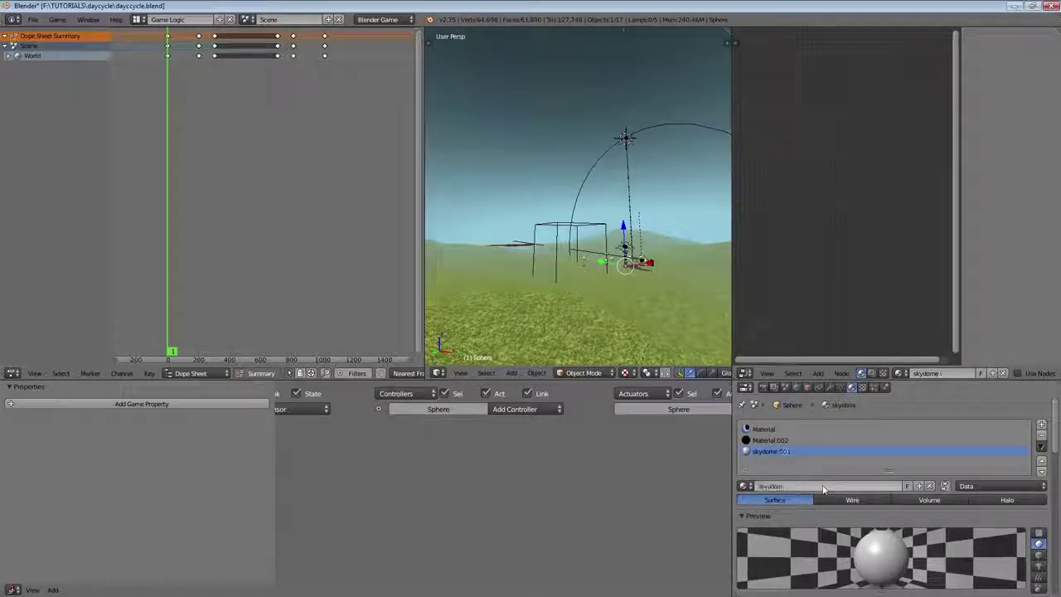
{"action": "type", "text": "e"}
{"action": "key", "text": "Return"}
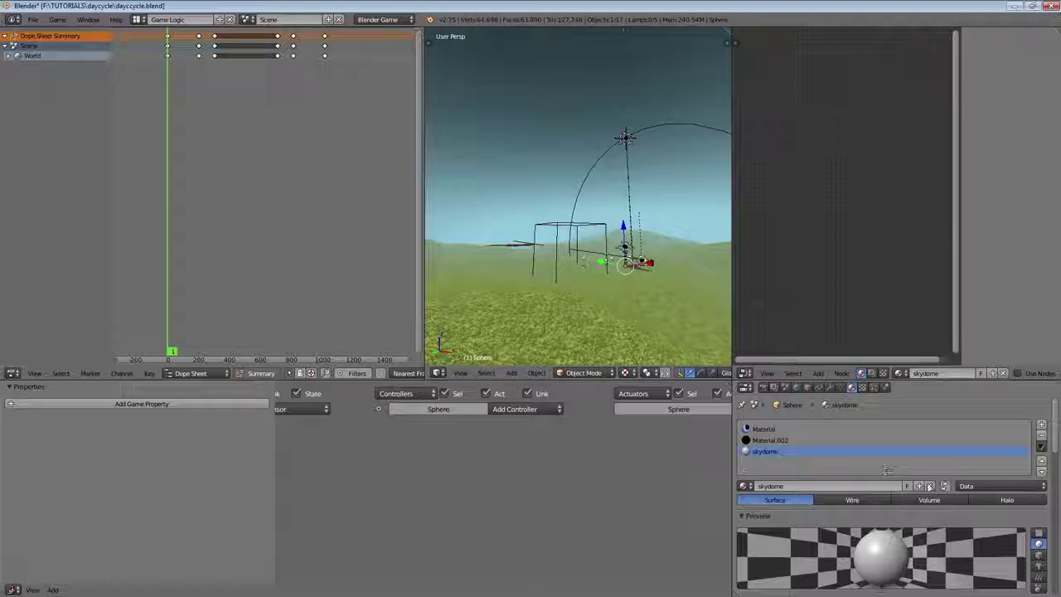
Enable nodes on the skydome material and load the existing material named Material into its Material node.
{"action": "left_click", "coordinate": [945, 486]}
{"action": "scroll", "coordinate": [830, 240], "scroll_direction": "up", "scroll_amount": 4}
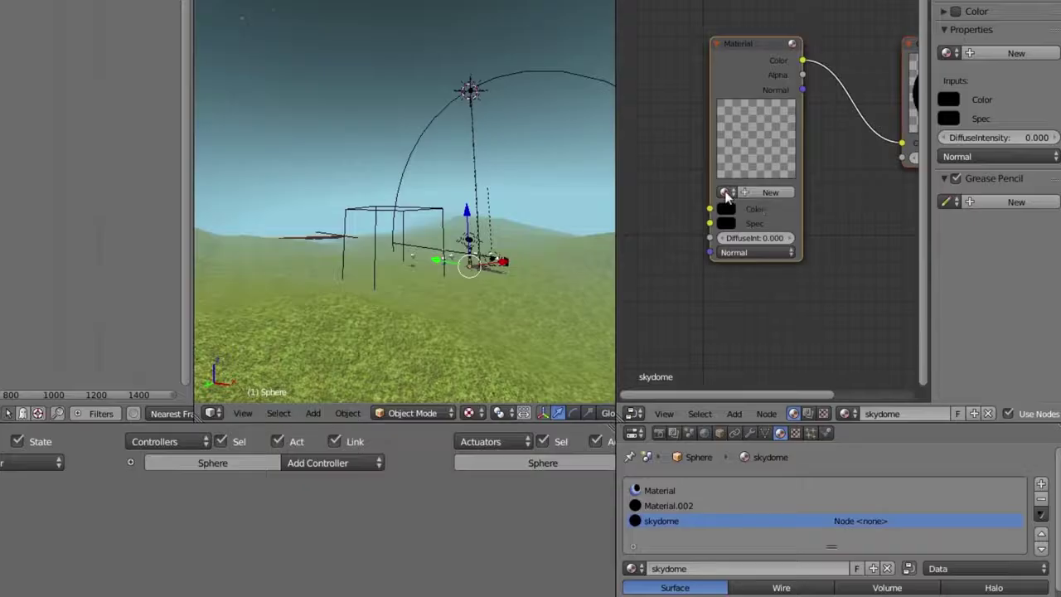
{"action": "left_click", "coordinate": [725, 193]}
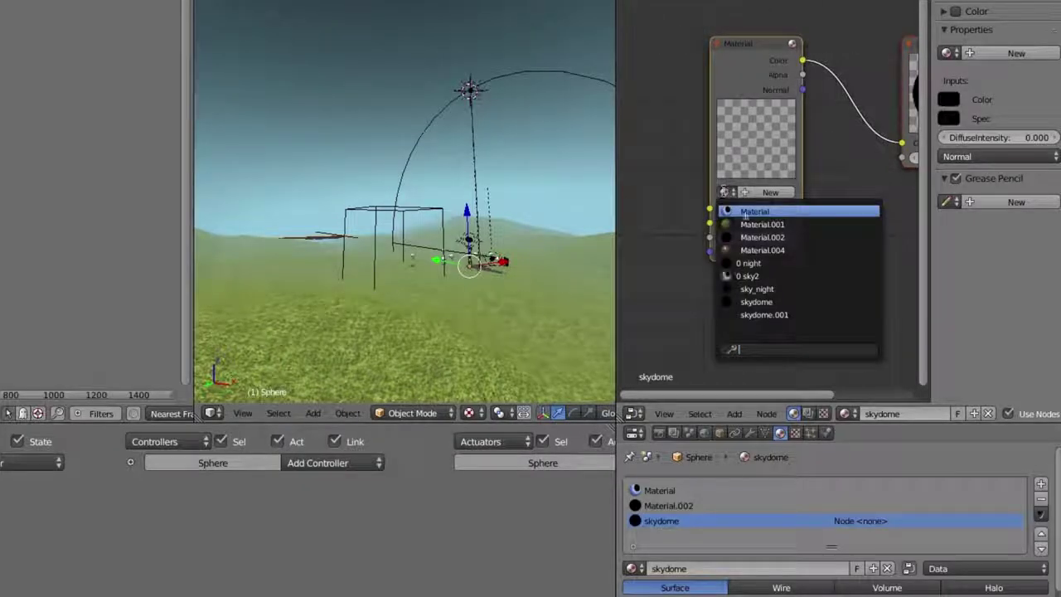
{"action": "left_click", "coordinate": [745, 212]}
{"action": "left_click_drag", "start_coordinate": [741, 135], "coordinate": [687, 155]}
Assign the skydome material to the sky sphere's faces in Edit Mode and return to Object Mode.
{"action": "key", "text": "Tab"}
{"action": "left_click", "coordinate": [693, 569]}
{"action": "key", "text": "Tab"}
{"action": "middle_click_drag", "start_coordinate": [426, 246], "coordinate": [384, 273]}
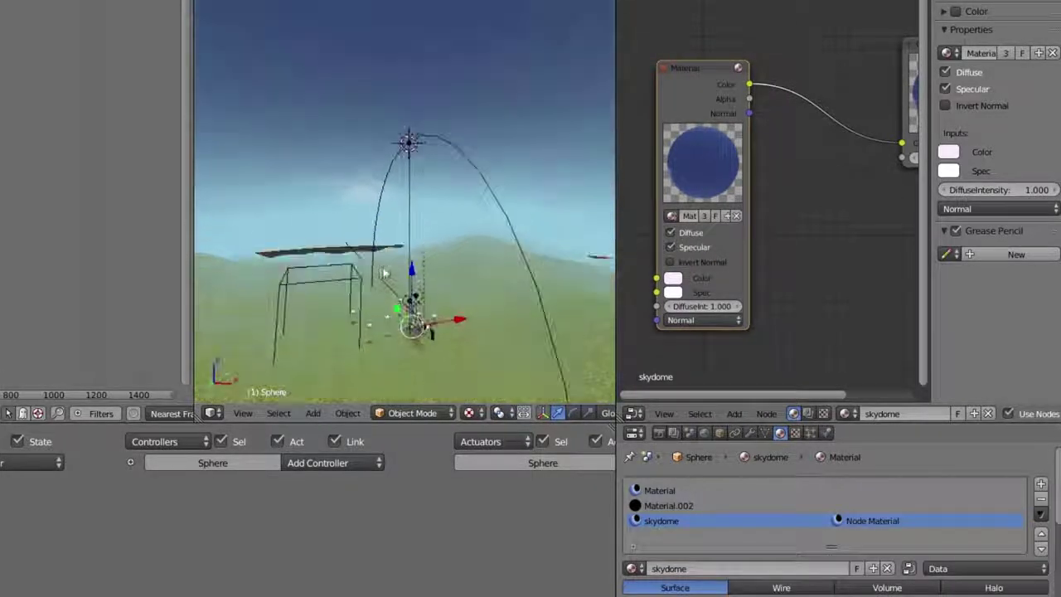
Duplicate the Material node, place the copy below the original and load Material.002 into it.
{"action": "scroll", "coordinate": [800, 179], "scroll_direction": "down", "scroll_amount": 1}
{"action": "middle_click_drag", "start_coordinate": [800, 180], "coordinate": [726, 69]}
{"action": "key", "text": "shift+d"}
{"action": "left_click", "coordinate": [725, 285]}
{"action": "left_click", "coordinate": [675, 293]}
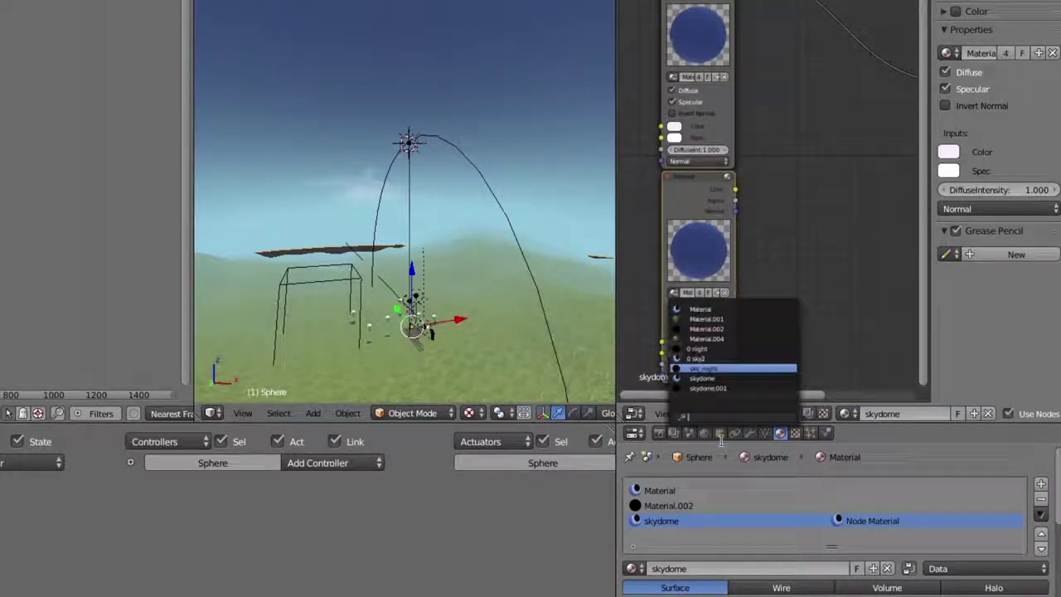
{"action": "left_click", "coordinate": [711, 328]}
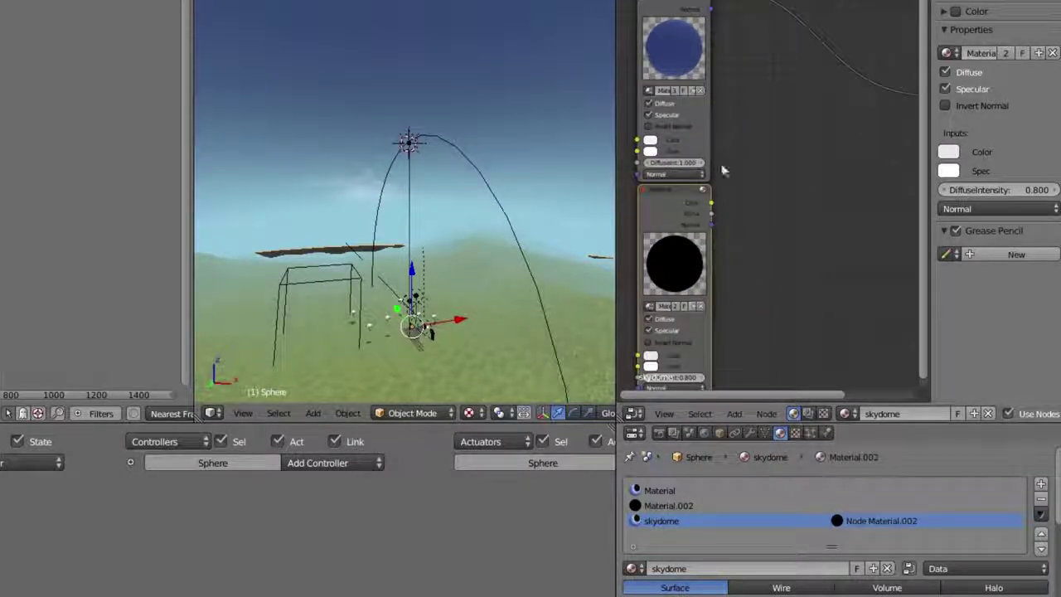
Insert a Mix node before the Output node and connect the Material.002 node's Color to its Color2 input.
{"action": "key", "text": "shift+a"}
{"action": "mouse_move", "coordinate": [698, 172]}
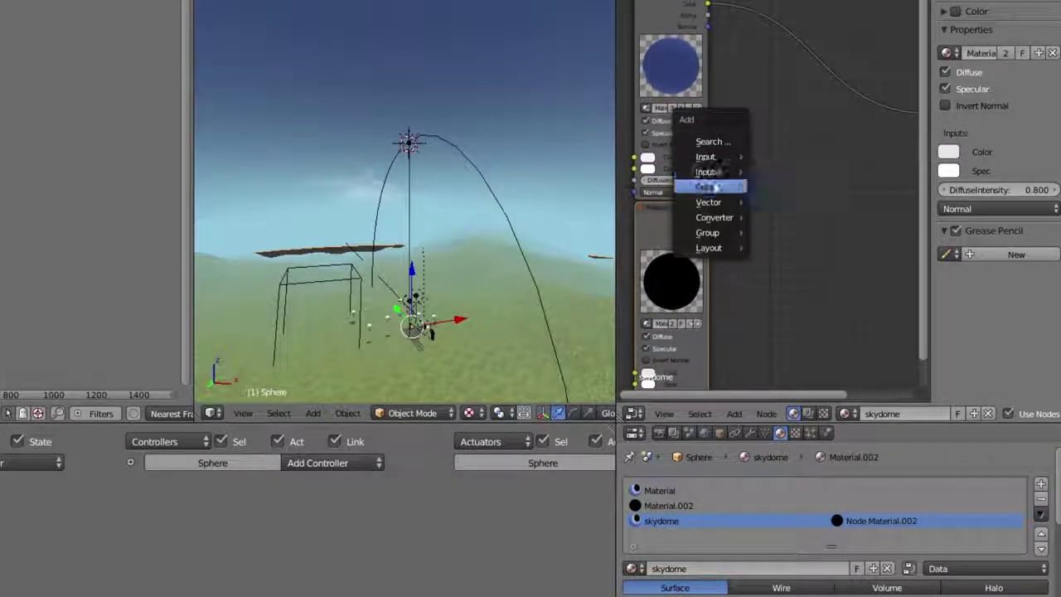
{"action": "left_click", "coordinate": [794, 185]}
{"action": "left_click", "coordinate": [784, 58]}
{"action": "key", "text": "ctrl+Up"}
{"action": "left_click_drag", "start_coordinate": [405, 368], "coordinate": [491, 236]}
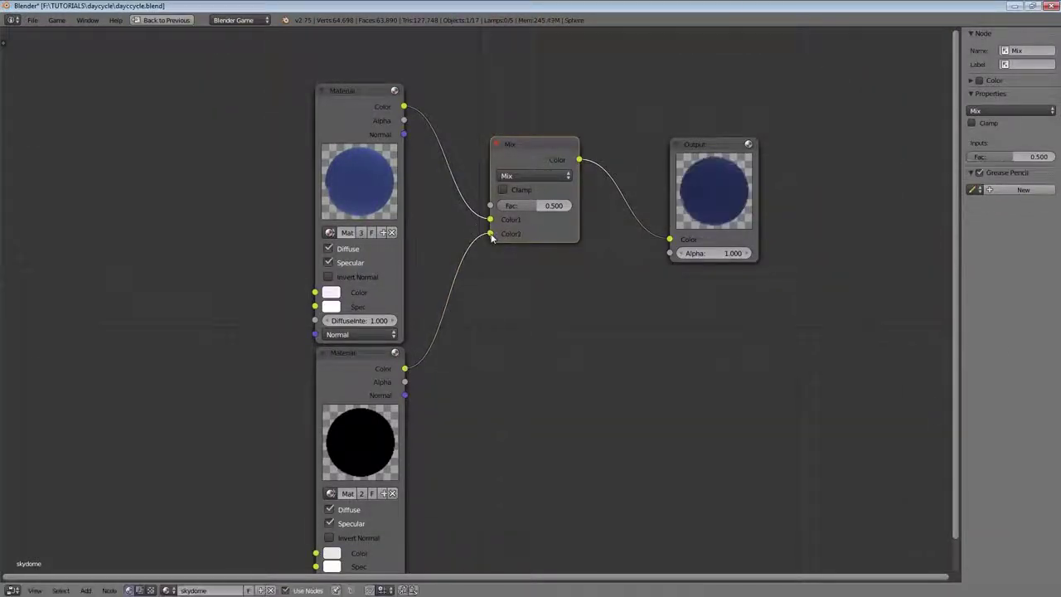
{"action": "key", "text": "ctrl+Up"}
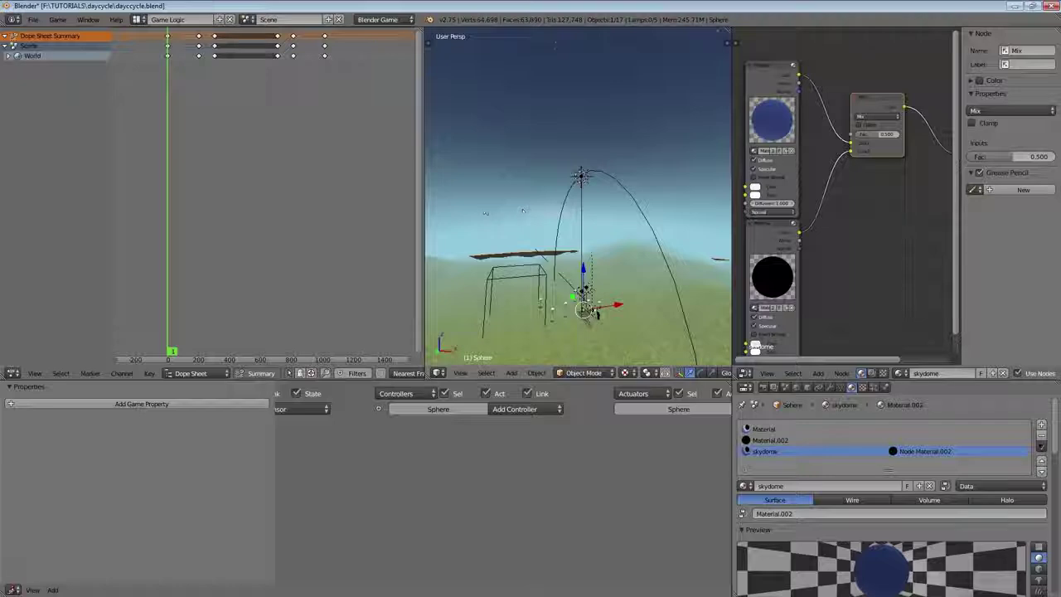
Enlarge the 3D view and set the Mix node's Fac to 1.000.
{"action": "left_click_drag", "start_coordinate": [423, 236], "coordinate": [163, 237]}
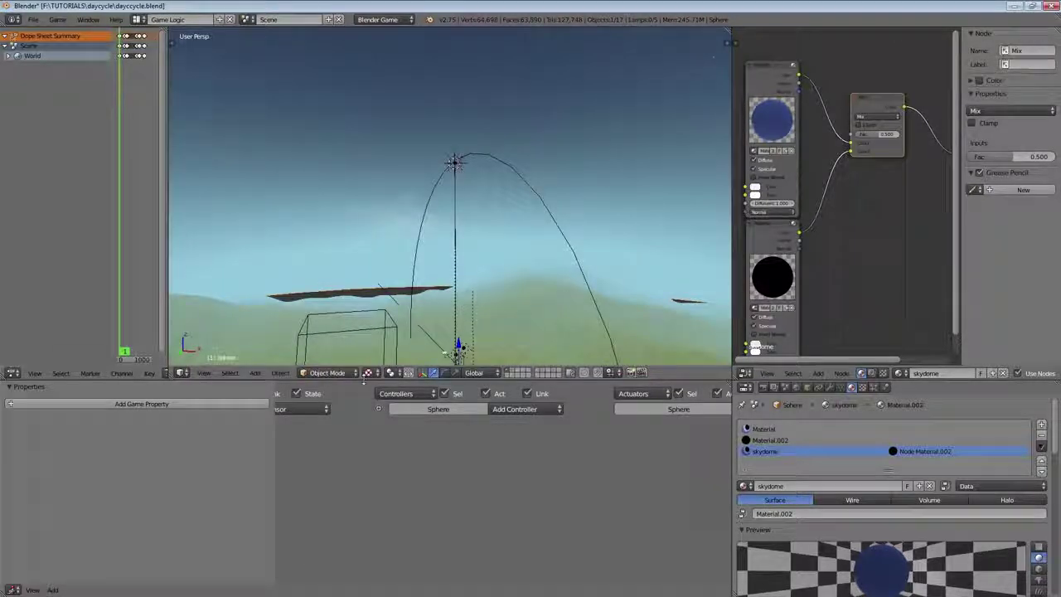
{"action": "left_click_drag", "start_coordinate": [363, 380], "coordinate": [363, 517]}
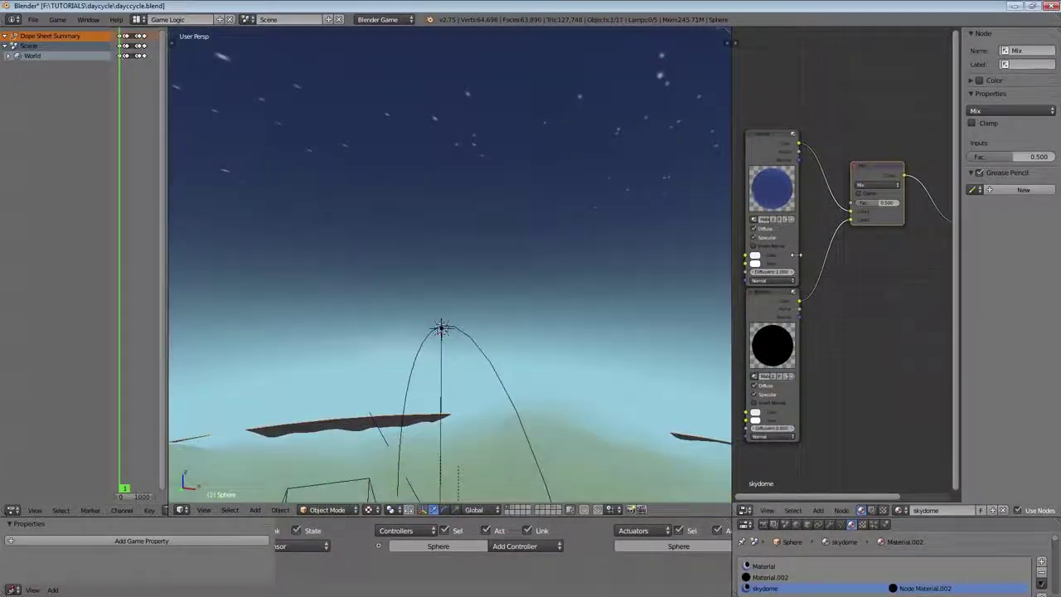
{"action": "scroll", "coordinate": [795, 255], "scroll_direction": "up", "scroll_amount": 2}
{"action": "left_click_drag", "start_coordinate": [883, 193], "coordinate": [910, 193]}
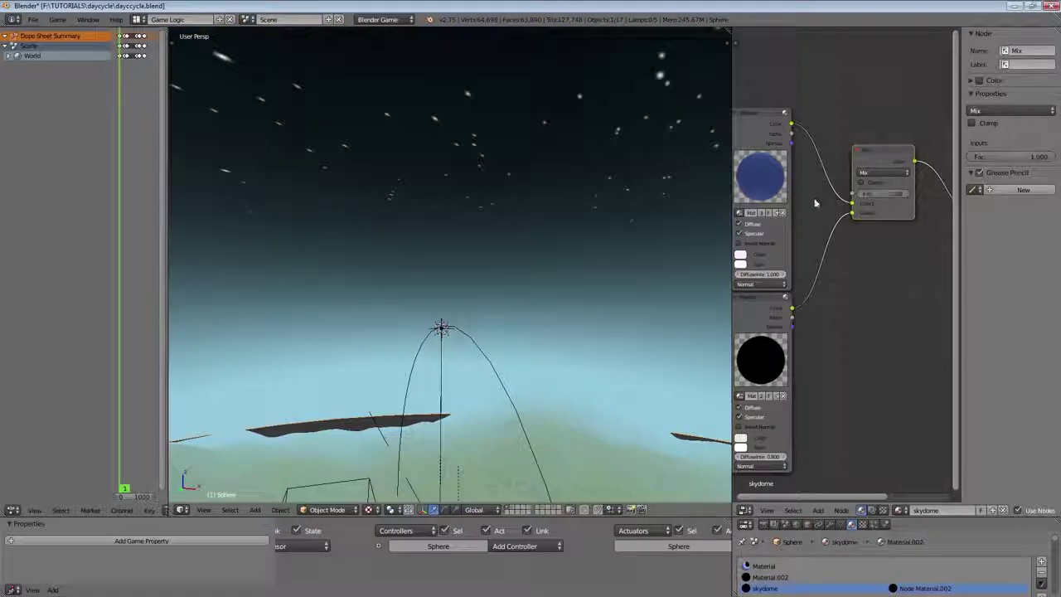
Move both Material nodes down and further away from the Mix node to free space above them.
{"action": "middle_click_drag", "start_coordinate": [815, 202], "coordinate": [902, 198]}
{"action": "scroll", "coordinate": [902, 198], "scroll_direction": "down", "scroll_amount": 3}
{"action": "key", "text": "b"}
{"action": "left_click_drag", "start_coordinate": [769, 126], "coordinate": [903, 390]}
{"action": "key", "text": "g"}
{"action": "left_click", "coordinate": [882, 336]}
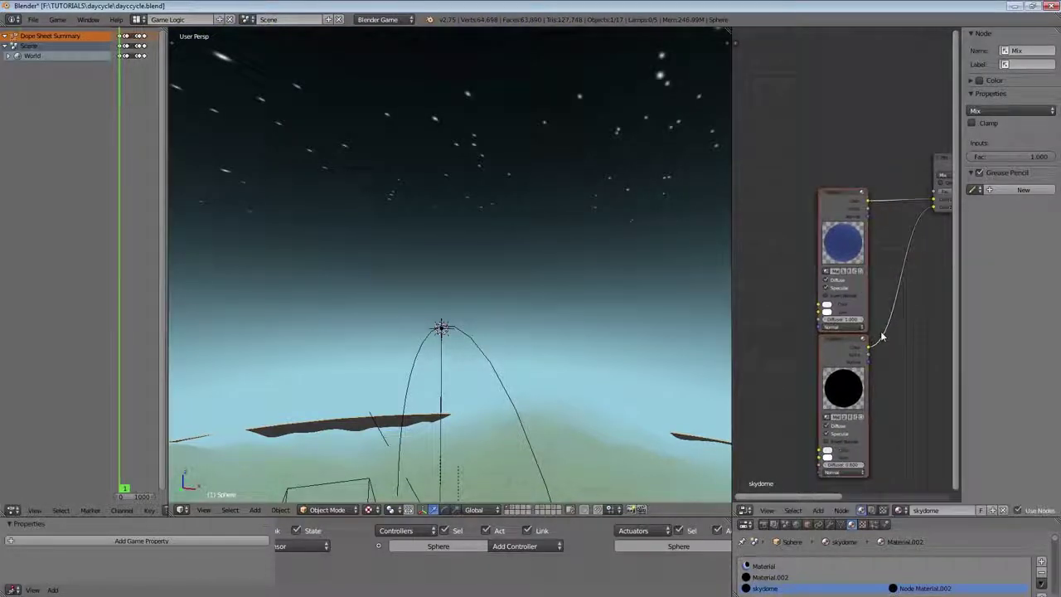
{"action": "middle_click_drag", "start_coordinate": [895, 314], "coordinate": [845, 330]}
{"action": "scroll", "coordinate": [847, 327], "scroll_direction": "up", "scroll_amount": 3}
{"action": "left_click_drag", "start_coordinate": [906, 164], "coordinate": [899, 164]}
Add a Lamp Data input node above the two Material nodes.
{"action": "middle_click_drag", "start_coordinate": [750, 153], "coordinate": [797, 166]}
{"action": "key", "text": "shift+a"}
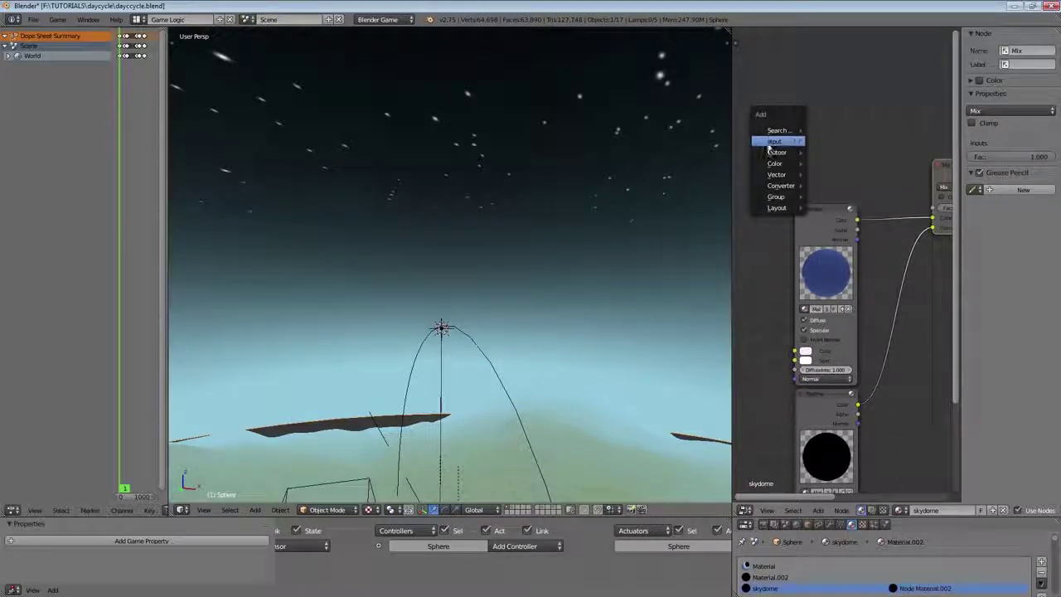
{"action": "mouse_move", "coordinate": [789, 145]}
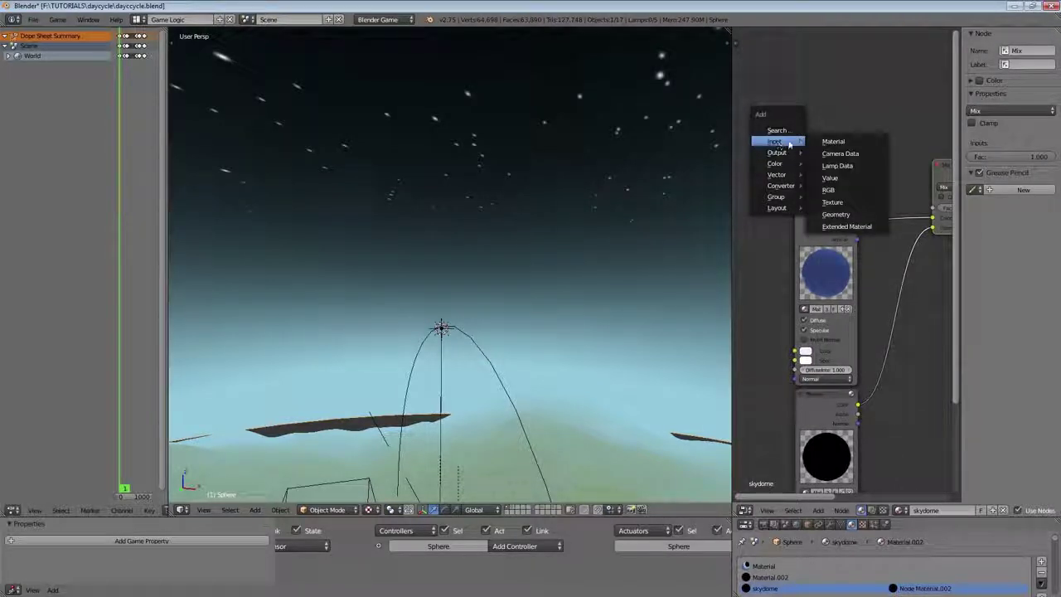
{"action": "left_click", "coordinate": [836, 167]}
{"action": "left_click", "coordinate": [829, 124]}
{"action": "key", "text": "ctrl+Up"}
{"action": "scroll", "coordinate": [501, 205], "scroll_direction": "up", "scroll_amount": 2}
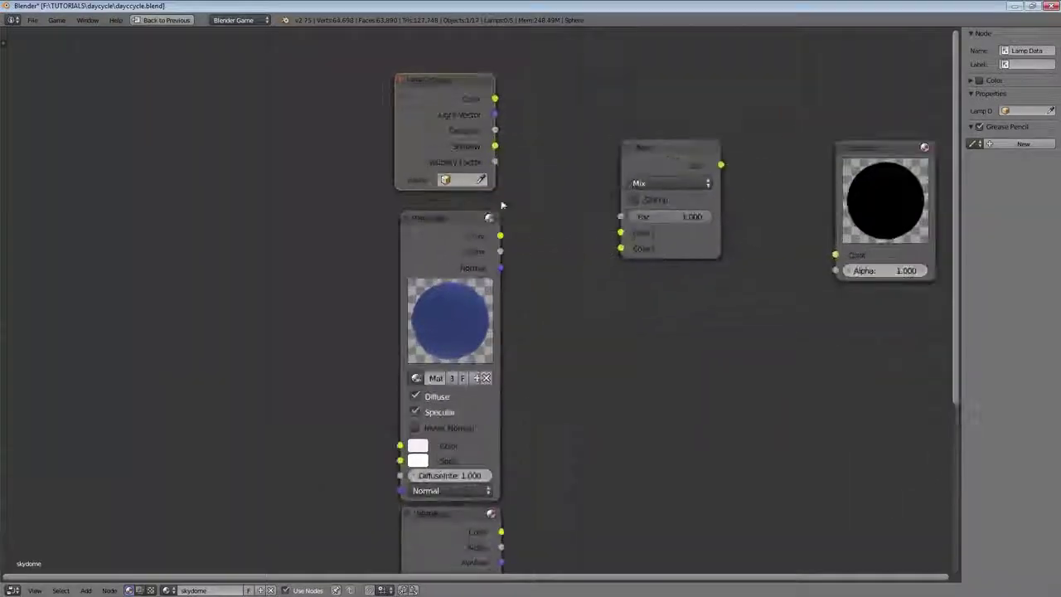
Set the Lamp Data node's lamp to Sun.
{"action": "left_click", "coordinate": [448, 180]}
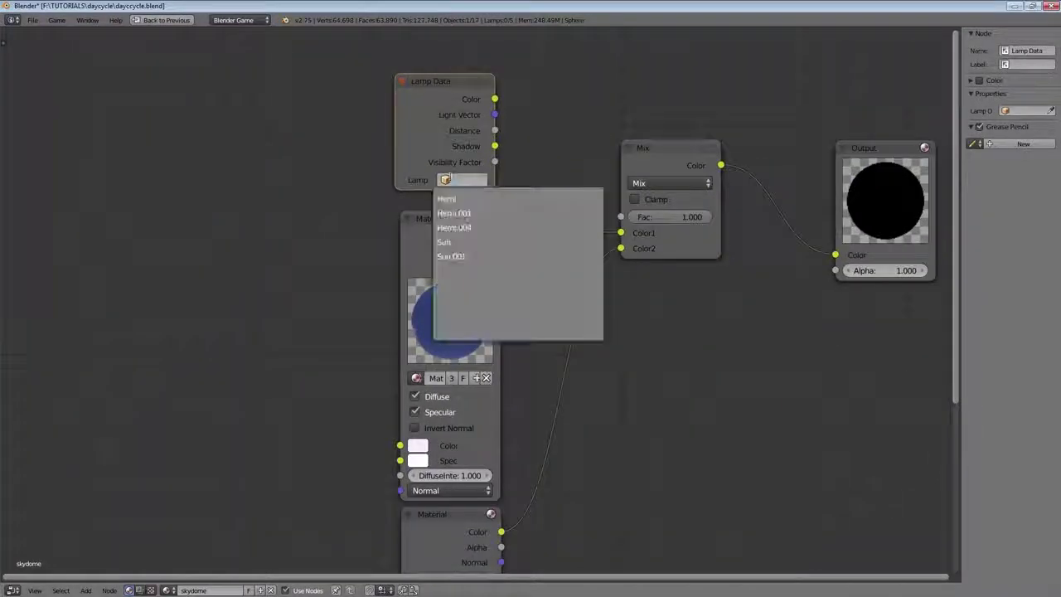
{"action": "left_click", "coordinate": [461, 256]}
{"action": "key", "text": "ctrl+Up"}
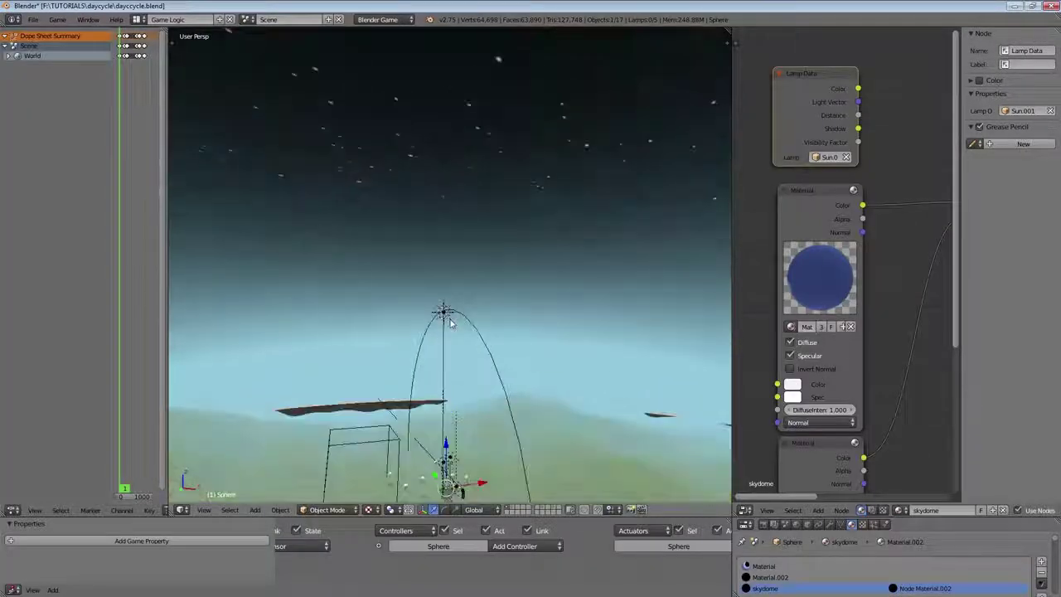
{"action": "left_click", "coordinate": [829, 157]}
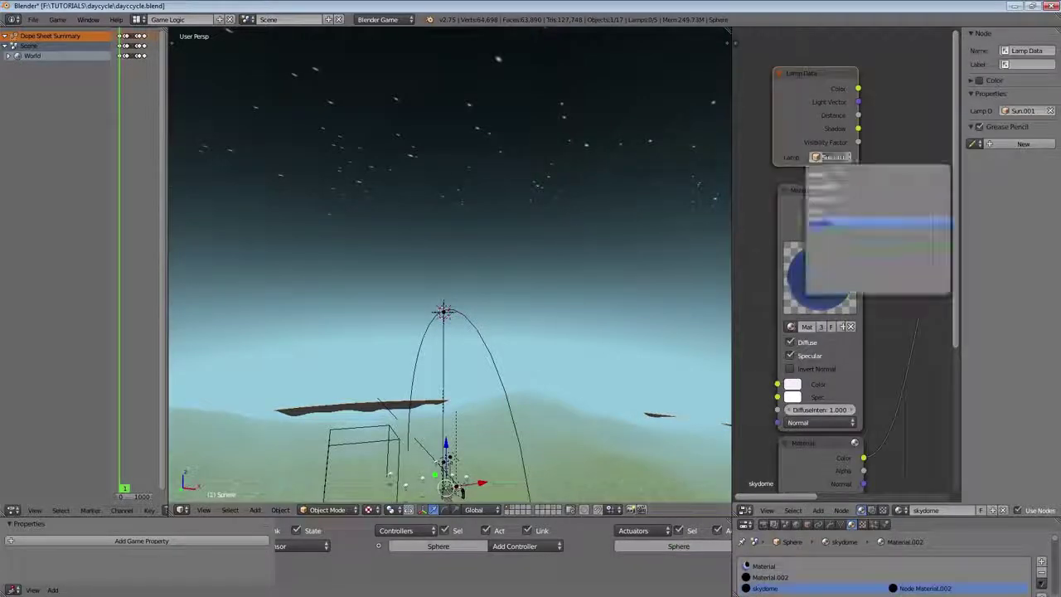
{"action": "left_click", "coordinate": [828, 212]}
Connect the Lamp Data node's Color directly to the Output node's Color and move the Output node above the Mix node.
{"action": "middle_click_drag", "start_coordinate": [874, 125], "coordinate": [749, 257]}
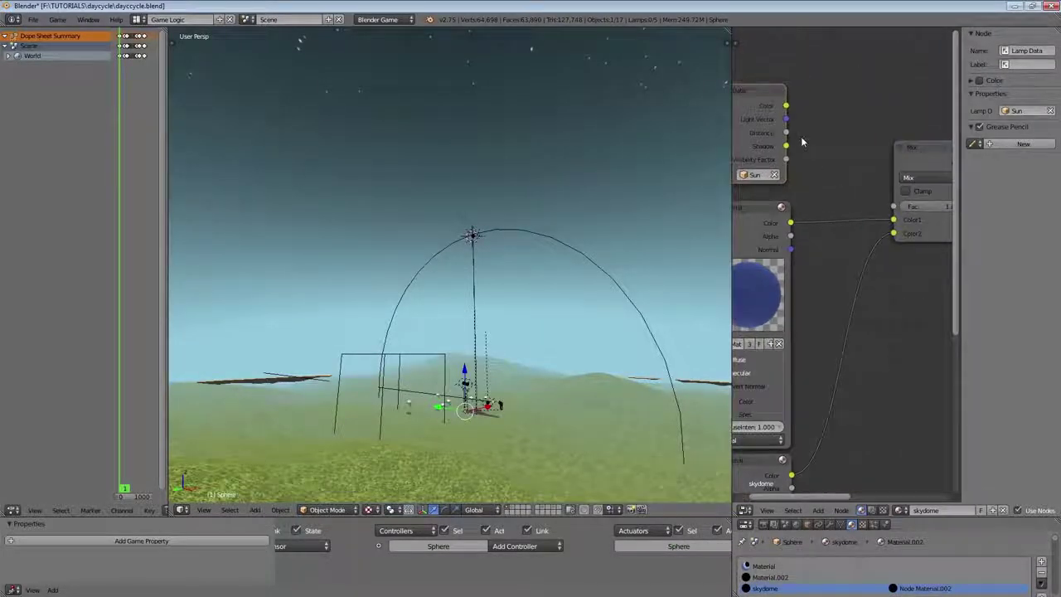
{"action": "scroll", "coordinate": [750, 256], "scroll_direction": "down", "scroll_amount": 8}
{"action": "left_click_drag", "start_coordinate": [782, 249], "coordinate": [787, 238]}
{"action": "left_click_drag", "start_coordinate": [925, 313], "coordinate": [938, 317]}
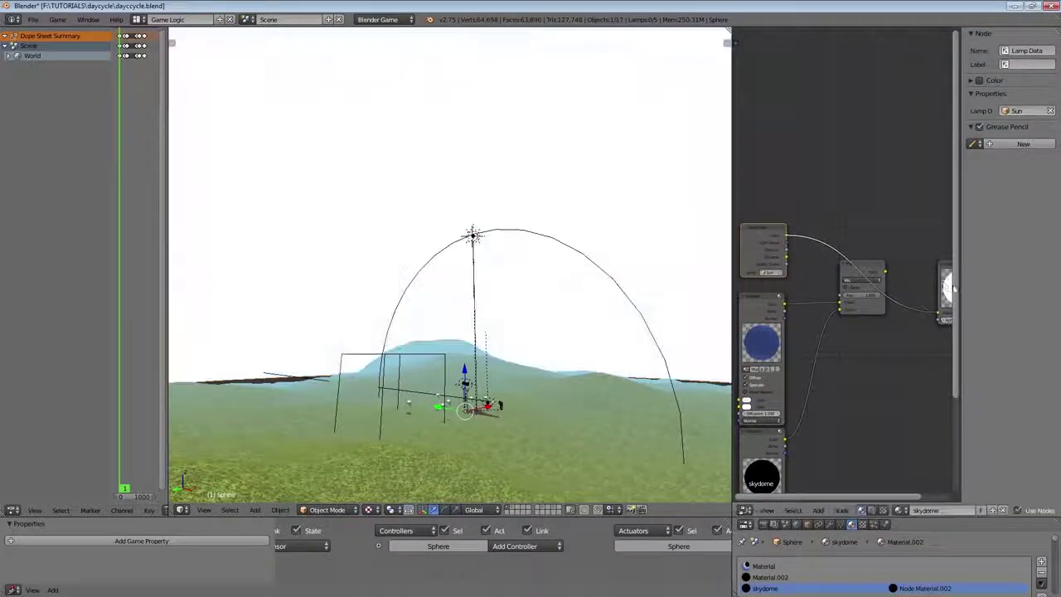
{"action": "left_click", "coordinate": [937, 280]}
{"action": "left_click_drag", "start_coordinate": [937, 281], "coordinate": [847, 214]}
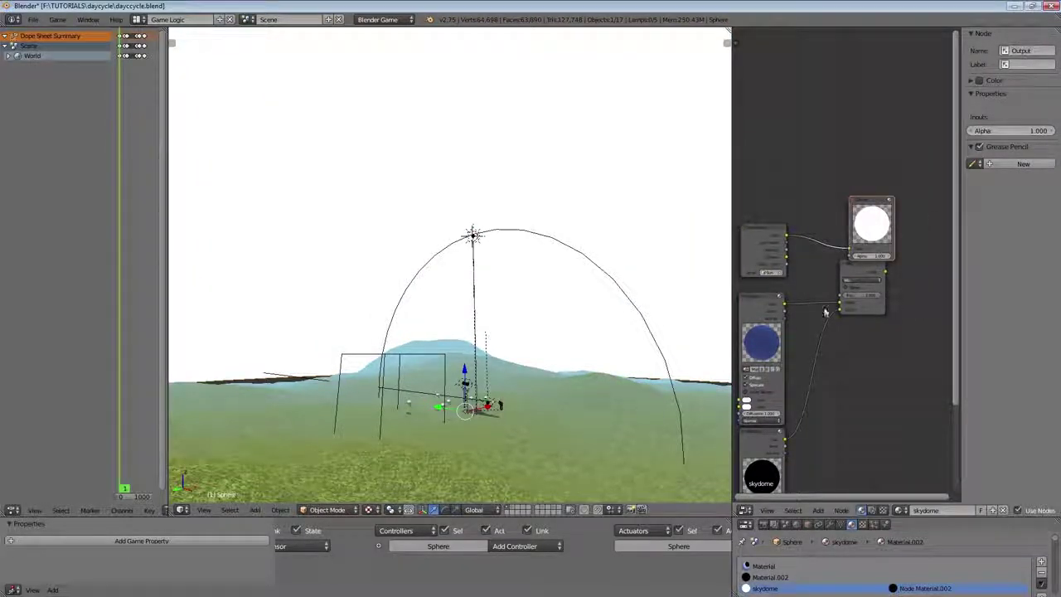
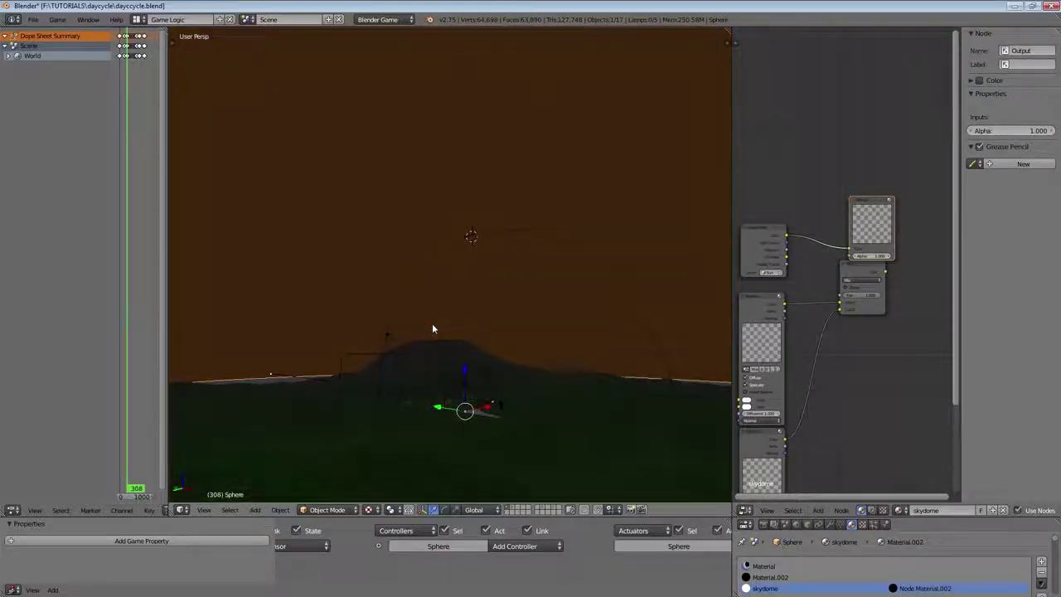
Move the Lamp Data node aside and insert a ColorRamp node on its link to the Output node.
{"action": "scroll", "coordinate": [780, 242], "scroll_direction": "up", "scroll_amount": 2}
{"action": "left_click_drag", "start_coordinate": [782, 213], "coordinate": [722, 220]}
{"action": "key", "text": "shift+a"}
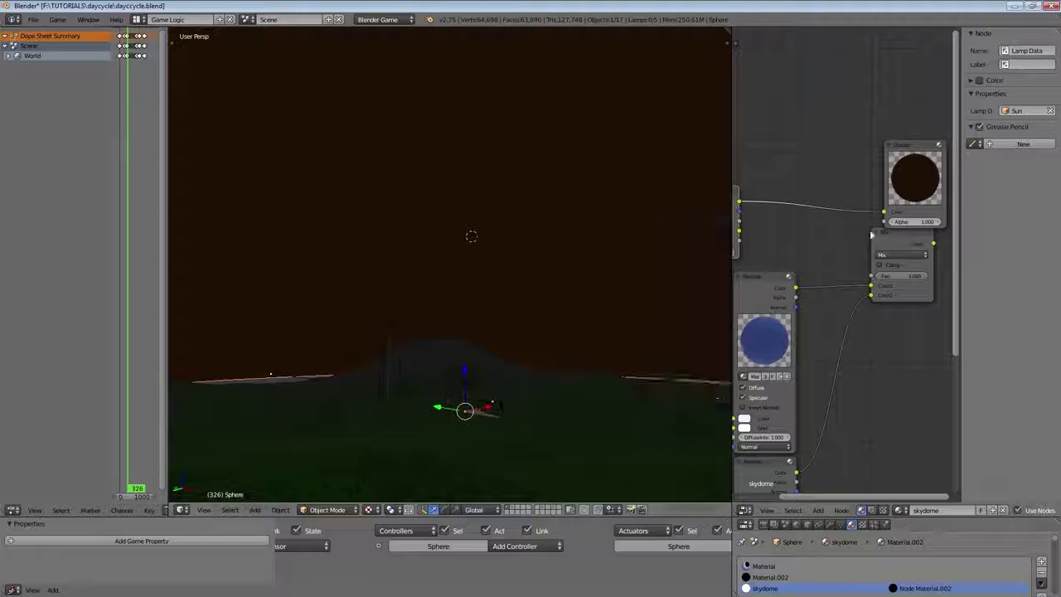
{"action": "key", "text": "shift+a"}
{"action": "mouse_move", "coordinate": [770, 258]}
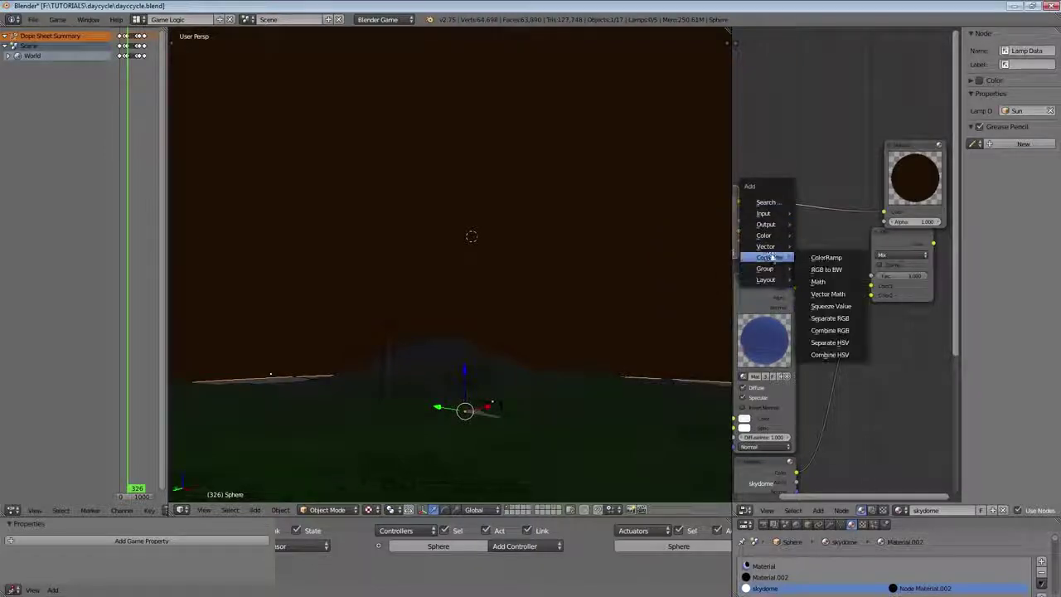
{"action": "left_click", "coordinate": [827, 258]}
{"action": "left_click", "coordinate": [764, 213]}
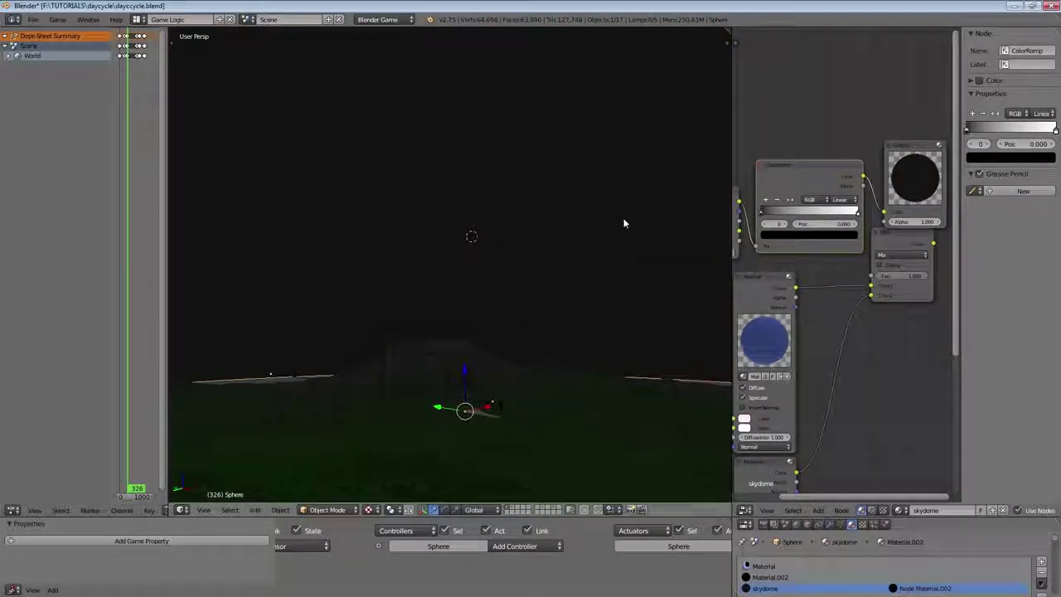
Step the animation back to frame 240 to examine how the lamp color drives the sky's brightness.
{"action": "key", "text": "Left"}
{"action": "key", "text": "Left"}
{"action": "key", "text": "Left"}
{"action": "key", "text": "Left"}
{"action": "key", "text": "Left"}
{"action": "key", "text": "Left"}
{"action": "key", "text": "Left"}
{"action": "key", "text": "Left"}
{"action": "key", "text": "Left"}
{"action": "key", "text": "Left"}
{"action": "key", "text": "Left"}
{"action": "key", "text": "Left"}
{"action": "key", "text": "Left"}
{"action": "key", "text": "Left"}
{"action": "key", "text": "Left"}
{"action": "key", "text": "Left"}
{"action": "key", "text": "Left"}
{"action": "key", "text": "Left"}
{"action": "key", "text": "Left"}
{"action": "key", "text": "Left"}
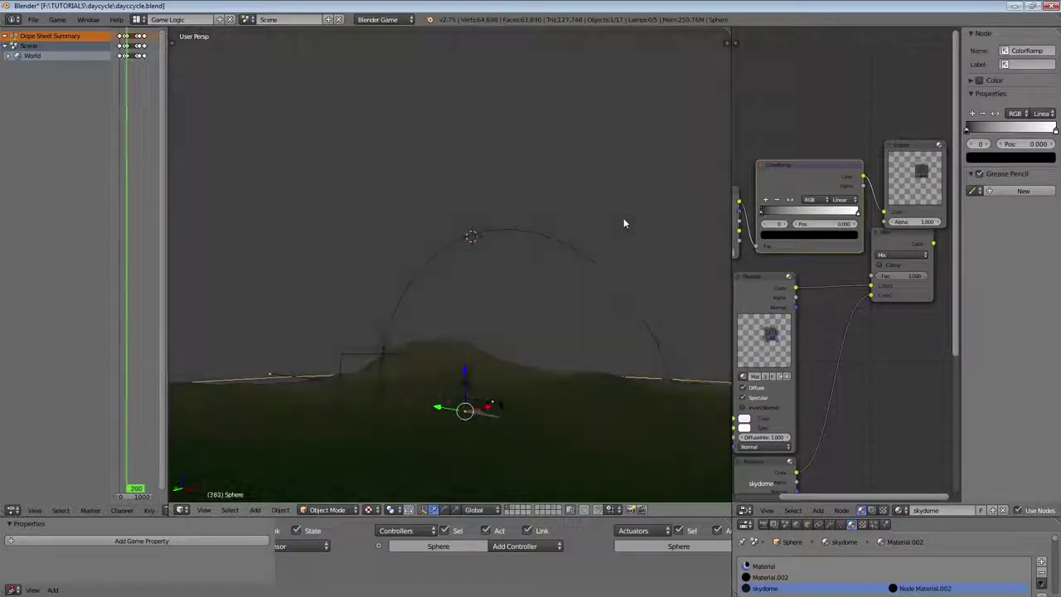
{"action": "key", "text": "Left"}
{"action": "key", "text": "Left"}
{"action": "key", "text": "Left"}
{"action": "key", "text": "Left"}
{"action": "key", "text": "Left"}
{"action": "key", "text": "Left"}
{"action": "key", "text": "Left"}
{"action": "key", "text": "Left"}
{"action": "key", "text": "Left"}
{"action": "key", "text": "Left"}
{"action": "key", "text": "Left"}
{"action": "key", "text": "Left"}
{"action": "key", "text": "Left"}
{"action": "key", "text": "Left"}
{"action": "key", "text": "Left"}
{"action": "key", "text": "Left"}
{"action": "key", "text": "Left"}
{"action": "key", "text": "Left"}
{"action": "key", "text": "Left"}
{"action": "key", "text": "Left"}
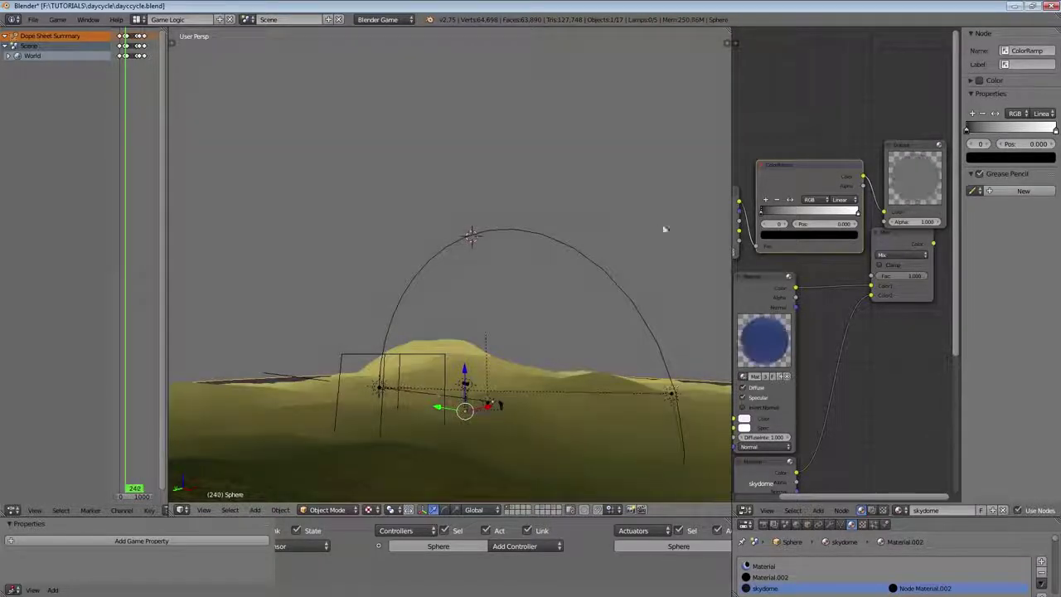
Move the ColorRamp's black stop to position 0.145.
{"action": "left_click_drag", "start_coordinate": [763, 213], "coordinate": [779, 220]}
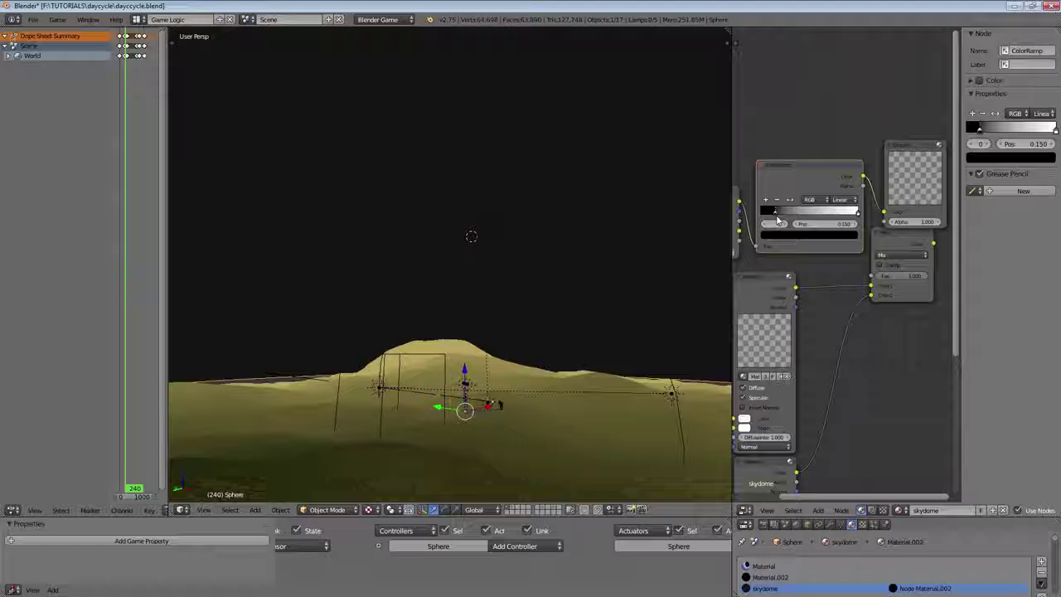
{"action": "mouse_move", "coordinate": [859, 214]}
{"action": "left_mouse_down"}
{"action": "mouse_move", "coordinate": [837, 215]}
{"action": "mouse_move", "coordinate": [867, 221]}
{"action": "left_mouse_up"}
{"action": "left_click", "coordinate": [773, 213]}
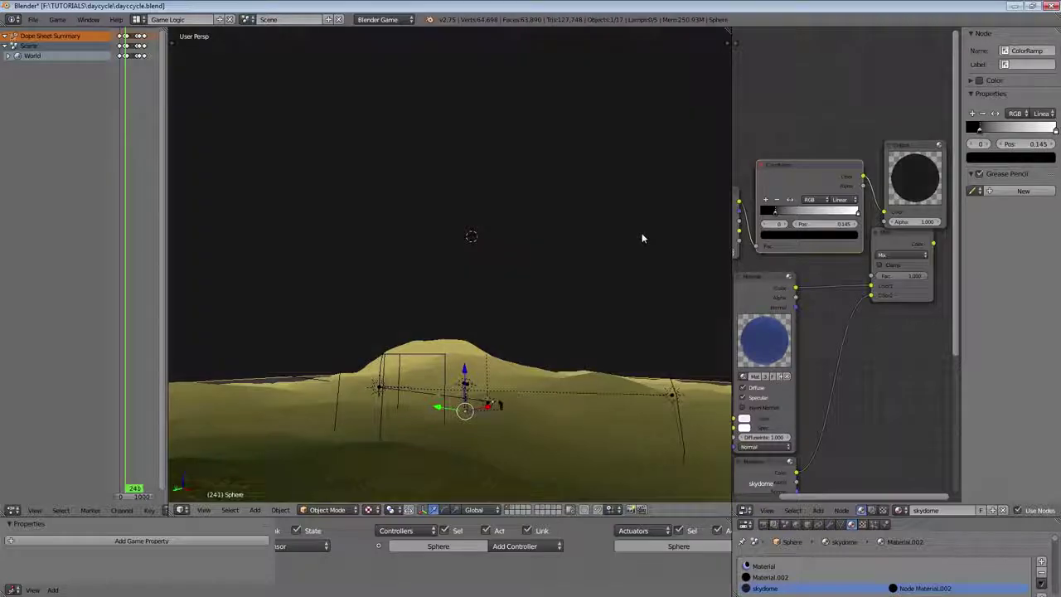
Advance the animation to frame 327 to check the sky's brightness with the adjusted ColorRamp.
{"action": "key", "text": "alt+a"}
{"action": "key", "text": "Right"}
{"action": "key", "text": "Right"}
{"action": "key", "text": "Right"}
{"action": "key", "text": "Right"}
{"action": "key", "text": "Right"}
{"action": "key", "text": "Right"}
{"action": "key", "text": "Right"}
{"action": "key", "text": "Right"}
{"action": "key", "text": "Right"}
{"action": "key", "text": "Right"}
{"action": "key", "text": "Right"}
{"action": "key", "text": "Right"}
{"action": "key", "text": "Right"}
{"action": "key", "text": "Right"}
{"action": "key", "text": "Right"}
{"action": "key", "text": "Right"}
{"action": "key", "text": "Right"}
{"action": "key", "text": "Right"}
{"action": "key", "text": "Right"}
{"action": "key", "text": "Right"}
{"action": "middle_click_drag", "start_coordinate": [746, 222], "coordinate": [723, 225]}
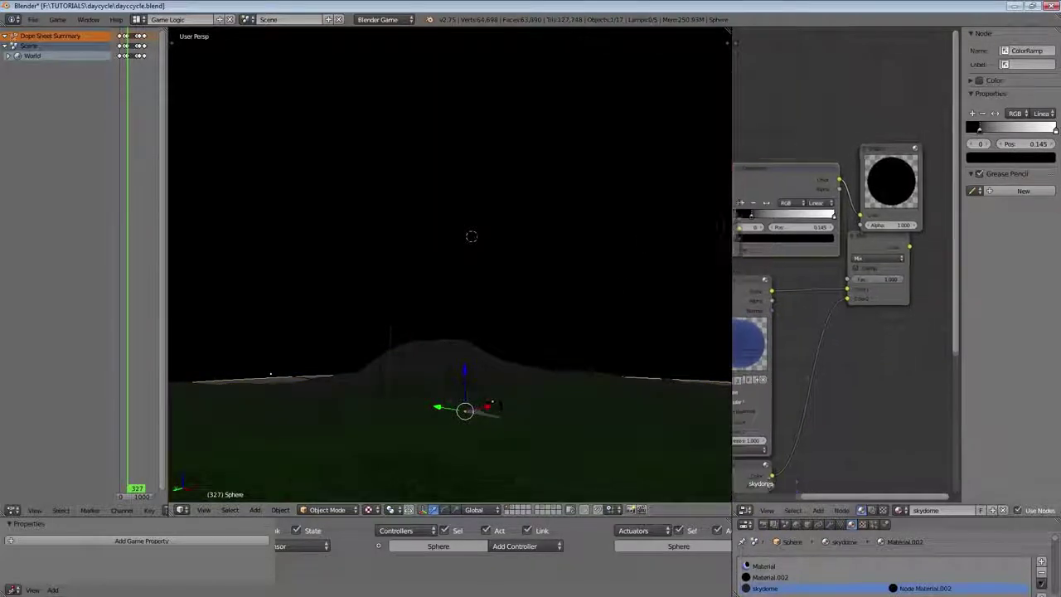
Move the Output node aside and connect the Mix node's color output to its color input.
{"action": "left_click_drag", "start_coordinate": [886, 169], "coordinate": [938, 167]}
{"action": "middle_click_drag", "start_coordinate": [930, 199], "coordinate": [789, 226]}
{"action": "left_click_drag", "start_coordinate": [775, 242], "coordinate": [816, 243]}
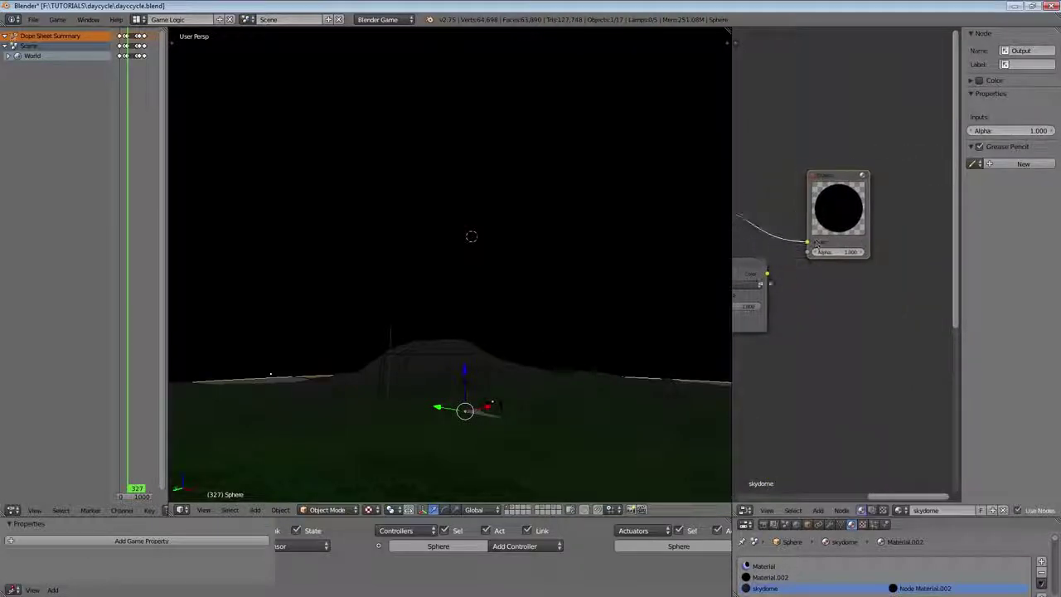
{"action": "left_click_drag", "start_coordinate": [768, 274], "coordinate": [807, 242]}
{"action": "middle_click_drag", "start_coordinate": [752, 261], "coordinate": [954, 232]}
{"action": "middle_click_drag", "start_coordinate": [837, 218], "coordinate": [799, 215]}
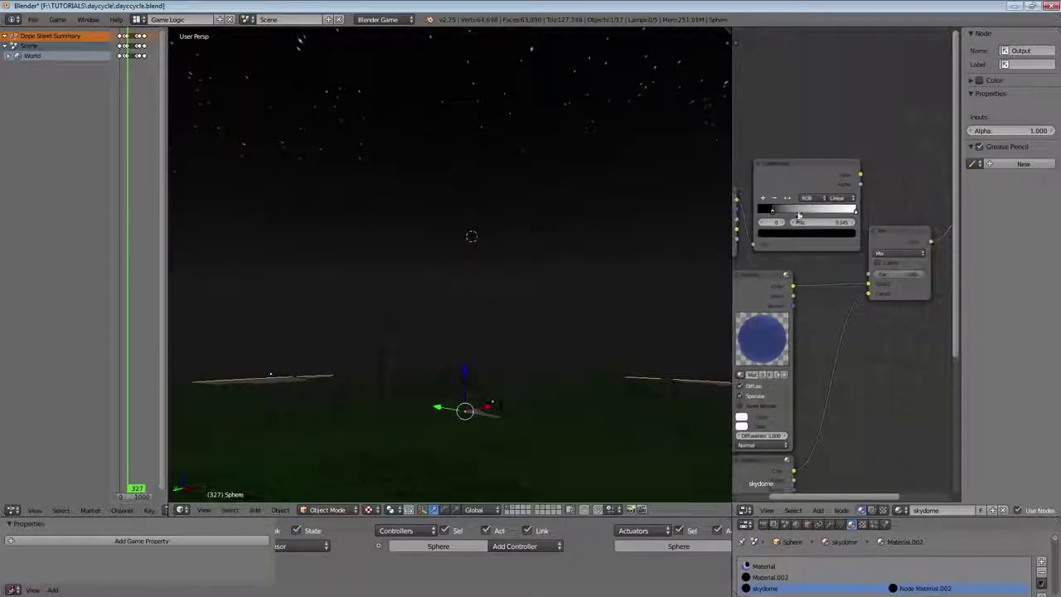
Connect the ColorRamp's color output to the Mix node's factor and shift the Lamp Data node aside.
{"action": "left_click_drag", "start_coordinate": [807, 166], "coordinate": [786, 167]}
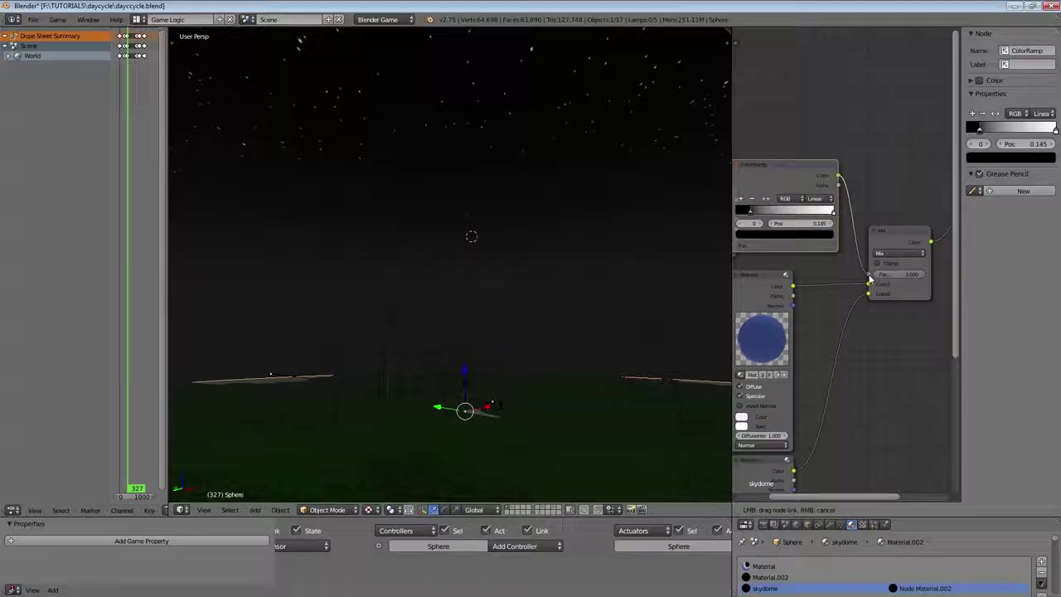
{"action": "left_click_drag", "start_coordinate": [870, 279], "coordinate": [869, 276]}
{"action": "middle_click_drag", "start_coordinate": [799, 251], "coordinate": [878, 229]}
{"action": "left_click_drag", "start_coordinate": [778, 183], "coordinate": [755, 182]}
Swap the two Material node links on the Mix node's Color1 and Color2 inputs.
{"action": "middle_click_drag", "start_coordinate": [822, 311], "coordinate": [811, 312]}
{"action": "middle_click_drag", "start_coordinate": [940, 295], "coordinate": [815, 281]}
{"action": "left_click_drag", "start_coordinate": [819, 284], "coordinate": [819, 270]}
{"action": "middle_click_drag", "start_coordinate": [818, 275], "coordinate": [865, 280]}
{"action": "scroll", "coordinate": [829, 286], "scroll_direction": "down", "scroll_amount": 1}
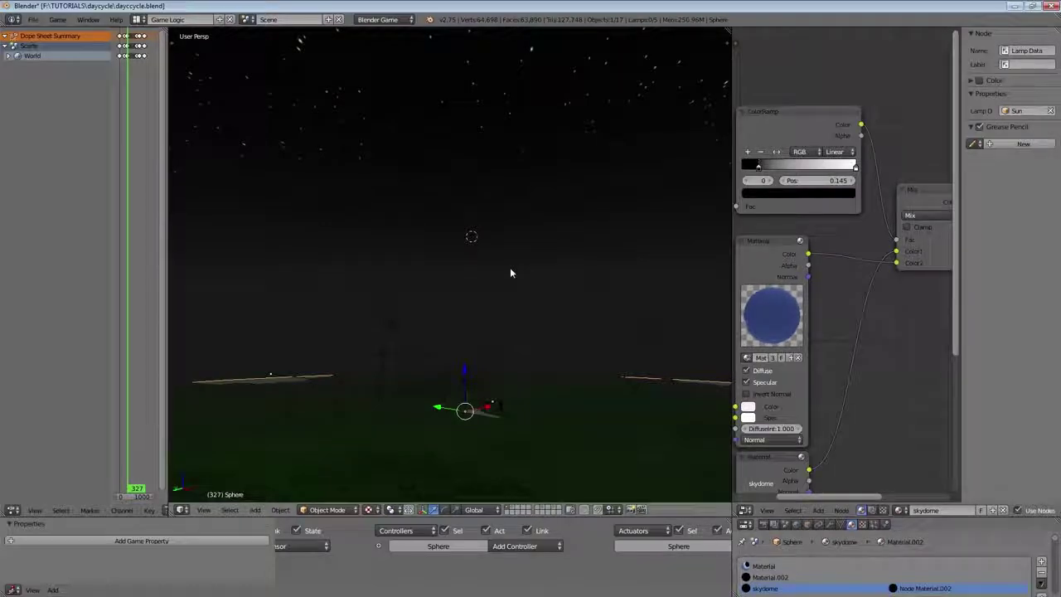
At frame 129, move the ColorRamp's black stop to 0.282 and swap the Mix node's material links back.
{"action": "left_click_drag", "start_coordinate": [111, 211], "coordinate": [70, 214]}
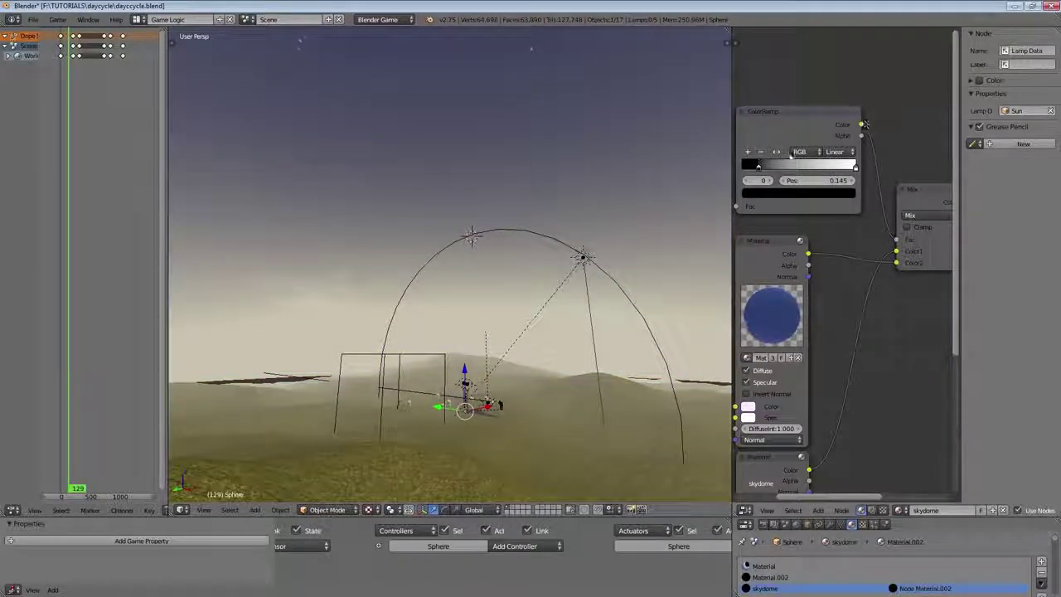
{"action": "mouse_move", "coordinate": [769, 172]}
{"action": "left_mouse_down"}
{"action": "mouse_move", "coordinate": [791, 170]}
{"action": "mouse_move", "coordinate": [774, 170]}
{"action": "left_mouse_up"}
{"action": "left_click_drag", "start_coordinate": [896, 256], "coordinate": [896, 261]}
Move the ColorRamp node aside and insert an Invert node on its link to the Mix node's factor.
{"action": "left_click_drag", "start_coordinate": [803, 130], "coordinate": [756, 128]}
{"action": "key", "text": "shift+a"}
{"action": "mouse_move", "coordinate": [872, 186]}
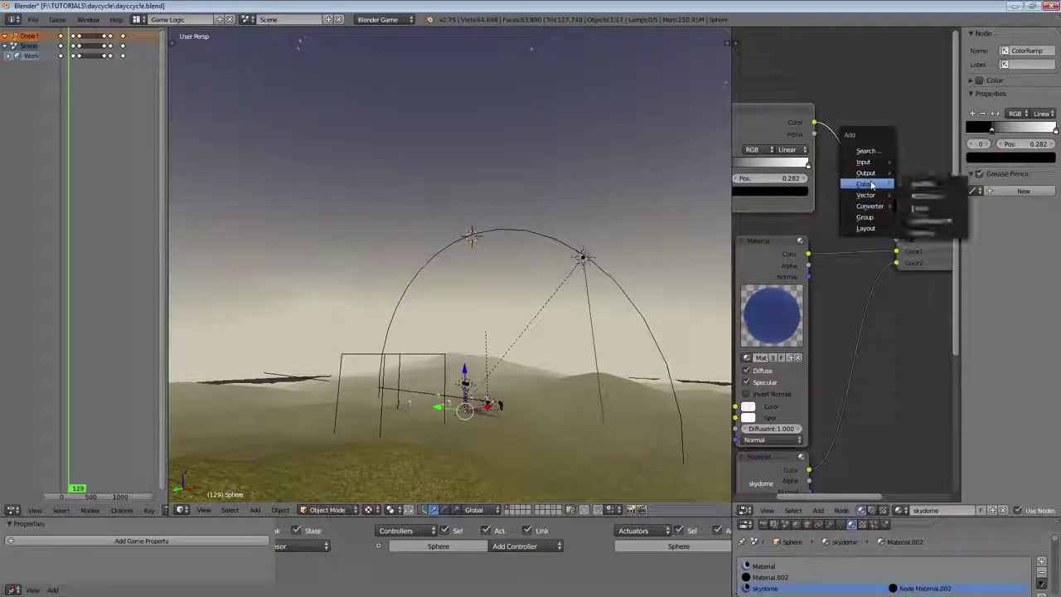
{"action": "left_click", "coordinate": [925, 197]}
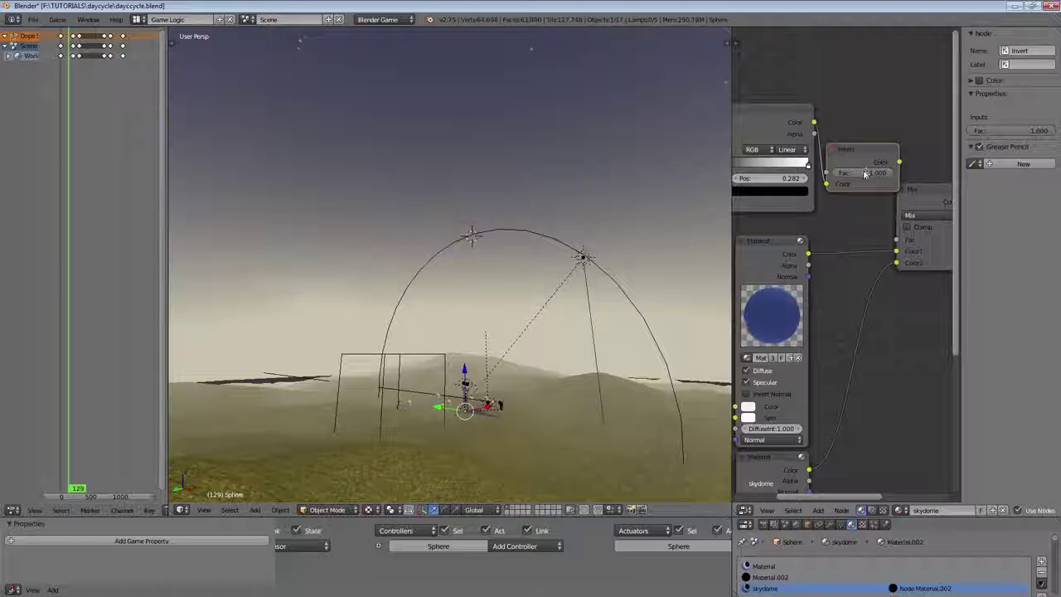
Move the ColorRamp's white stop to position 0.614 and place the Lamp Data node clear of the ramp.
{"action": "middle_click_drag", "start_coordinate": [797, 178], "coordinate": [884, 167]}
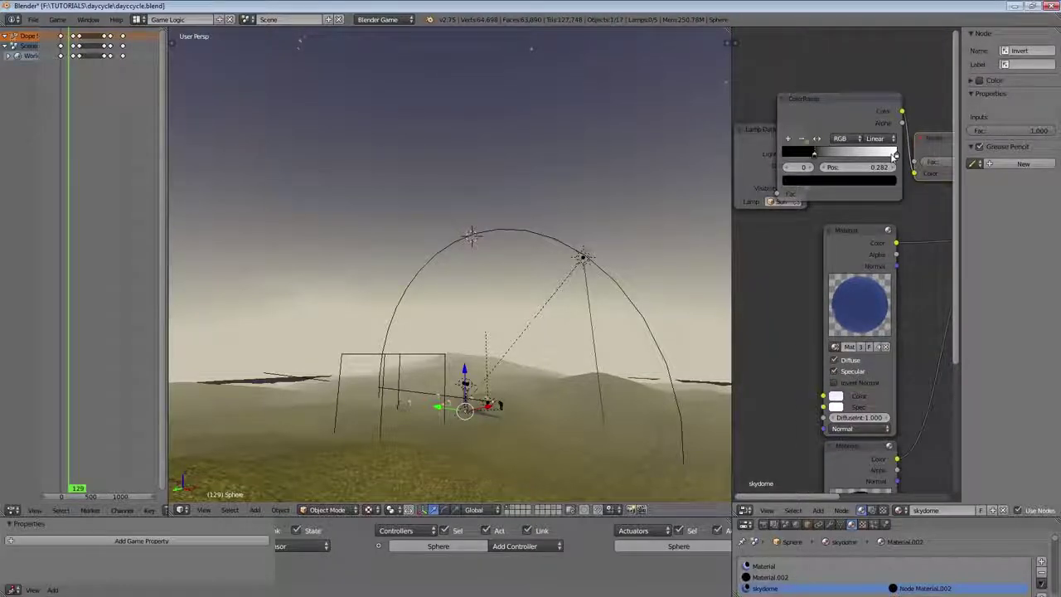
{"action": "left_click_drag", "start_coordinate": [896, 157], "coordinate": [840, 160]}
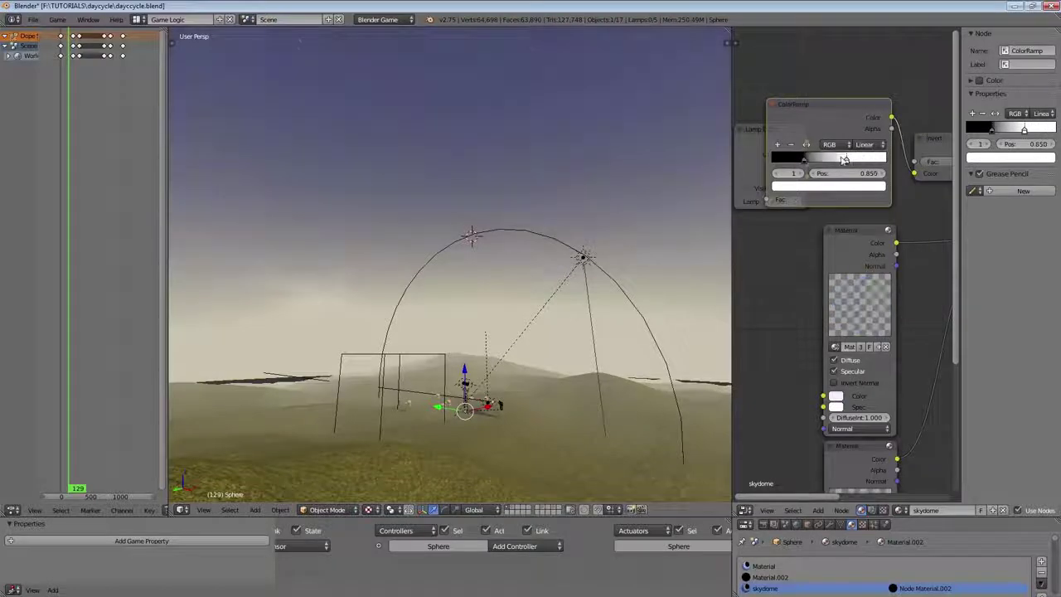
{"action": "left_click_drag", "start_coordinate": [754, 131], "coordinate": [707, 143]}
{"action": "left_click_drag", "start_coordinate": [850, 162], "coordinate": [844, 164]}
At frame 253, move the ColorRamp's black stop to the ramp's start and its white stop to 0.155, and check the sky at frame 723.
{"action": "left_click_drag", "start_coordinate": [70, 71], "coordinate": [77, 70]}
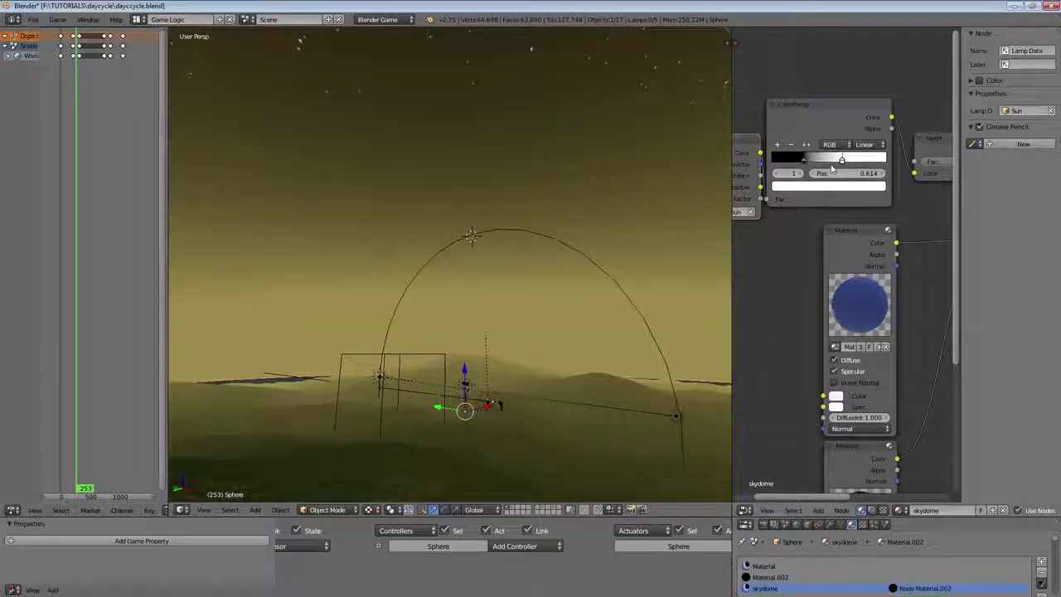
{"action": "mouse_move", "coordinate": [801, 162]}
{"action": "left_mouse_down"}
{"action": "mouse_move", "coordinate": [778, 158]}
{"action": "mouse_move", "coordinate": [799, 159]}
{"action": "left_mouse_up"}
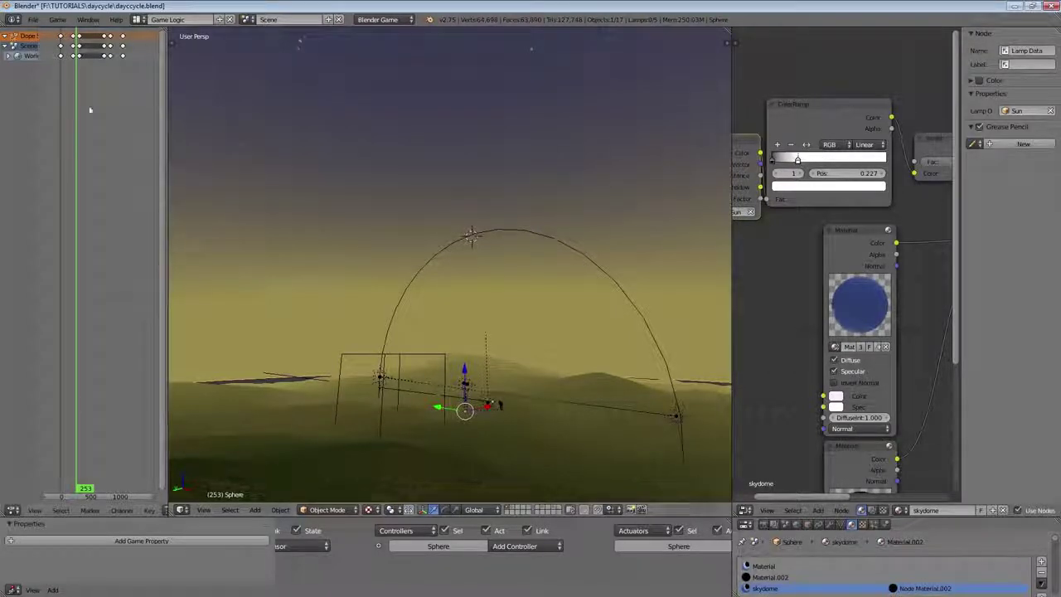
{"action": "left_click_drag", "start_coordinate": [68, 85], "coordinate": [101, 84]}
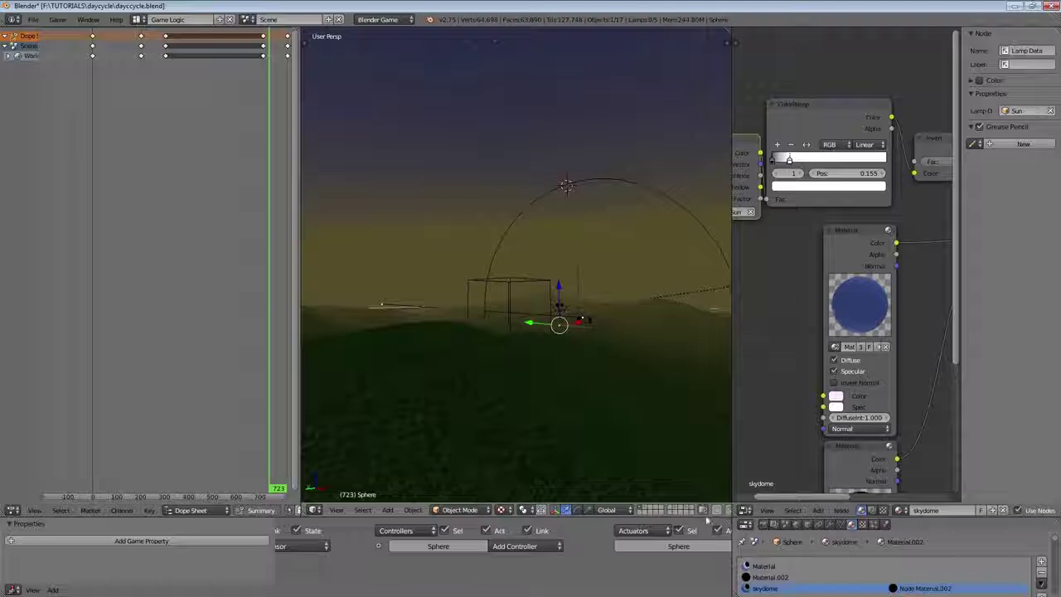
At frame 256, set the World's horizon color to a muted orange and insert a keyframe for it.
{"action": "left_click_drag", "start_coordinate": [698, 515], "coordinate": [699, 428]}
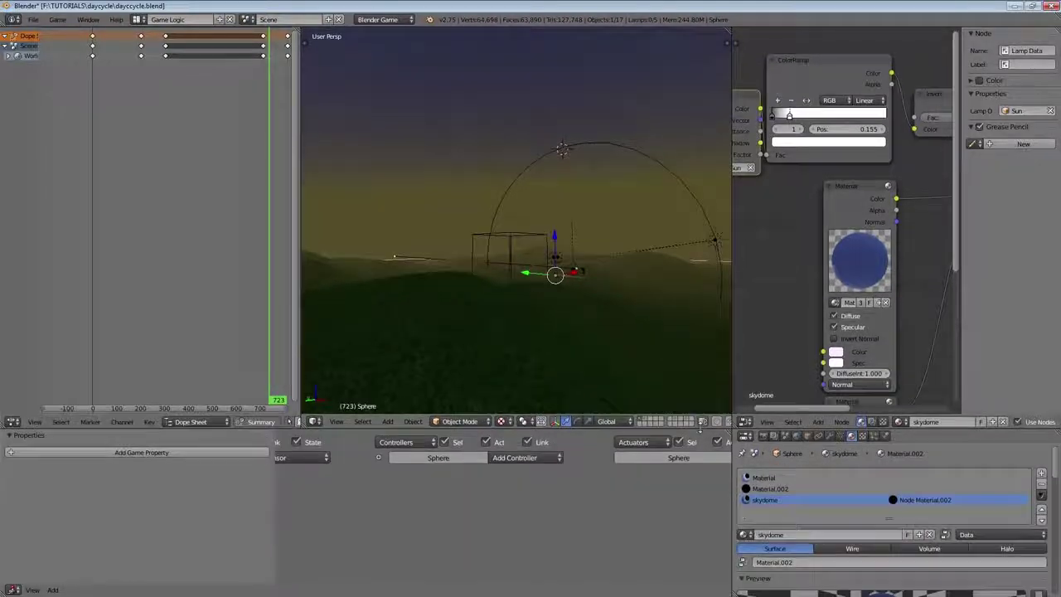
{"action": "left_click", "coordinate": [796, 436]}
{"action": "left_click_drag", "start_coordinate": [144, 65], "coordinate": [155, 88]}
{"action": "middle_click_drag", "start_coordinate": [573, 219], "coordinate": [500, 204]}
{"action": "scroll", "coordinate": [507, 212], "scroll_direction": "up", "scroll_amount": 4}
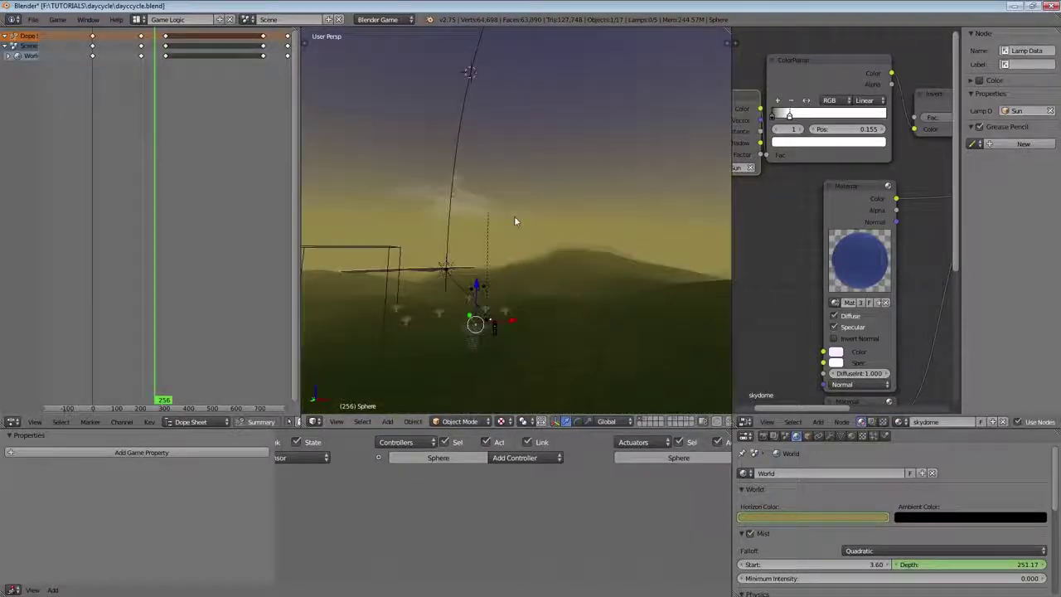
{"action": "left_click", "coordinate": [787, 519]}
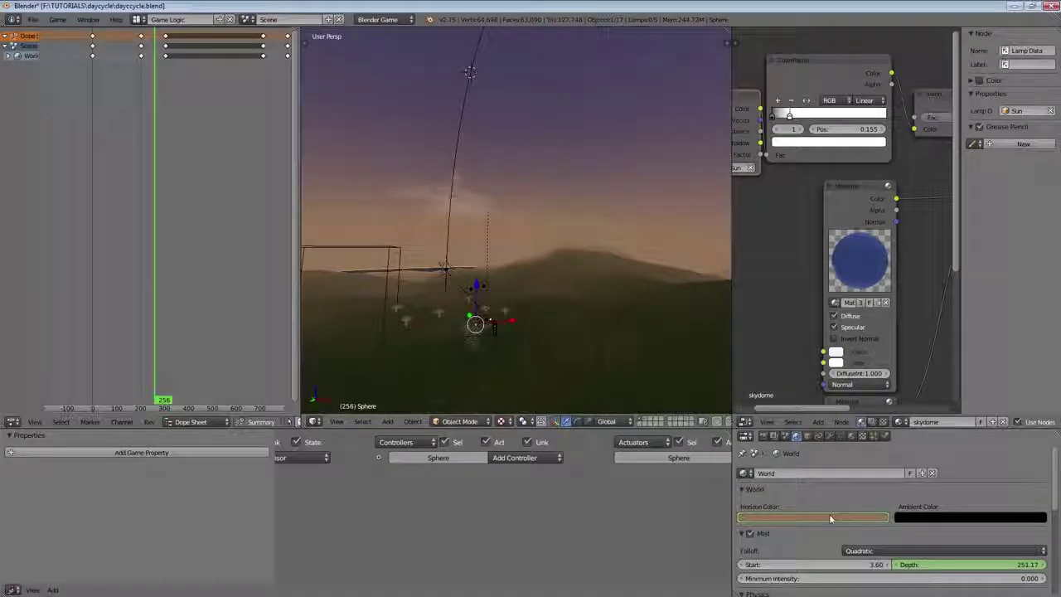
{"action": "key", "text": "i"}
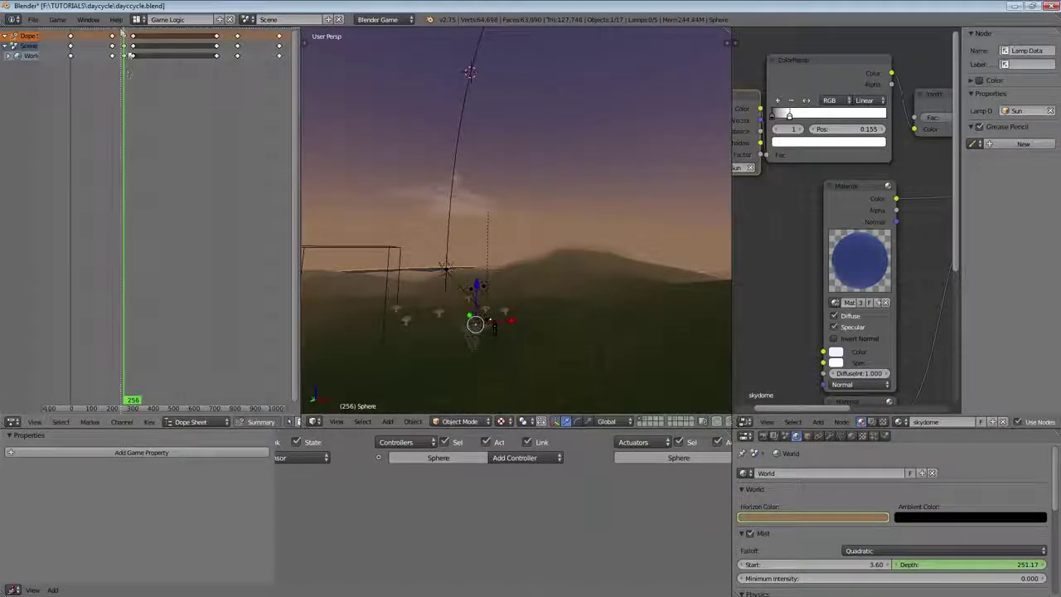
Copy the orange horizon color keyframe to about frame 750 and return the animation to frame 0.
{"action": "left_click", "coordinate": [227, 87]}
{"action": "left_click_drag", "start_coordinate": [157, 89], "coordinate": [71, 90]}
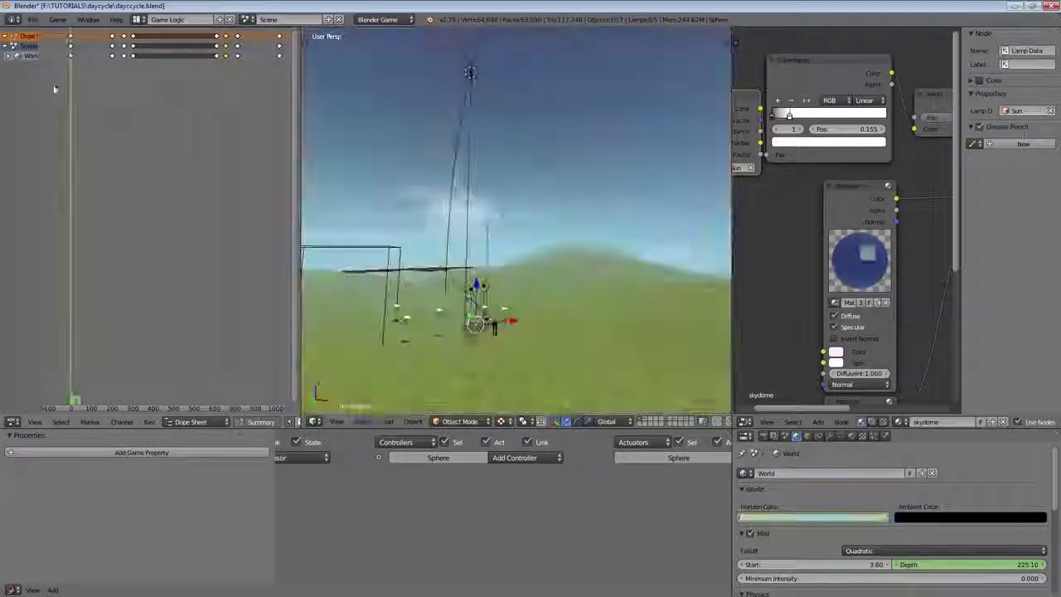
{"action": "middle_click_drag", "start_coordinate": [505, 249], "coordinate": [526, 216]}
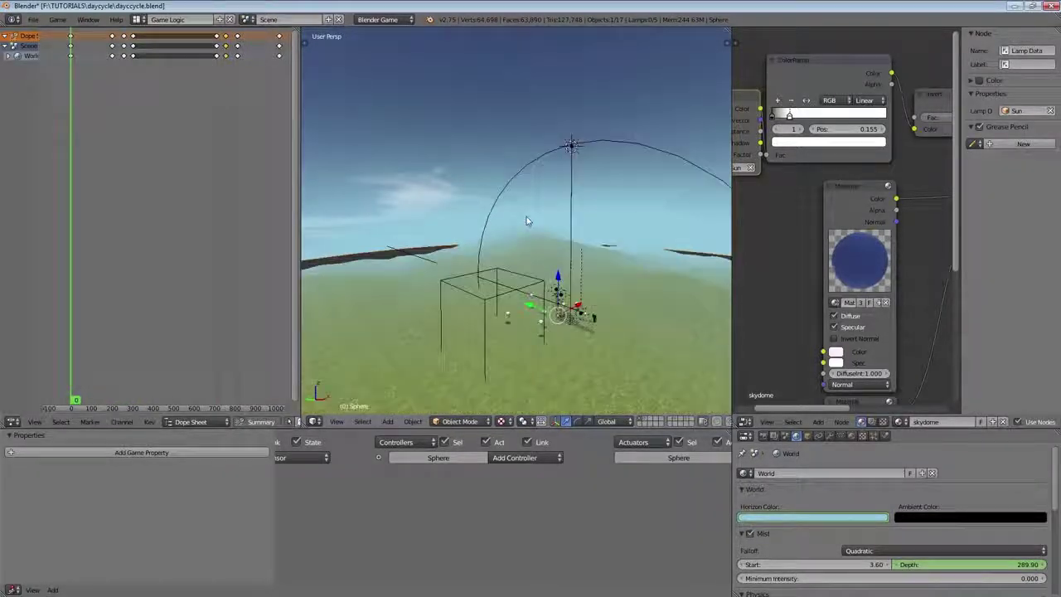
Select the Empty and run the game in a maximized camera view to check the full day-night cycle.
{"action": "right_click", "coordinate": [533, 168]}
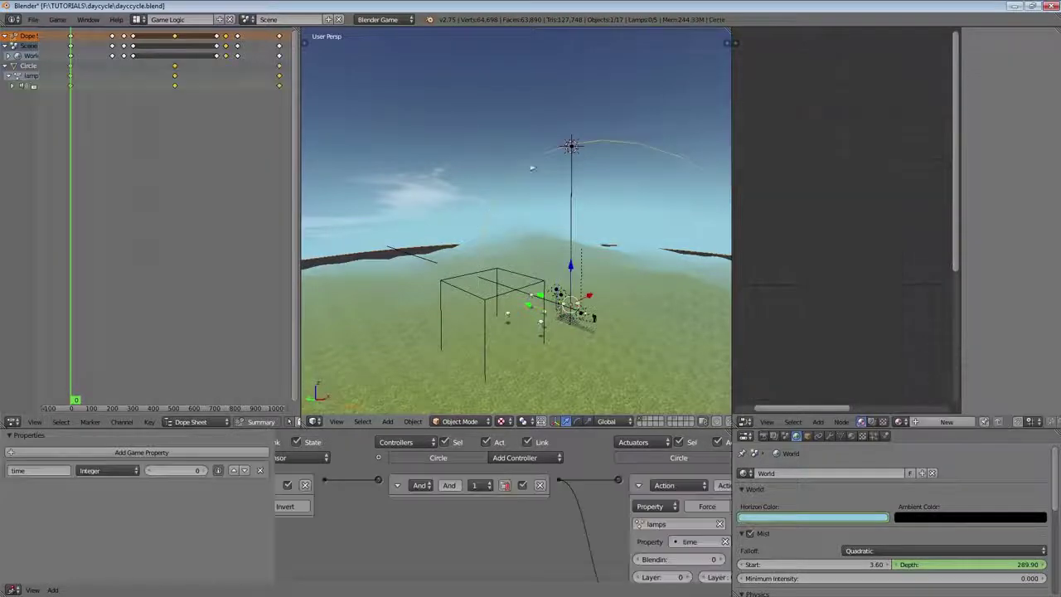
{"action": "key", "text": "ctrl+Up"}
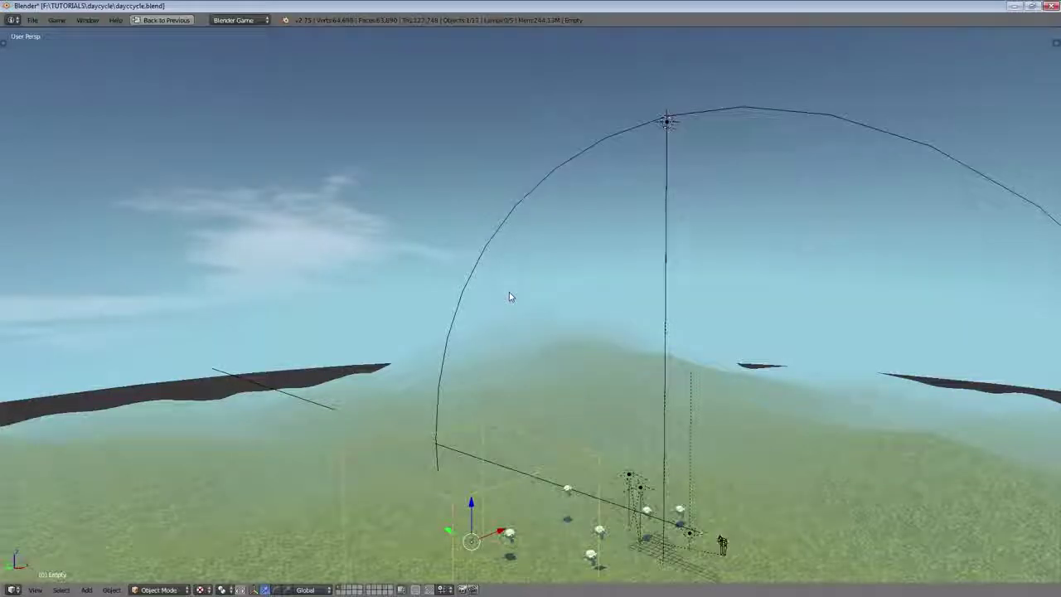
{"action": "key", "text": "KP_0"}
{"action": "scroll", "coordinate": [511, 296], "scroll_direction": "up", "scroll_amount": 1}
{"action": "key", "text": "p"}
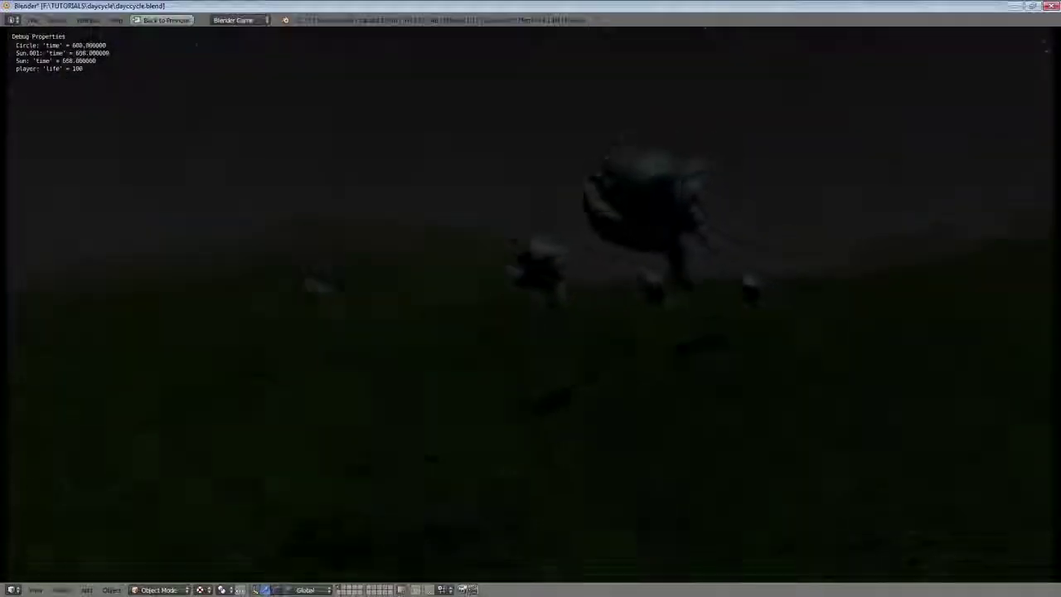
{"action": "key", "text": "Escape"}
Set the Empty's time-adding Property actuator to +.1 and expand its Property sensor to check the limit.
{"action": "key", "text": "ctrl+Up"}
{"action": "key", "text": "shift+f"}
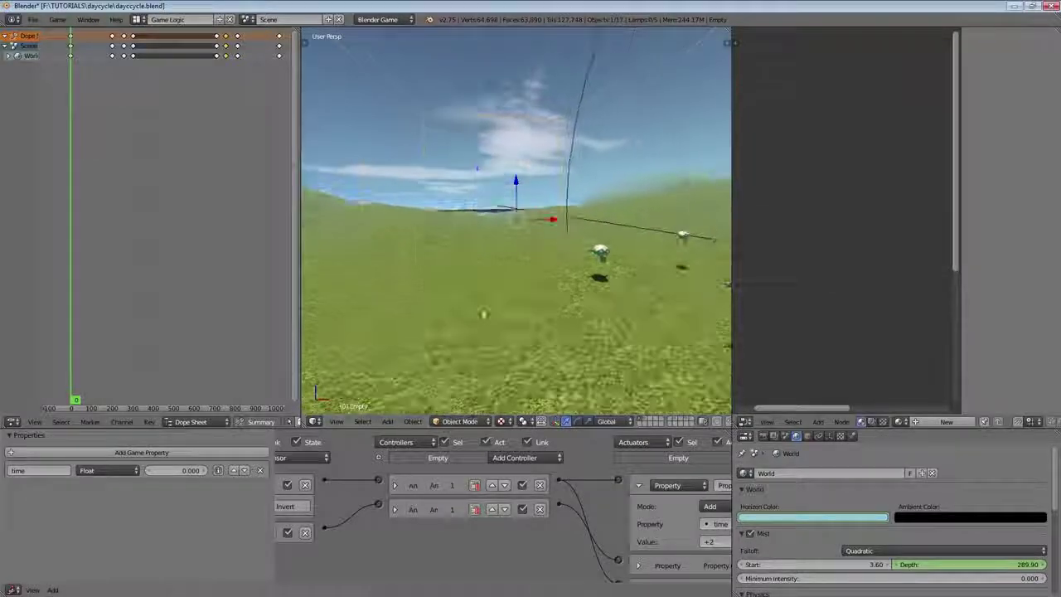
{"action": "key", "text": "ctrl+Up"}
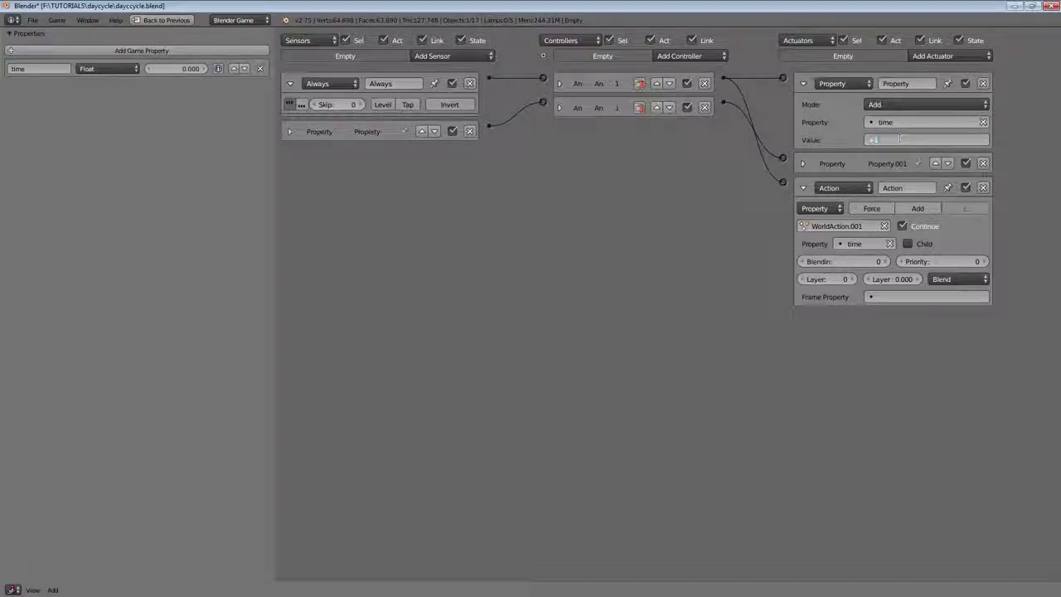
{"action": "left_click", "coordinate": [289, 131]}
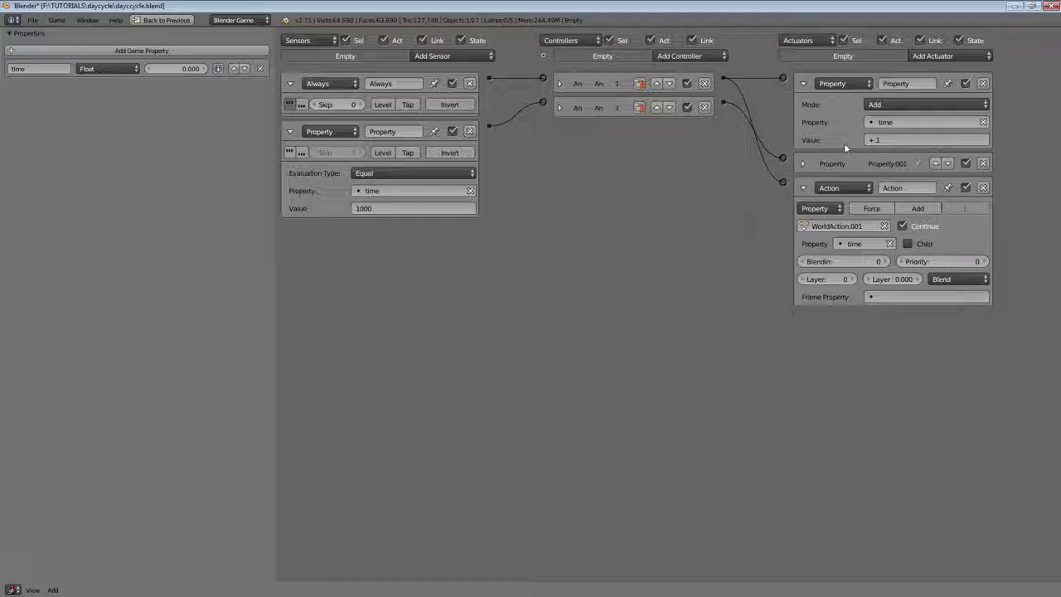
{"action": "key", "text": "ctrl+Up"}
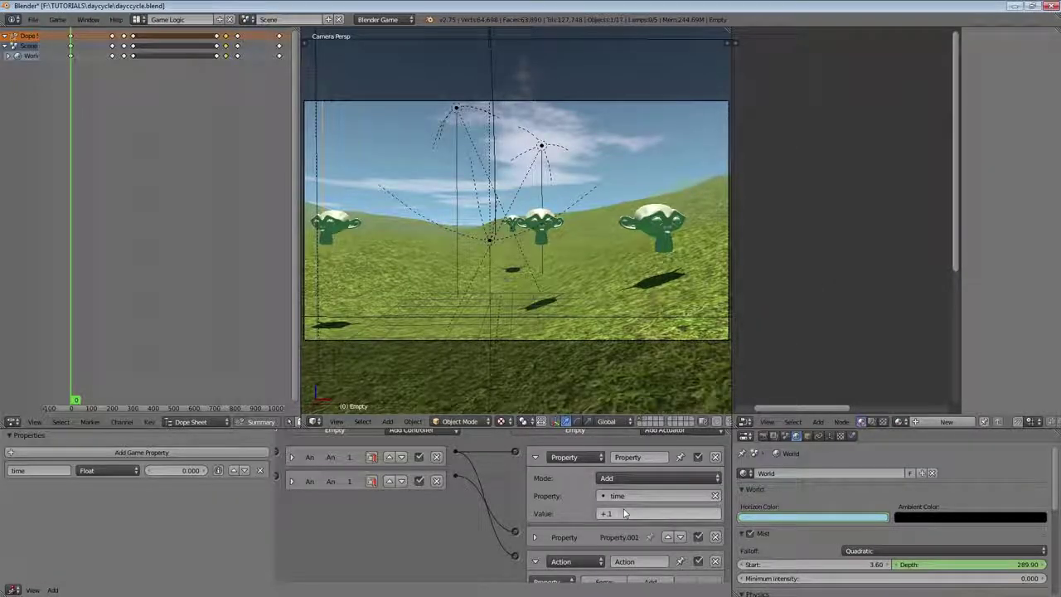
Run the game in the maximized camera view and walk around to check the slower time speed.
{"action": "key", "text": "ctrl+Up"}
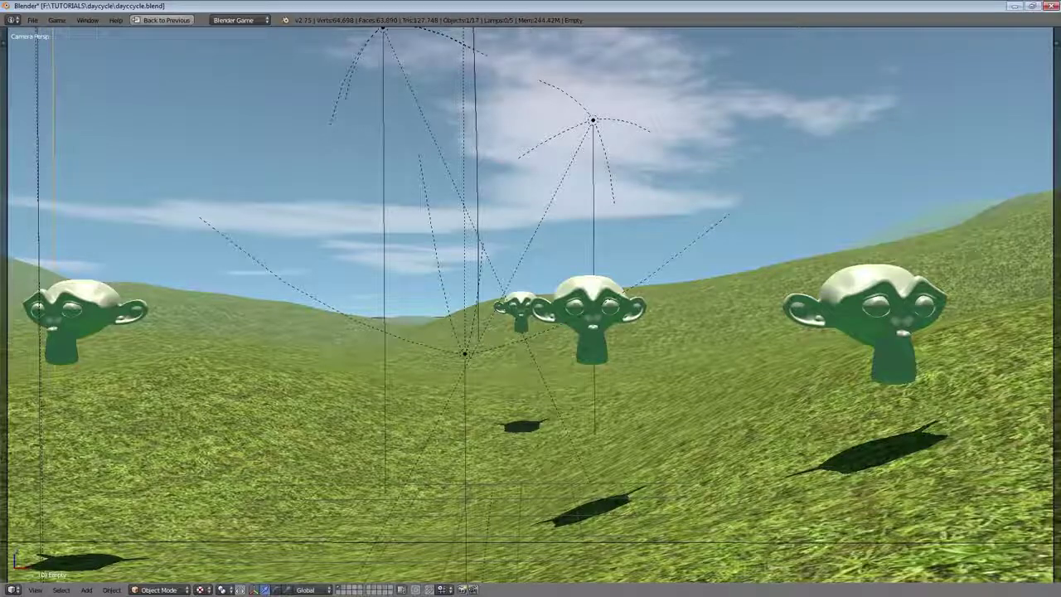
{"action": "key", "text": "p"}
{"action": "key", "text": "w"}
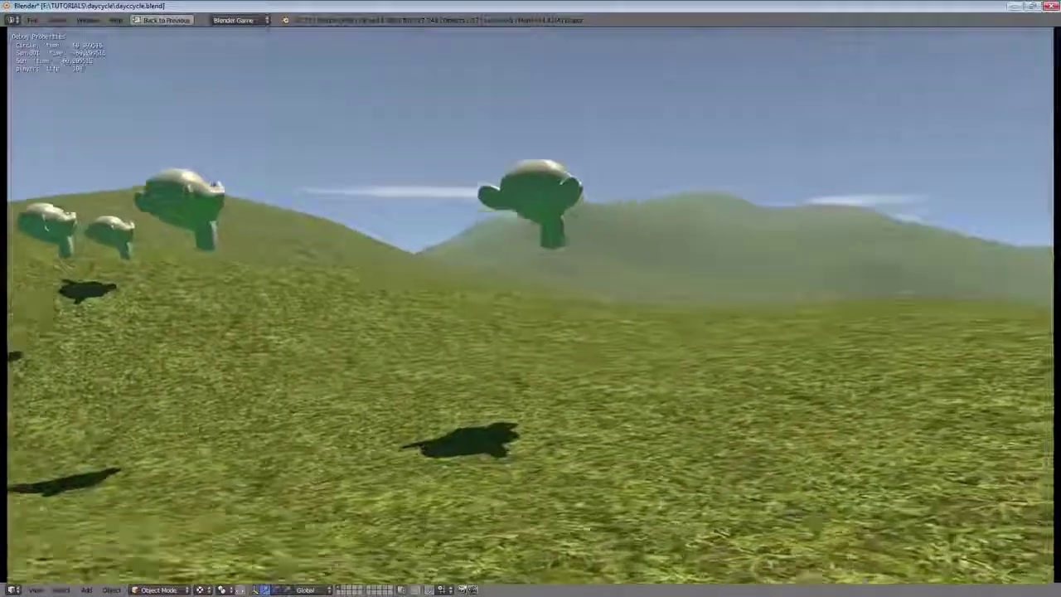
{"action": "key", "text": "Escape"}
{"action": "key", "text": "ctrl+Up"}
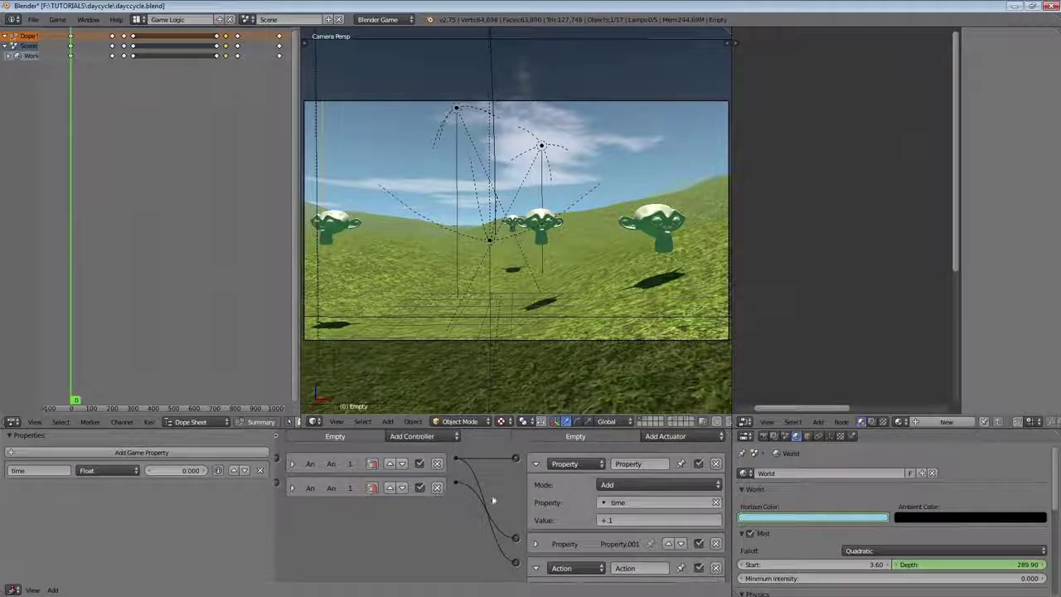
Set the Empty's time increment to +.5 and the starting value of its time property to 600.
{"action": "scroll", "coordinate": [367, 509], "scroll_direction": "down", "scroll_amount": 3}
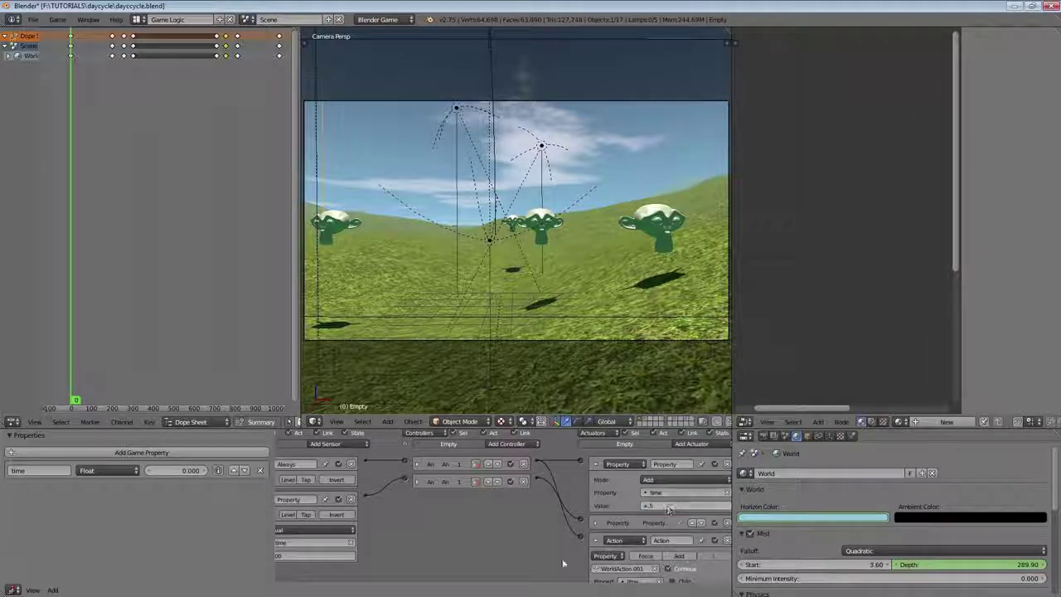
{"action": "left_click", "coordinate": [176, 470]}
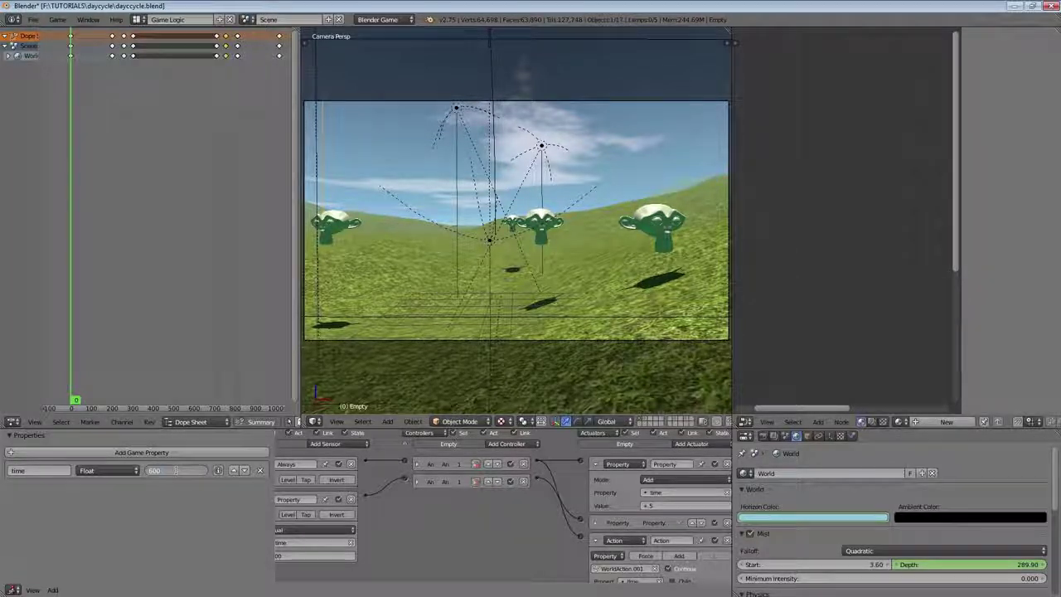
{"action": "key", "text": "ctrl+Up"}
{"action": "key", "text": "ctrl+Up"}
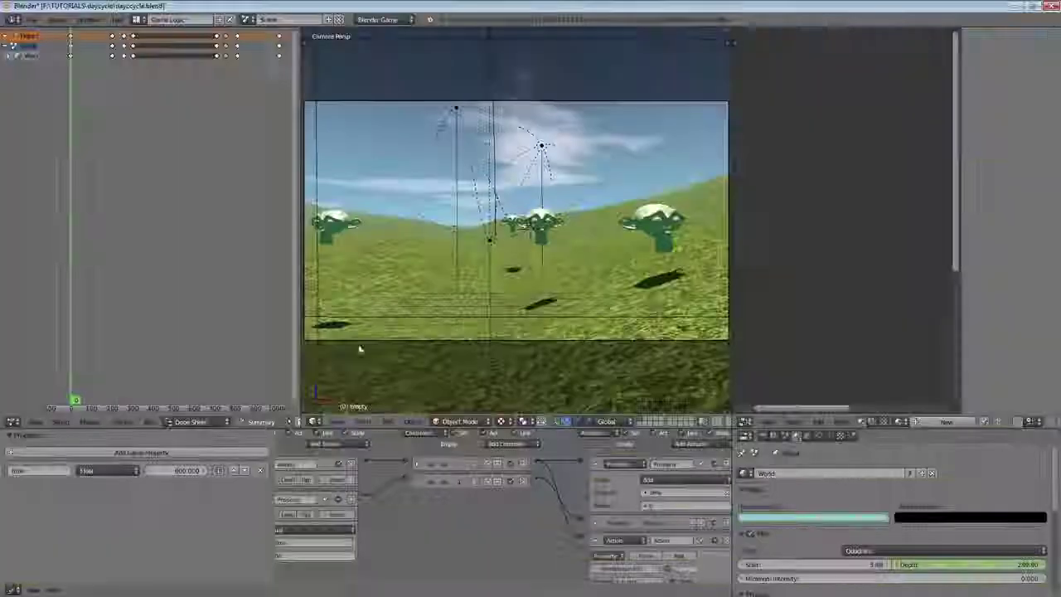
Run the game maximized from time 600 to examine the night-to-sunrise transition.
{"action": "key", "text": "ctrl+Up"}
{"action": "key", "text": "p"}
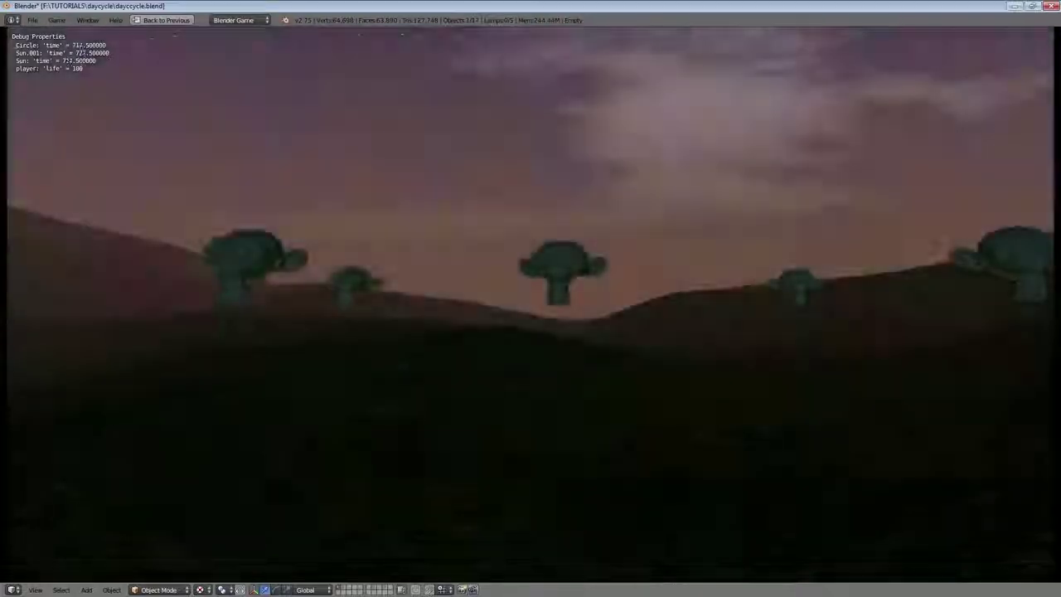
{"action": "key", "text": "Escape"}
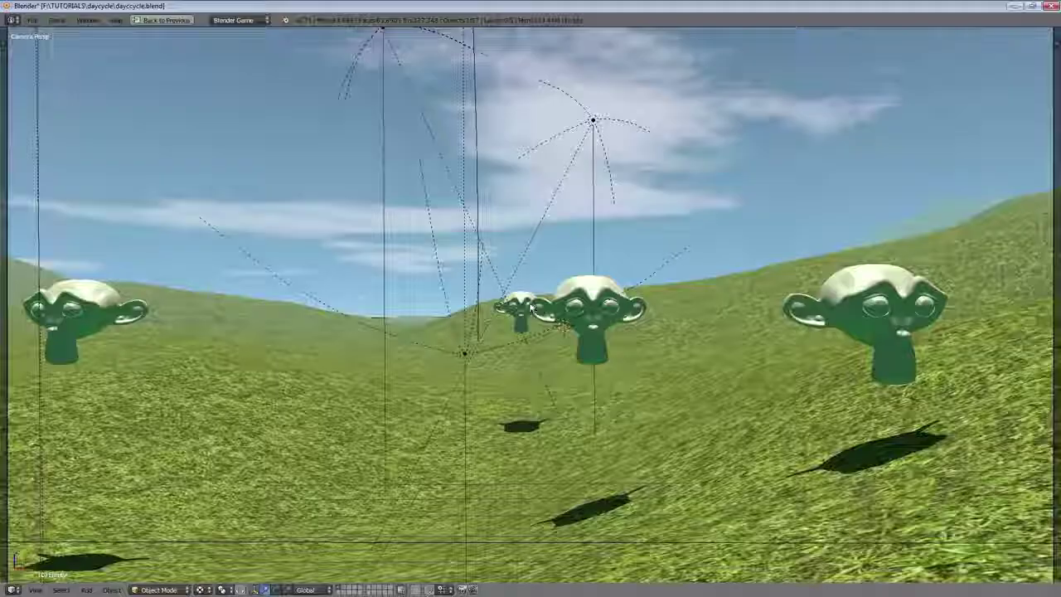
Reset the Empty's time property to 0 and widen the 3D view in the restored layout.
{"action": "key", "text": "ctrl+Up"}
{"action": "middle_click_drag", "start_coordinate": [415, 315], "coordinate": [532, 310]}
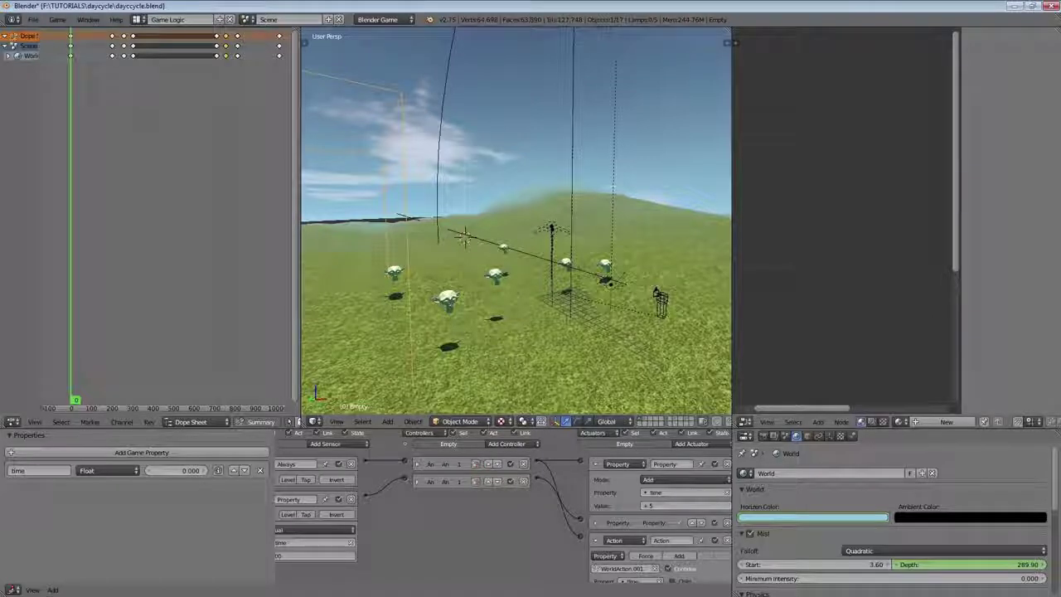
{"action": "left_click_drag", "start_coordinate": [732, 232], "coordinate": [870, 232]}
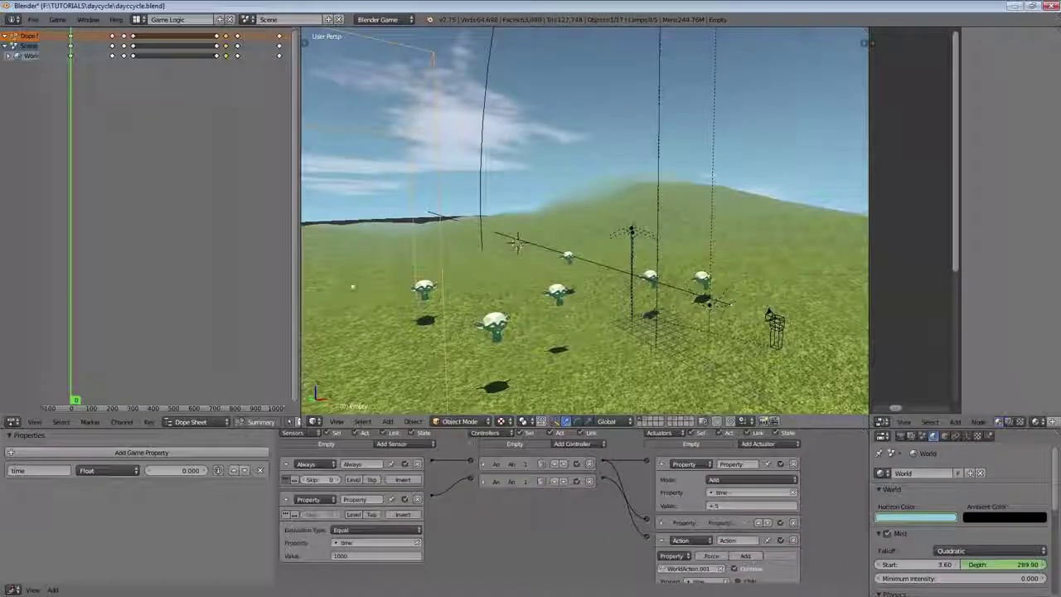